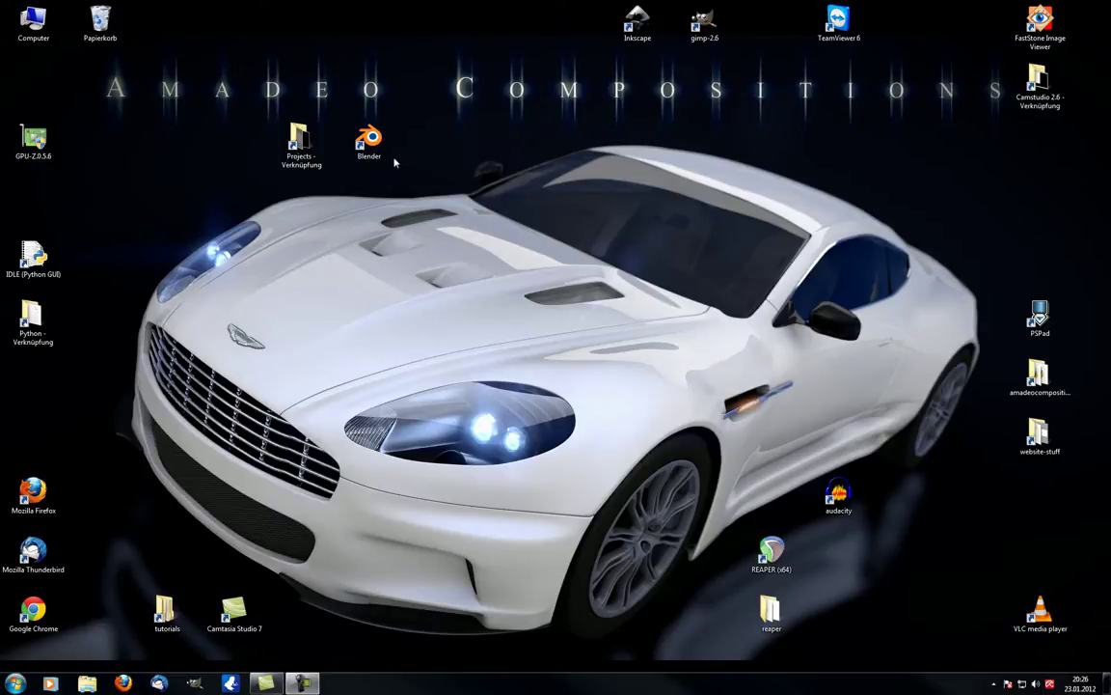
# Launch Blender, dismiss the splash screen and delete the default cube from the scene
pyautogui.doubleClick(370, 145)
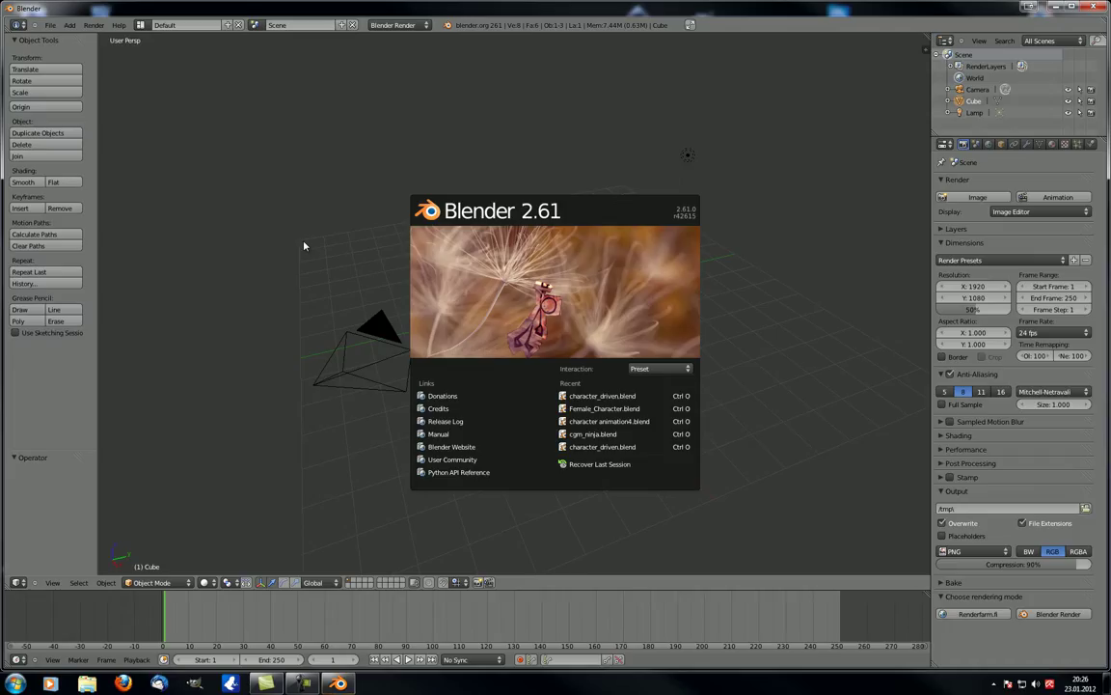
pyautogui.click(305, 243)
pyautogui.moveTo(304, 243); pyautogui.dragTo(441, 350, button='middle')
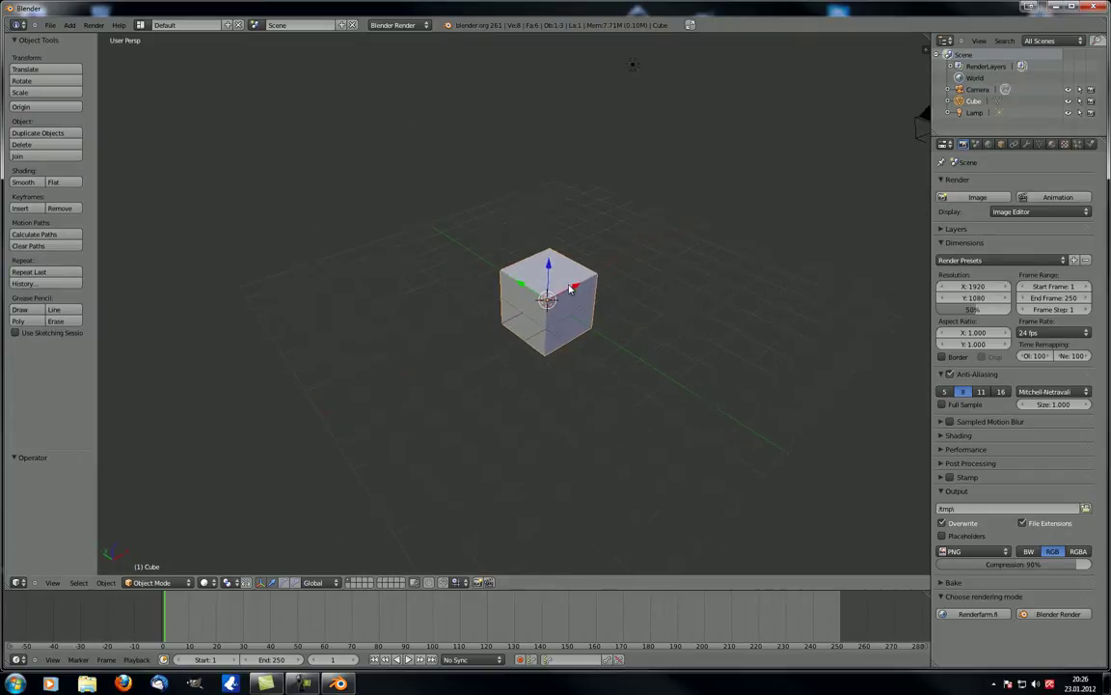
pyautogui.scroll(2, 570, 289)
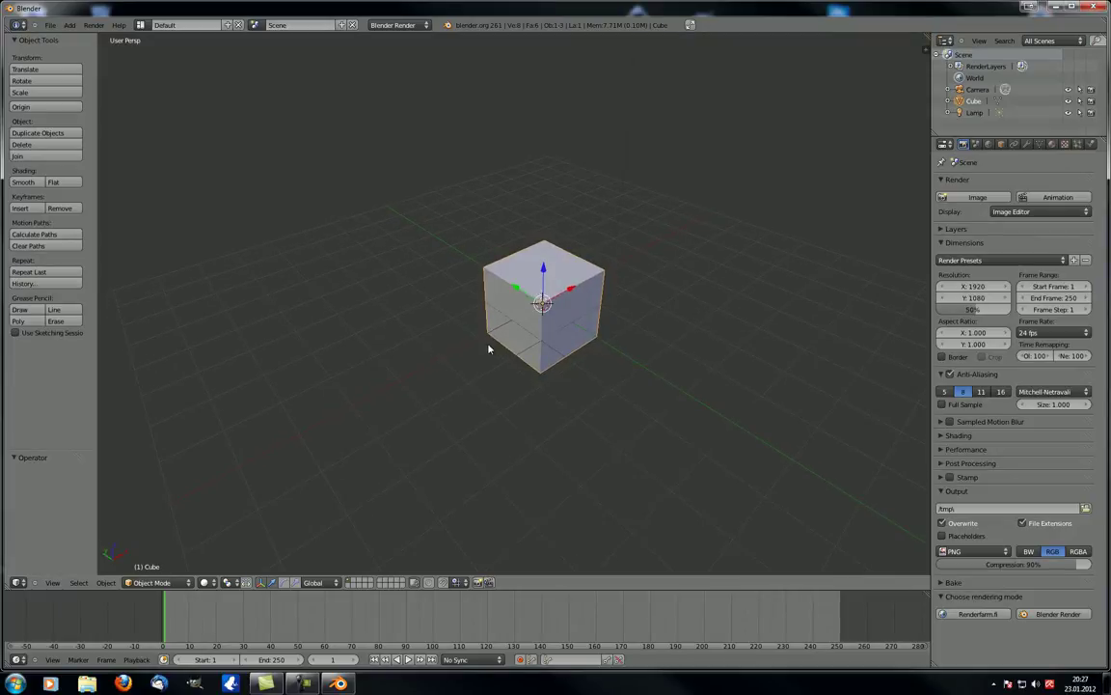
pyautogui.press('x')
pyautogui.click(458, 368)
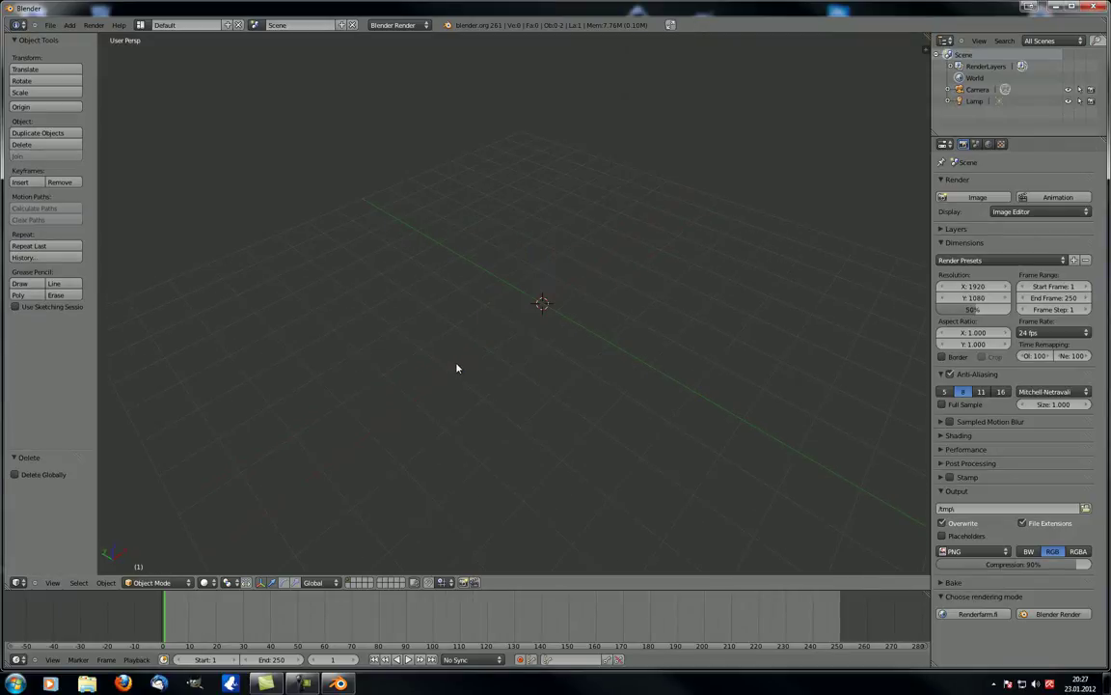
# Add a monkey mesh at the origin and enlarge the area showing its creation settings
pyautogui.hotkey('shift', 'a')
pyautogui.moveTo(458, 364)
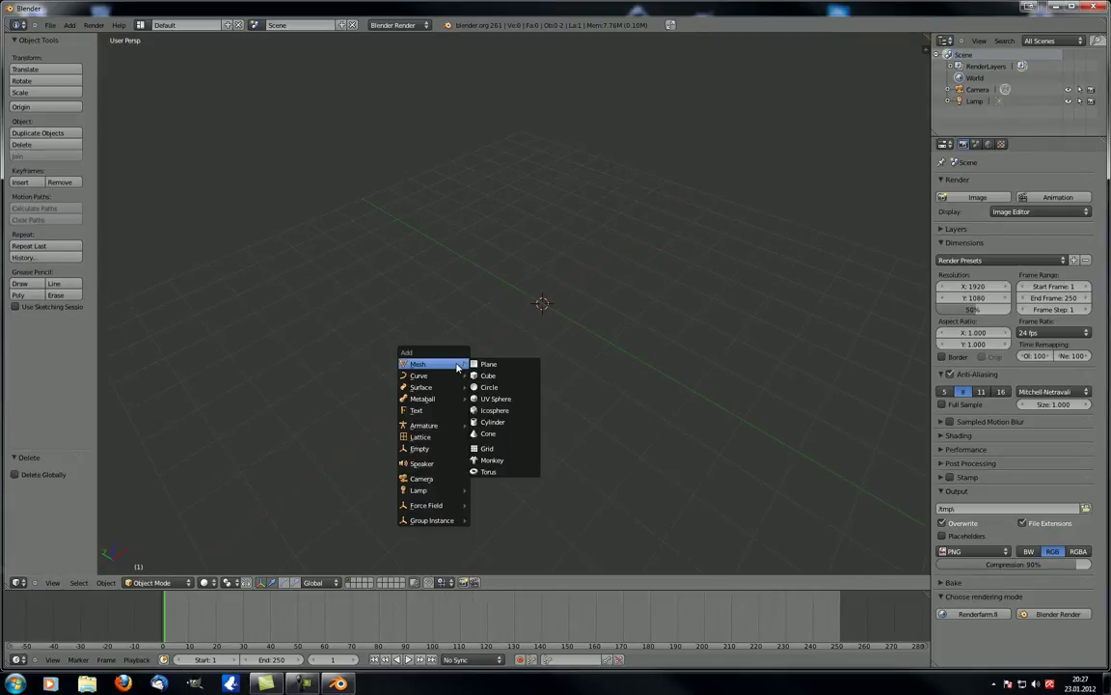
pyautogui.click(501, 466)
pyautogui.moveTo(501, 466); pyautogui.dragTo(523, 337, button='middle')
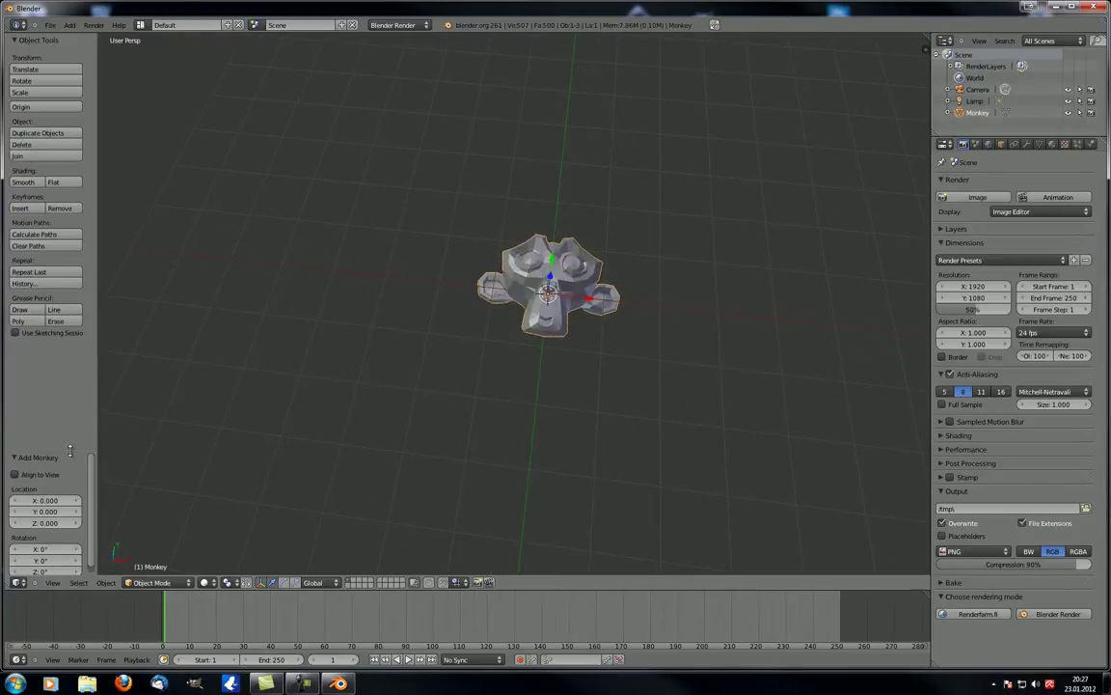
pyautogui.moveTo(70, 451); pyautogui.dragTo(70, 367)
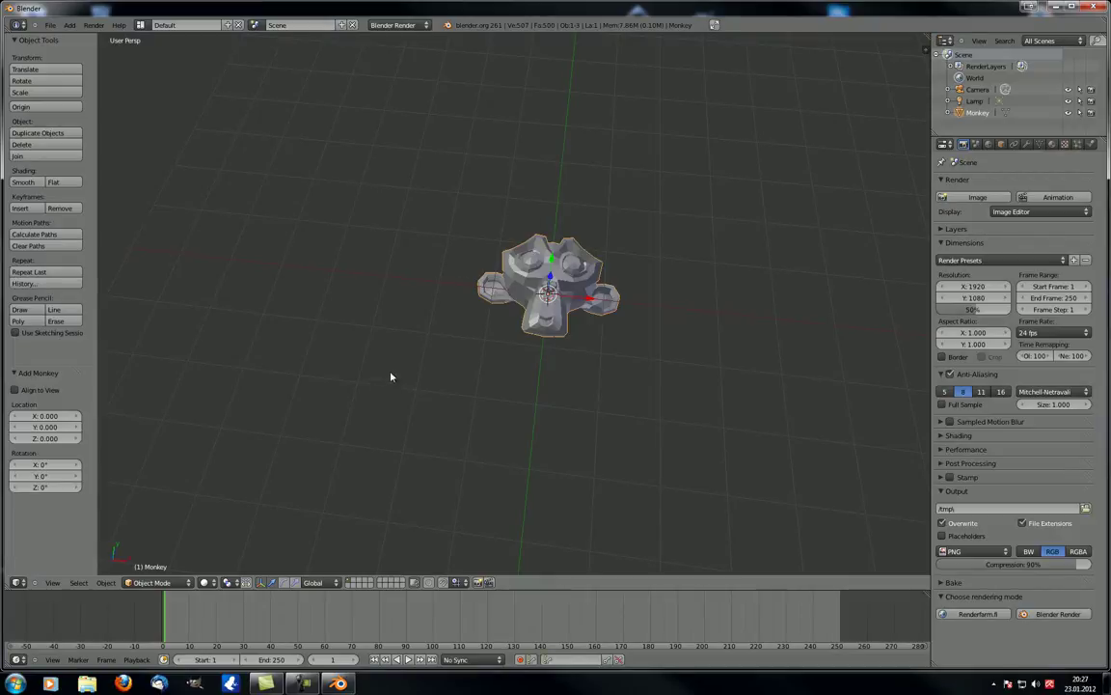
pyautogui.moveTo(390, 376); pyautogui.dragTo(417, 430, button='middle')
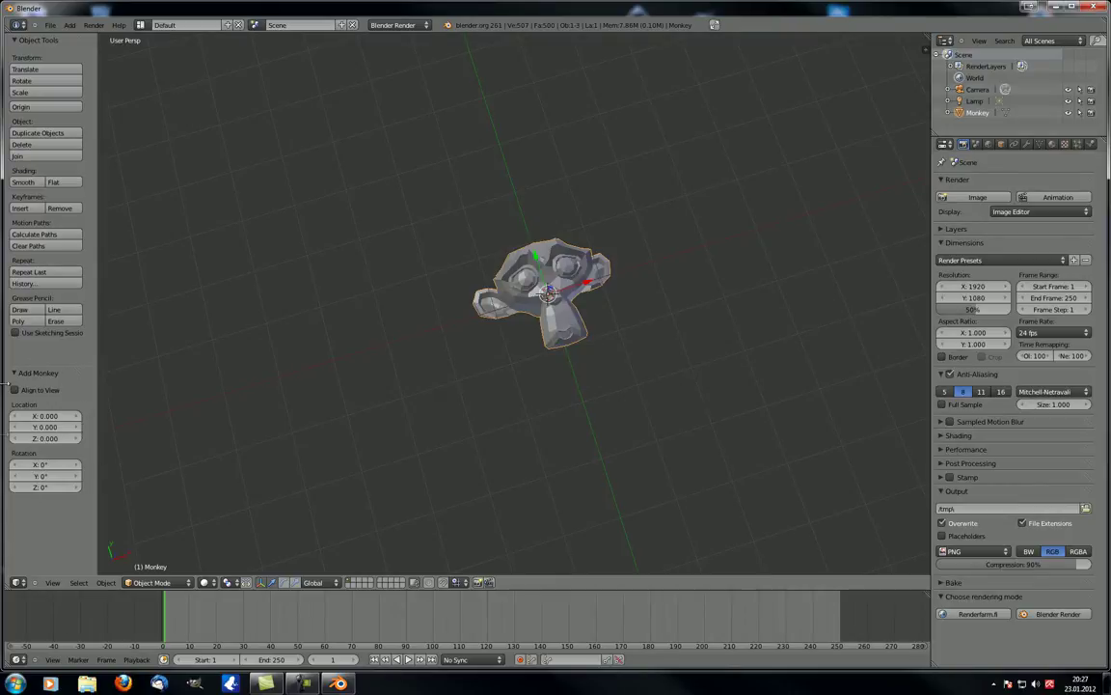
# Move the monkey about -0.307 units along the X axis
pyautogui.moveTo(528, 352); pyautogui.dragTo(557, 296, button='middle')
pyautogui.moveTo(577, 309)
pyautogui.mouseDown()
pyautogui.moveTo(554, 301)
pyautogui.moveTo(564, 304)
pyautogui.mouseUp()
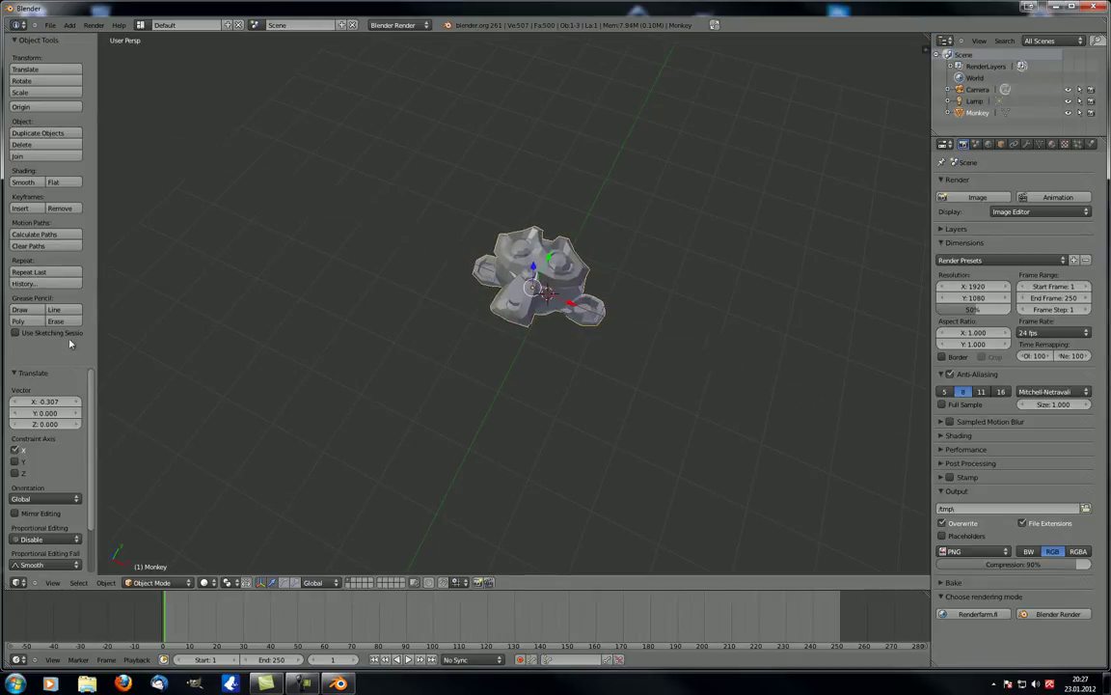
pyautogui.moveTo(391, 358); pyautogui.dragTo(429, 374, button='middle')
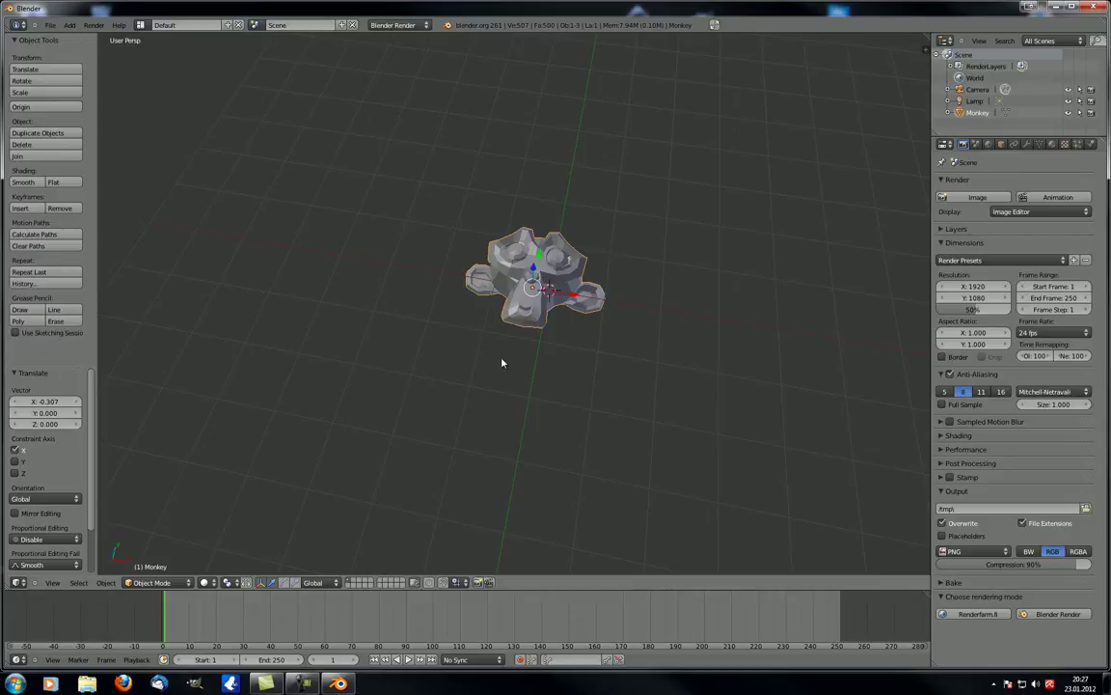
pyautogui.moveTo(504, 365); pyautogui.dragTo(508, 335, button='middle')
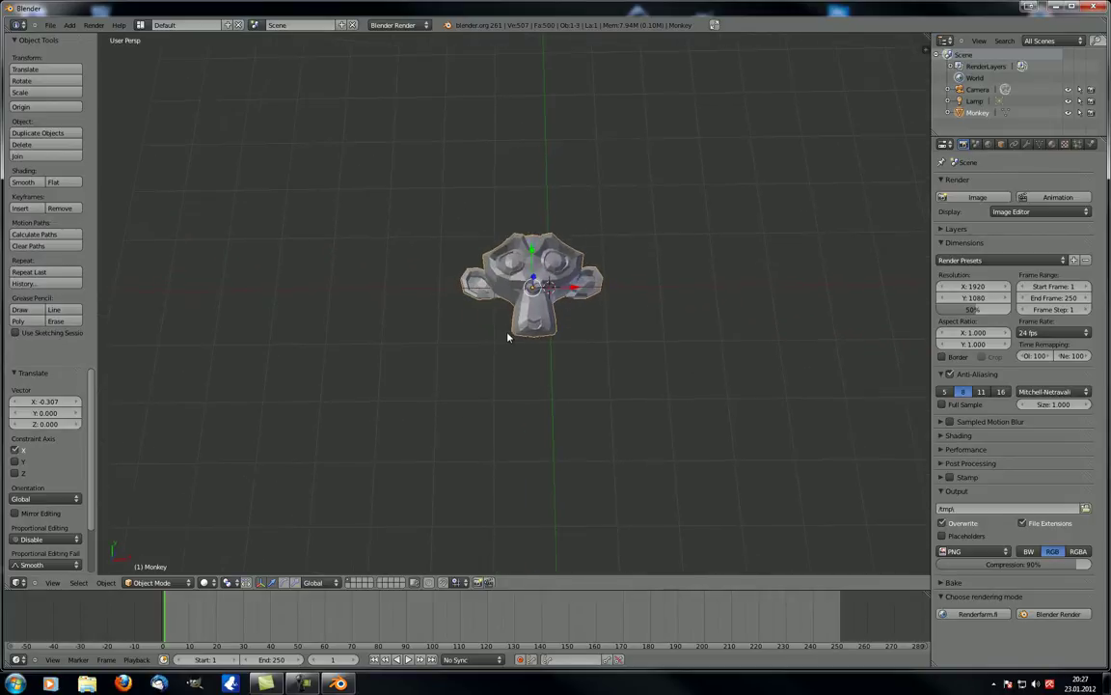
# Delete the monkey and add a mesh circle at the origin instead
pyautogui.moveTo(538, 280); pyautogui.dragTo(531, 334, button='middle')
pyautogui.press('x')
pyautogui.click(519, 333)
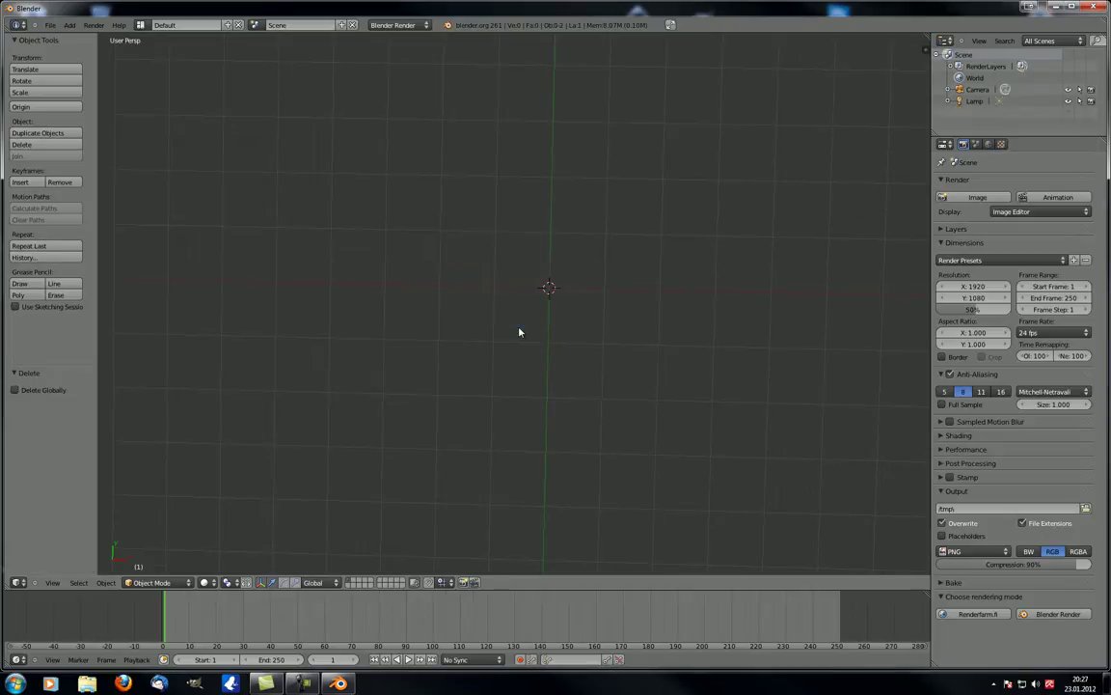
pyautogui.hotkey('shift', 'a')
pyautogui.moveTo(521, 330)
pyautogui.click(552, 351)
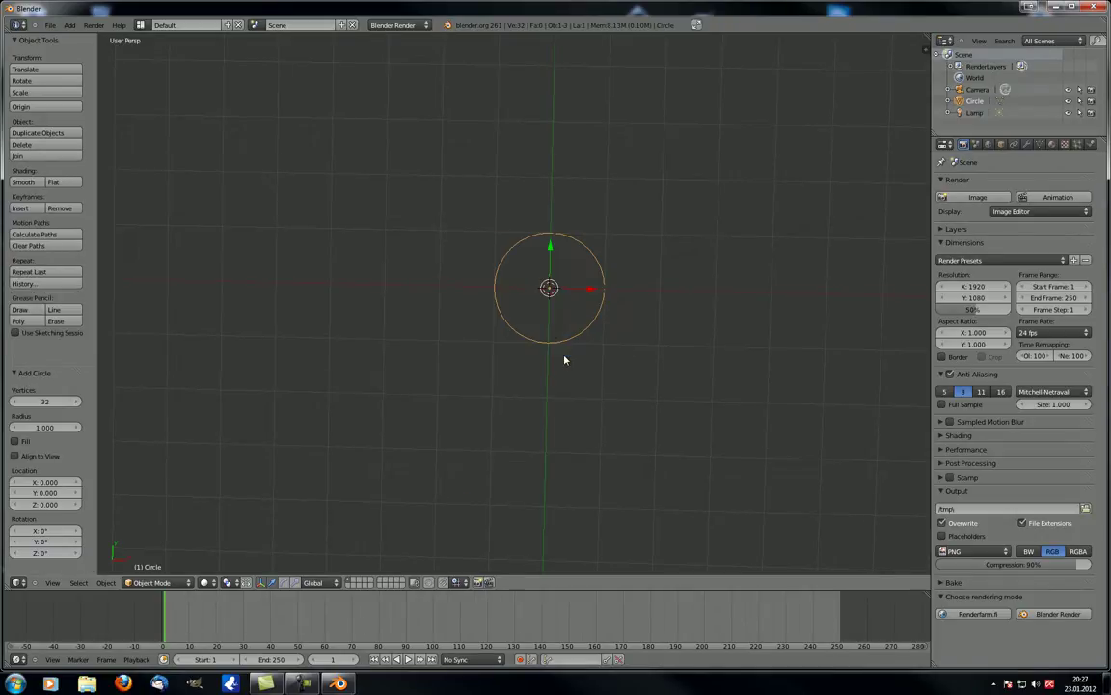
pyautogui.moveTo(566, 360); pyautogui.dragTo(526, 318, button='middle')
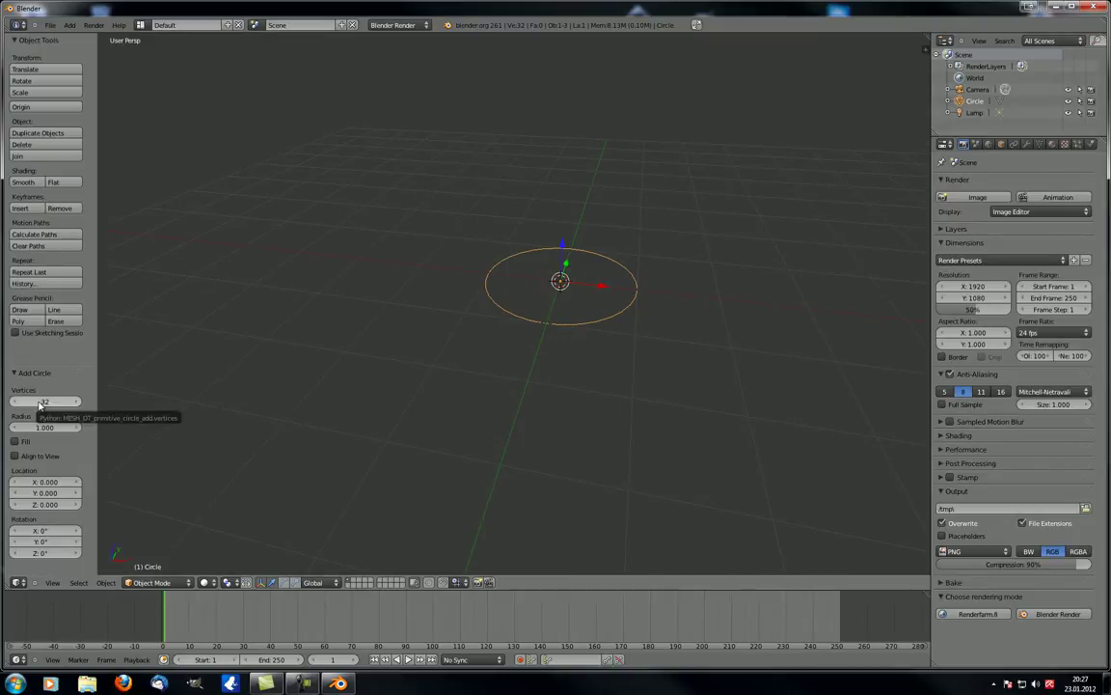
# Reduce the new circle's vertex count to 3 so that it forms a triangle
pyautogui.moveTo(41, 403); pyautogui.dragTo(7, 405)
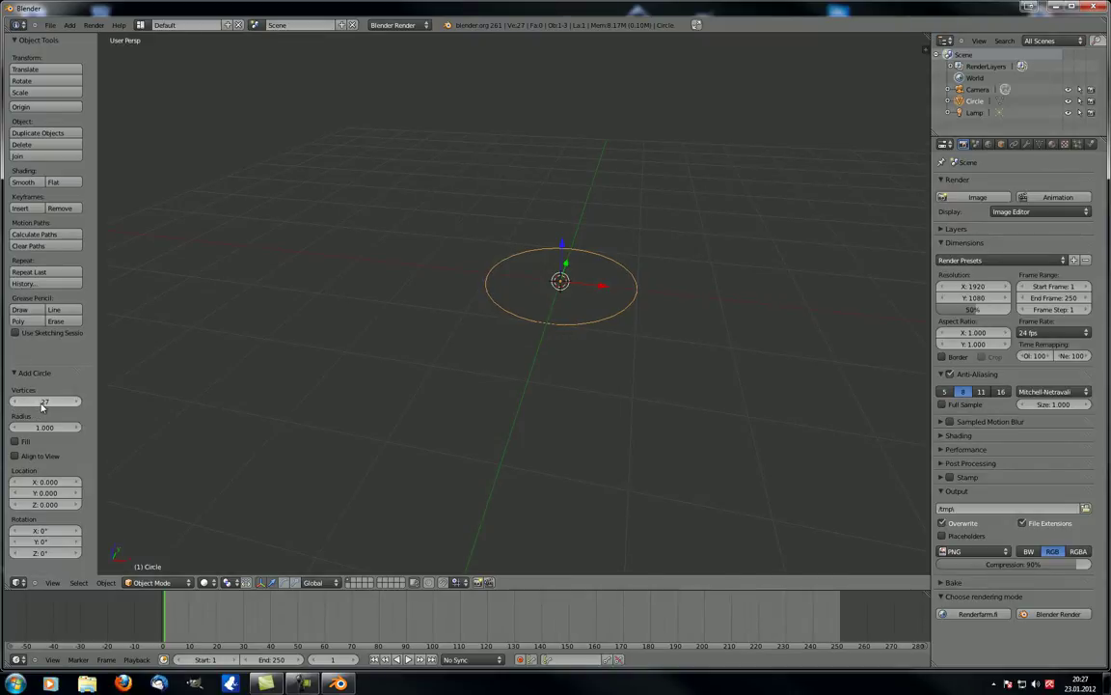
pyautogui.click(43, 402)
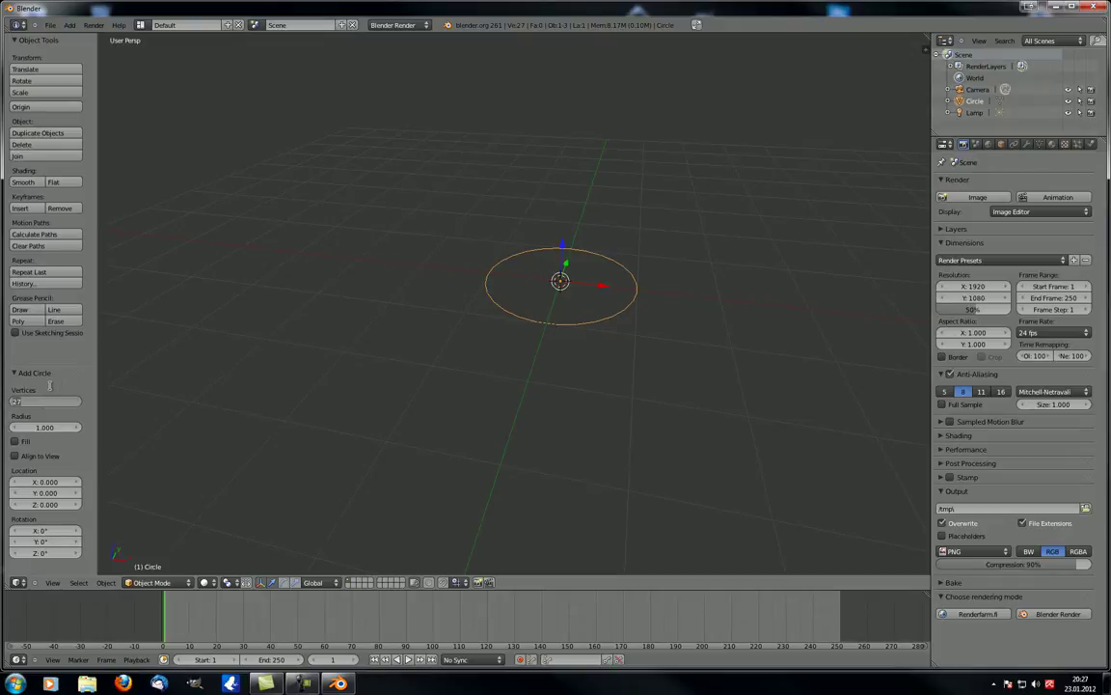
pyautogui.write('3')
pyautogui.press('Return')
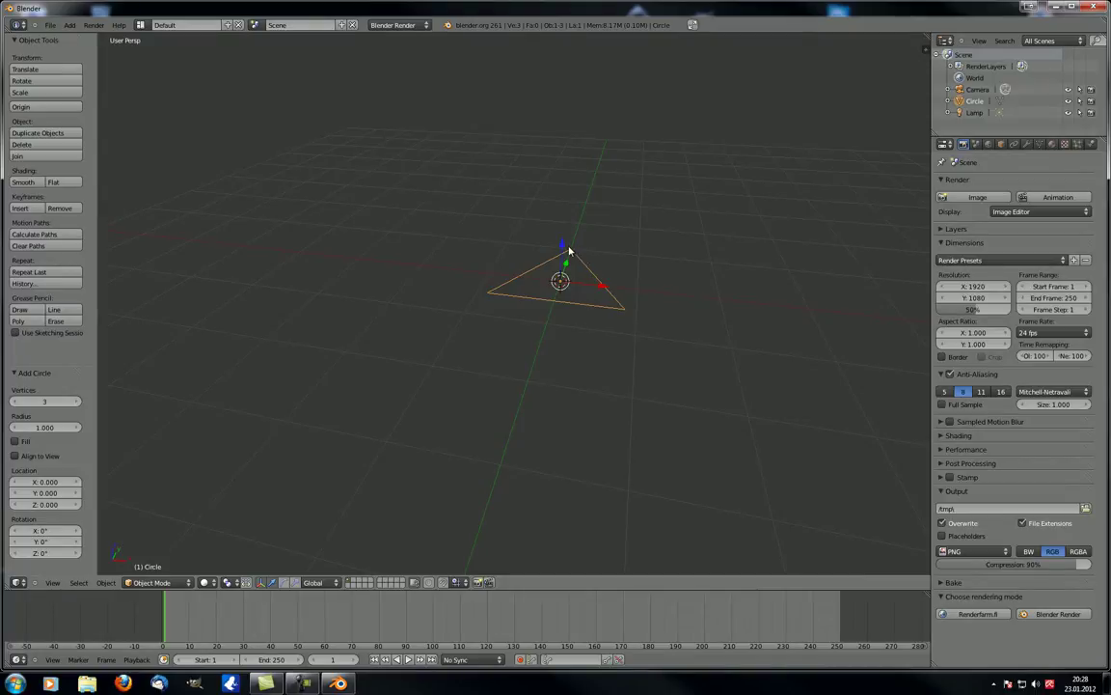
# Raise the circle's vertex count step by step to 19
pyautogui.click(72, 403)
pyautogui.click(73, 402)
pyautogui.click(73, 403)
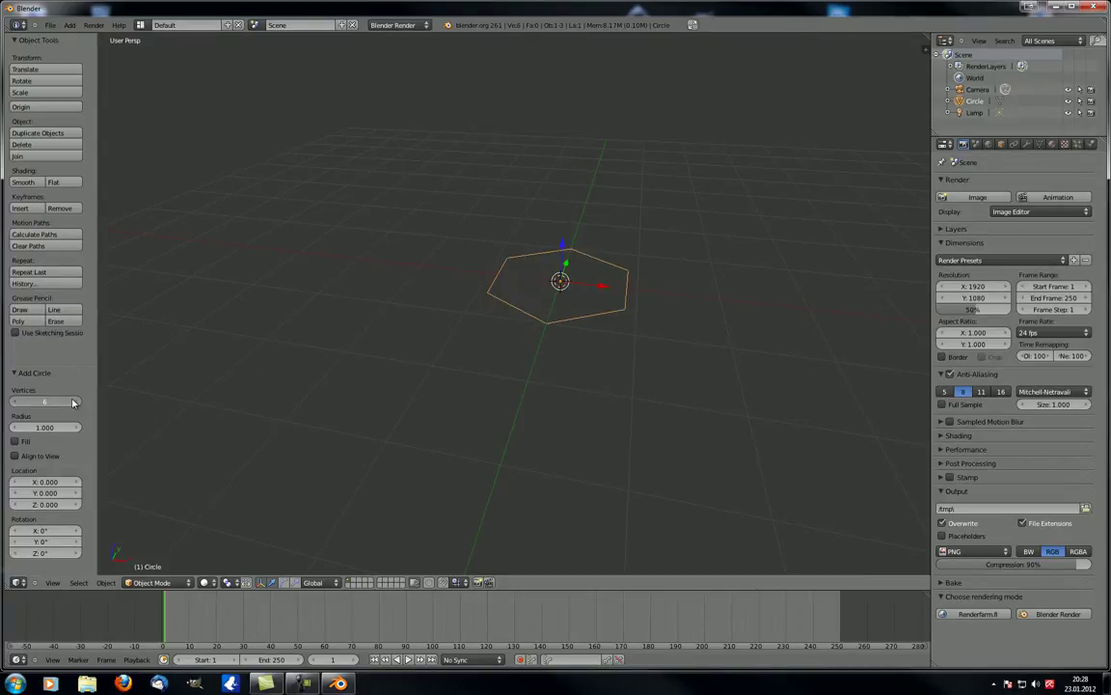
pyautogui.click(73, 402)
pyautogui.click(73, 403)
pyautogui.click(73, 403)
pyautogui.click(73, 403)
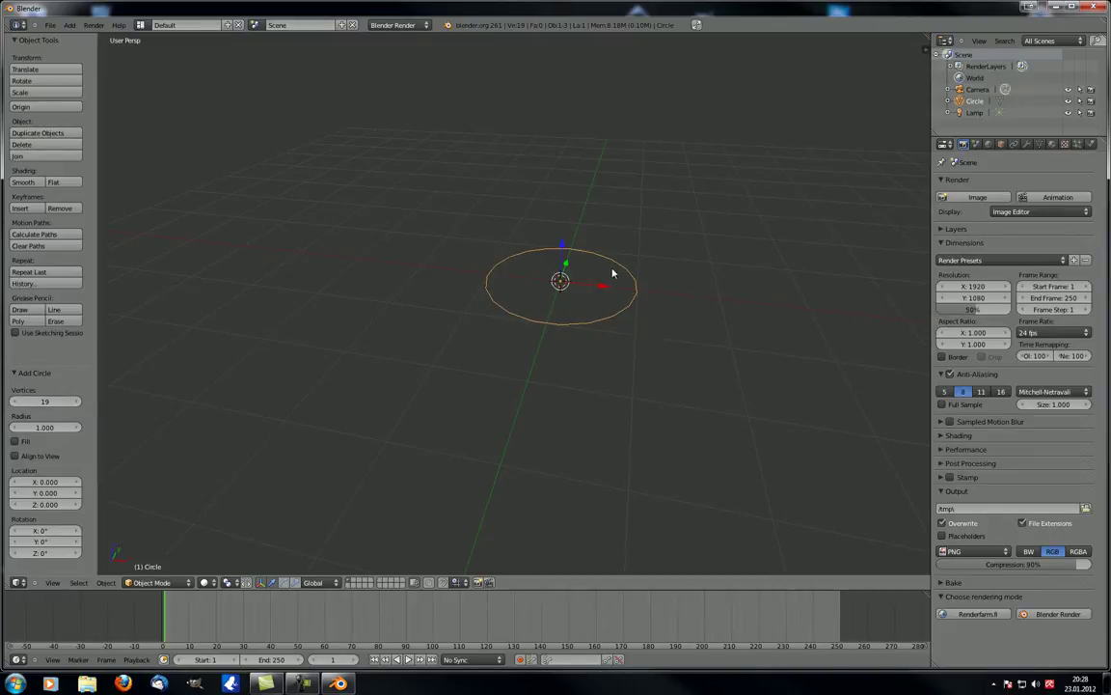
pyautogui.moveTo(586, 231); pyautogui.dragTo(566, 270, button='middle')
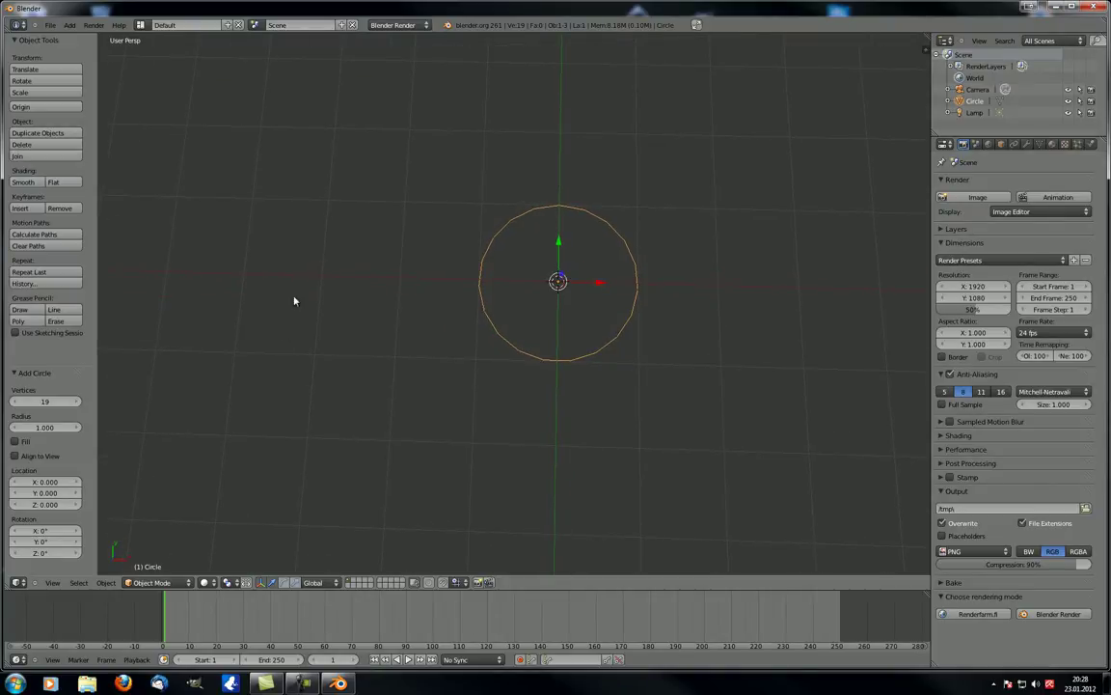
# Set the circle's radius to 2.490 and switch its Fill option on and off again
pyautogui.moveTo(46, 429)
pyautogui.mouseDown()
pyautogui.moveTo(114, 436)
pyautogui.moveTo(42, 424)
pyautogui.mouseUp()
pyautogui.click(16, 441)
pyautogui.click(16, 445)
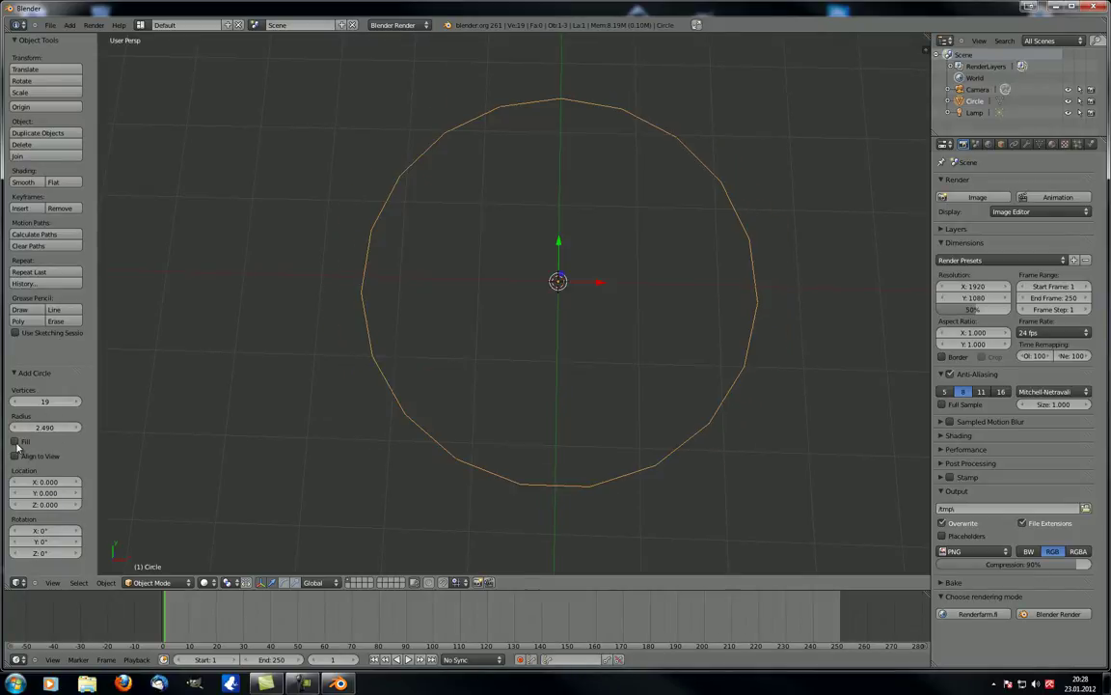
# Try Align to View on the circle from two viewing angles and leave the option off
pyautogui.click(16, 457)
pyautogui.moveTo(420, 483); pyautogui.dragTo(496, 406, button='middle')
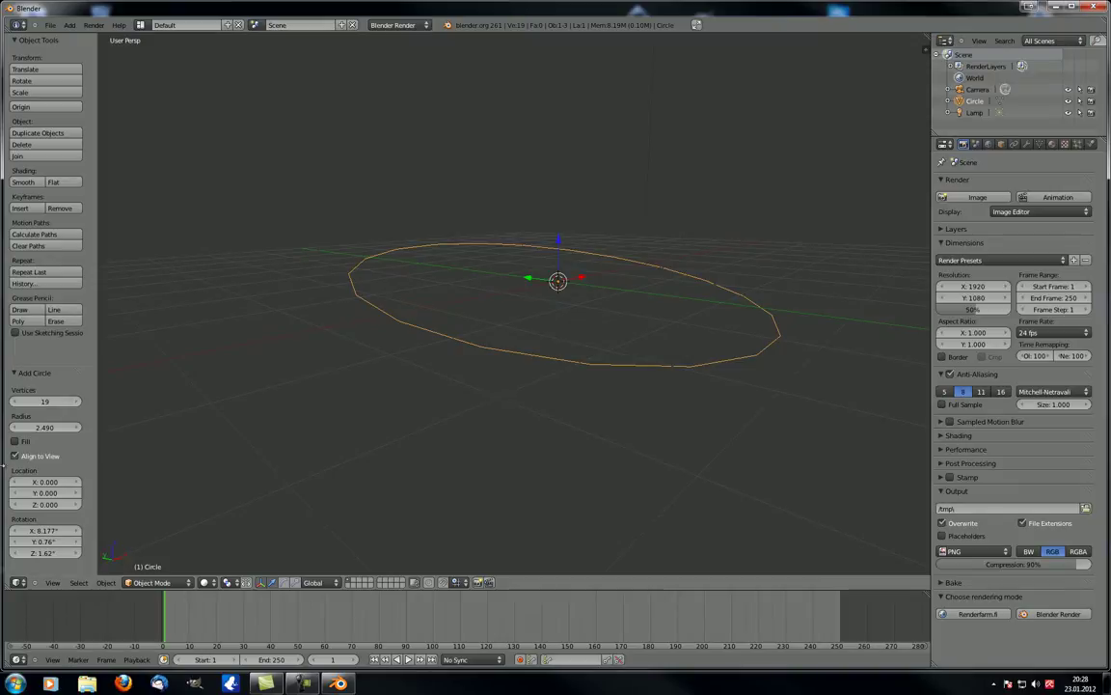
pyautogui.click(16, 457)
pyautogui.click(16, 457)
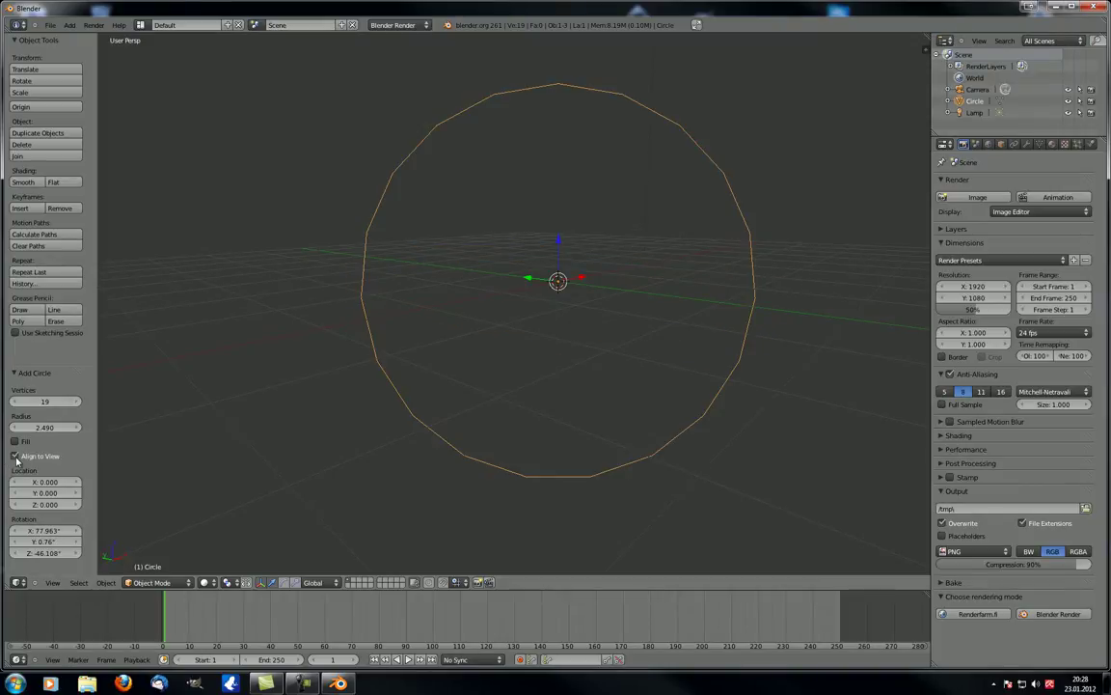
pyautogui.click(15, 457)
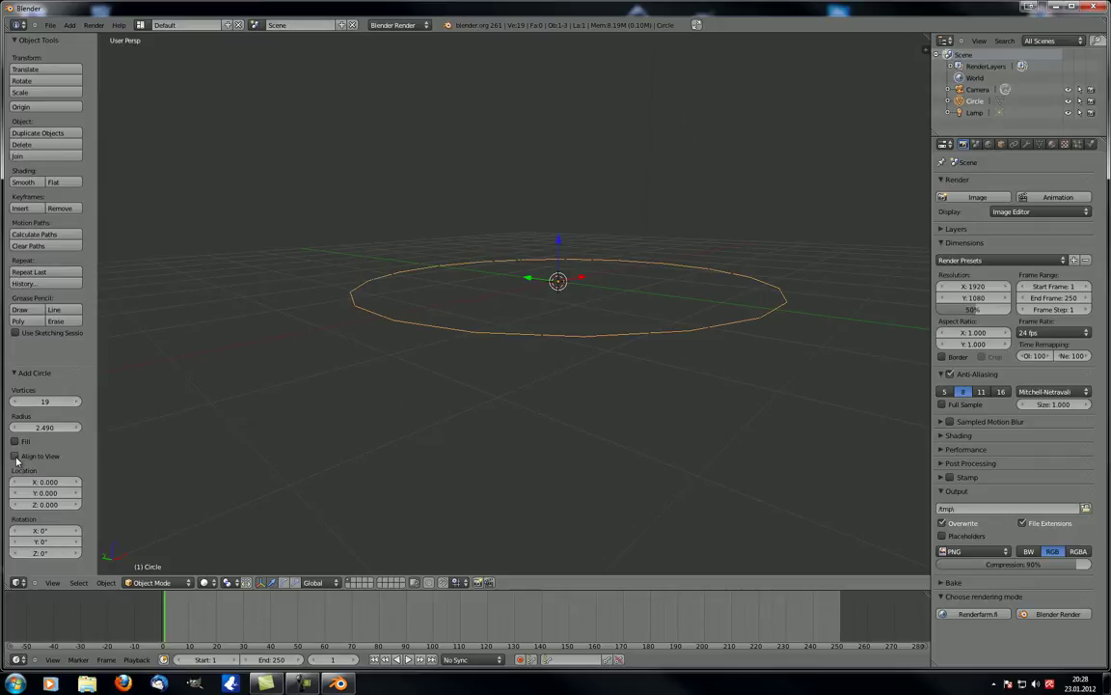
pyautogui.moveTo(642, 308); pyautogui.dragTo(564, 337, button='middle')
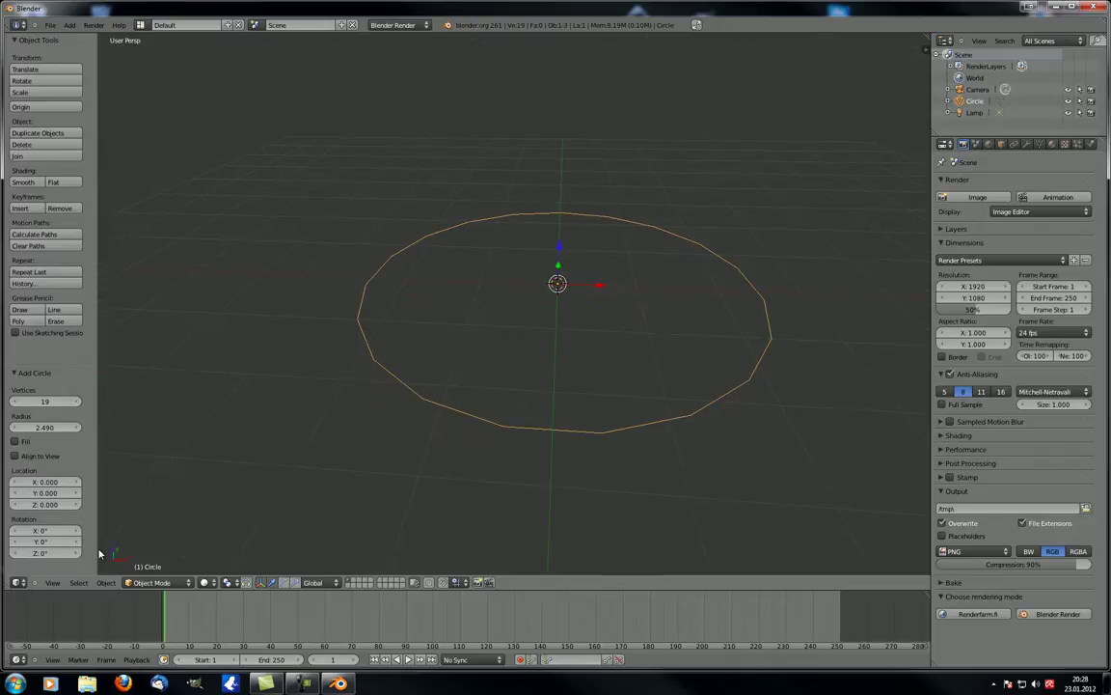
# Shift the circle along the X axis and reset its X location to 0
pyautogui.moveTo(34, 483)
pyautogui.mouseDown()
pyautogui.moveTo(66, 483)
pyautogui.moveTo(19, 490)
pyautogui.moveTo(72, 490)
pyautogui.moveTo(49, 485)
pyautogui.mouseUp()
pyautogui.click(32, 530)
pyautogui.click(45, 489)
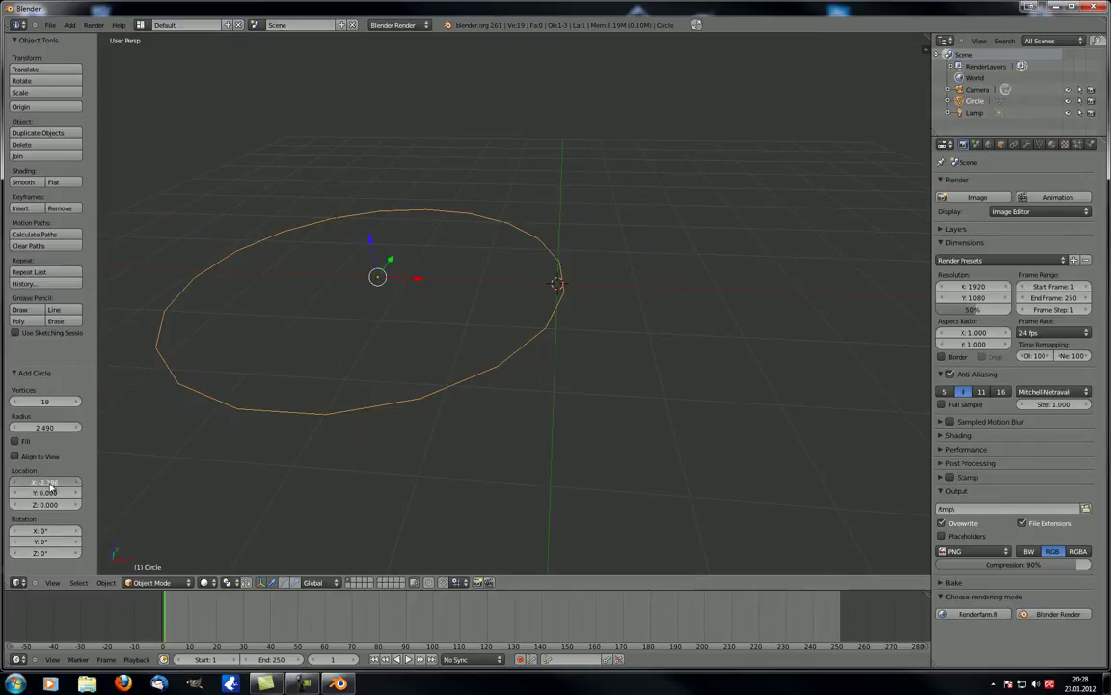
pyautogui.click(48, 484)
pyautogui.write('0')
pyautogui.press('Return')
# Rotate the circle to about 4.905° in X, 3.154° in Y and 0.075° in Z, and delete it
pyautogui.moveTo(40, 530); pyautogui.dragTo(33, 557)
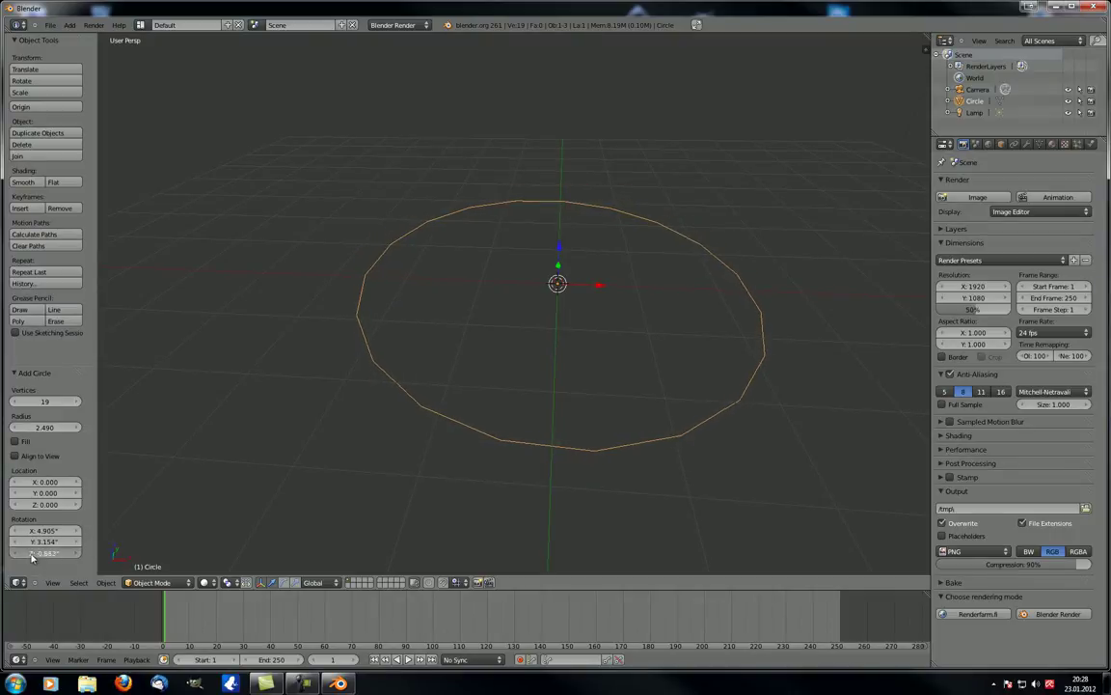
pyautogui.press('x')
pyautogui.click(400, 353)
# Add a monkey mesh at the origin of the empty grid
pyautogui.hotkey('shift', 'a')
pyautogui.moveTo(400, 351)
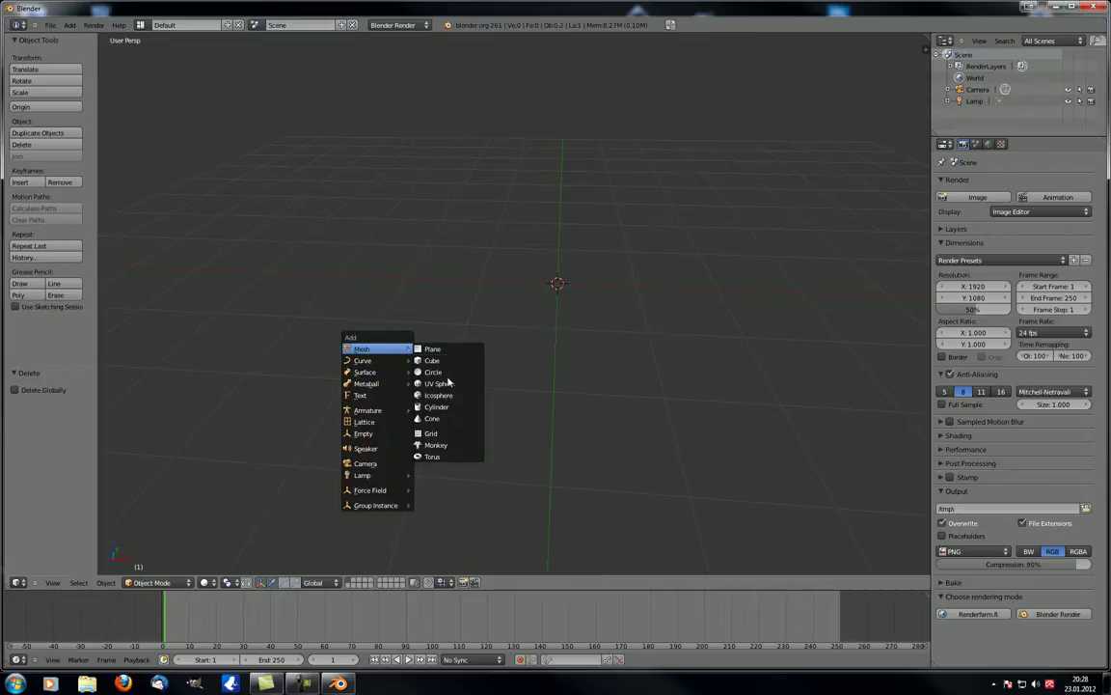
pyautogui.click(454, 447)
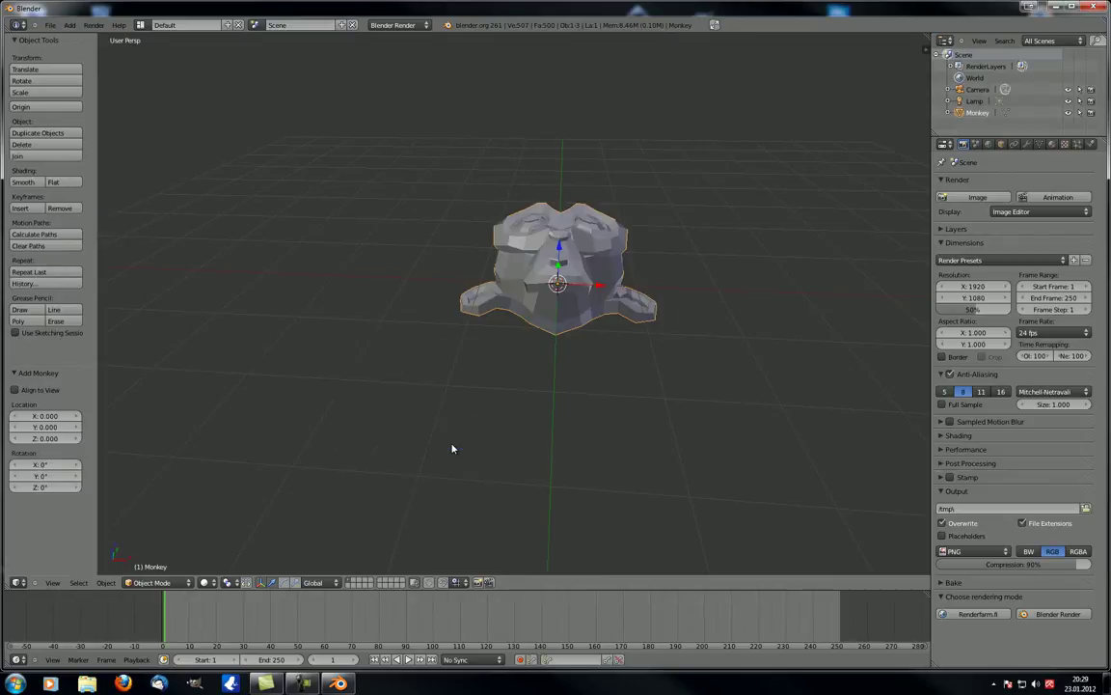
pyautogui.moveTo(453, 449); pyautogui.dragTo(628, 340, button='middle')
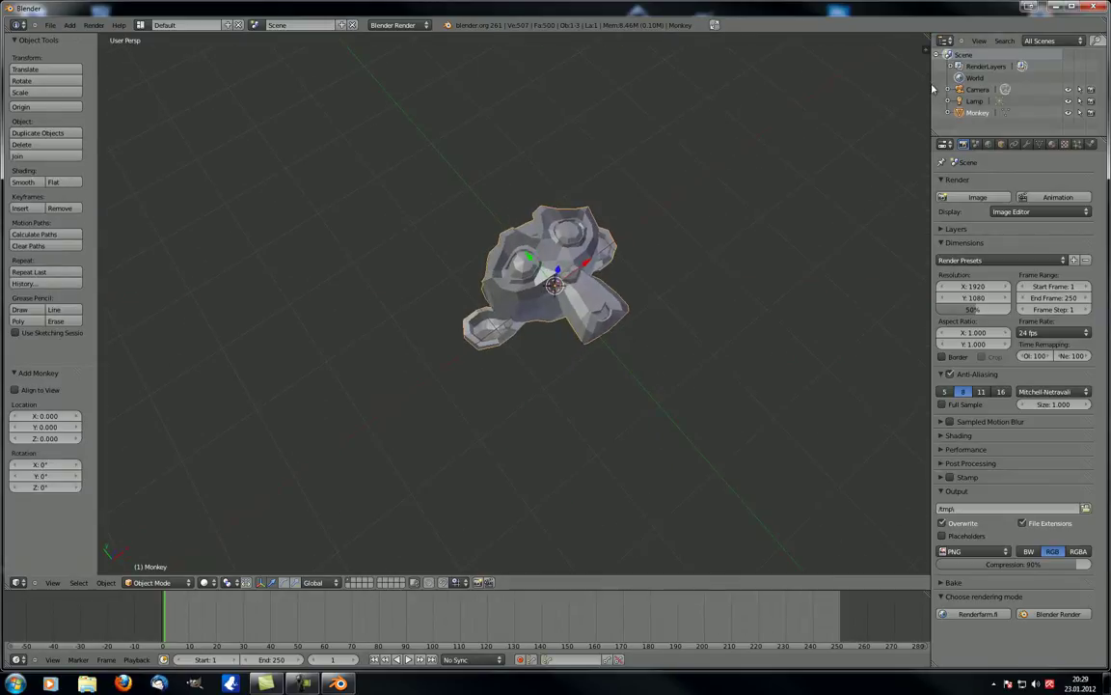
# Show the 3D view's properties with the Transform values and put the monkey into Edit Mode
pyautogui.press('n')
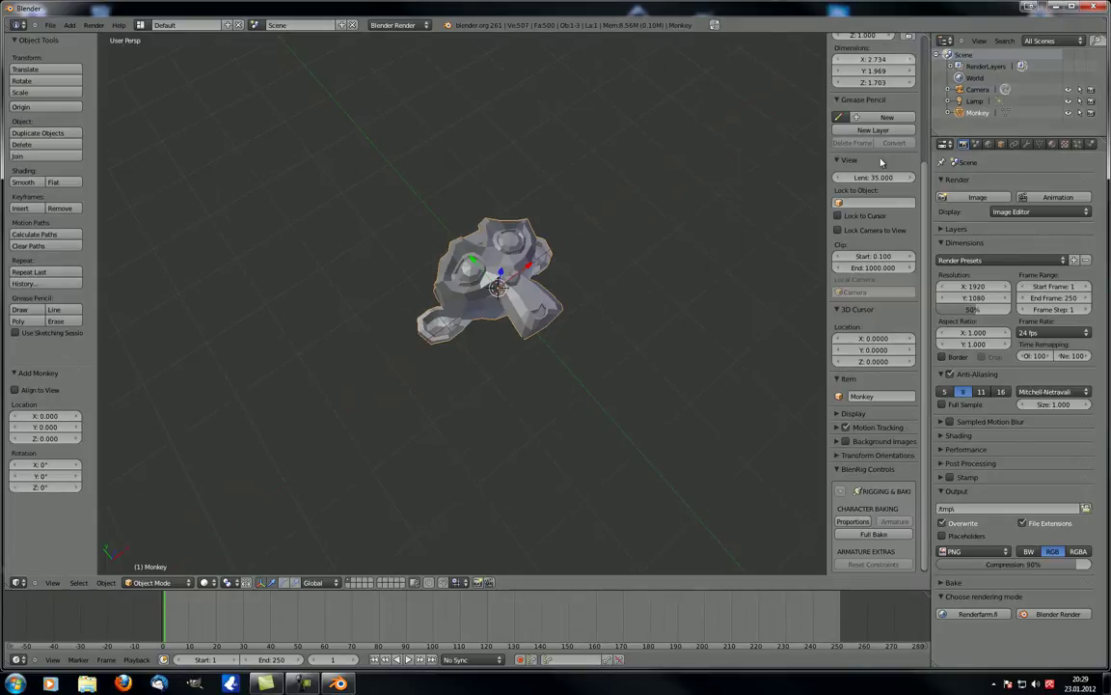
pyautogui.scroll(5, 907, 405)
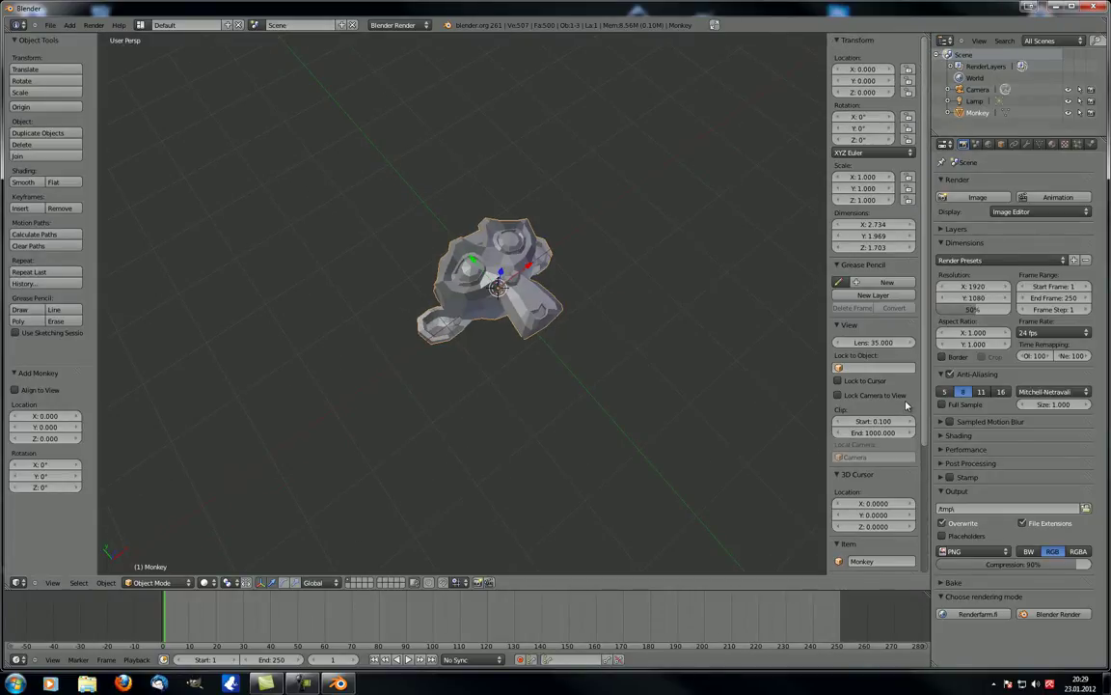
pyautogui.moveTo(516, 419); pyautogui.dragTo(421, 244, button='middle')
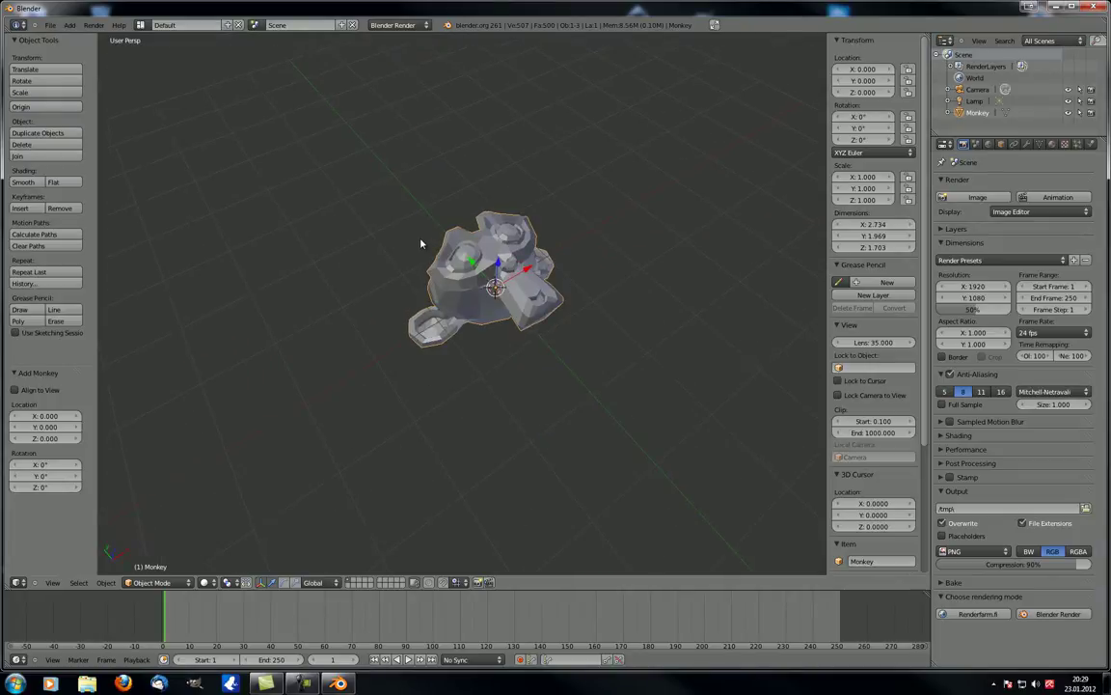
pyautogui.press('Tab')
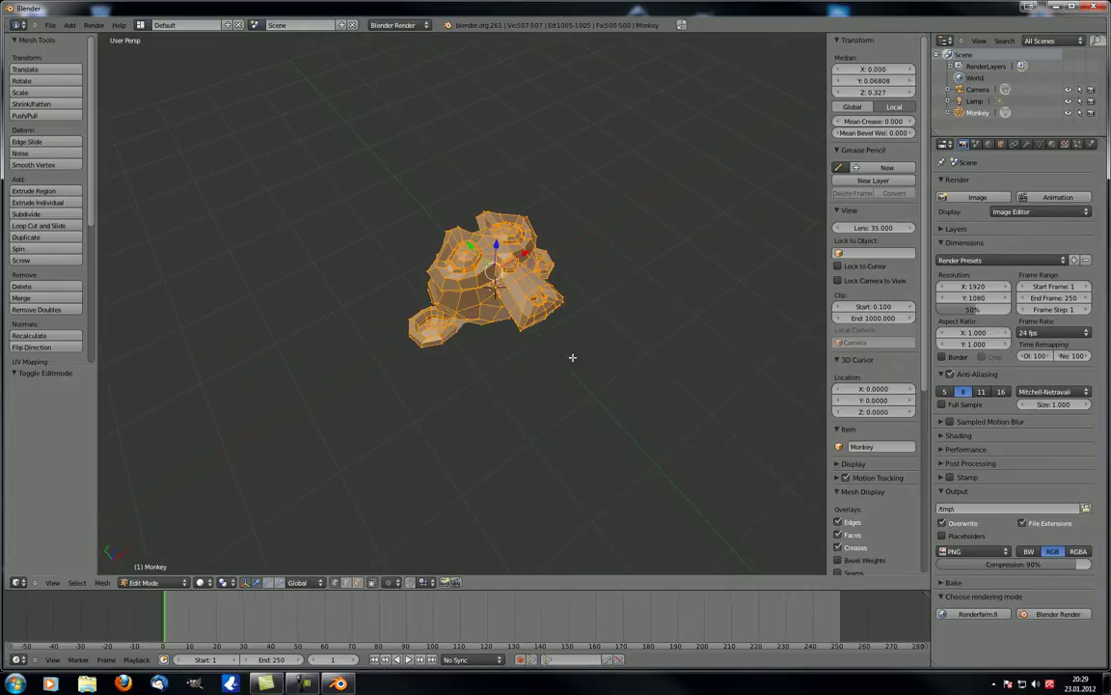
pyautogui.moveTo(572, 358); pyautogui.dragTo(451, 348, button='middle')
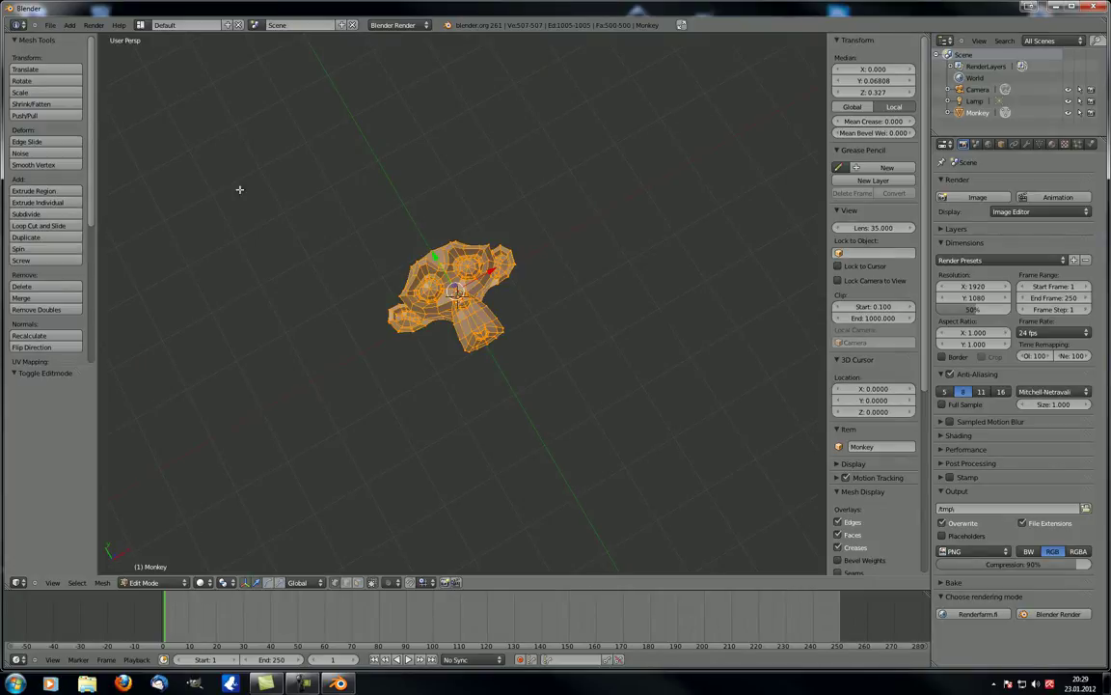
# Switch the 3D view from perspective to orthographic projection and frame the monkey's face closely
pyautogui.scroll(2, 451, 346)
pyautogui.scroll(-6, 451, 343)
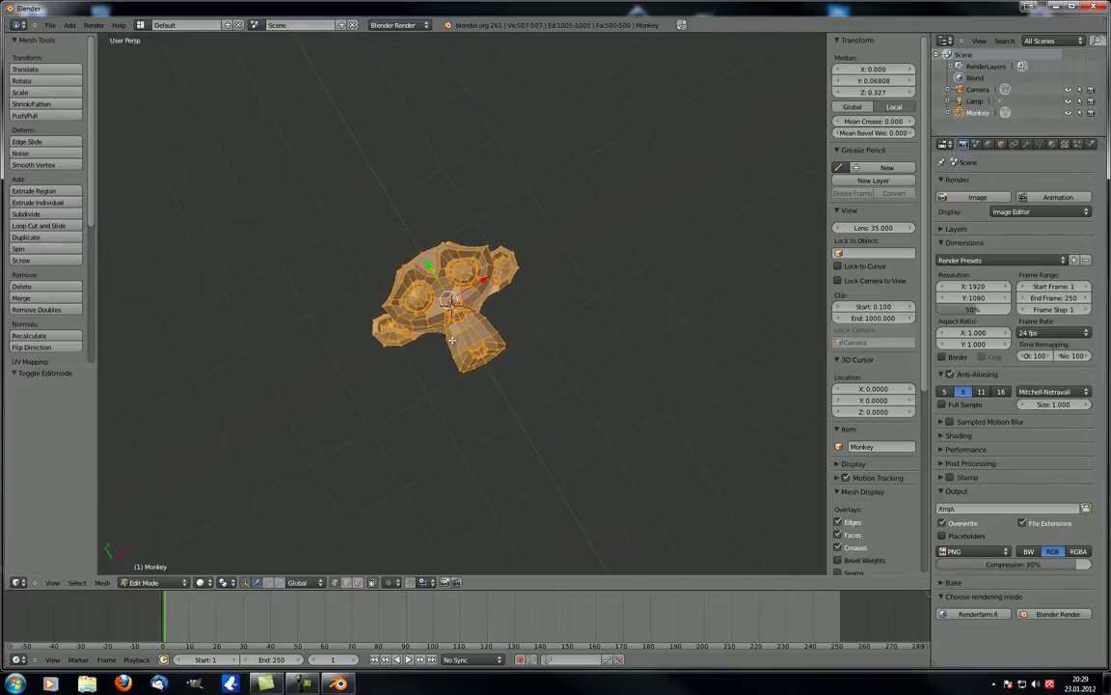
pyautogui.press('KP_5')
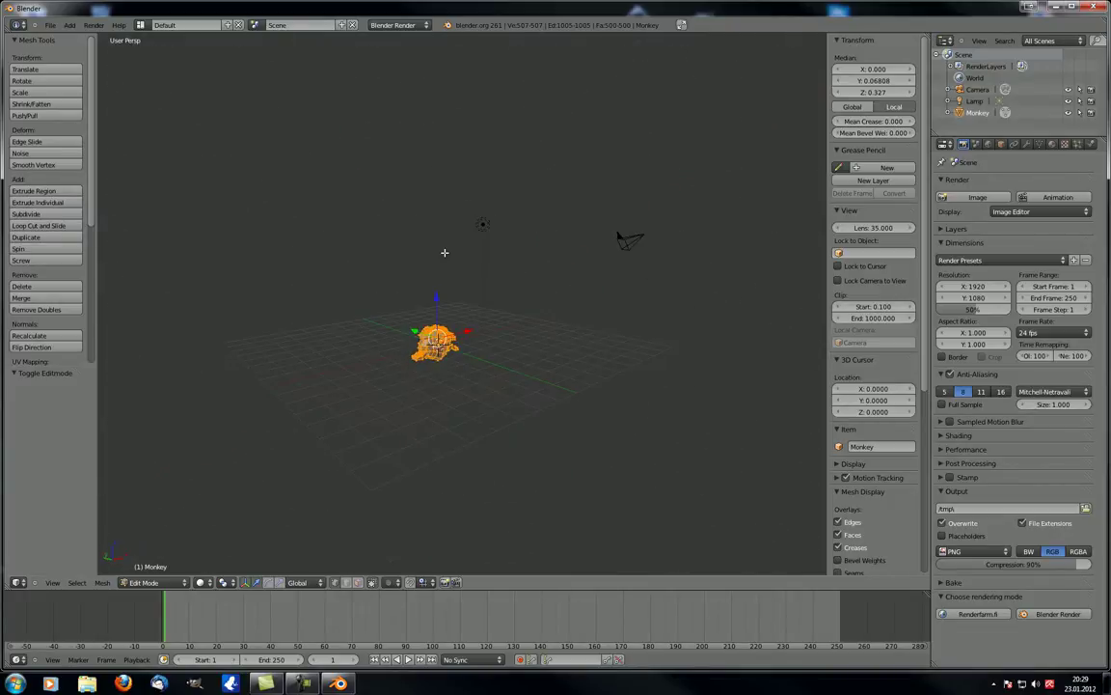
pyautogui.scroll(9, 433, 328)
pyautogui.moveTo(431, 347); pyautogui.dragTo(422, 382, button='middle')
pyautogui.scroll(2, 422, 382)
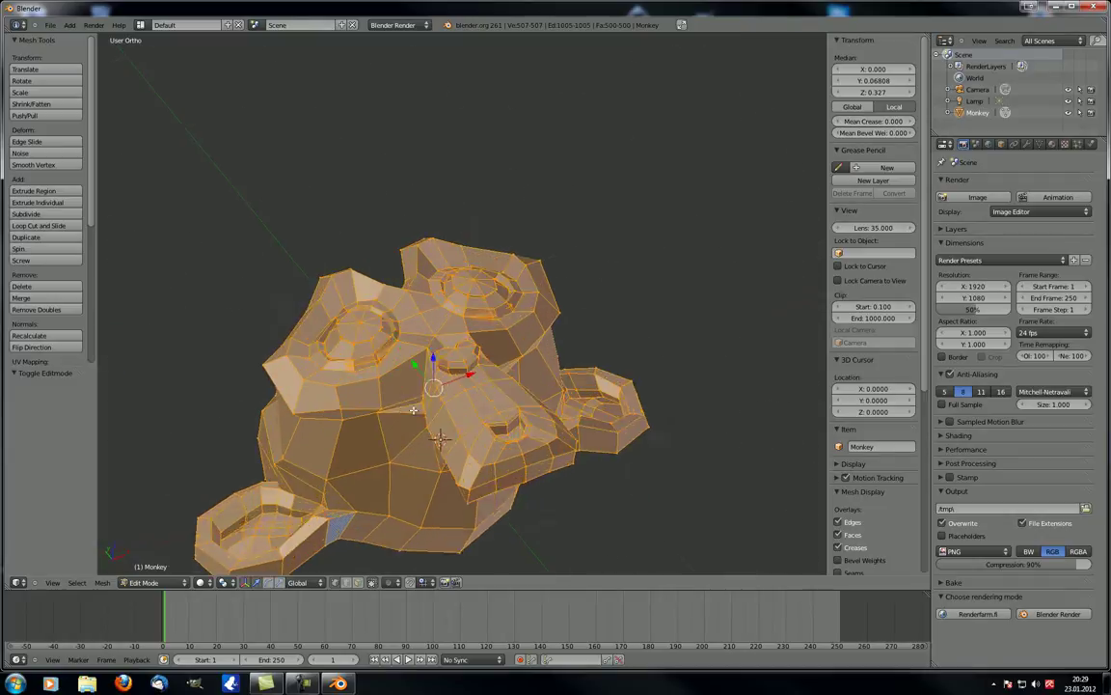
pyautogui.moveTo(431, 285); pyautogui.dragTo(425, 307, button='middle')
pyautogui.scroll(3, 425, 307)
pyautogui.scroll(-4, 410, 314)
pyautogui.scroll(1, 404, 254)
pyautogui.moveTo(404, 254); pyautogui.dragTo(415, 275, button='middle')
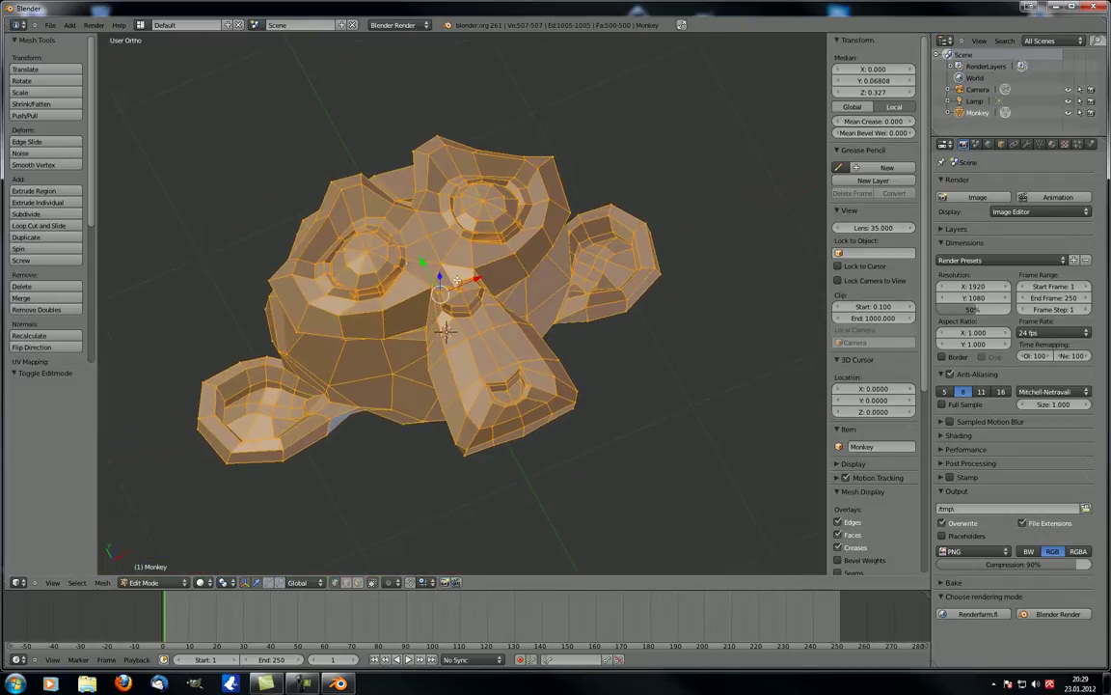
# Select individual vertices one after another along the bridge of the monkey's nose
pyautogui.scroll(3, 492, 337)
pyautogui.rightClick(461, 354)
pyautogui.rightClick(477, 340)
pyautogui.rightClick(494, 335)
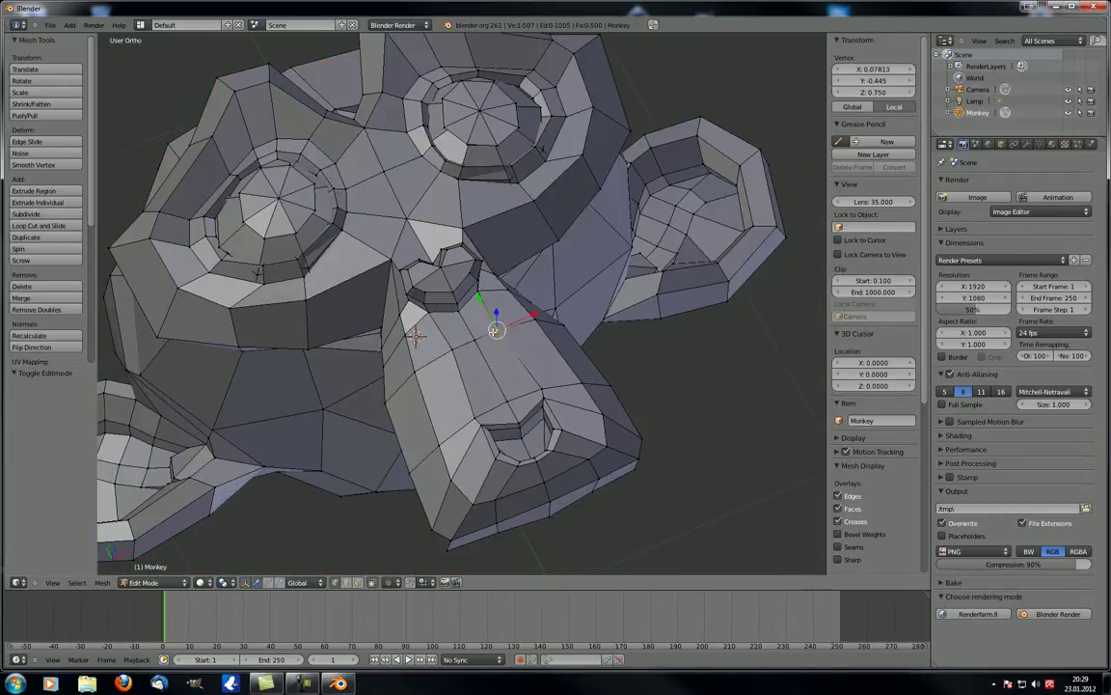
pyautogui.rightClick(547, 394)
pyautogui.rightClick(474, 338)
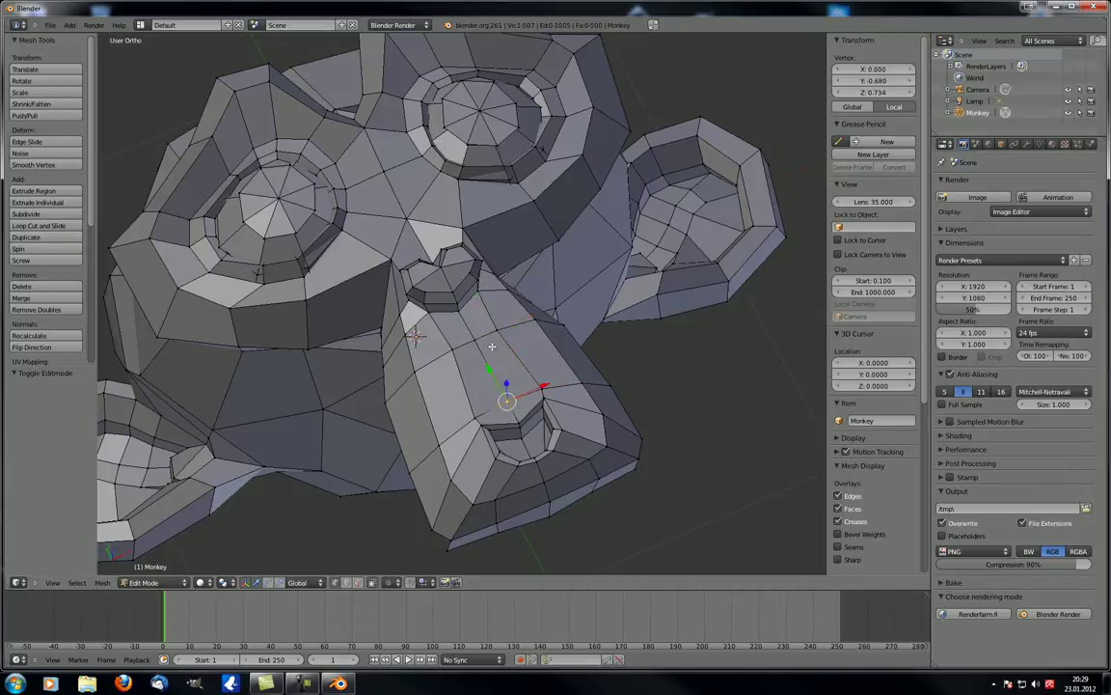
pyautogui.rightClick(496, 330)
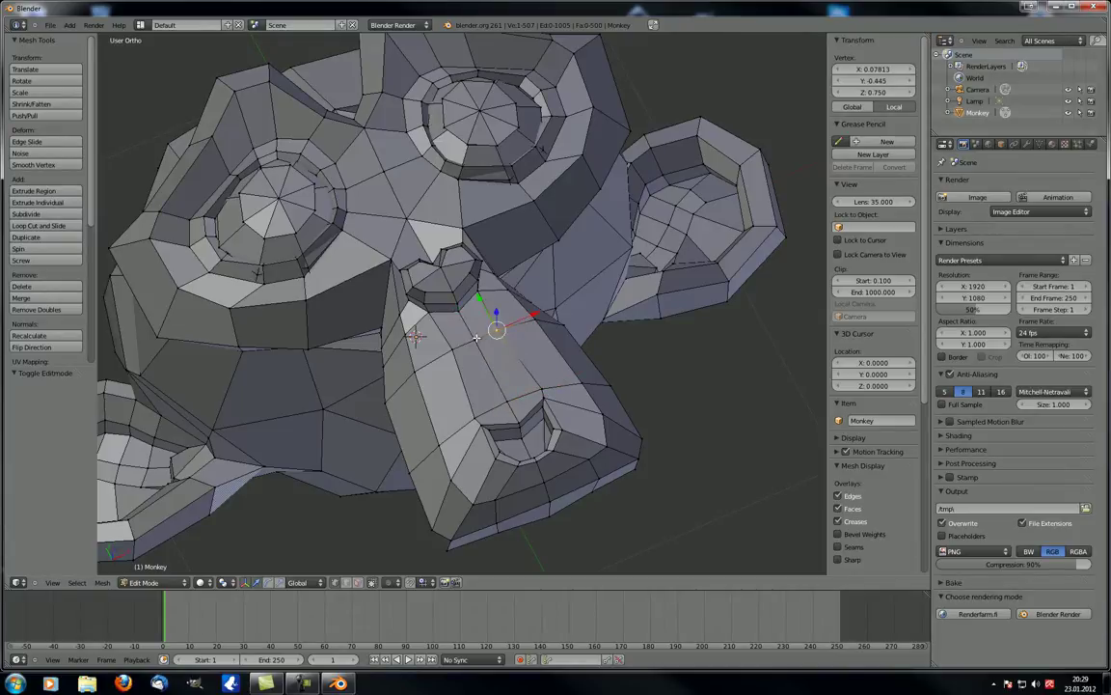
pyautogui.rightClick(451, 350)
# Select the three corner vertices of one triangular face on the monkey's eyeball on the positive X side
pyautogui.scroll(4, 480, 353)
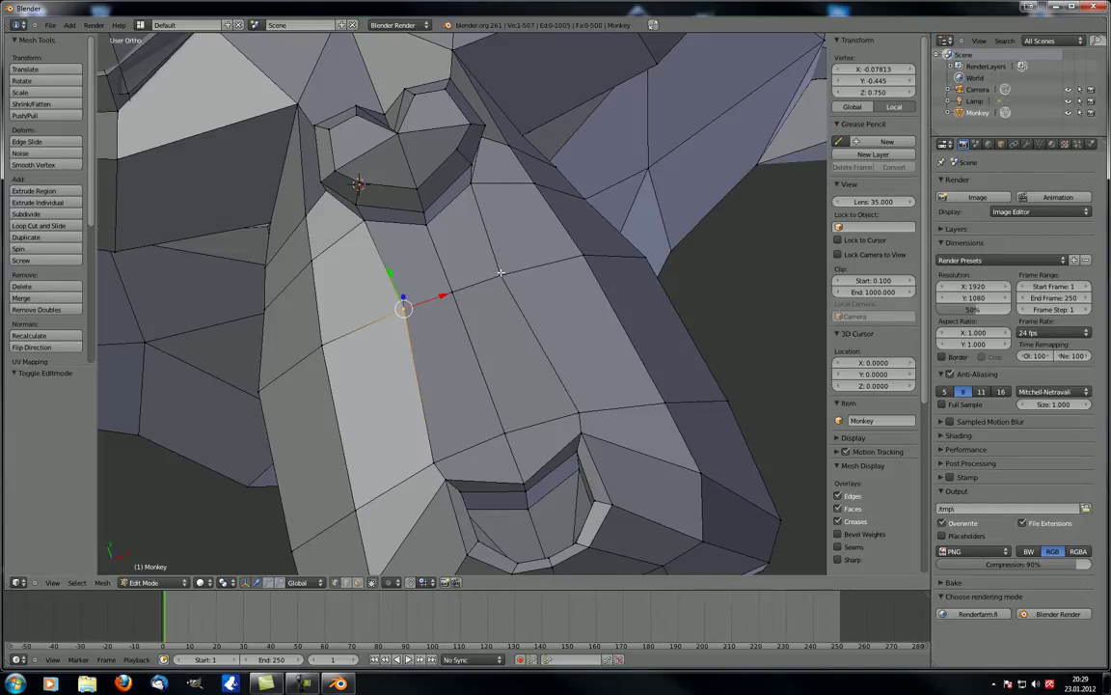
pyautogui.moveTo(508, 442); pyautogui.dragTo(455, 437, button='middle')
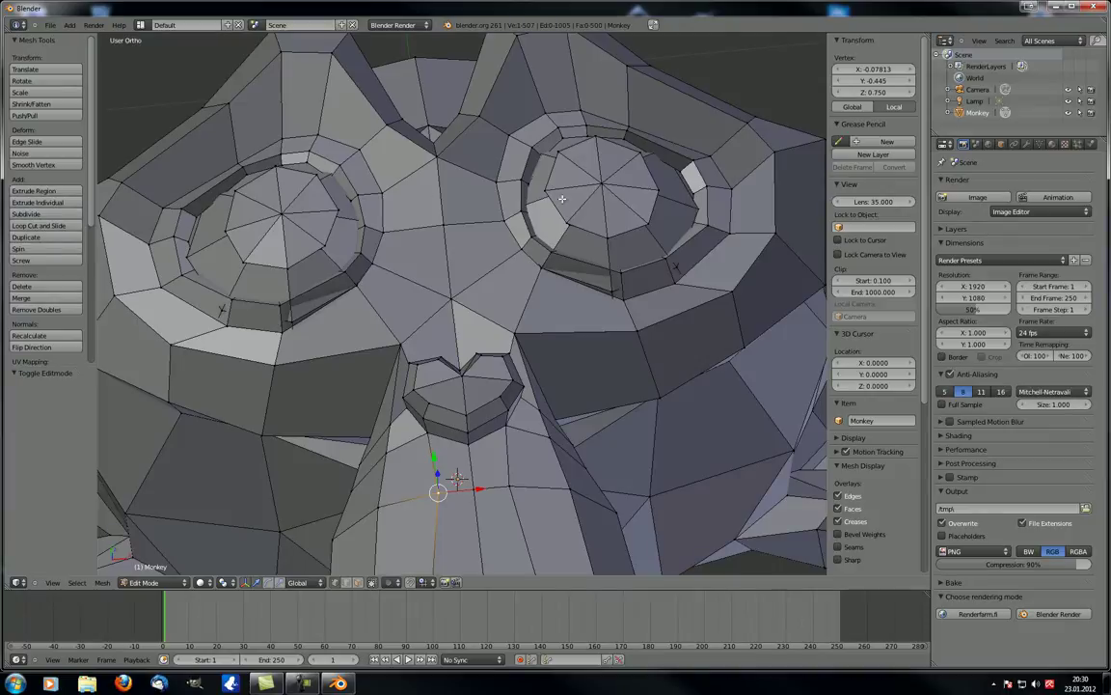
pyautogui.scroll(6, 563, 198)
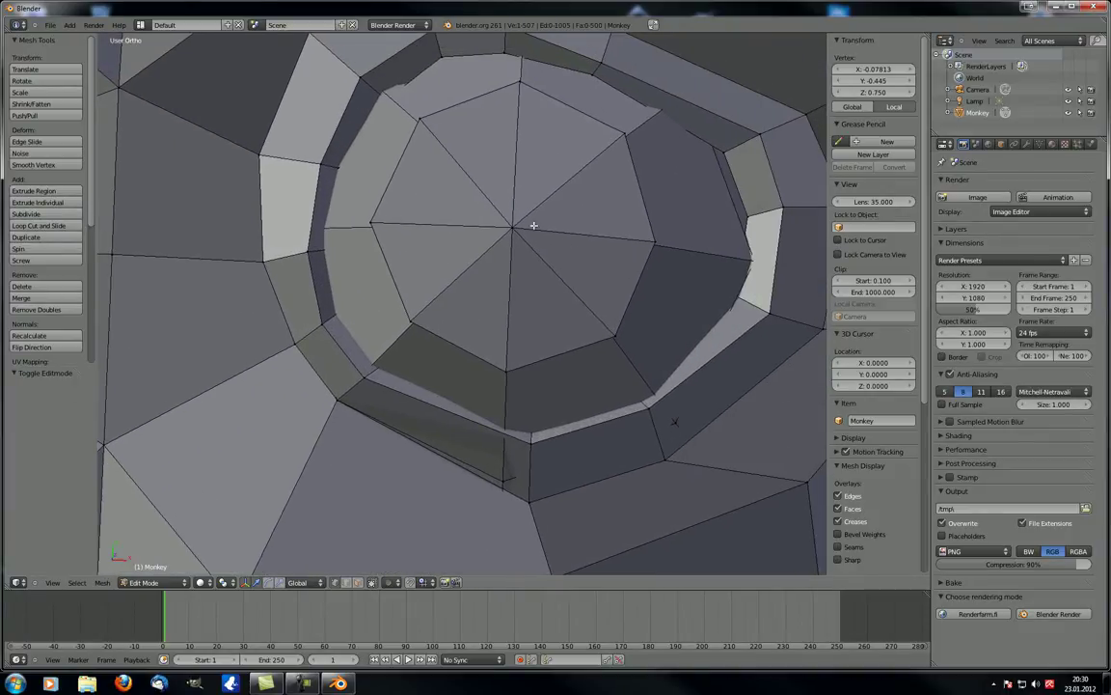
pyautogui.rightClick(516, 228)
pyautogui.keyDown('shift'); pyautogui.rightClick(509, 365); pyautogui.keyUp('shift')
pyautogui.keyDown('shift'); pyautogui.rightClick(612, 337); pyautogui.keyUp('shift')
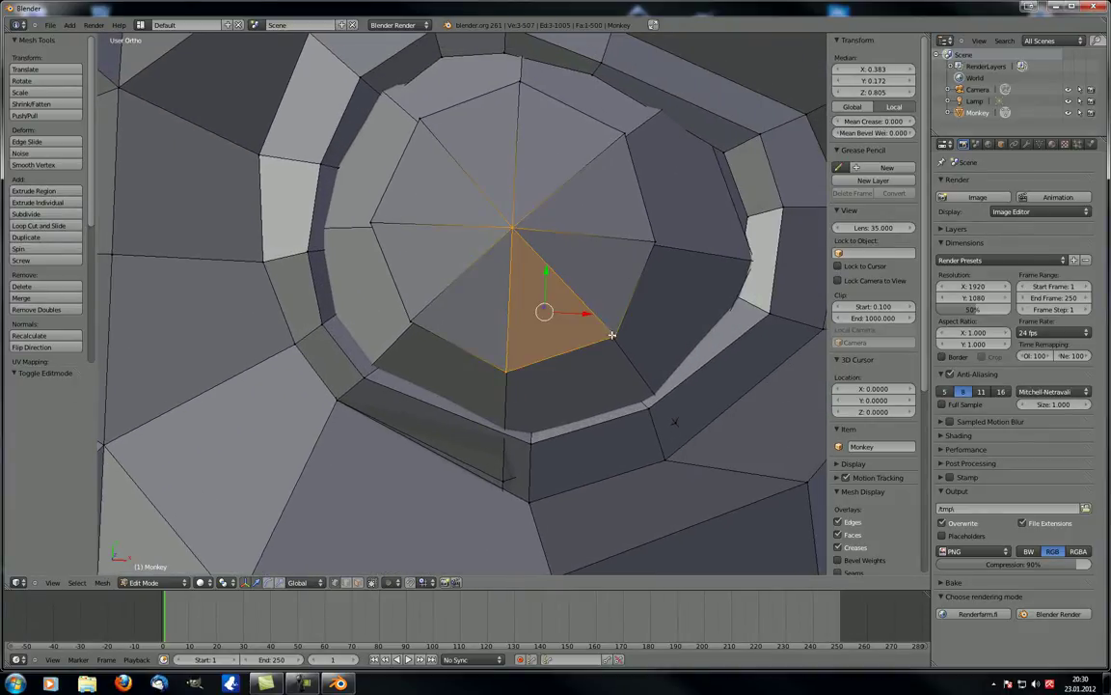
# Examine the selected eyeball triangle and the surrounding head mesh from several angles and distances
pyautogui.moveTo(610, 336); pyautogui.dragTo(566, 507, button='middle')
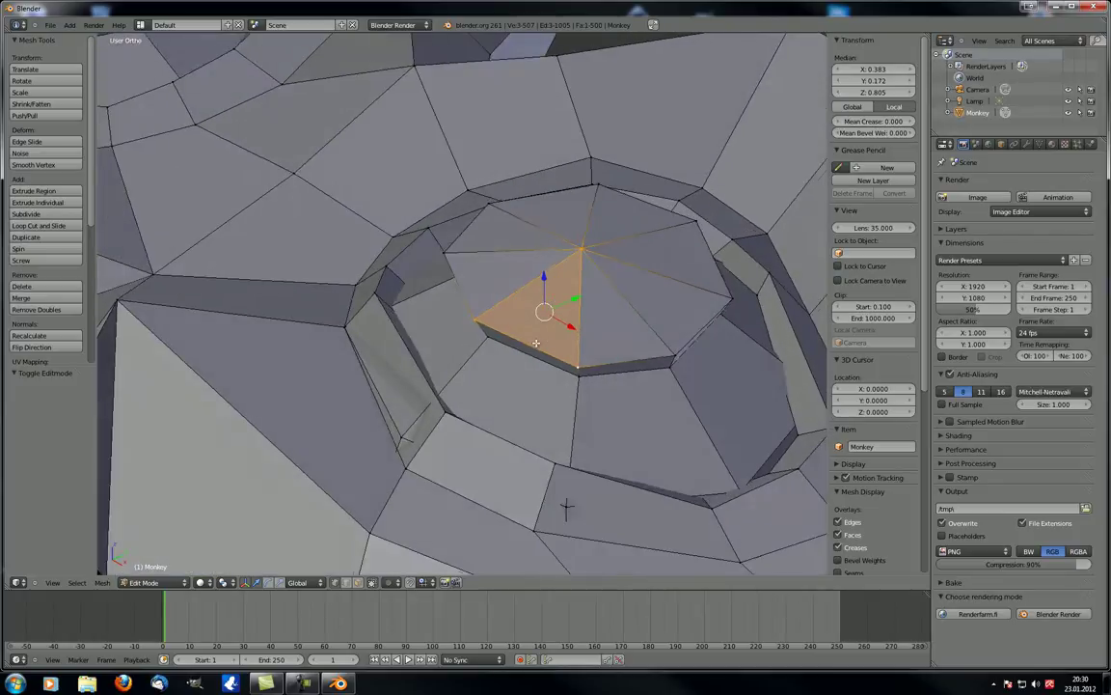
pyautogui.scroll(-5, 563, 509)
pyautogui.moveTo(373, 444); pyautogui.dragTo(518, 180, button='middle')
pyautogui.scroll(3, 518, 181)
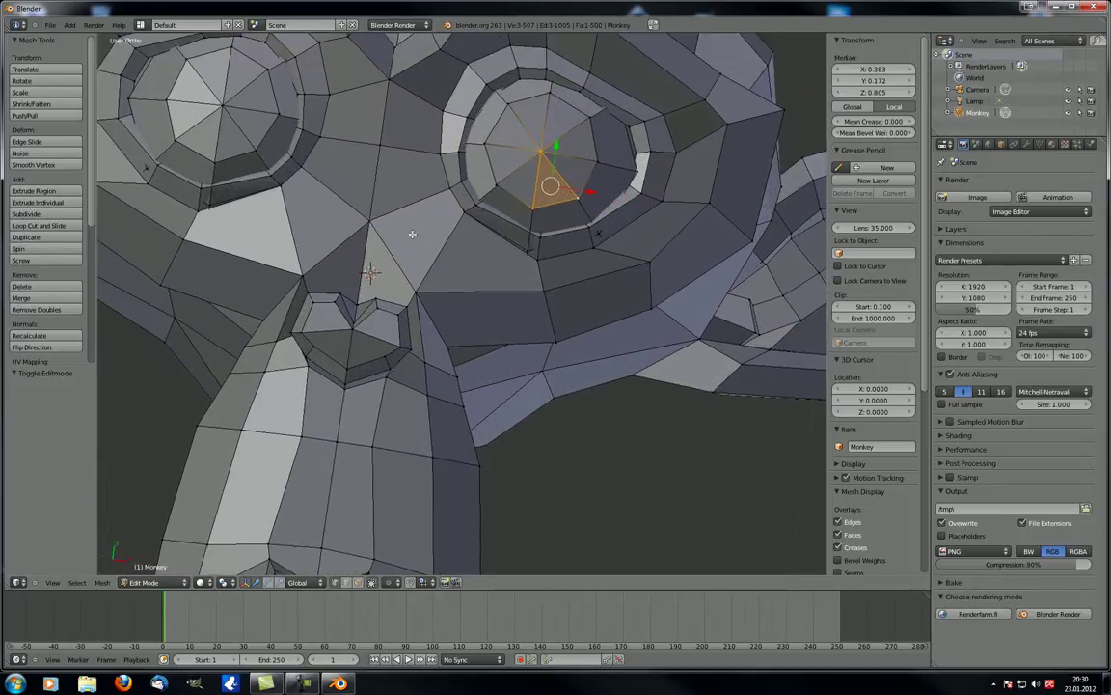
pyautogui.scroll(-4, 515, 220)
pyautogui.moveTo(502, 253)
pyautogui.mouseDown(button='middle')
pyautogui.moveTo(423, 226)
pyautogui.moveTo(518, 249)
pyautogui.mouseUp(button='middle')
pyautogui.scroll(5, 518, 249)
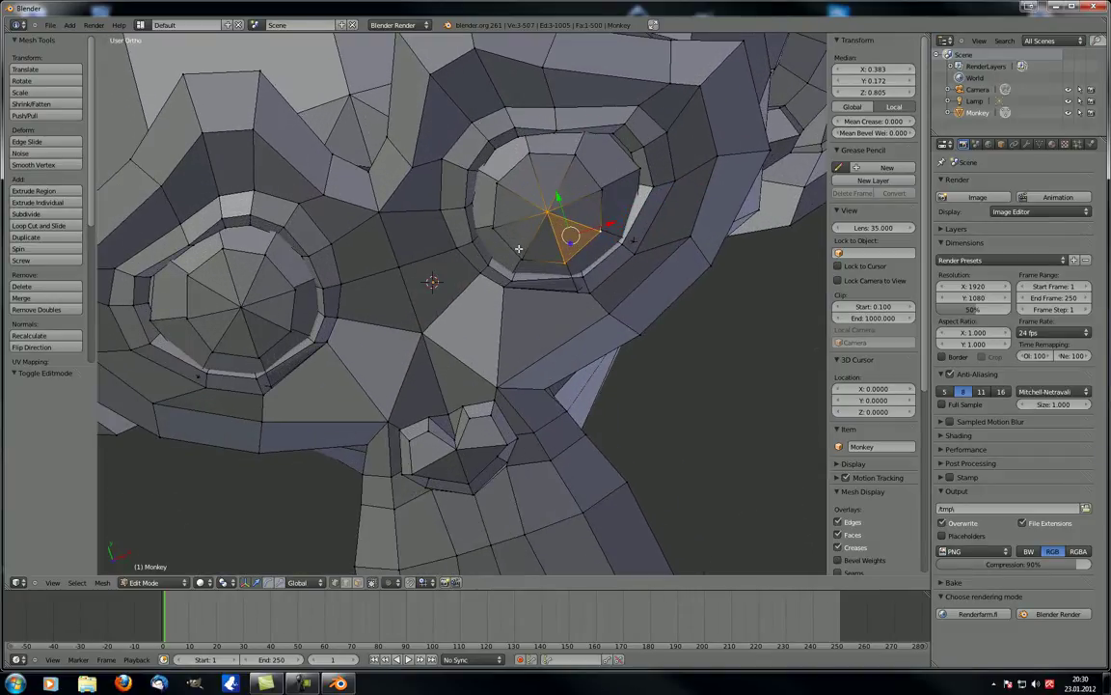
pyautogui.scroll(-5, 518, 249)
pyautogui.scroll(3, 518, 249)
pyautogui.moveTo(518, 249); pyautogui.dragTo(546, 226, button='middle')
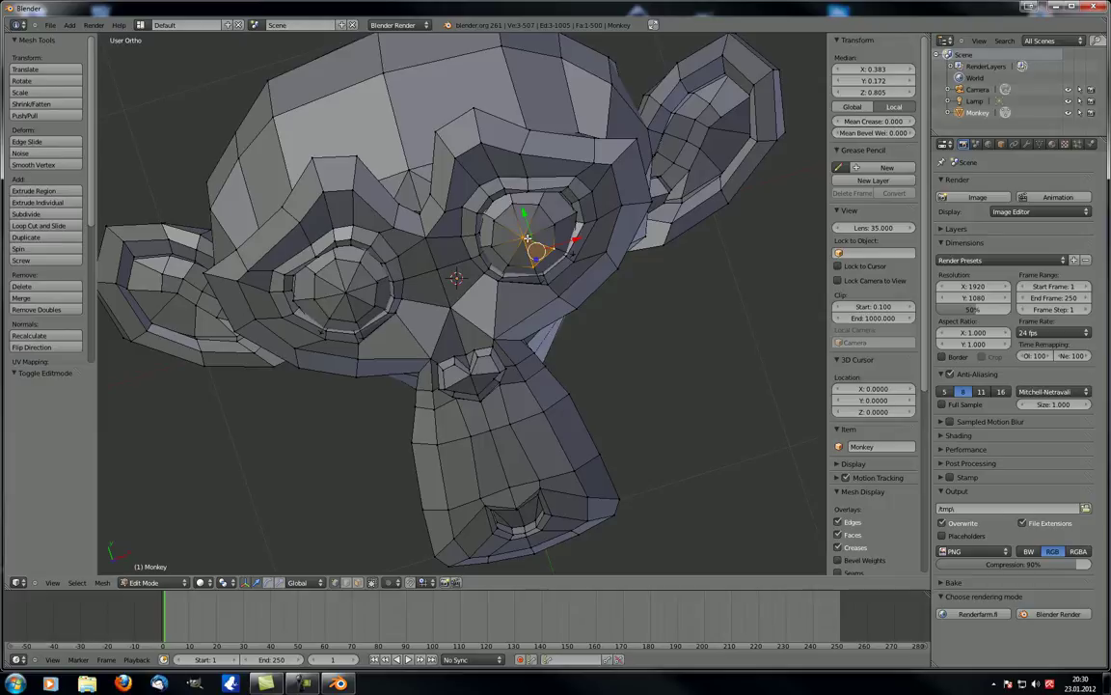
pyautogui.moveTo(528, 238); pyautogui.dragTo(198, 403, button='middle')
pyautogui.scroll(-5, 587, 374)
pyautogui.scroll(5, 481, 311)
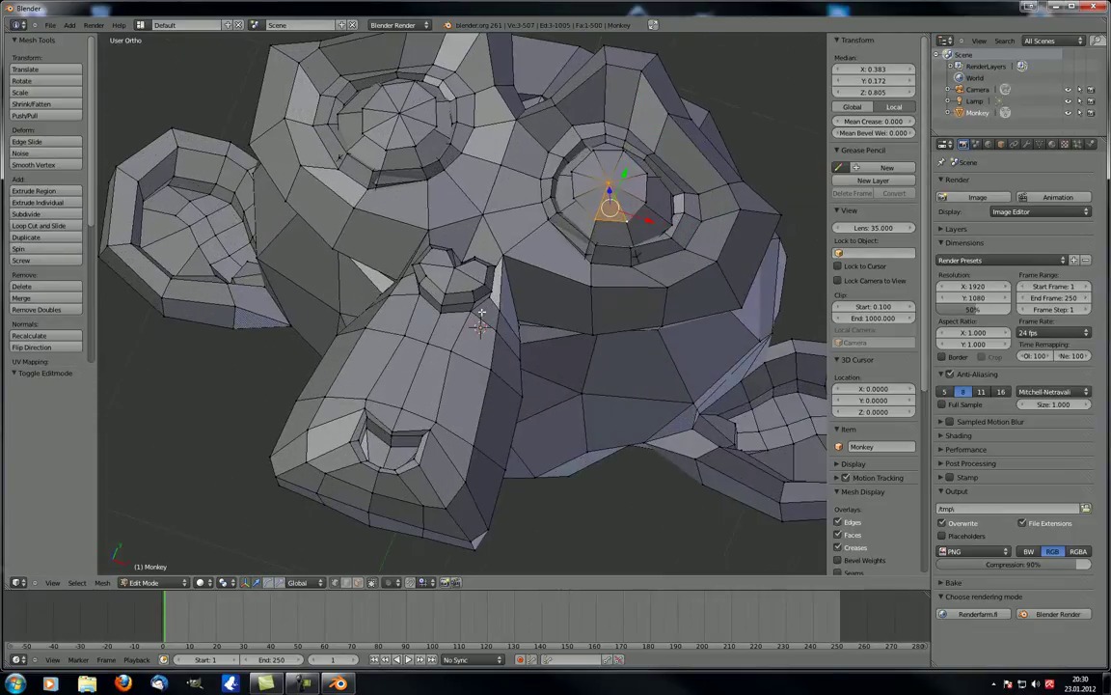
pyautogui.moveTo(481, 312); pyautogui.dragTo(579, 329, button='middle')
pyautogui.moveTo(693, 267); pyautogui.dragTo(593, 253, button='middle')
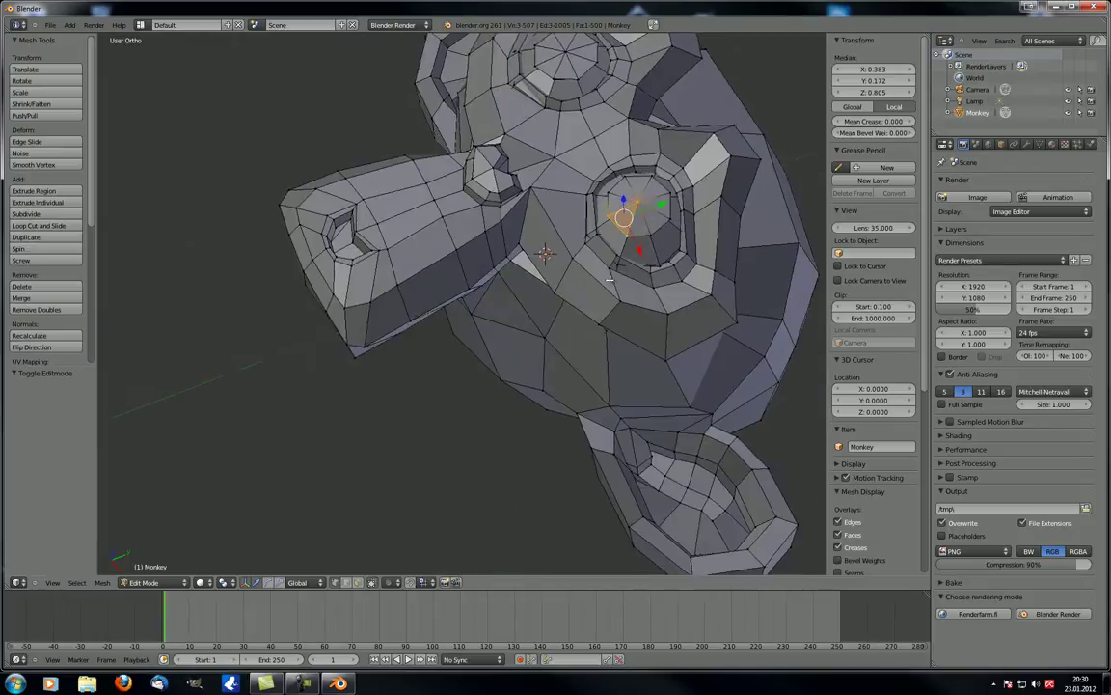
# Select four vertices of the same eyeball so that two adjacent triangular faces are selected
pyautogui.scroll(5, 680, 204)
pyautogui.keyDown('shift'); pyautogui.moveTo(581, 200); pyautogui.dragTo(526, 318, button='middle'); pyautogui.keyUp('shift')
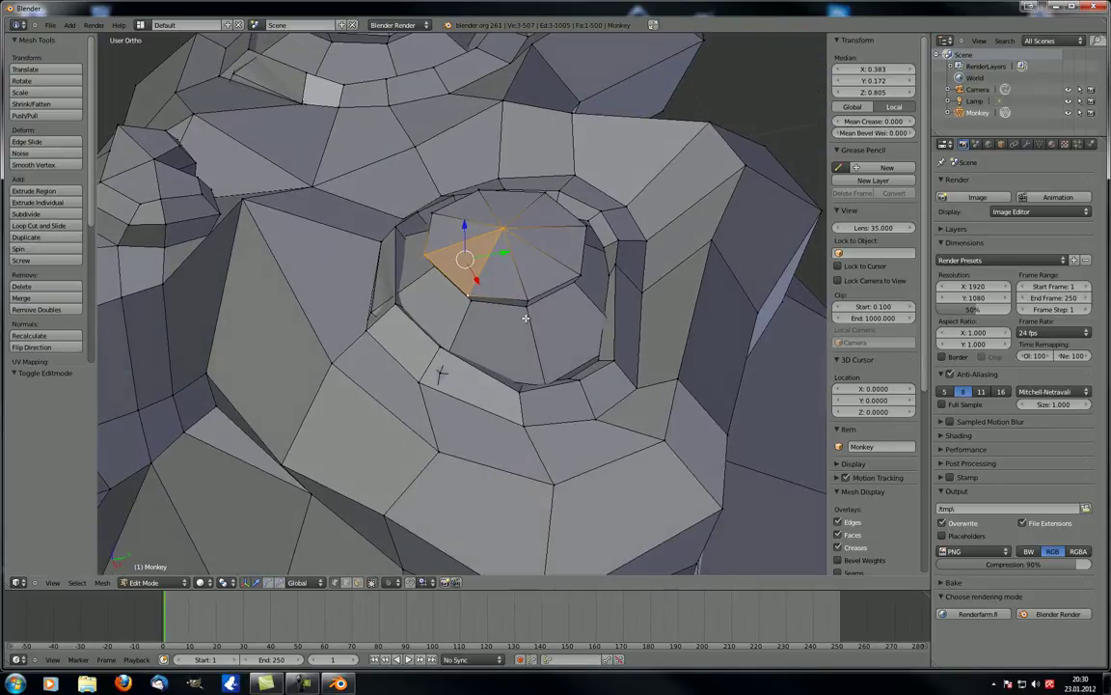
pyautogui.scroll(4, 539, 287)
pyautogui.rightClick(517, 307)
pyautogui.keyDown('shift'); pyautogui.rightClick(392, 301); pyautogui.keyUp('shift')
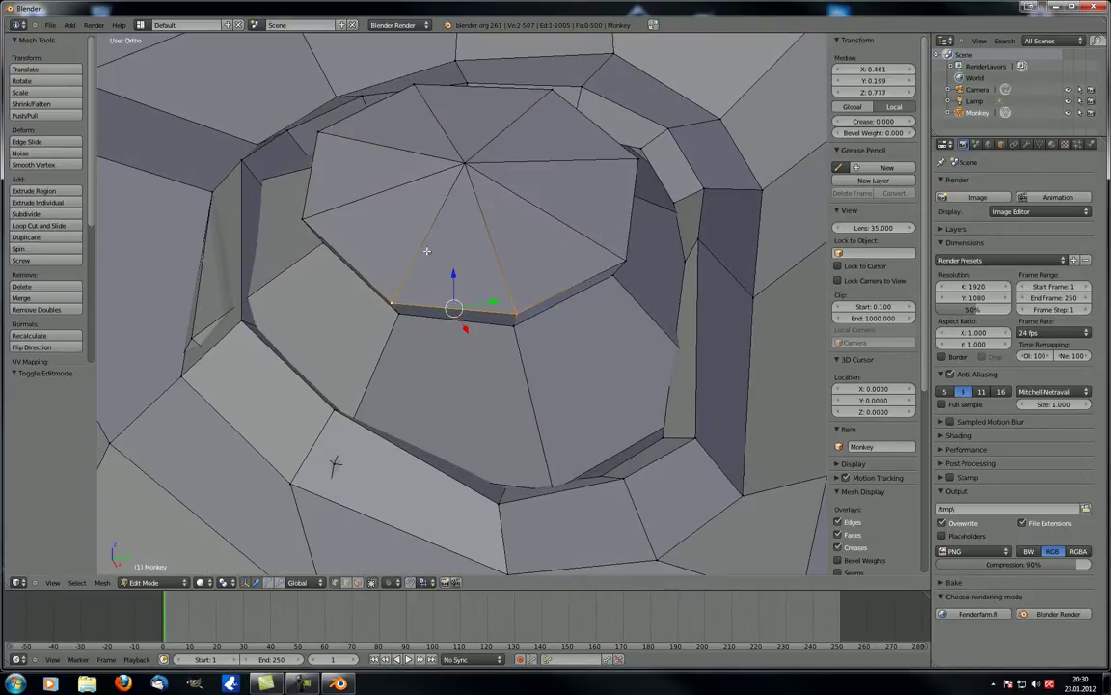
pyautogui.keyDown('shift'); pyautogui.rightClick(477, 164); pyautogui.keyUp('shift')
pyautogui.keyDown('shift'); pyautogui.rightClick(631, 254); pyautogui.keyUp('shift')
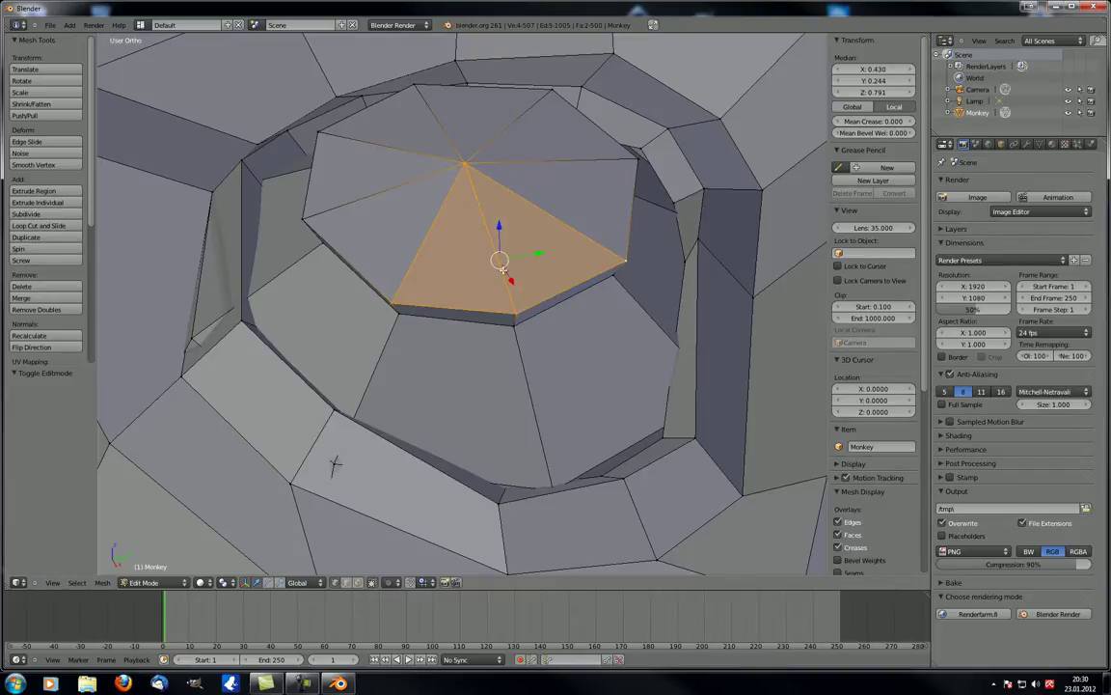
# Deselect all of the monkey's vertices
pyautogui.moveTo(500, 233)
pyautogui.mouseDown(button='middle')
pyautogui.moveTo(462, 248)
pyautogui.moveTo(477, 239)
pyautogui.moveTo(507, 254)
pyautogui.moveTo(463, 261)
pyautogui.moveTo(431, 225)
pyautogui.moveTo(481, 232)
pyautogui.mouseUp(button='middle')
pyautogui.press('a')
pyautogui.rightClick(494, 257)
pyautogui.press('a')
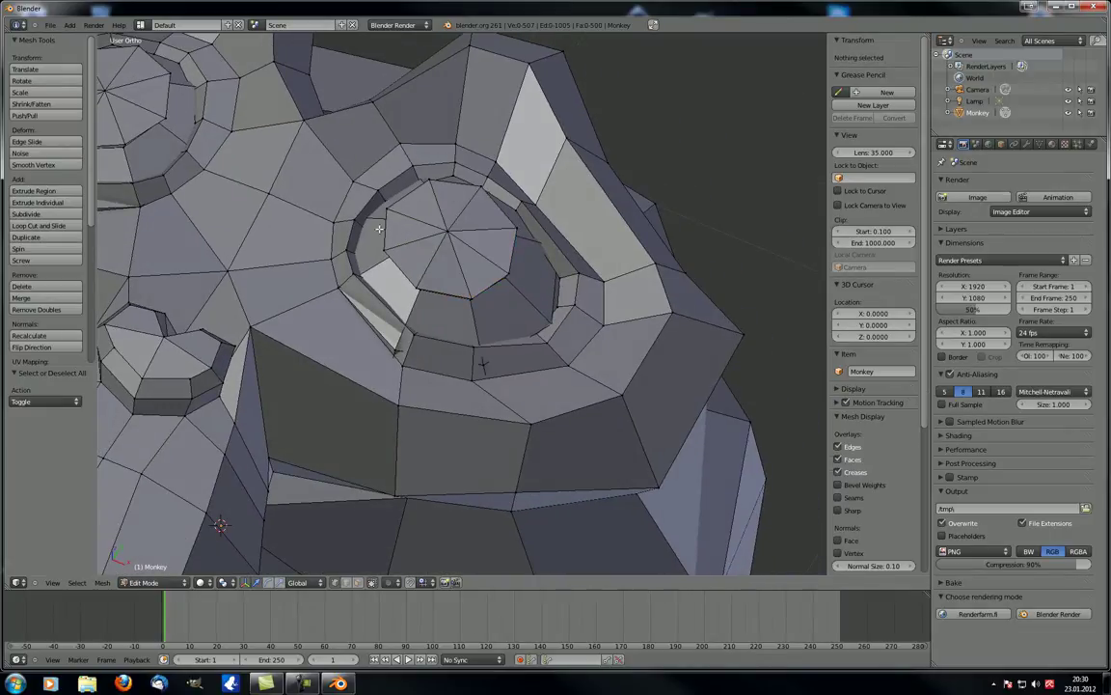
# Bring the whole monkey head into view and set the right side orthographic view
pyautogui.scroll(-4, 379, 229)
pyautogui.moveTo(380, 228); pyautogui.dragTo(430, 376, button='middle')
pyautogui.scroll(-3, 365, 198)
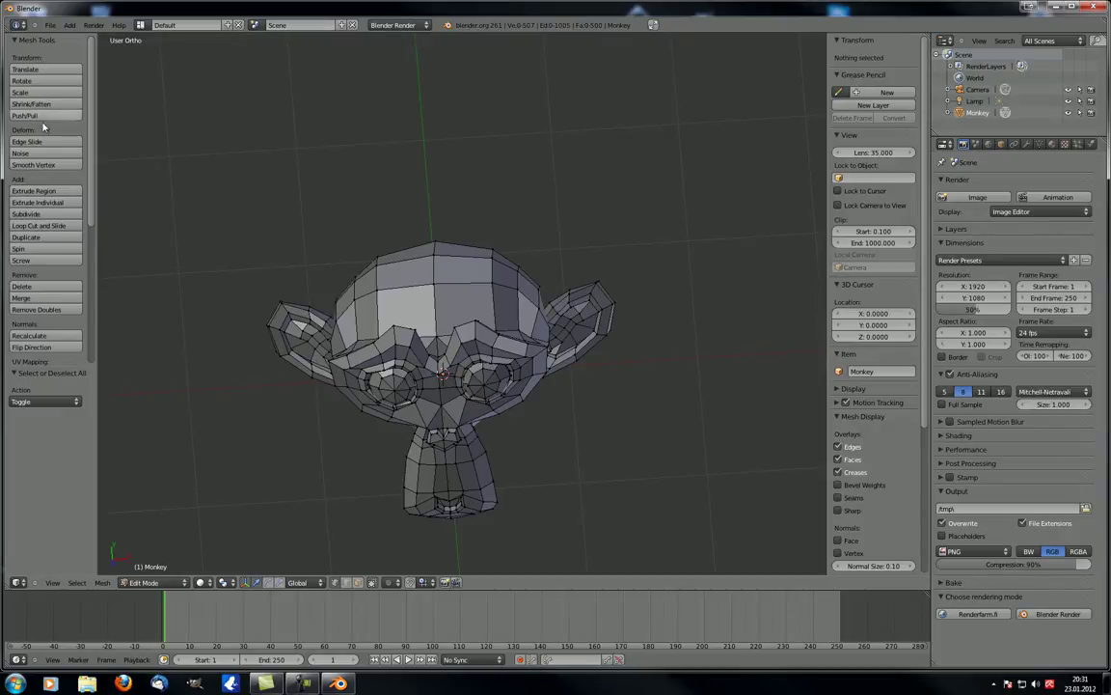
pyautogui.moveTo(275, 249); pyautogui.dragTo(338, 314, button='middle')
pyautogui.press('KP_1')
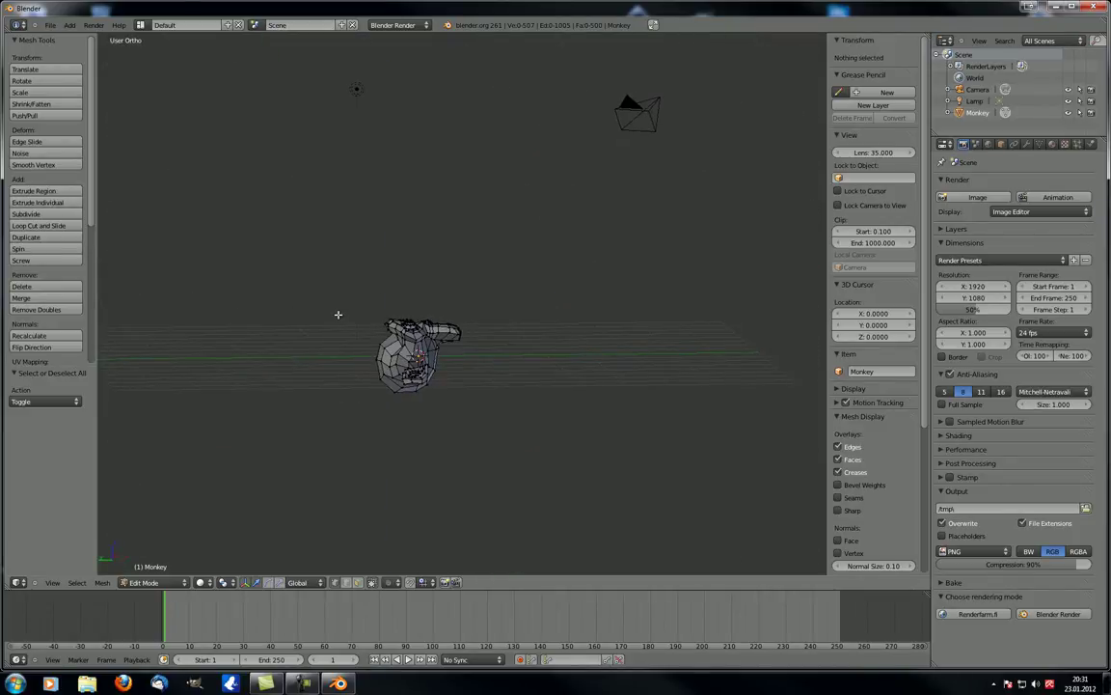
pyautogui.press('KP_3')
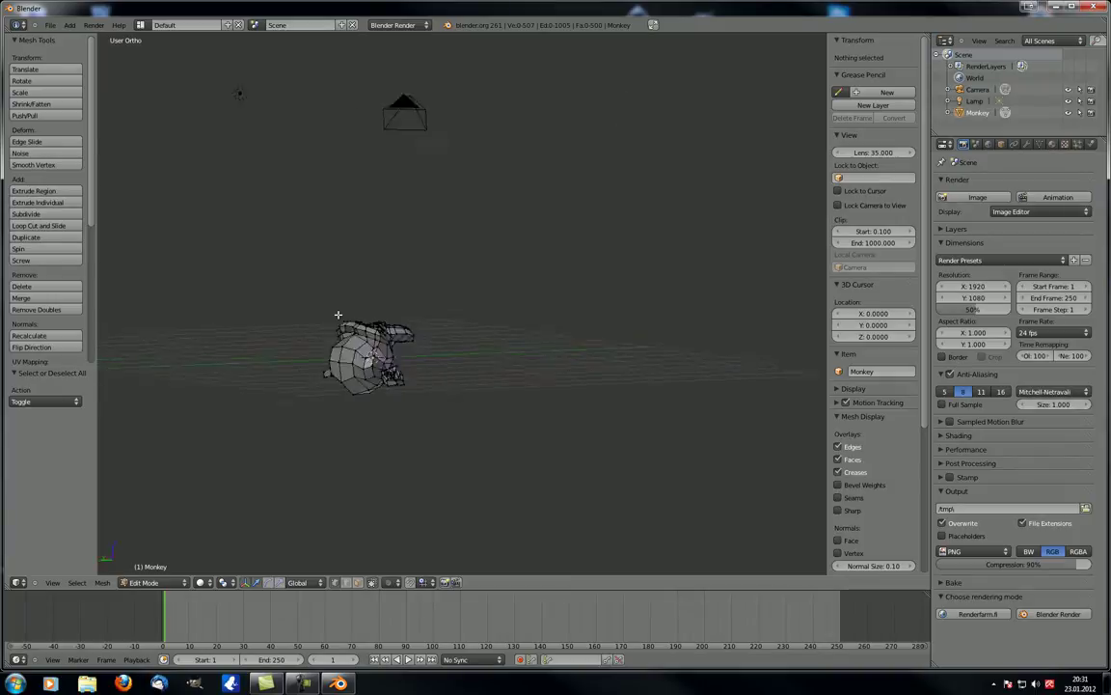
pyautogui.scroll(2, 357, 320)
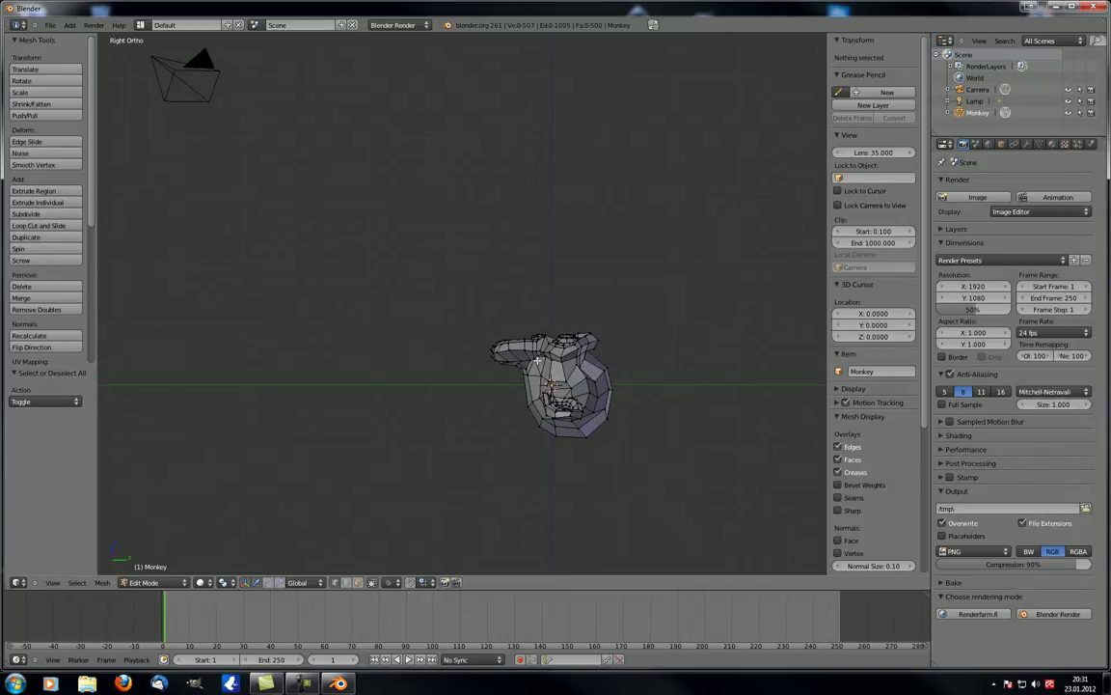
pyautogui.scroll(-2, 551, 363)
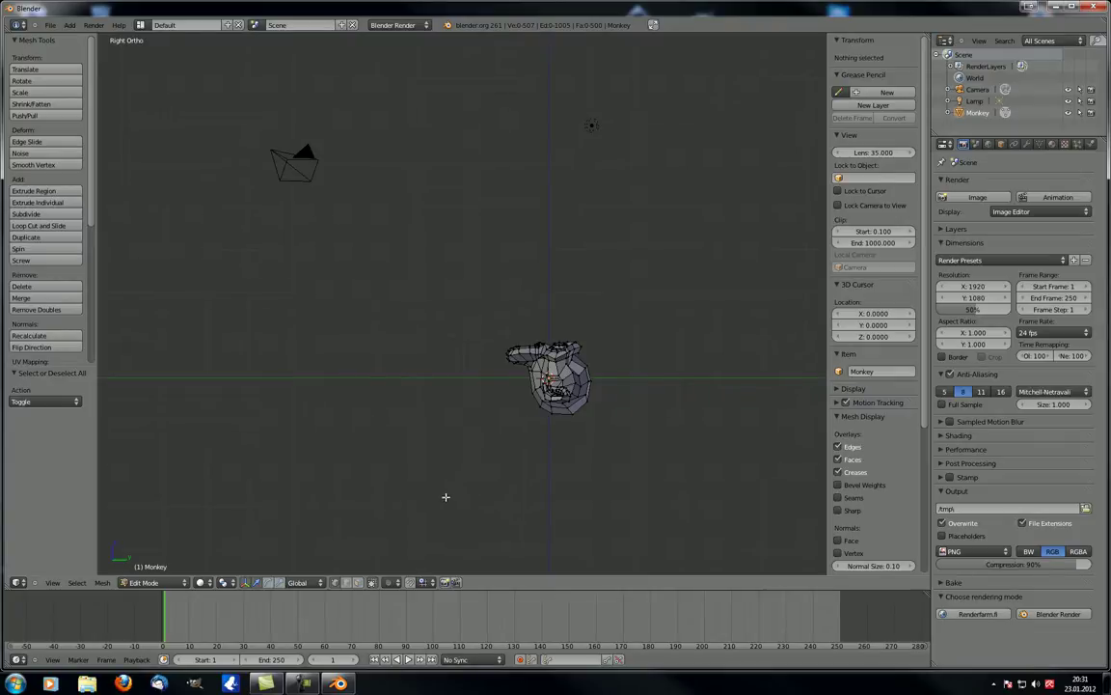
# Switch to wireframe shading and box-select the entire monkey mesh, keeping the right side view
pyautogui.press('z')
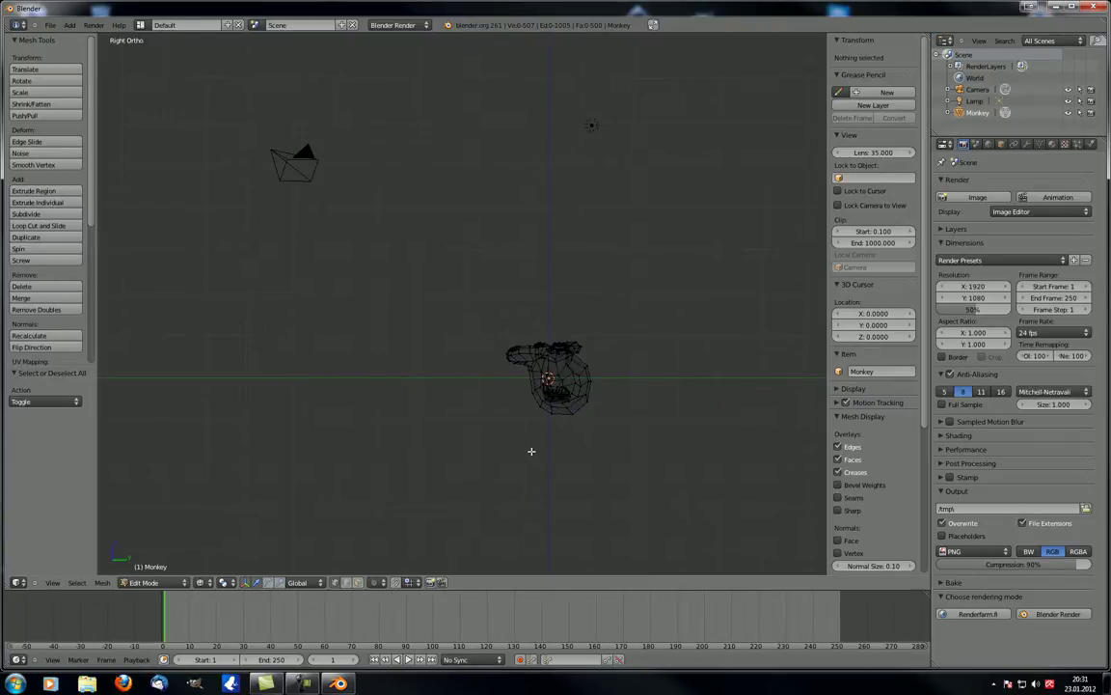
pyautogui.scroll(5, 606, 405)
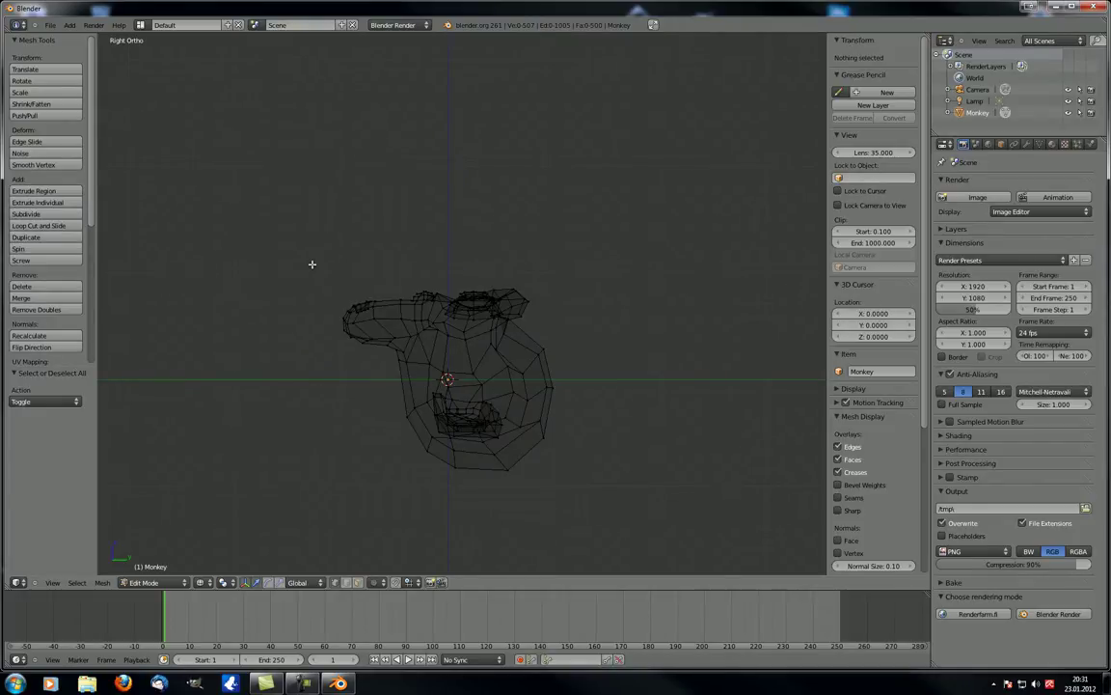
pyautogui.press('b')
pyautogui.moveTo(310, 241); pyautogui.dragTo(608, 509)
pyautogui.moveTo(608, 508); pyautogui.dragTo(382, 392, button='middle')
pyautogui.press('KP_3')
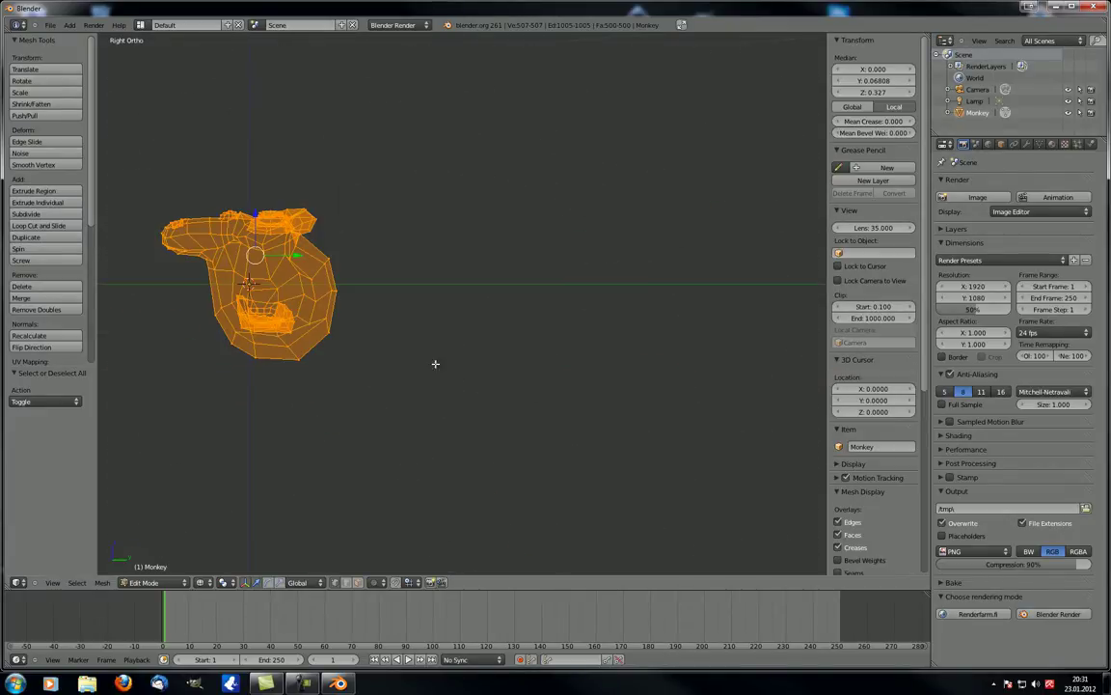
# Rotate the whole selected monkey mesh freely in the right side view
pyautogui.press('r')
pyautogui.click(496, 131)
pyautogui.moveTo(496, 132)
pyautogui.mouseDown(button='middle')
pyautogui.moveTo(261, 459)
pyautogui.moveTo(218, 378)
pyautogui.moveTo(484, 395)
pyautogui.moveTo(464, 413)
pyautogui.moveTo(489, 414)
pyautogui.mouseUp(button='middle')
# Deselect the monkey's vertices and return to solid shading
pyautogui.press('a')
pyautogui.press('z')
pyautogui.scroll(-5, 445, 435)
pyautogui.moveTo(434, 439)
pyautogui.mouseDown(button='middle')
pyautogui.moveTo(426, 444)
pyautogui.moveTo(409, 379)
pyautogui.moveTo(423, 393)
pyautogui.moveTo(404, 379)
pyautogui.moveTo(427, 434)
pyautogui.moveTo(442, 432)
pyautogui.mouseUp(button='middle')
pyautogui.scroll(3, 424, 393)
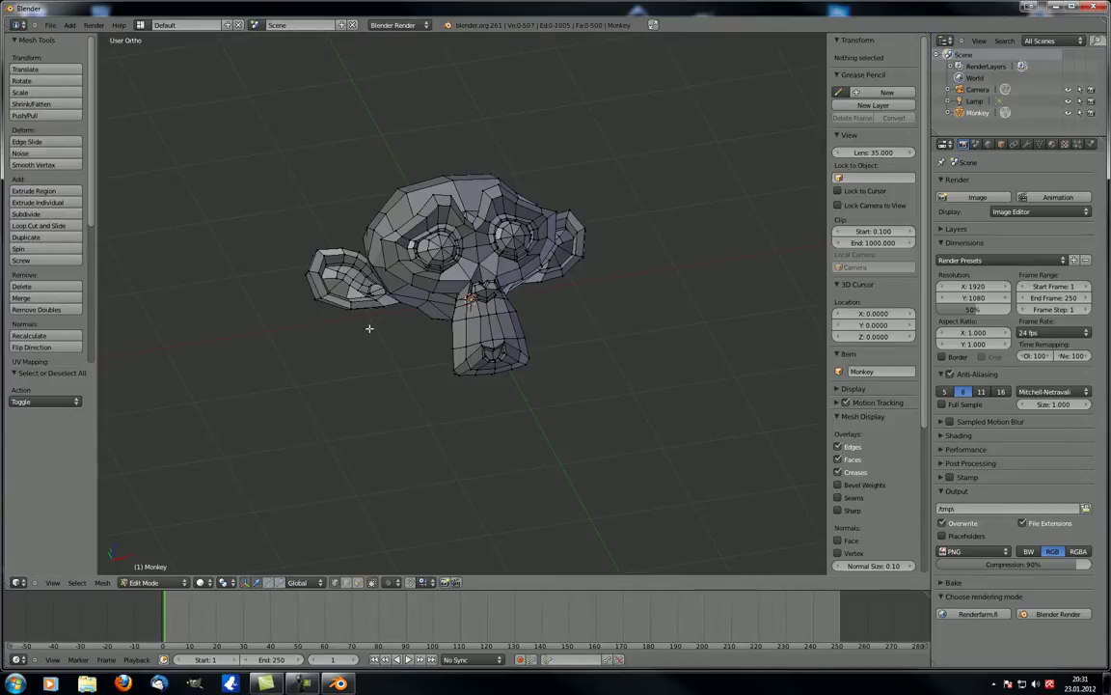
# Select three neighbouring vertices along the top of the brow above the eye on the positive X side
pyautogui.scroll(5, 517, 364)
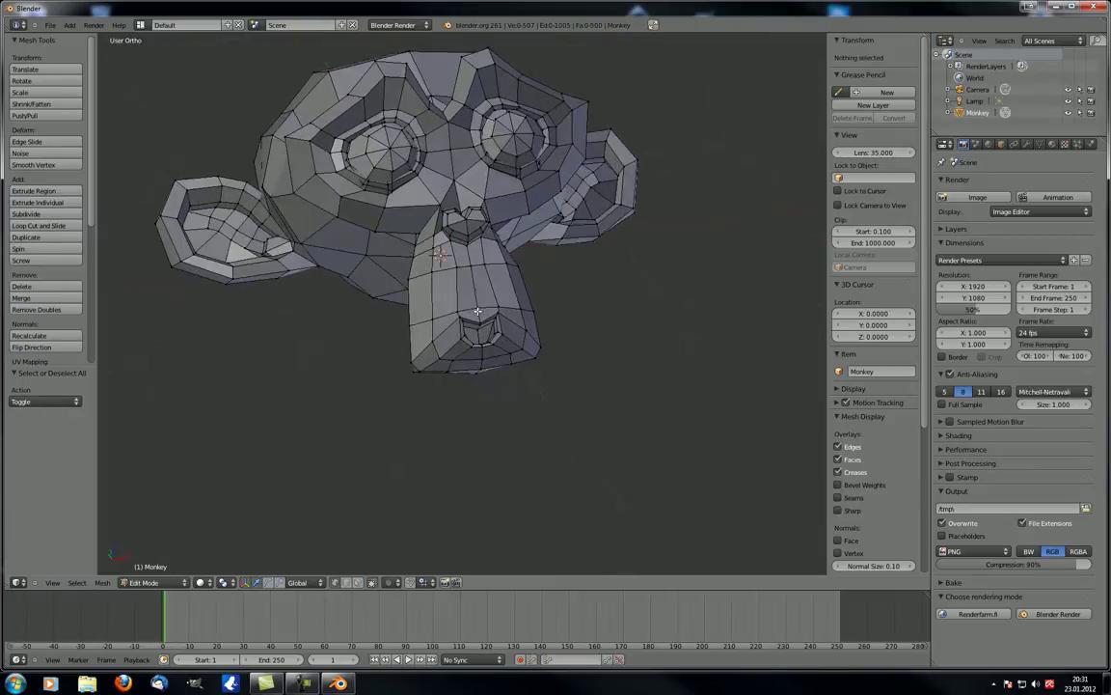
pyautogui.scroll(-2, 517, 364)
pyautogui.rightClick(486, 143)
pyautogui.keyDown('shift'); pyautogui.rightClick(467, 152); pyautogui.keyUp('shift')
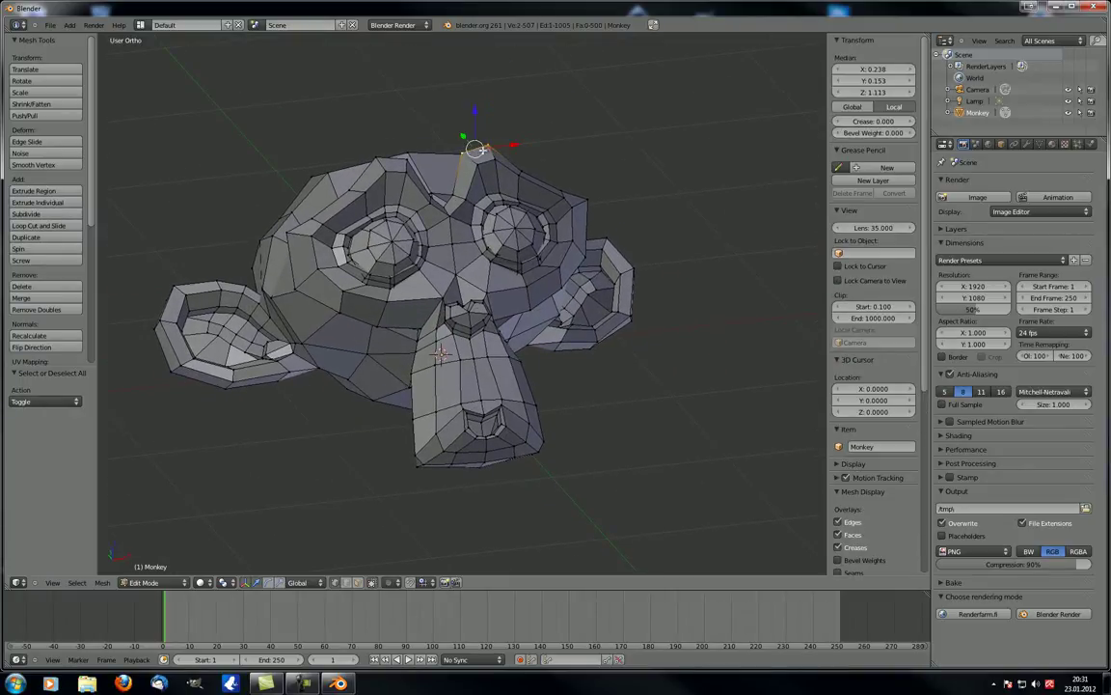
pyautogui.keyDown('shift'); pyautogui.rightClick(516, 166); pyautogui.keyUp('shift')
pyautogui.moveTo(499, 253); pyautogui.dragTo(469, 285, button='middle')
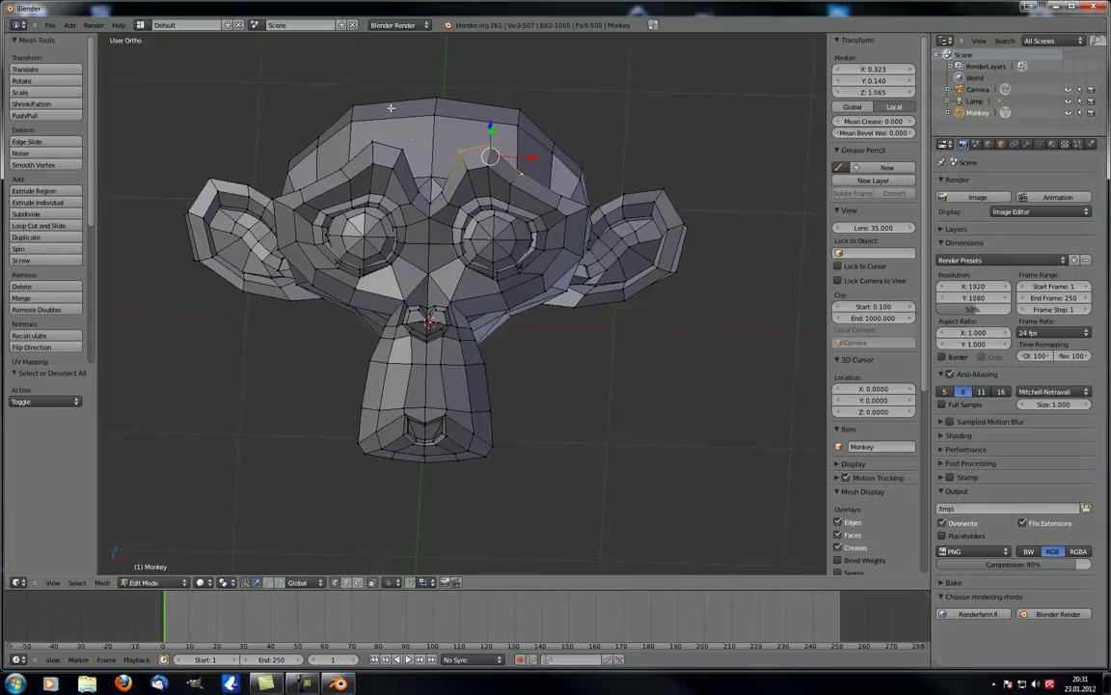
# Add the three matching vertices of the other brow and move all six by about 0.121 in Y and 0.145 in Z
pyautogui.keyDown('shift'); pyautogui.rightClick(403, 148); pyautogui.keyUp('shift')
pyautogui.keyDown('shift'); pyautogui.rightClick(374, 143); pyautogui.keyUp('shift')
pyautogui.keyDown('shift'); pyautogui.rightClick(340, 170); pyautogui.keyUp('shift')
pyautogui.press('g')
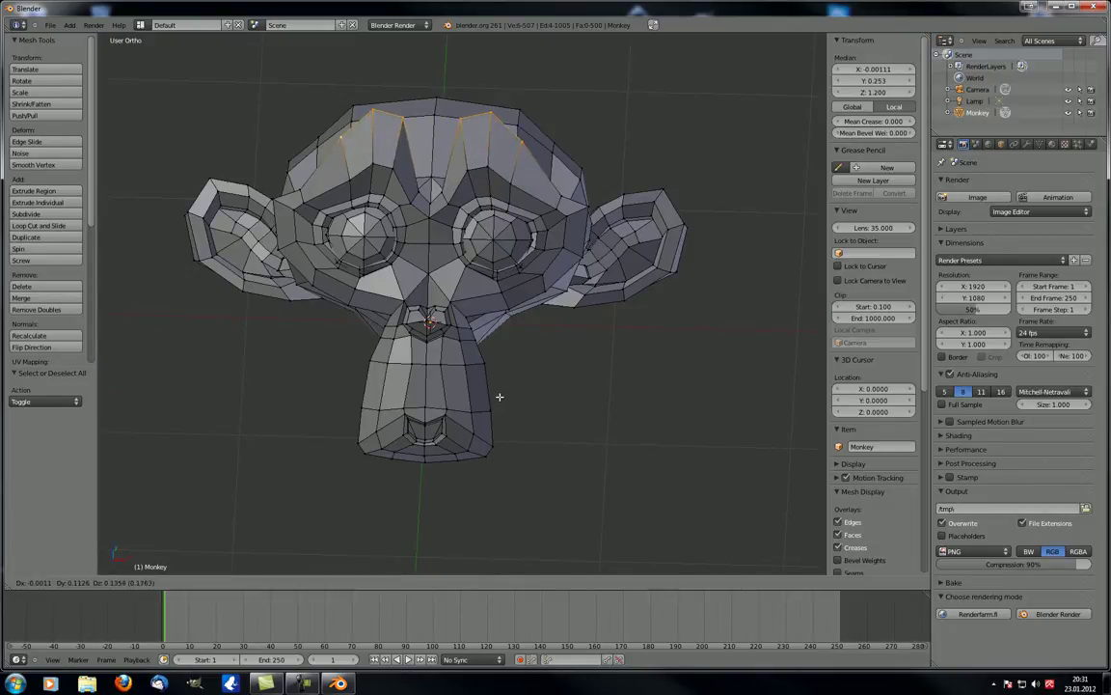
pyautogui.click(514, 237)
# Select the outermost raised vertex of each brow and move the pair by about 0.016 in X, -0.086 in Y and -0.104 in Z
pyautogui.rightClick(519, 138)
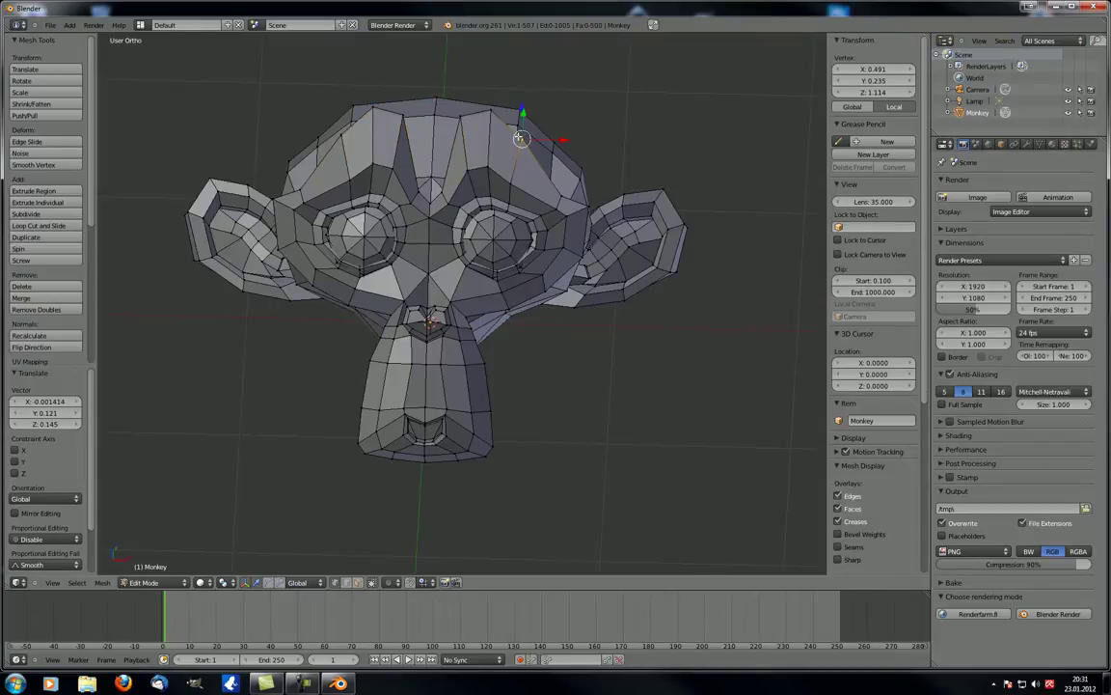
pyautogui.keyDown('shift'); pyautogui.rightClick(343, 135); pyautogui.keyUp('shift')
pyautogui.press('g')
pyautogui.click(513, 345)
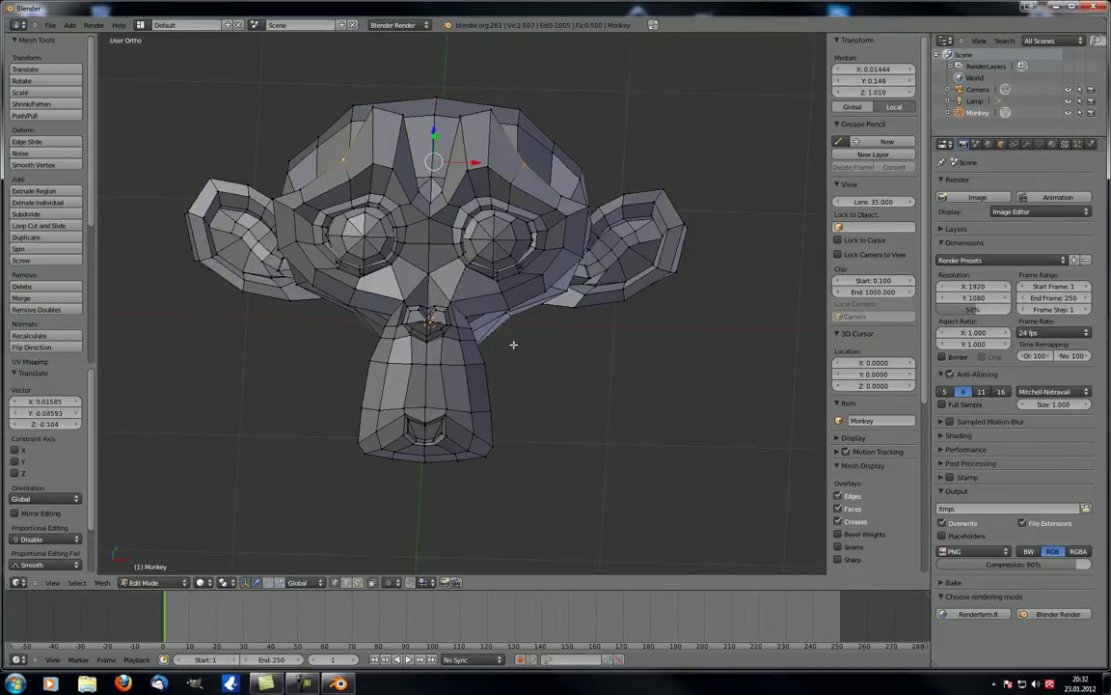
# Switch to Object Mode and examine the reshaped brows of the monkey from several sides
pyautogui.moveTo(513, 344); pyautogui.dragTo(562, 294, button='middle')
pyautogui.scroll(-3, 699, 290)
pyautogui.press('Tab')
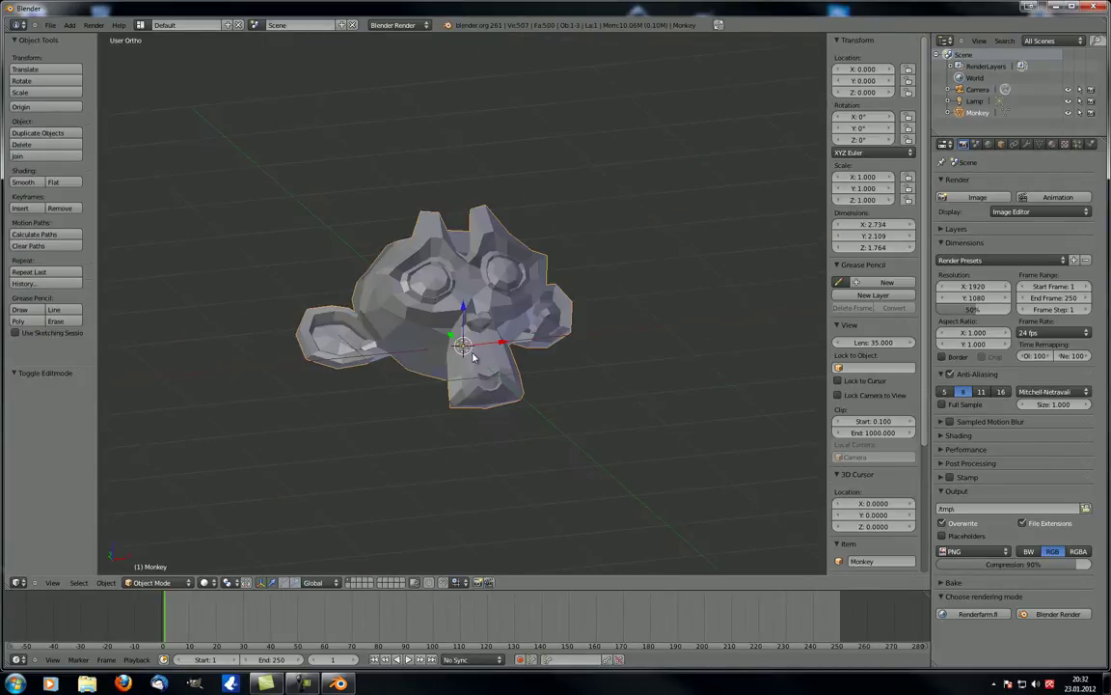
pyautogui.moveTo(491, 316); pyautogui.dragTo(731, 260, button='middle')
pyautogui.scroll(3, 448, 325)
pyautogui.scroll(-3, 444, 329)
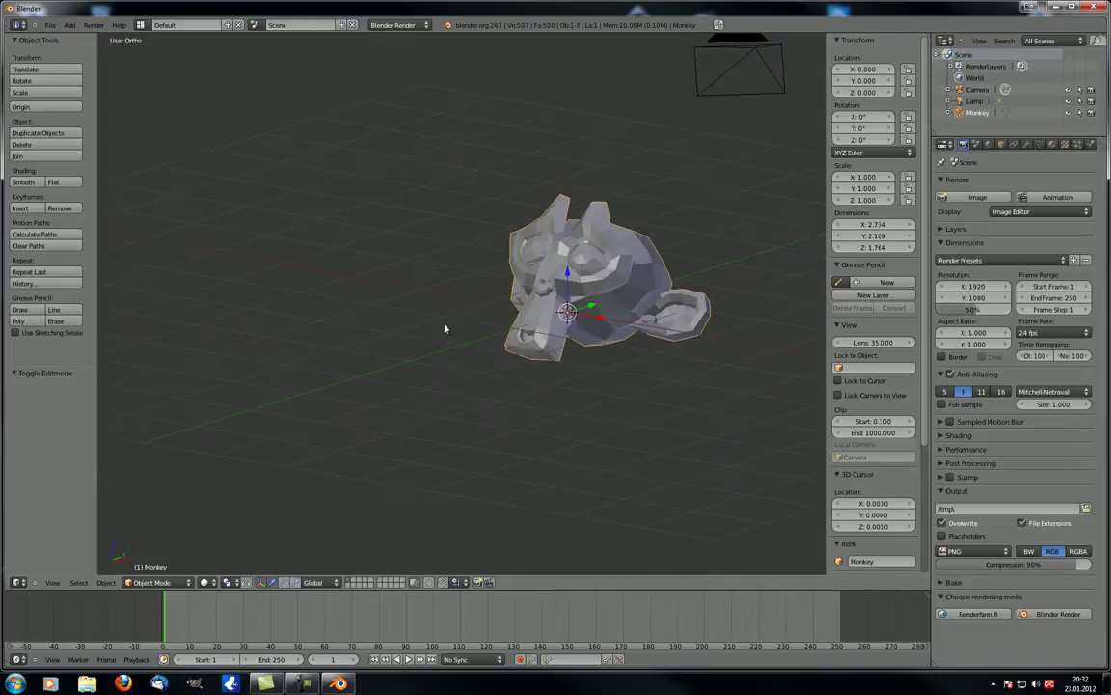
pyautogui.moveTo(445, 329); pyautogui.dragTo(585, 322, button='middle')
# Return to Edit Mode and select the four vertices at the tips of both brow horns
pyautogui.press('Tab')
pyautogui.scroll(2, 373, 296)
pyautogui.keyDown('shift'); pyautogui.moveTo(510, 234); pyautogui.dragTo(313, 268, button='middle'); pyautogui.keyUp('shift')
pyautogui.scroll(1, 379, 309)
pyautogui.rightClick(384, 198)
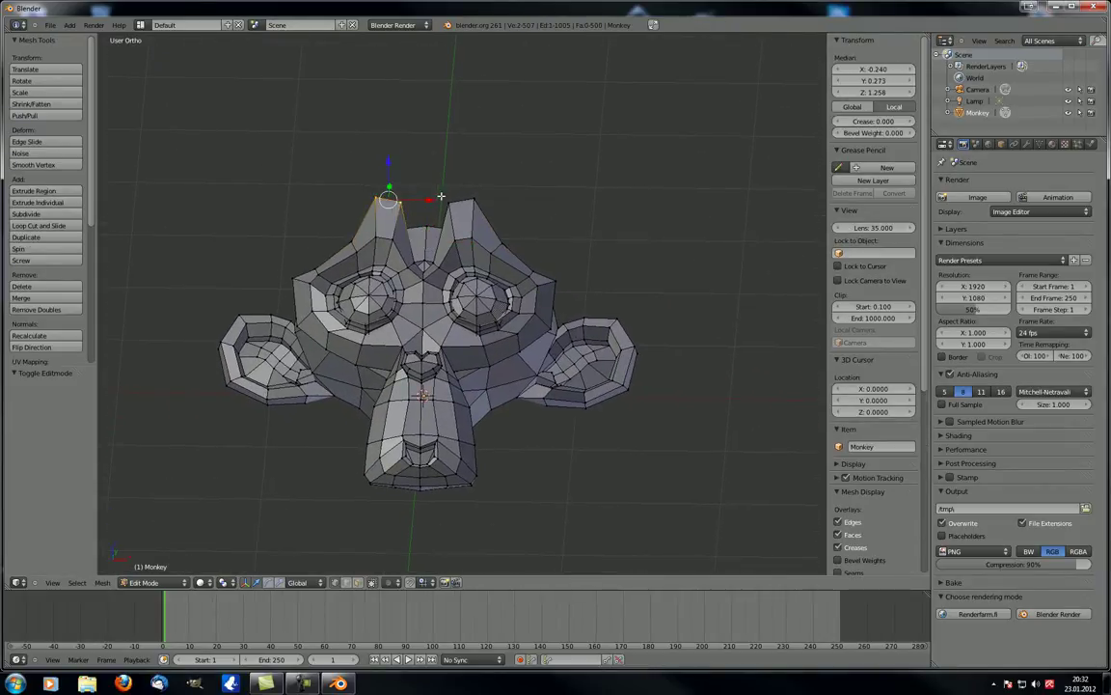
pyautogui.keyDown('shift'); pyautogui.rightClick(461, 199); pyautogui.keyUp('shift')
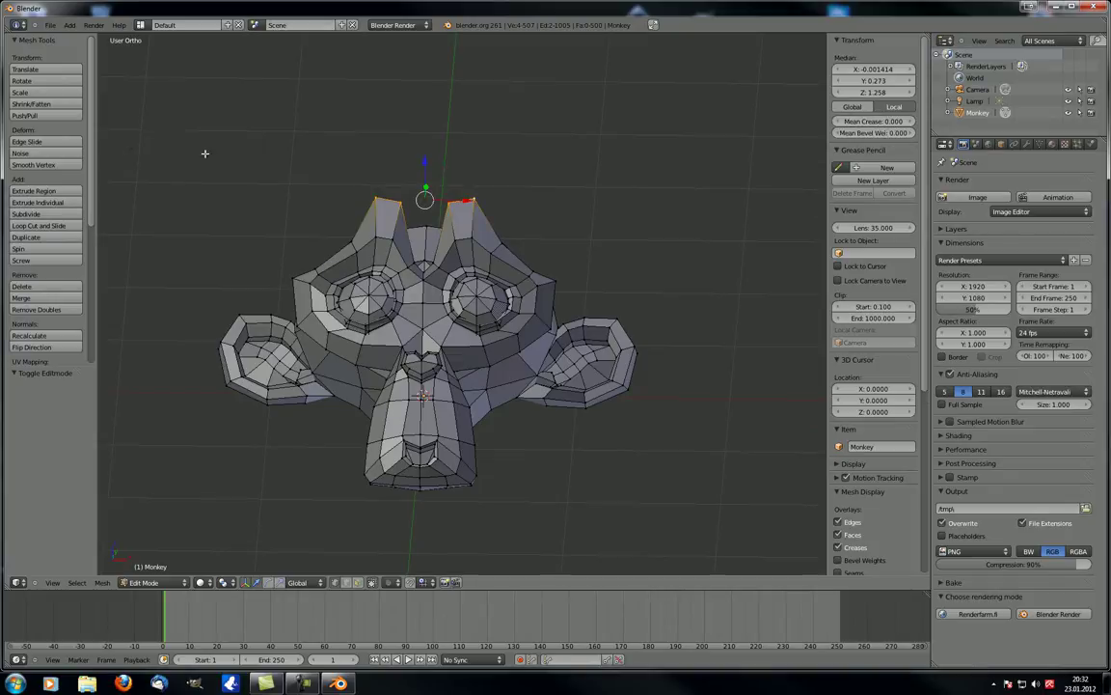
# Rotate the selected horn tip vertices freely by about 31.5° in the front-facing view
pyautogui.moveTo(205, 152); pyautogui.dragTo(267, 220, button='middle')
pyautogui.click(48, 84)
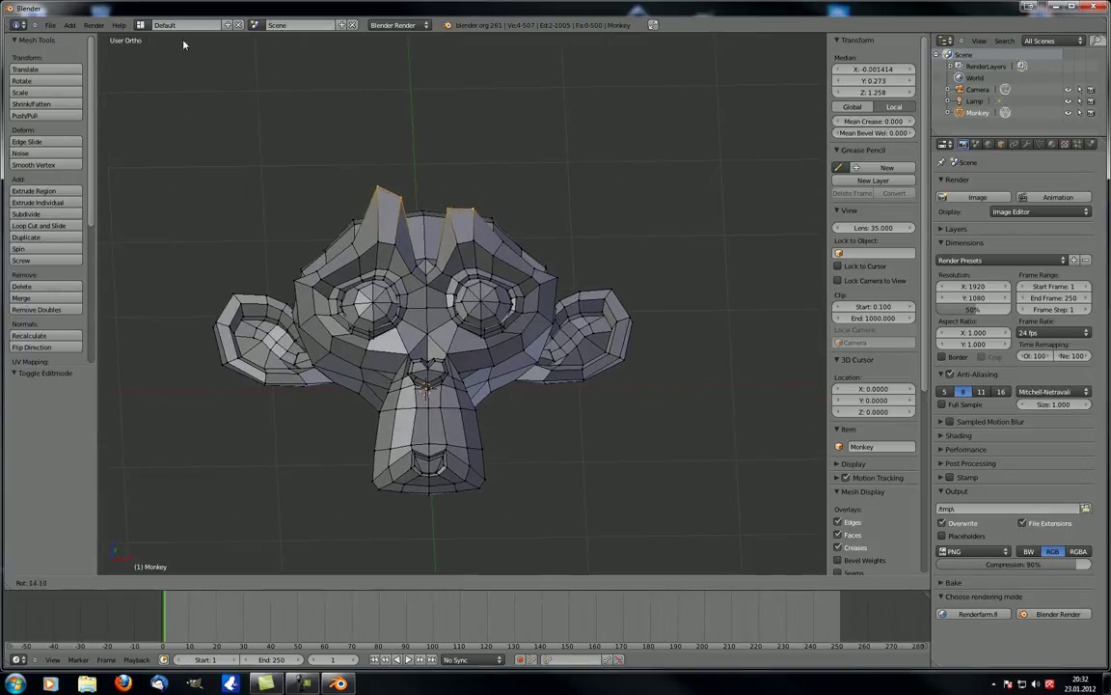
pyautogui.click(286, 45)
# Scale the selected horn tip vertices uniformly down to about 0.69
pyautogui.moveTo(285, 44); pyautogui.dragTo(390, 277, button='middle')
pyautogui.press('s')
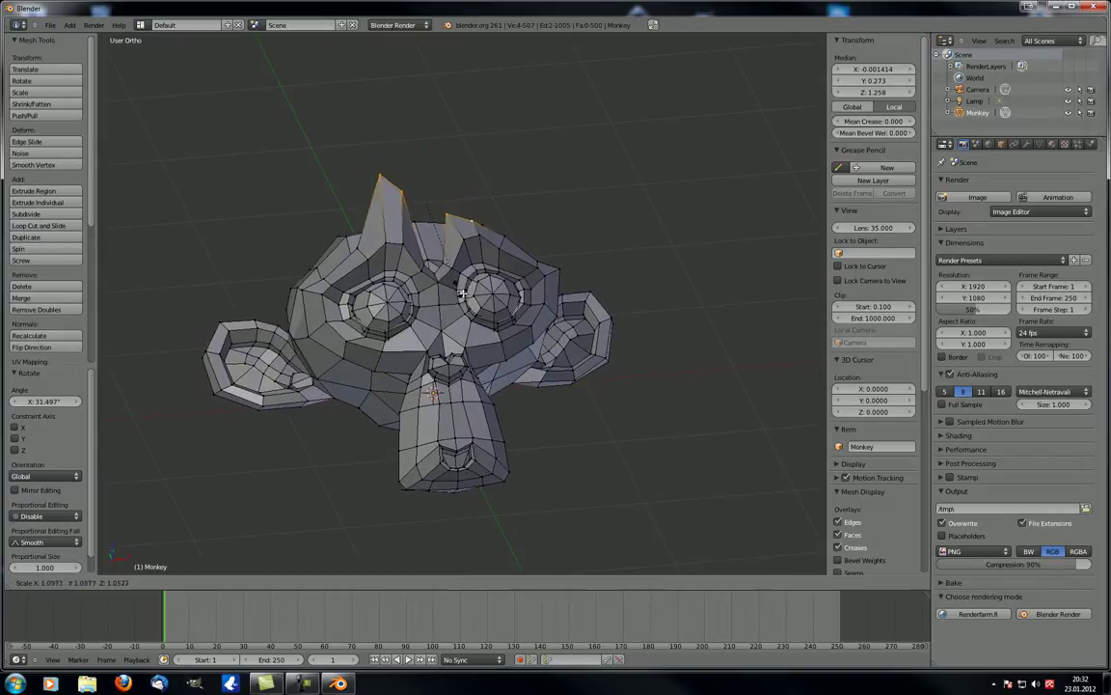
pyautogui.click(391, 263)
pyautogui.moveTo(391, 263); pyautogui.dragTo(415, 343, button='middle')
pyautogui.scroll(4, 416, 342)
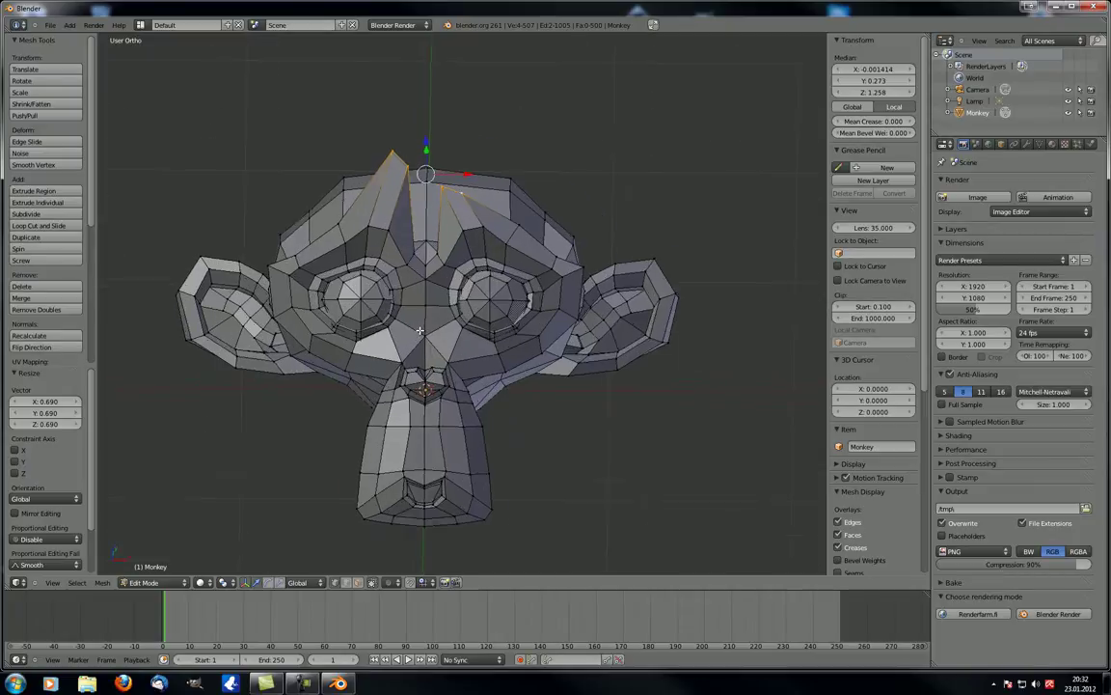
pyautogui.scroll(-4, 416, 332)
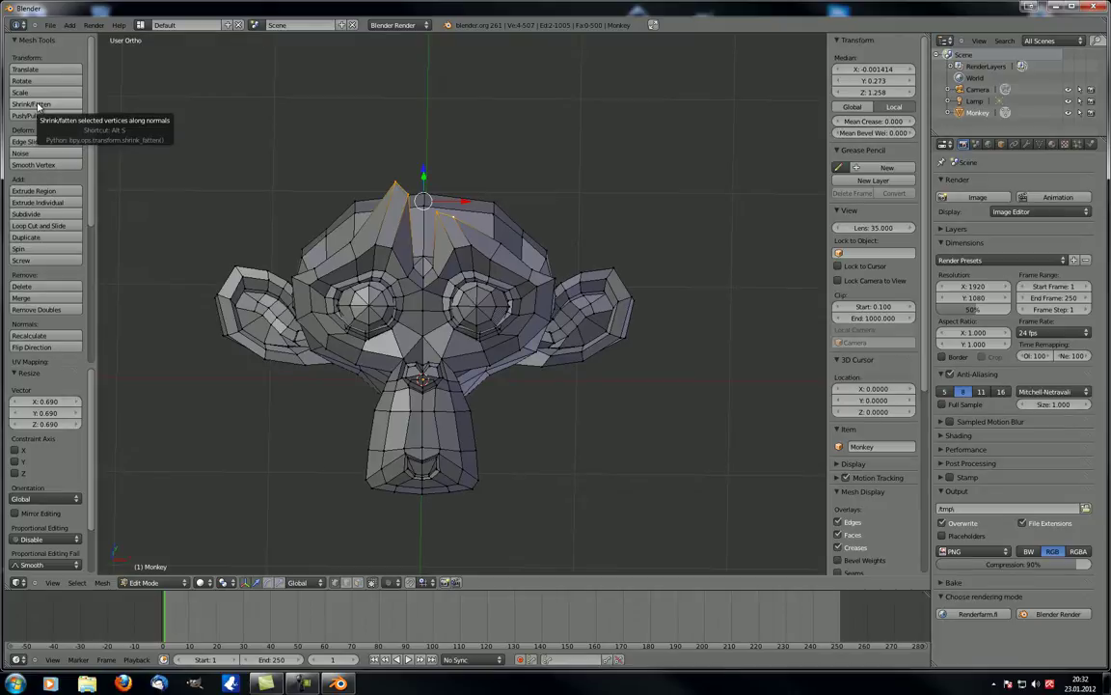
# Deselect all vertices of the monkey mesh
pyautogui.moveTo(413, 182); pyautogui.dragTo(712, 142, button='middle')
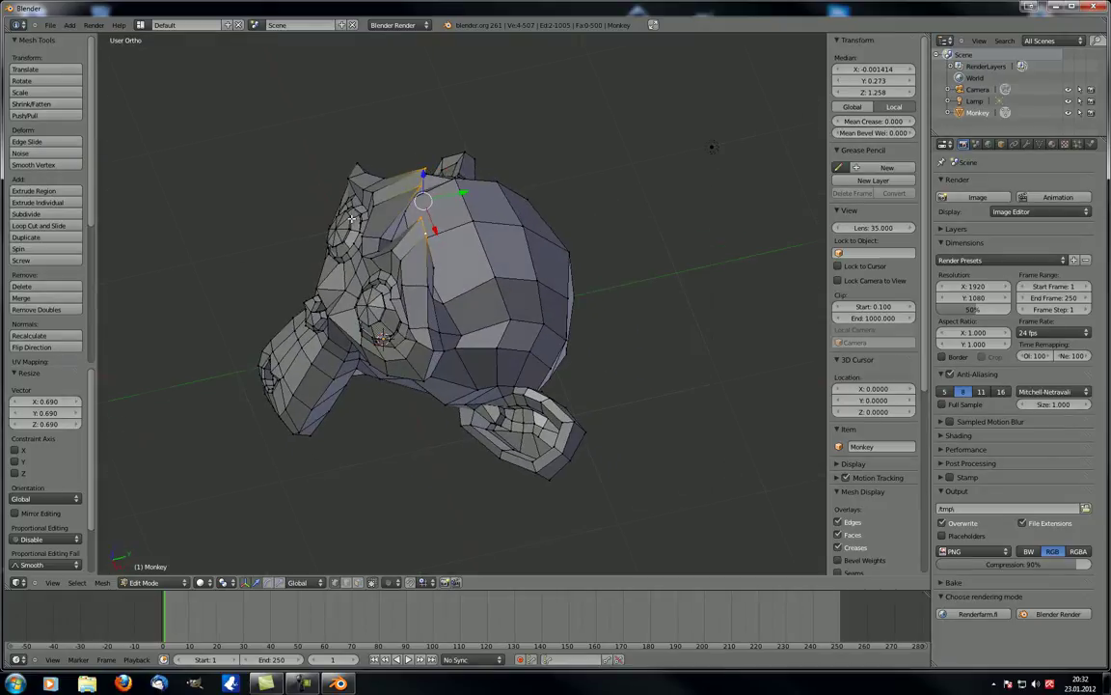
pyautogui.press('a')
pyautogui.moveTo(642, 147); pyautogui.dragTo(508, 170, button='middle')
pyautogui.scroll(3, 373, 260)
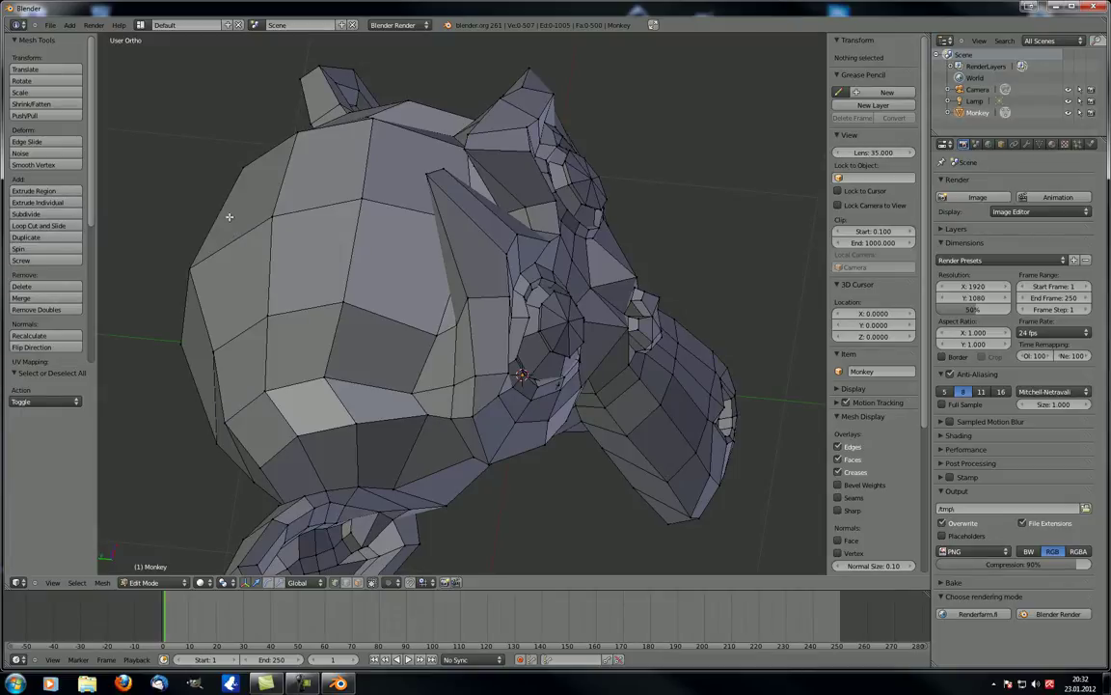
pyautogui.moveTo(230, 217); pyautogui.dragTo(263, 230, button='middle')
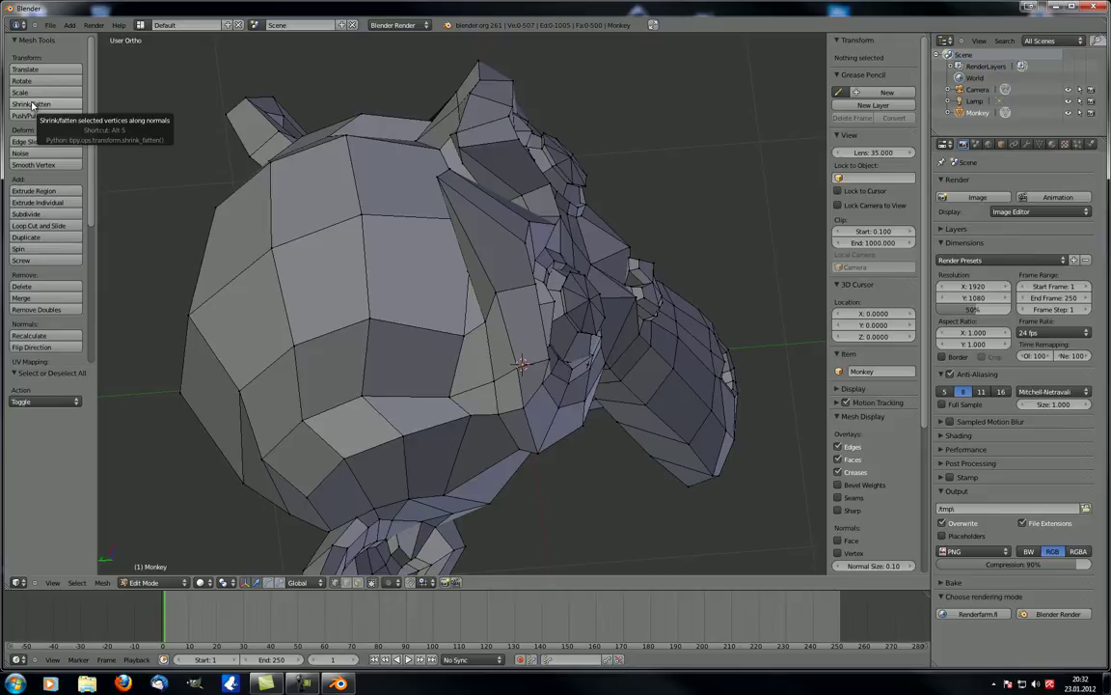
# Select the four corner vertices of one face on the upper back of the monkey's head
pyautogui.moveTo(329, 345); pyautogui.dragTo(378, 275, button='middle')
pyautogui.scroll(4, 371, 275)
pyautogui.rightClick(345, 281)
pyautogui.keyDown('shift'); pyautogui.rightClick(293, 244); pyautogui.keyUp('shift')
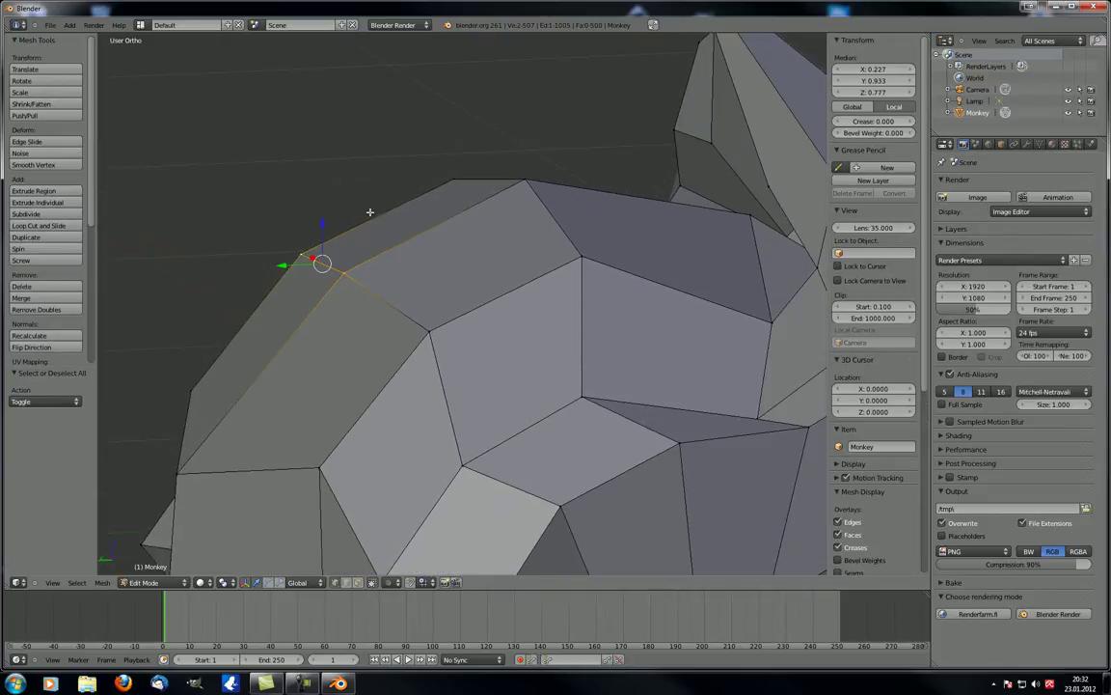
pyautogui.keyDown('shift'); pyautogui.rightClick(471, 178); pyautogui.keyUp('shift')
pyautogui.keyDown('shift'); pyautogui.rightClick(523, 182); pyautogui.keyUp('shift')
pyautogui.moveTo(317, 336); pyautogui.dragTo(455, 201, button='middle')
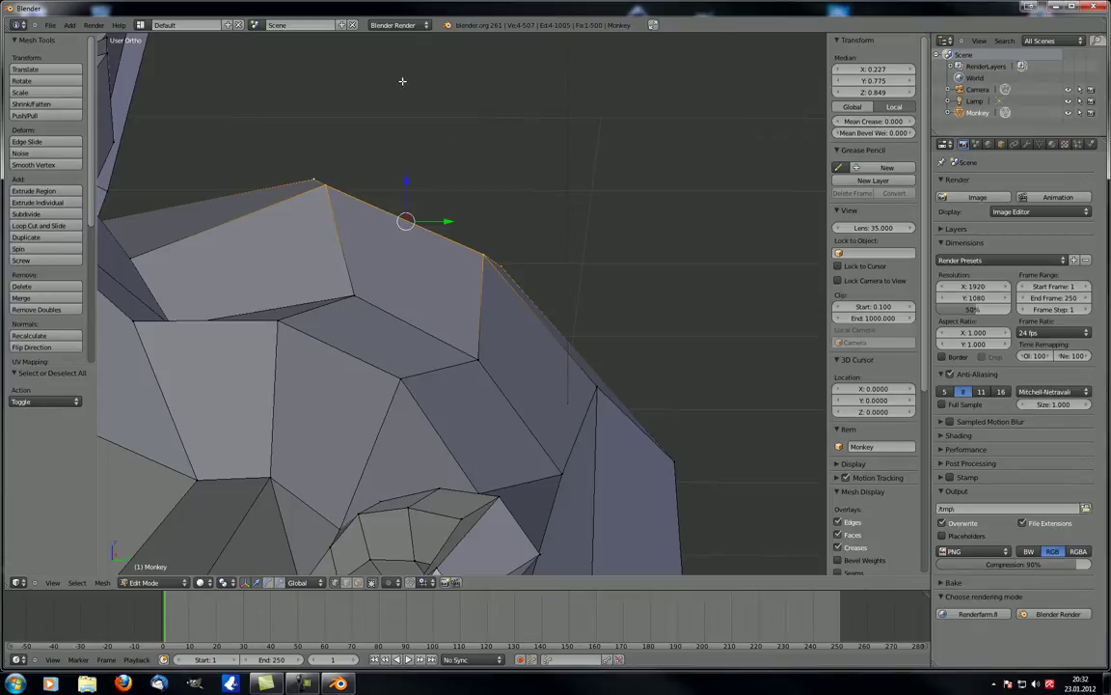
# Draw a freehand Grease Pencil arrow pointing outward from the middle of the selected face
pyautogui.scroll(-8, 66, 275)
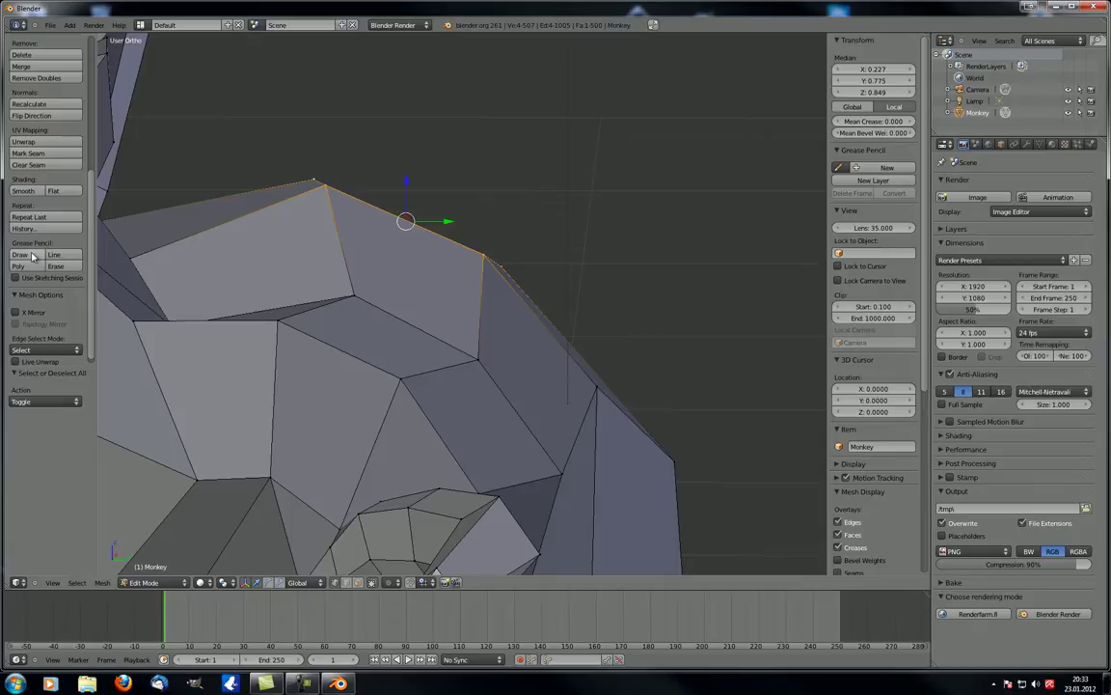
pyautogui.click(28, 255)
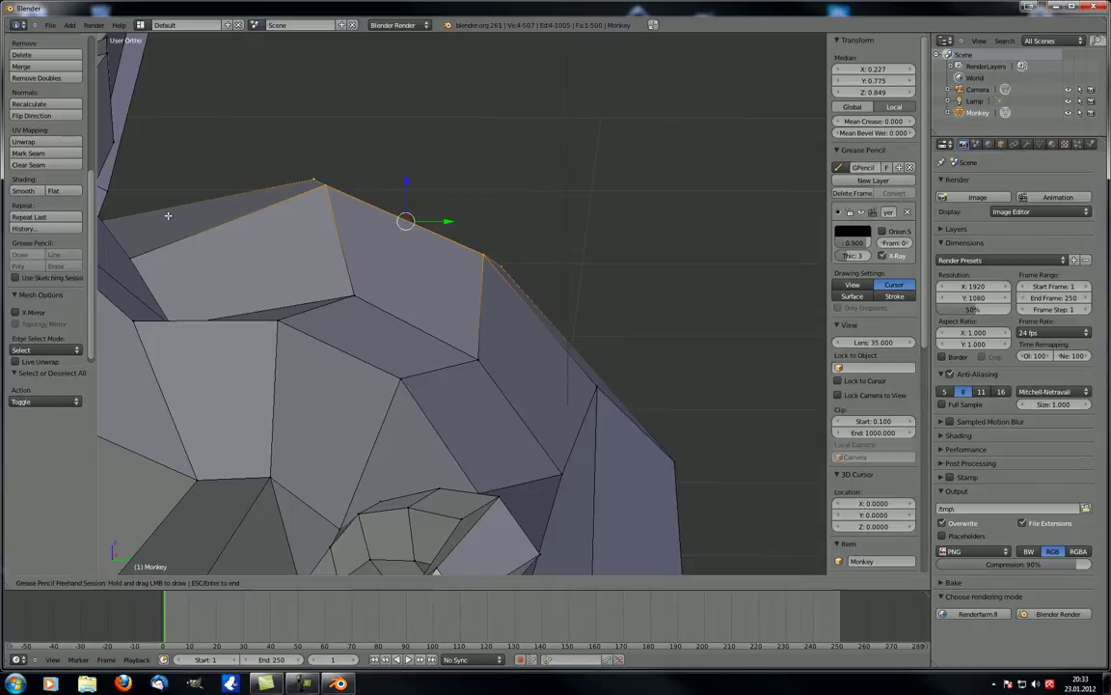
pyautogui.moveTo(398, 215)
pyautogui.mouseDown()
pyautogui.moveTo(461, 82)
pyautogui.moveTo(465, 100)
pyautogui.mouseUp()
pyautogui.press('Escape')
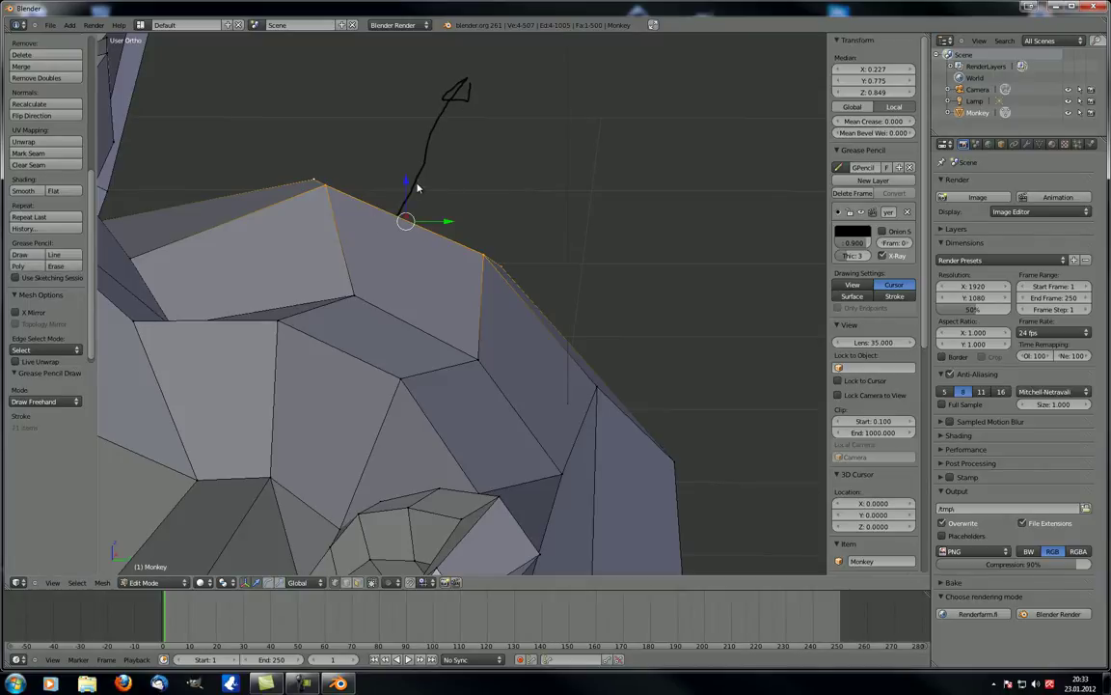
# Add Grease Pencil right-angle marks, each an arc with a dot, beside the arrow from the side and back views
pyautogui.moveTo(418, 181); pyautogui.dragTo(430, 201)
pyautogui.moveTo(429, 223); pyautogui.dragTo(427, 226)
pyautogui.click(417, 204)
pyautogui.moveTo(544, 344); pyautogui.dragTo(403, 324, button='middle')
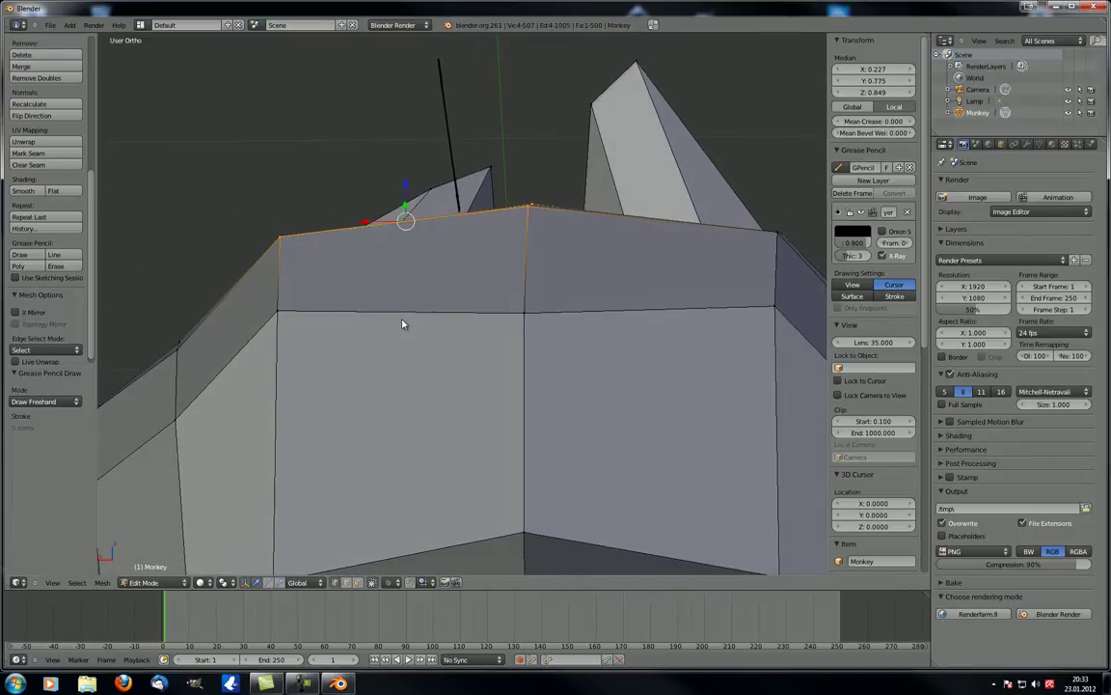
pyautogui.moveTo(457, 179); pyautogui.dragTo(487, 210)
pyautogui.click(471, 194)
# Examine the drawn arrow and angle marks relative to the selected face from several sides
pyautogui.moveTo(494, 230)
pyautogui.mouseDown(button='middle')
pyautogui.moveTo(442, 266)
pyautogui.moveTo(478, 275)
pyautogui.moveTo(403, 271)
pyautogui.mouseUp(button='middle')
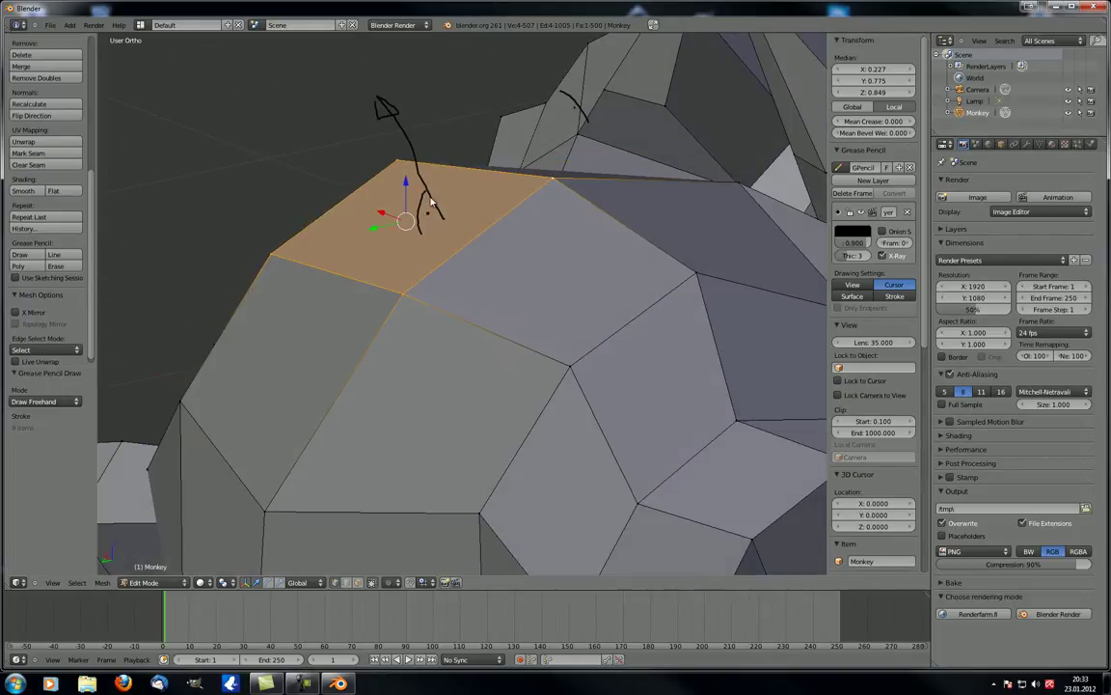
pyautogui.moveTo(429, 200)
pyautogui.mouseDown(button='middle')
pyautogui.moveTo(410, 285)
pyautogui.moveTo(393, 286)
pyautogui.mouseUp(button='middle')
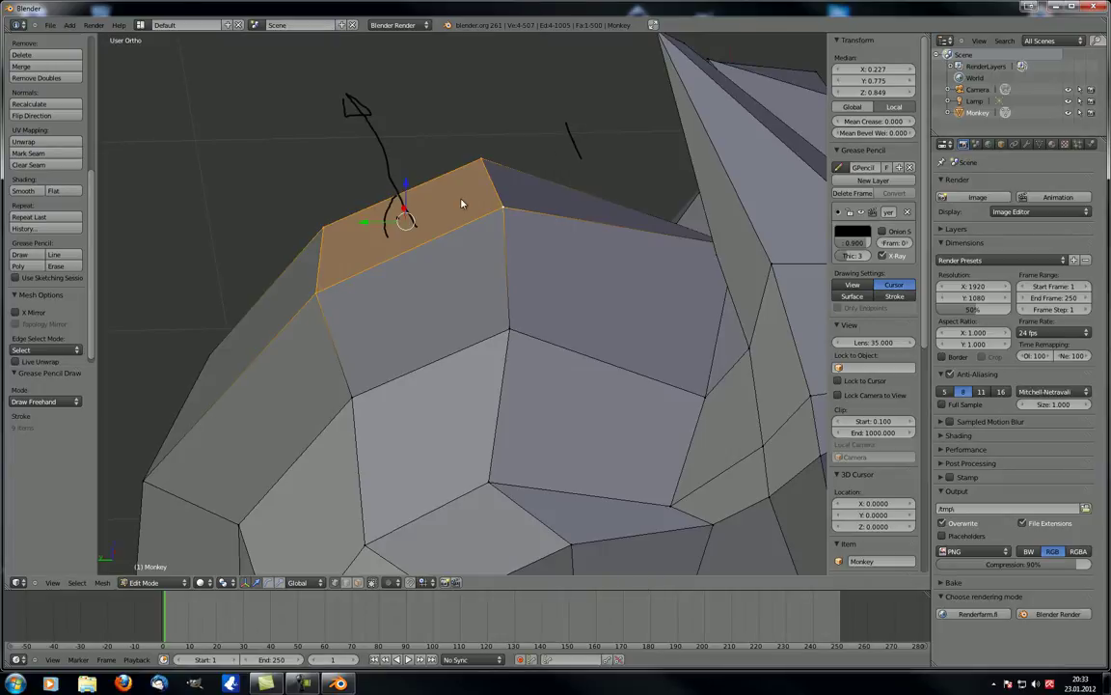
pyautogui.moveTo(407, 220); pyautogui.dragTo(431, 195, button='middle')
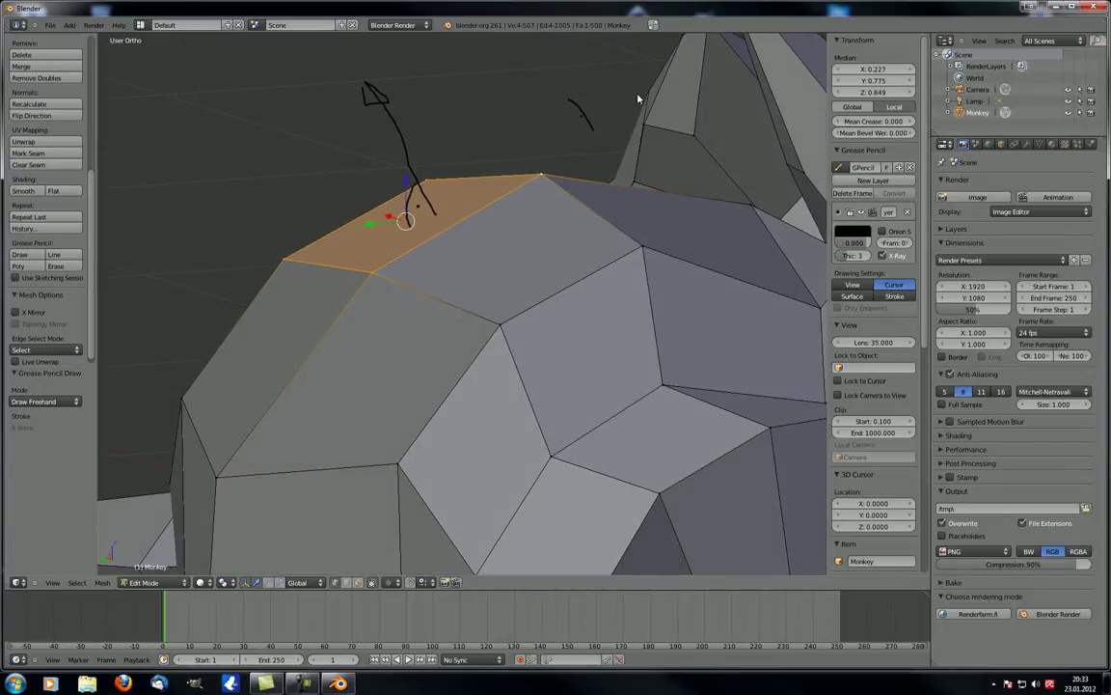
pyautogui.moveTo(638, 98)
pyautogui.mouseDown(button='middle')
pyautogui.moveTo(579, 144)
pyautogui.moveTo(659, 104)
pyautogui.moveTo(645, 94)
pyautogui.moveTo(582, 202)
pyautogui.moveTo(576, 300)
pyautogui.moveTo(675, 292)
pyautogui.mouseUp(button='middle')
pyautogui.scroll(-5, 555, 222)
pyautogui.scroll(3, 479, 286)
pyautogui.moveTo(415, 272); pyautogui.dragTo(463, 267, button='middle')
pyautogui.scroll(-2, 571, 257)
pyautogui.moveTo(382, 265)
pyautogui.keyDown('shift'); pyautogui.mouseDown(button='middle')
pyautogui.moveTo(622, 236)
pyautogui.moveTo(140, 198)
pyautogui.mouseUp(button='middle'); pyautogui.keyUp('shift')
pyautogui.moveTo(115, 137); pyautogui.dragTo(280, 230, button='middle')
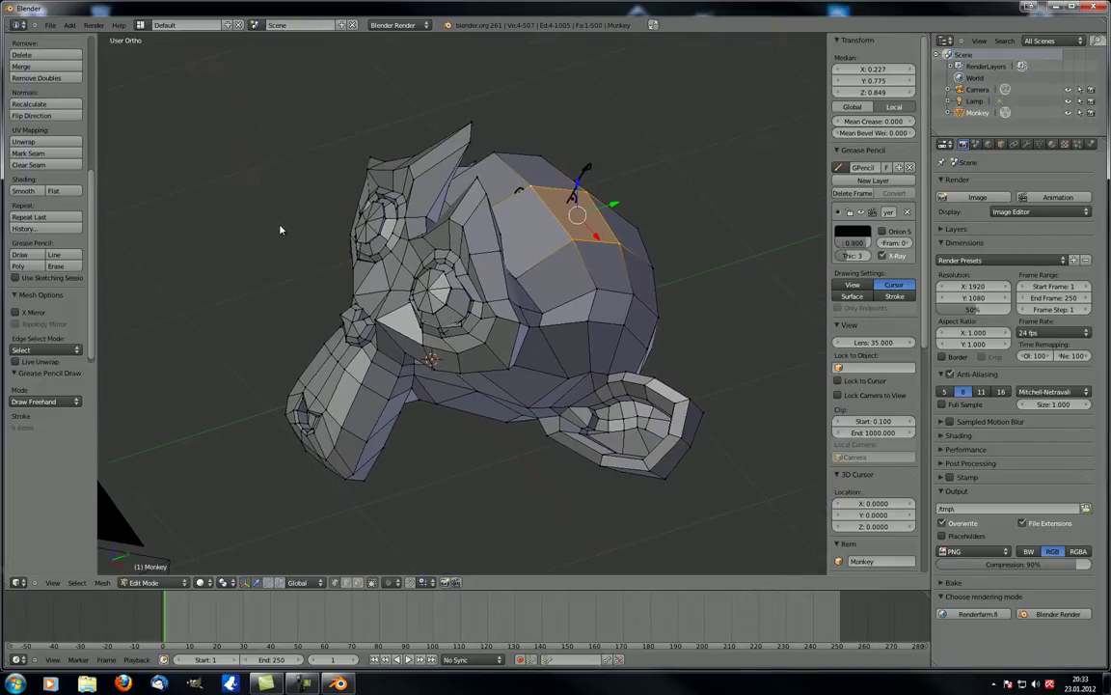
pyautogui.scroll(8, 75, 113)
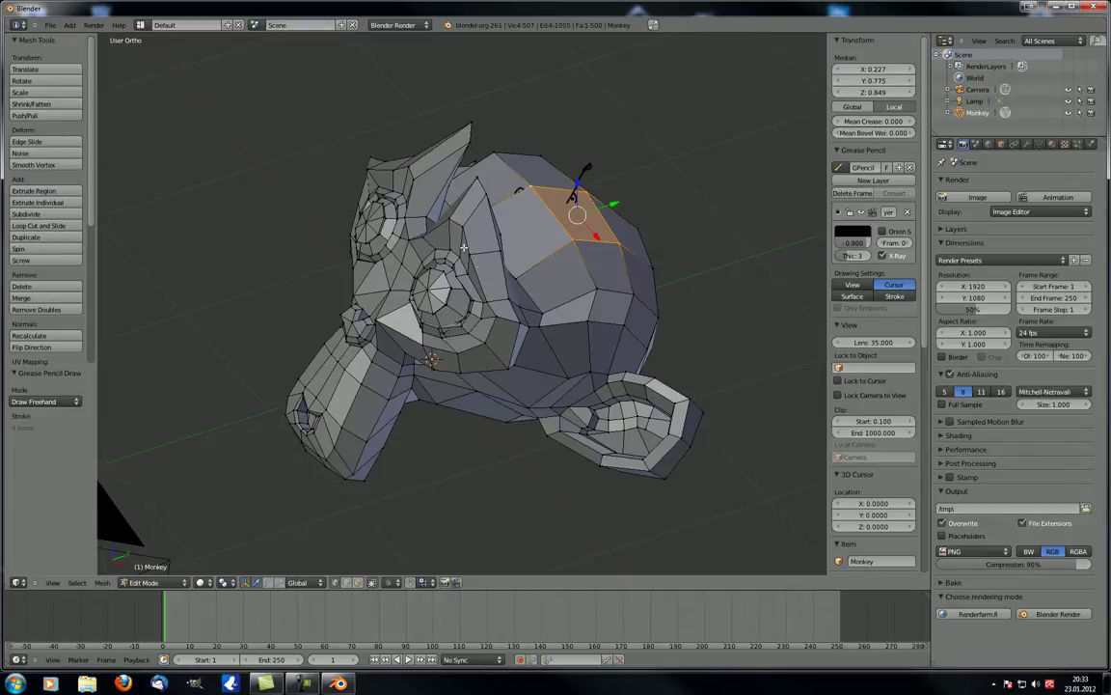
# Select the whole monkey mesh and try Shrink/Fatten on it
pyautogui.moveTo(435, 268); pyautogui.dragTo(499, 302, button='middle')
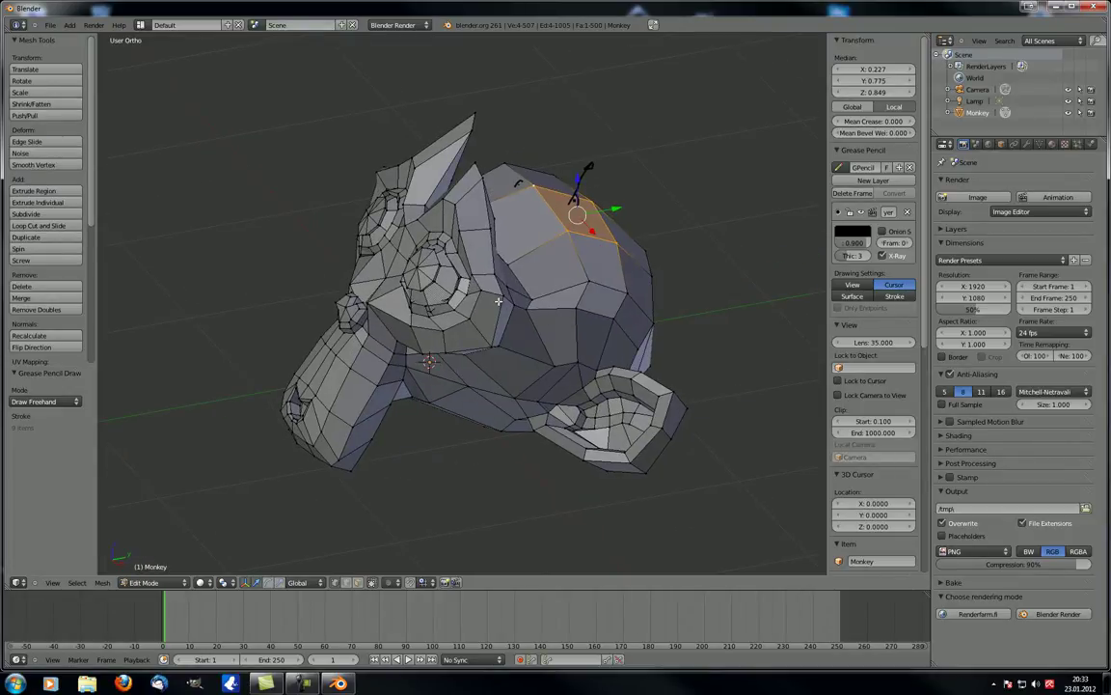
pyautogui.press('a')
pyautogui.press('a')
pyautogui.hotkey('alt', 's')
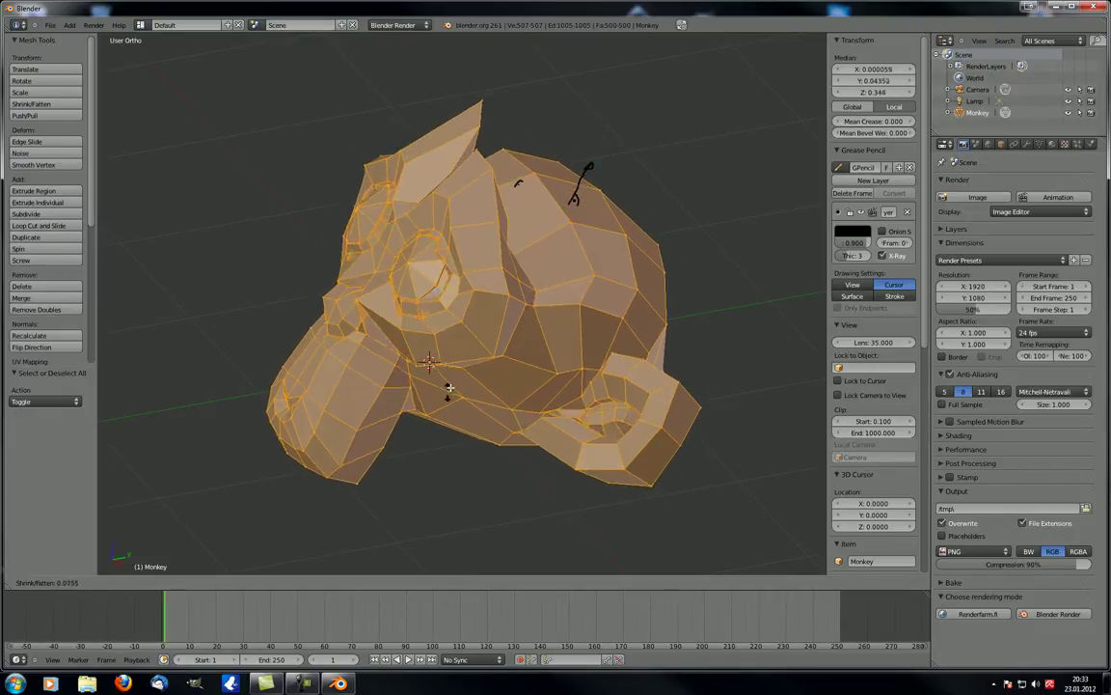
pyautogui.rightClick(444, 390)
# Try a slight Shrink/Fatten on the whole mesh again in a close-up of its outer edge
pyautogui.scroll(6, 261, 424)
pyautogui.scroll(4, 369, 403)
pyautogui.moveTo(370, 404); pyautogui.dragTo(474, 399, button='middle')
pyautogui.scroll(4, 402, 310)
pyautogui.moveTo(400, 314); pyautogui.dragTo(391, 323, button='middle')
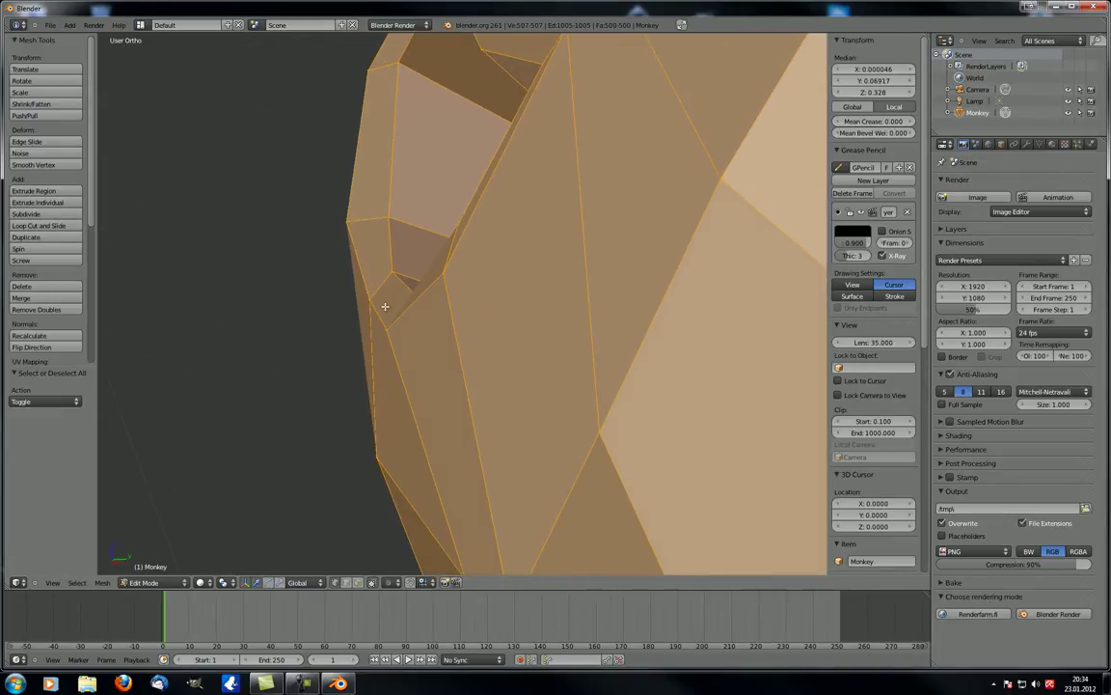
pyautogui.hotkey('alt', 's')
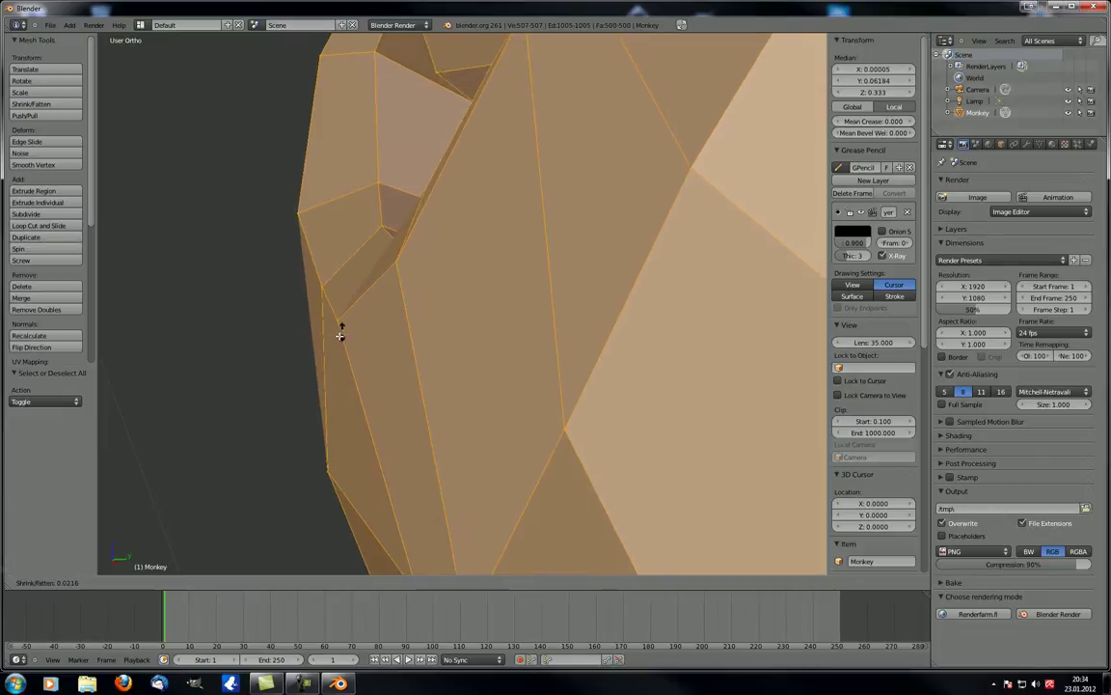
pyautogui.click(367, 317)
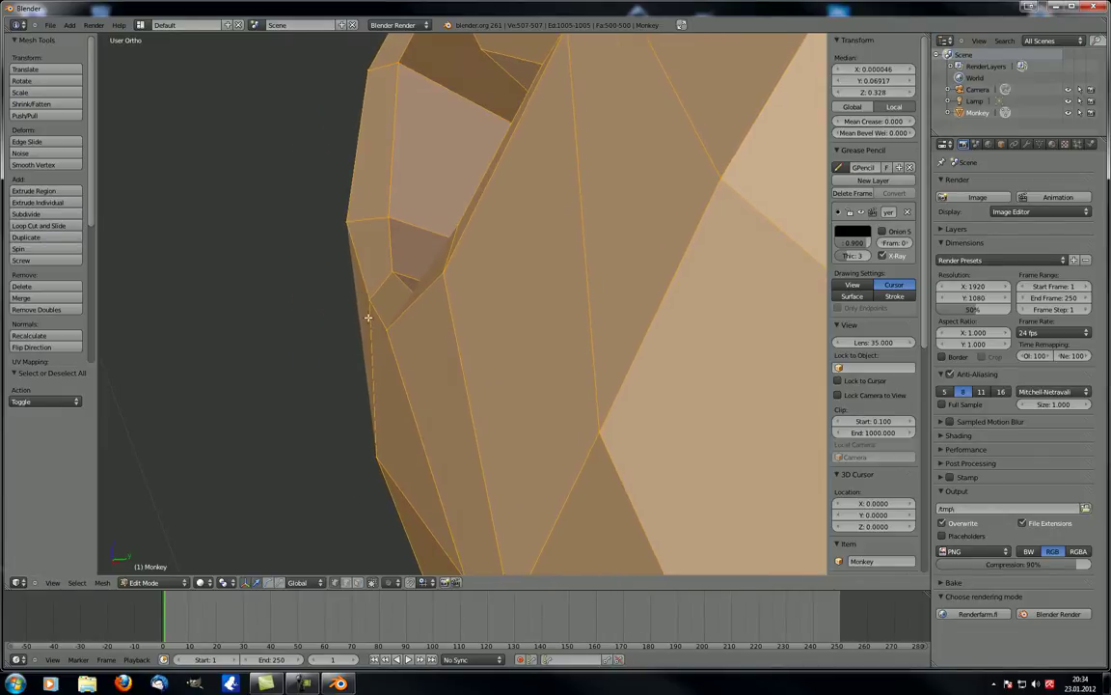
# Try Push/Pull with a negative distance of about -0.25 on the whole selected mesh
pyautogui.scroll(-10, 367, 318)
pyautogui.moveTo(324, 301); pyautogui.dragTo(494, 319, button='middle')
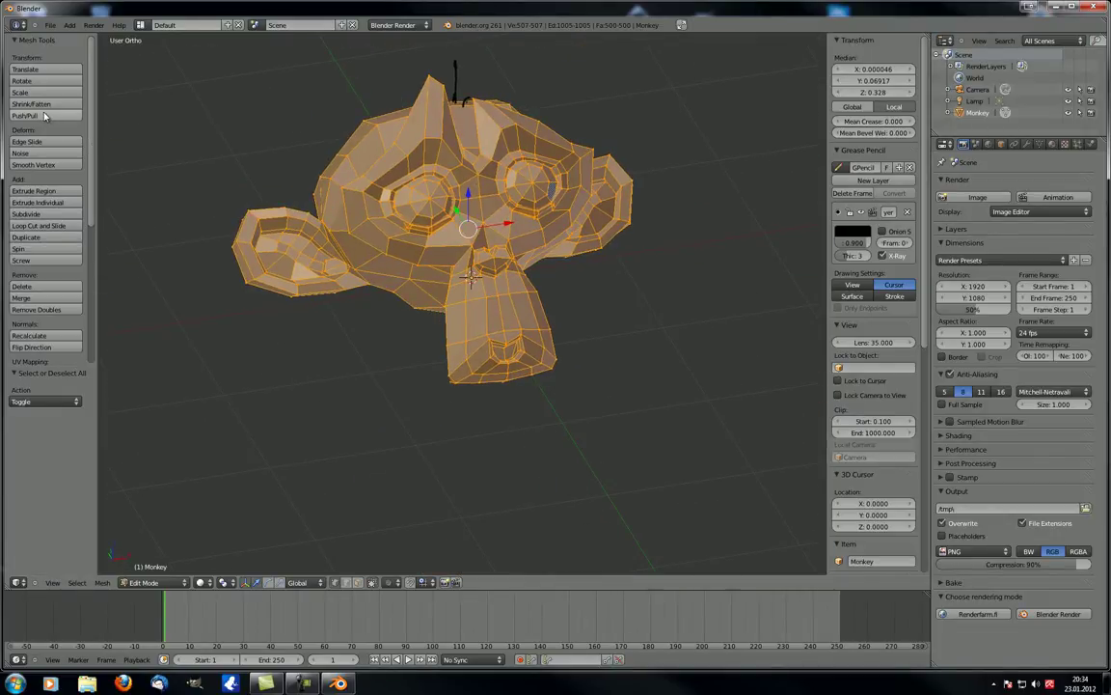
pyautogui.moveTo(355, 289); pyautogui.dragTo(442, 290, button='middle')
pyautogui.scroll(-2, 442, 290)
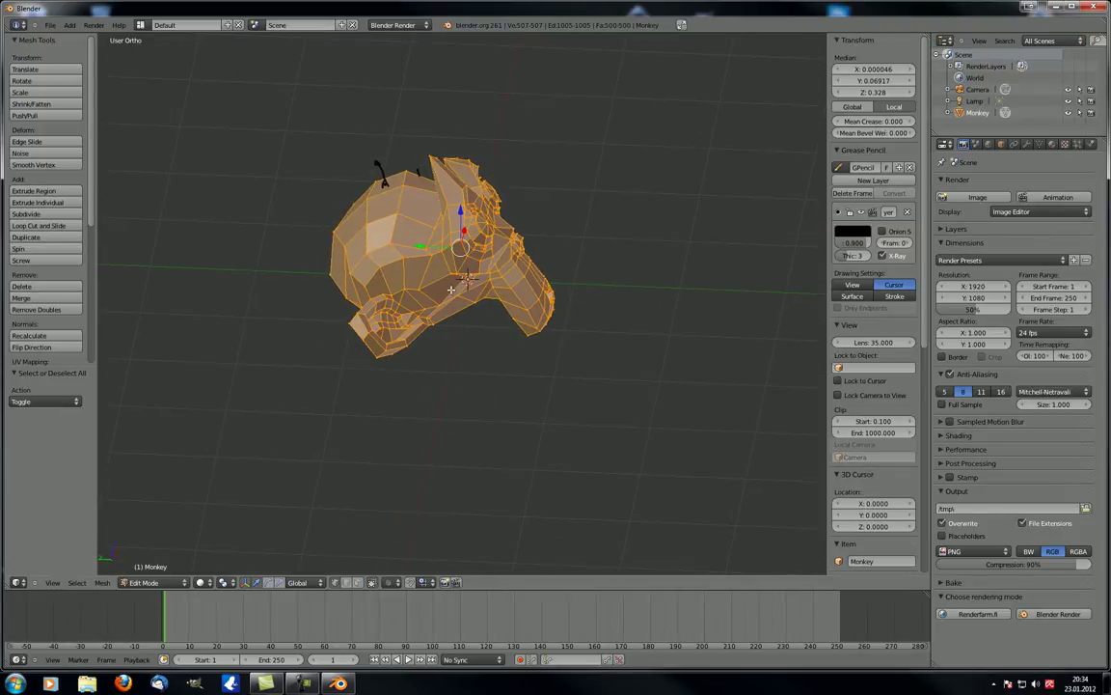
pyautogui.moveTo(452, 289); pyautogui.dragTo(457, 281, button='middle')
pyautogui.scroll(2, 458, 281)
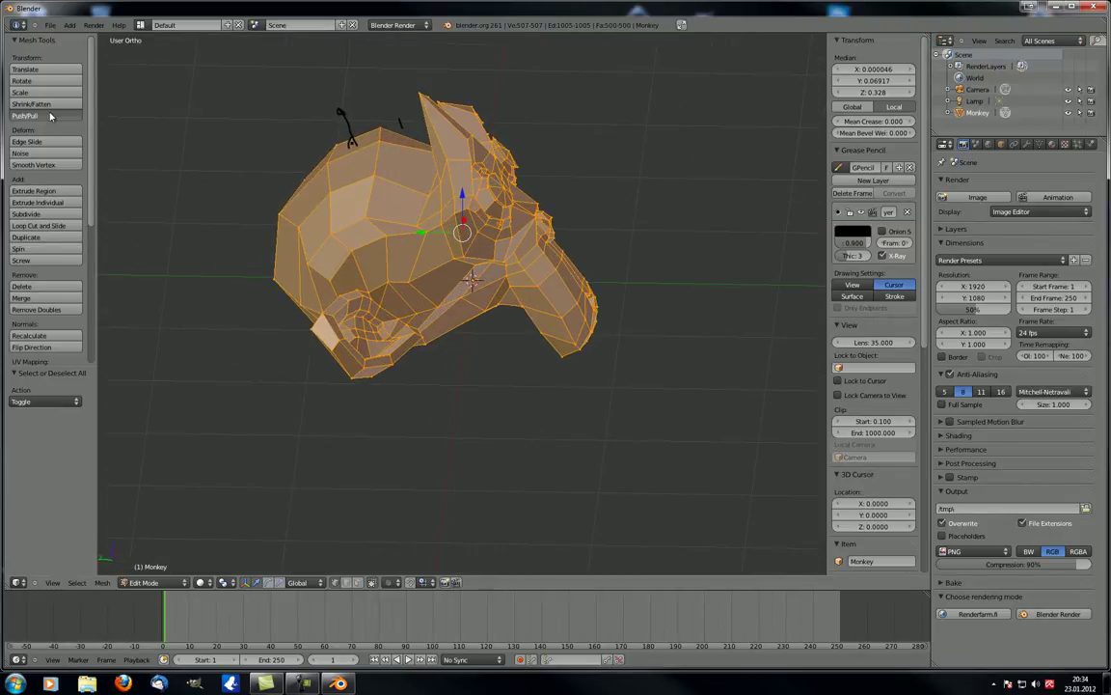
pyautogui.click(50, 116)
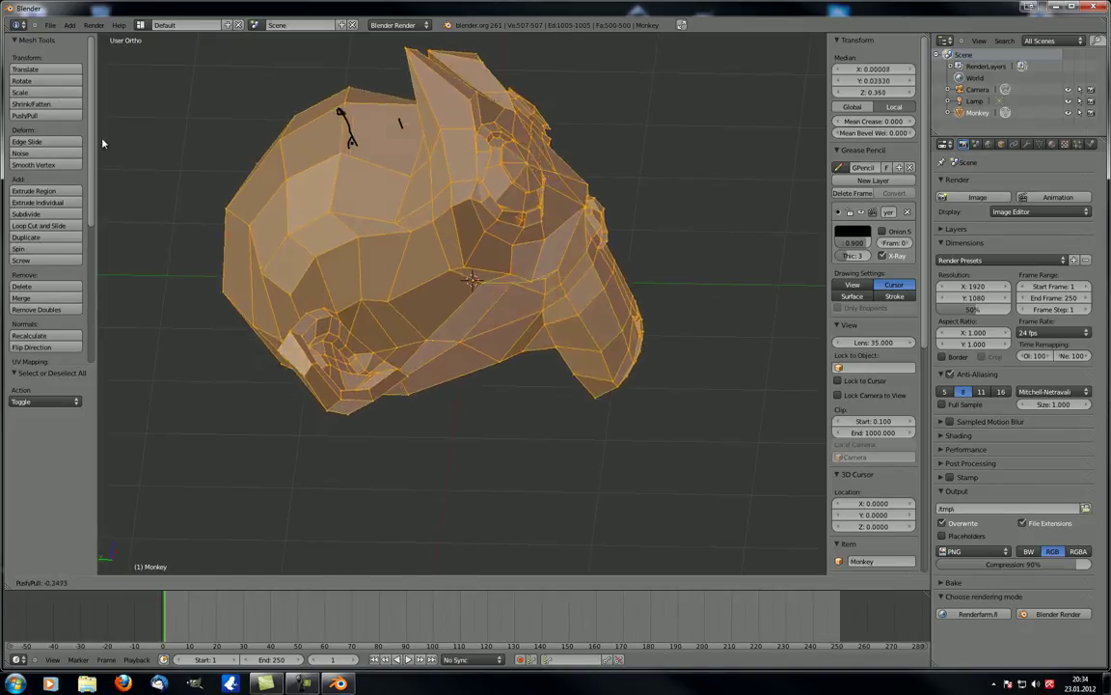
pyautogui.click(101, 142)
# Deselect the whole mesh and bring the monkey's muzzle into close view
pyautogui.moveTo(127, 166); pyautogui.dragTo(425, 323, button='middle')
pyautogui.scroll(-4, 207, 239)
pyautogui.scroll(3, 285, 269)
pyautogui.scroll(3, 424, 323)
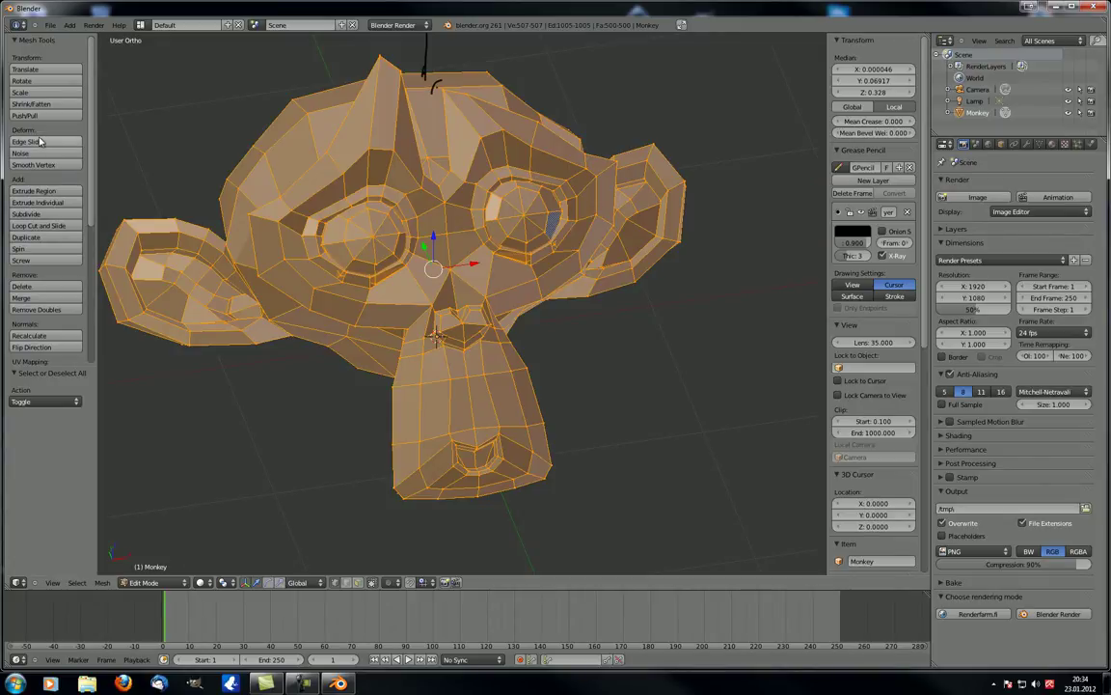
pyautogui.press('a')
pyautogui.moveTo(377, 286); pyautogui.dragTo(322, 271, button='middle')
pyautogui.keyDown('shift'); pyautogui.moveTo(446, 384); pyautogui.dragTo(430, 265, button='middle'); pyautogui.keyUp('shift')
pyautogui.scroll(4, 431, 265)
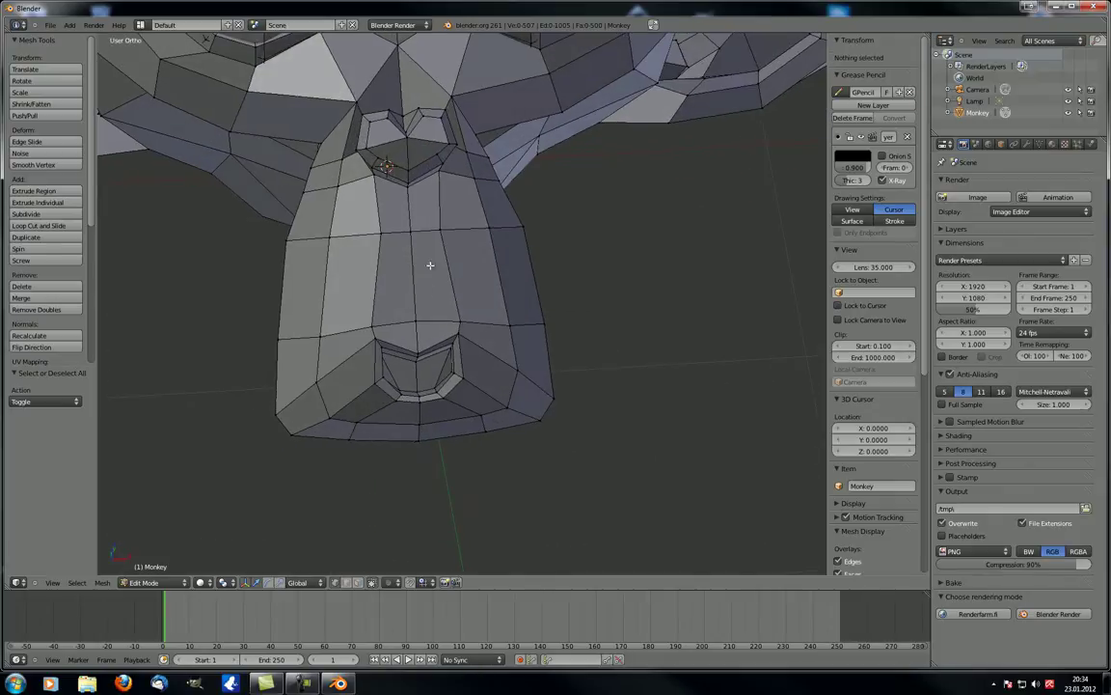
# Pick single vertices across the muzzle's middle row and try moving the central one sideways by about -0.135
pyautogui.rightClick(410, 232)
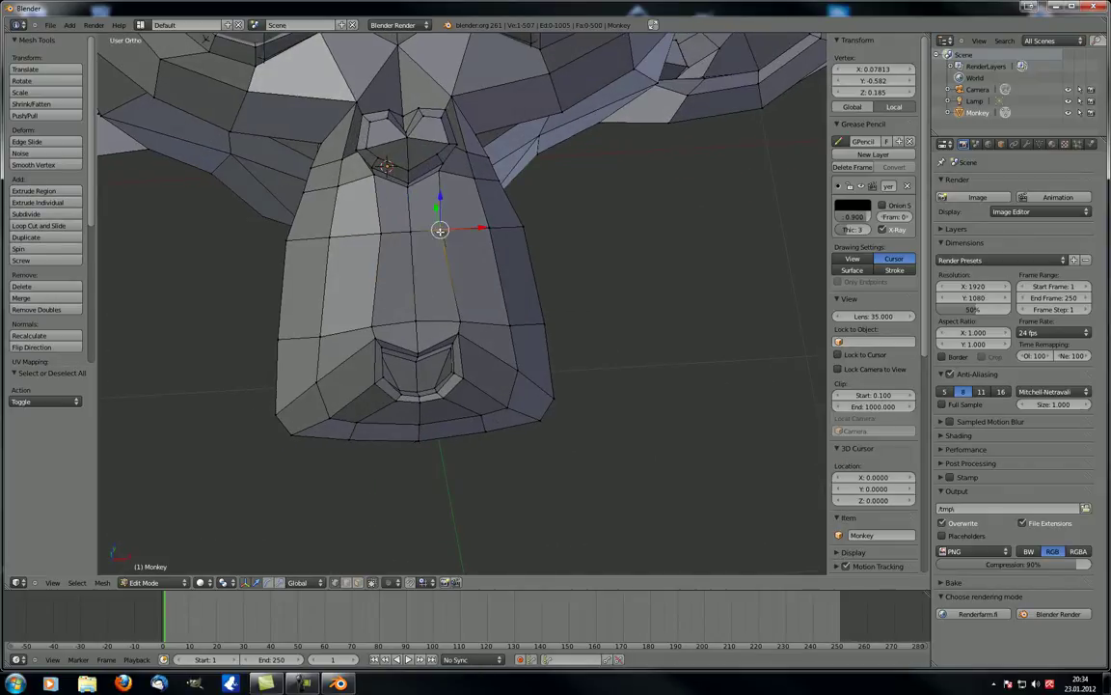
pyautogui.rightClick(286, 240)
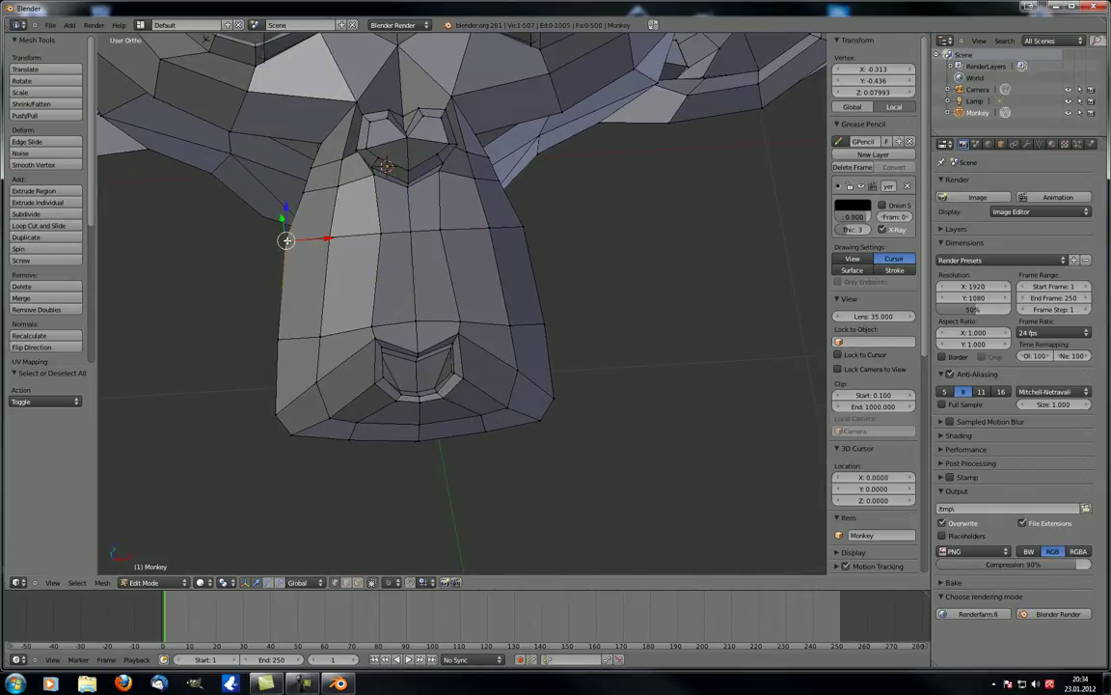
pyautogui.moveTo(287, 240); pyautogui.dragTo(299, 249, button='middle')
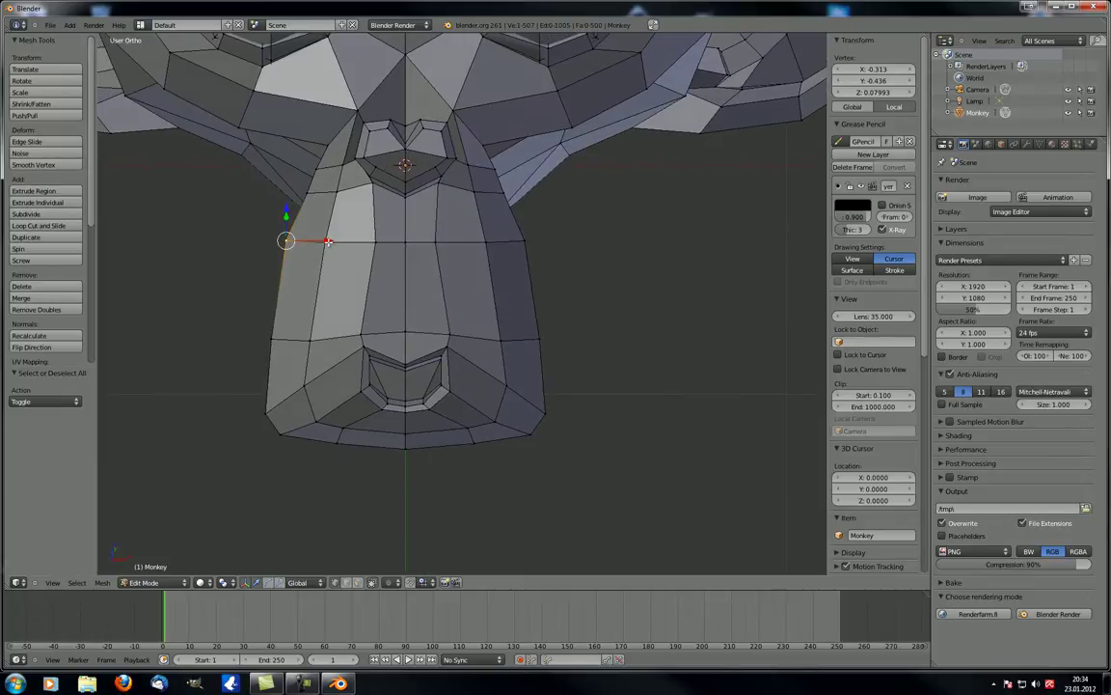
pyautogui.rightClick(329, 241)
pyautogui.rightClick(375, 242)
pyautogui.moveTo(407, 243); pyautogui.dragTo(443, 243, button='right')
pyautogui.rightClick(484, 243)
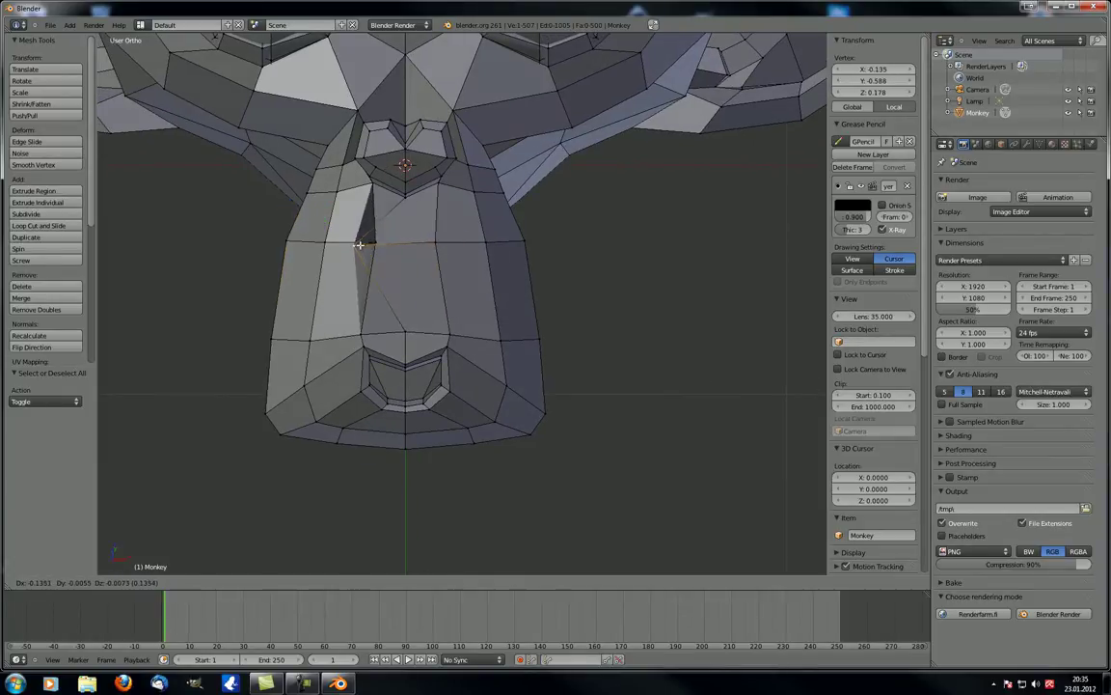
pyautogui.moveTo(347, 239); pyautogui.dragTo(406, 259, button='middle')
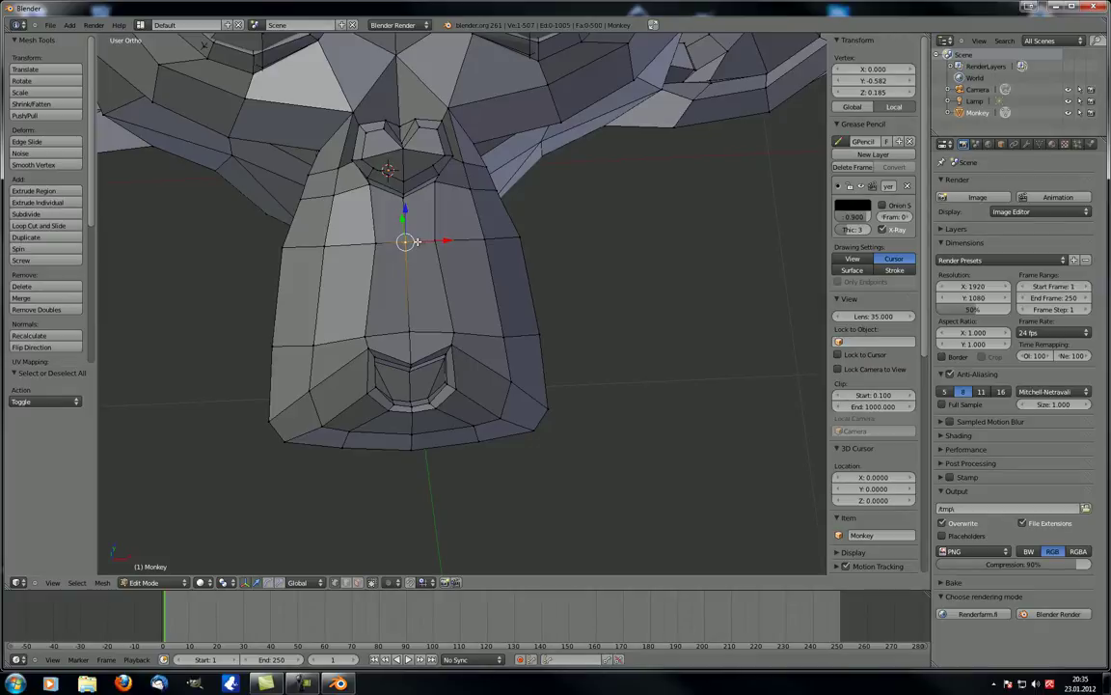
# Select the complete horizontal edge loop running around the middle of the monkey's muzzle
pyautogui.keyDown('alt'); pyautogui.rightClick(420, 239); pyautogui.keyUp('alt')
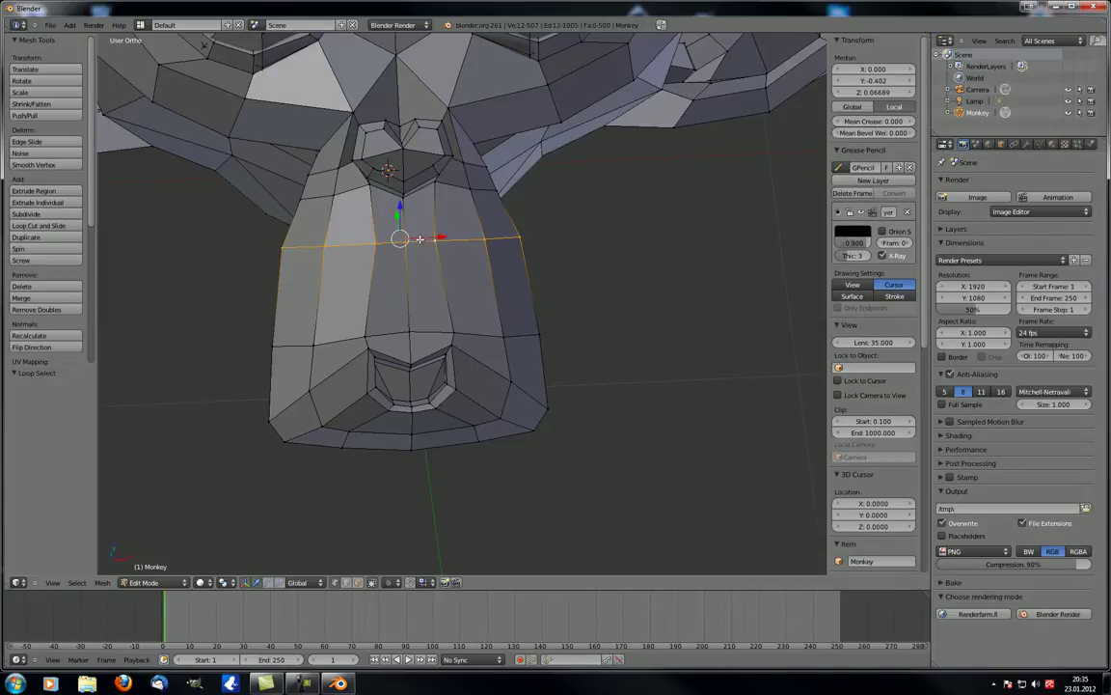
pyautogui.moveTo(420, 239); pyautogui.dragTo(514, 236, button='middle')
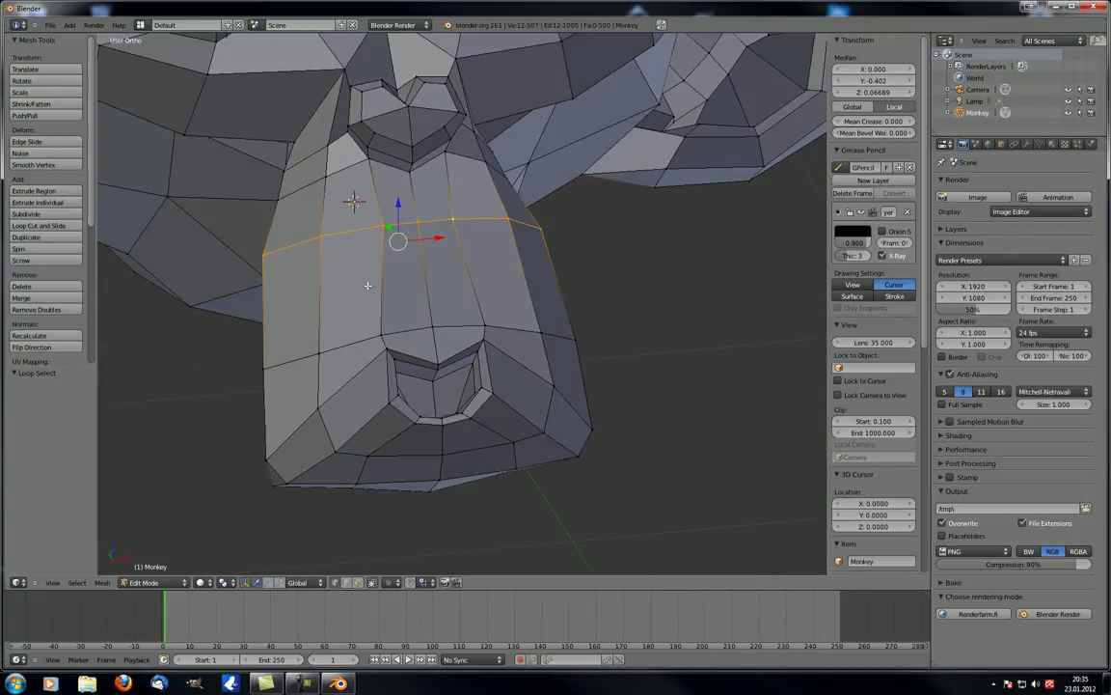
pyautogui.moveTo(368, 284); pyautogui.dragTo(358, 308, button='middle')
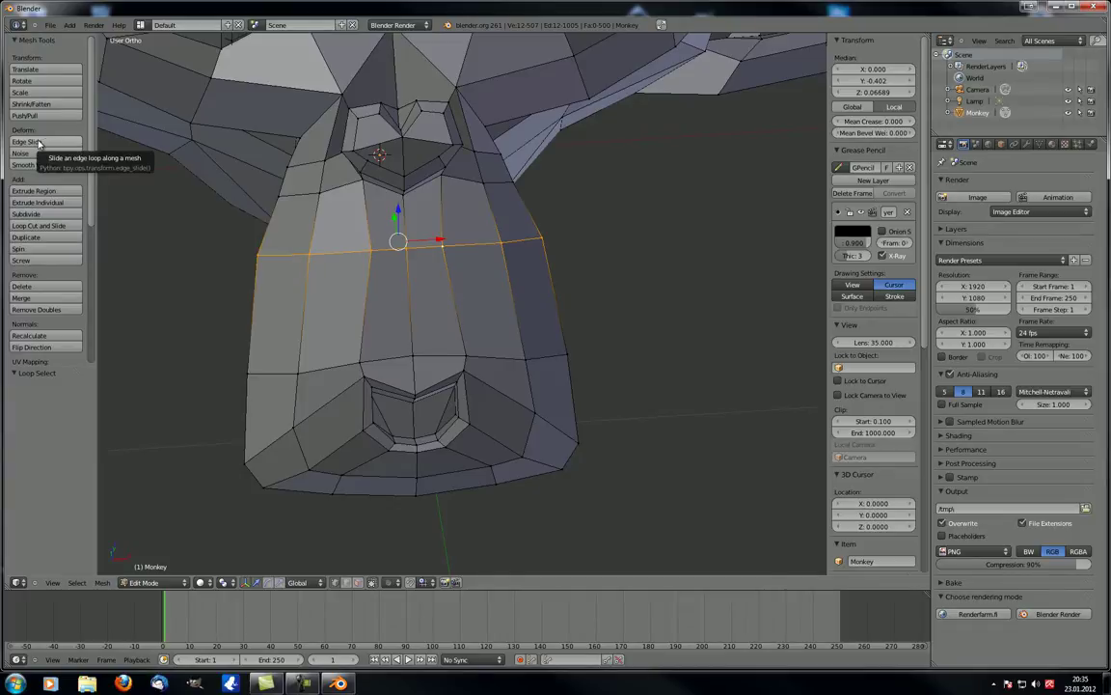
# Try Edge Slide on the selected muzzle loop, moving it toward the nose by about -0.48
pyautogui.hotkey('ctrl', 'e')
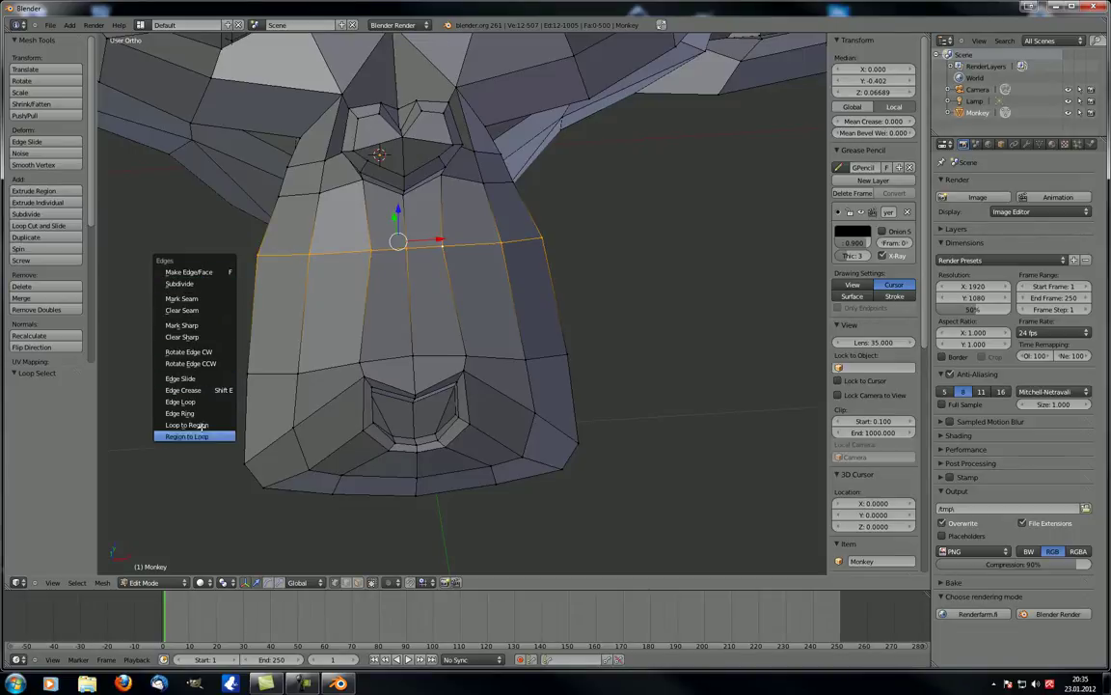
pyautogui.click(201, 378)
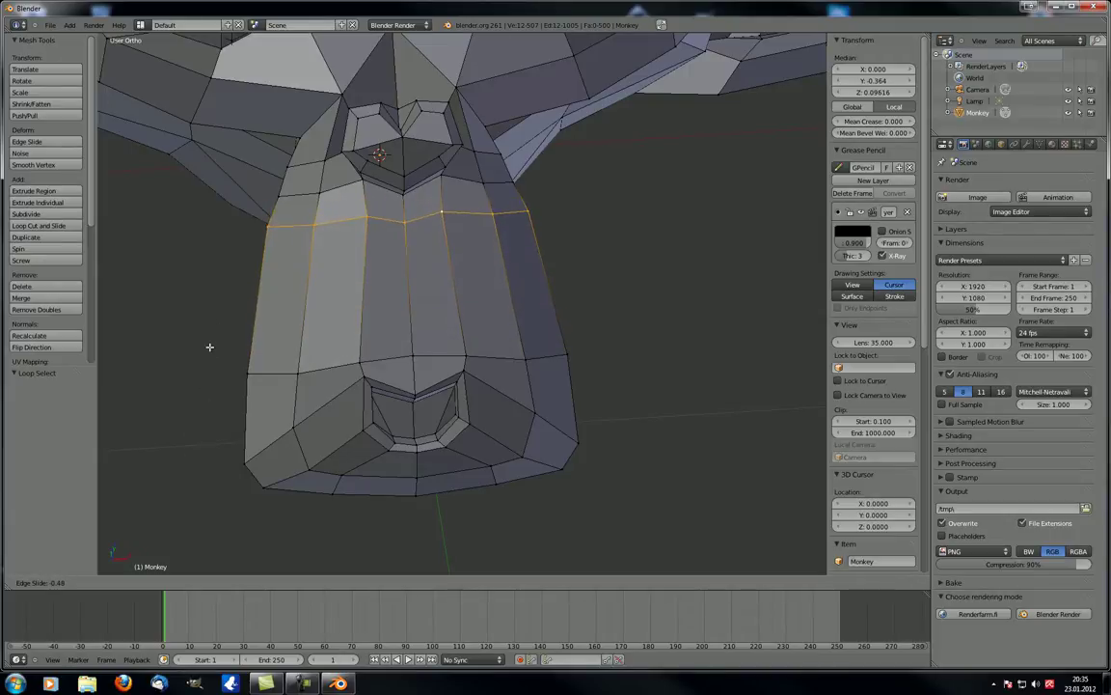
pyautogui.click(206, 334)
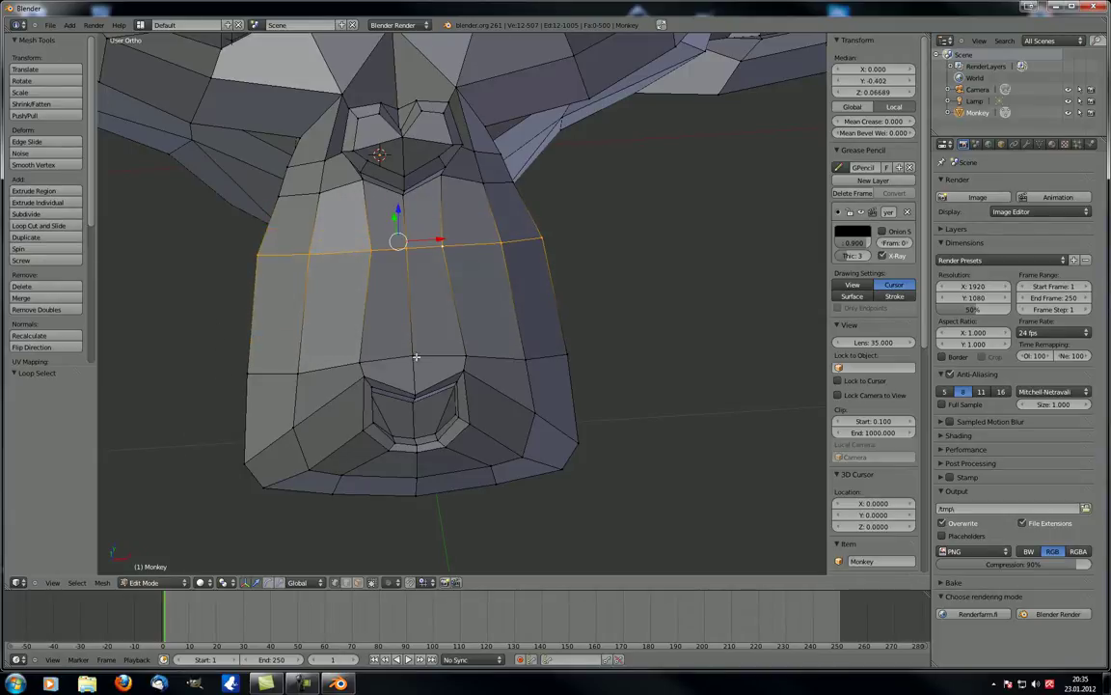
# Move the muzzle's edge loop freely outward in side view, about -0.07 along Y and 0.018 along Z
pyautogui.moveTo(205, 334); pyautogui.dragTo(267, 292, button='middle')
pyautogui.scroll(4, 267, 291)
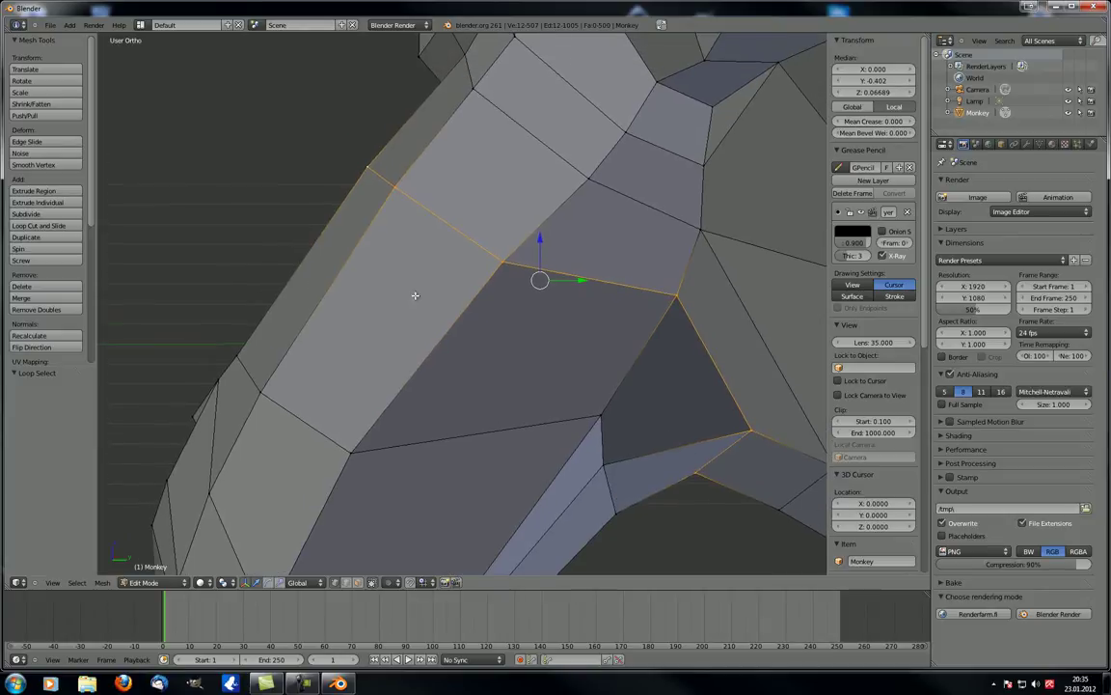
pyautogui.press('g')
pyautogui.click(474, 327)
pyautogui.moveTo(473, 326); pyautogui.dragTo(215, 242, button='middle')
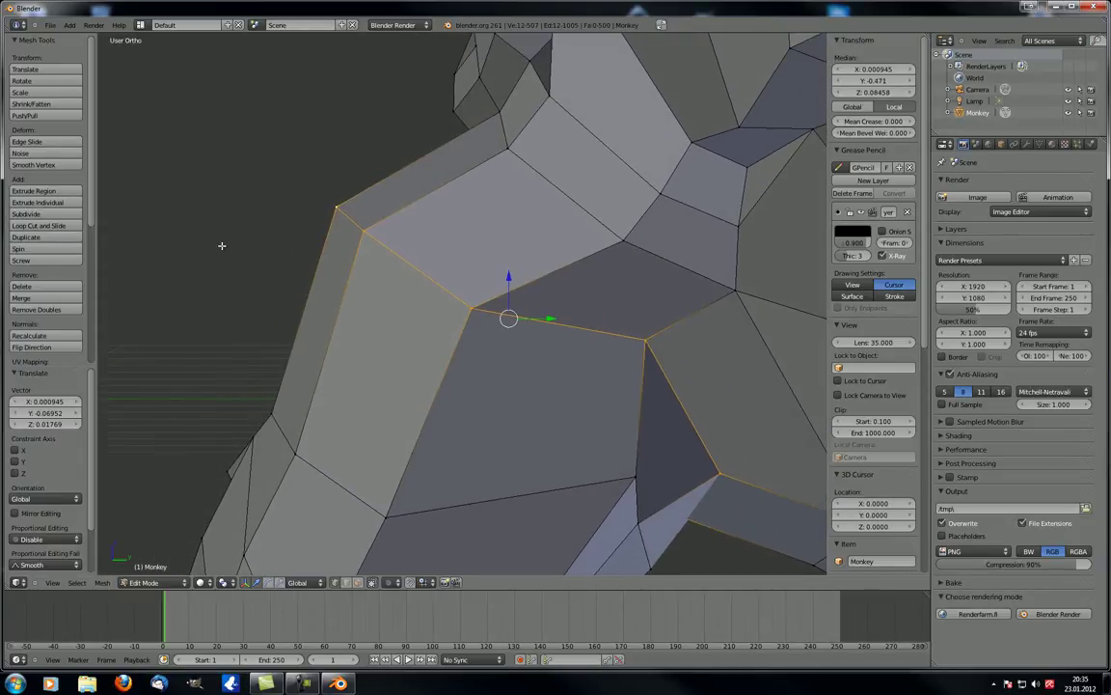
# Try Edge Slide on the displaced loop, bringing it almost onto the neighbouring loop near the nose at about -0.94
pyautogui.hotkey('ctrl', 'e')
pyautogui.click(221, 246)
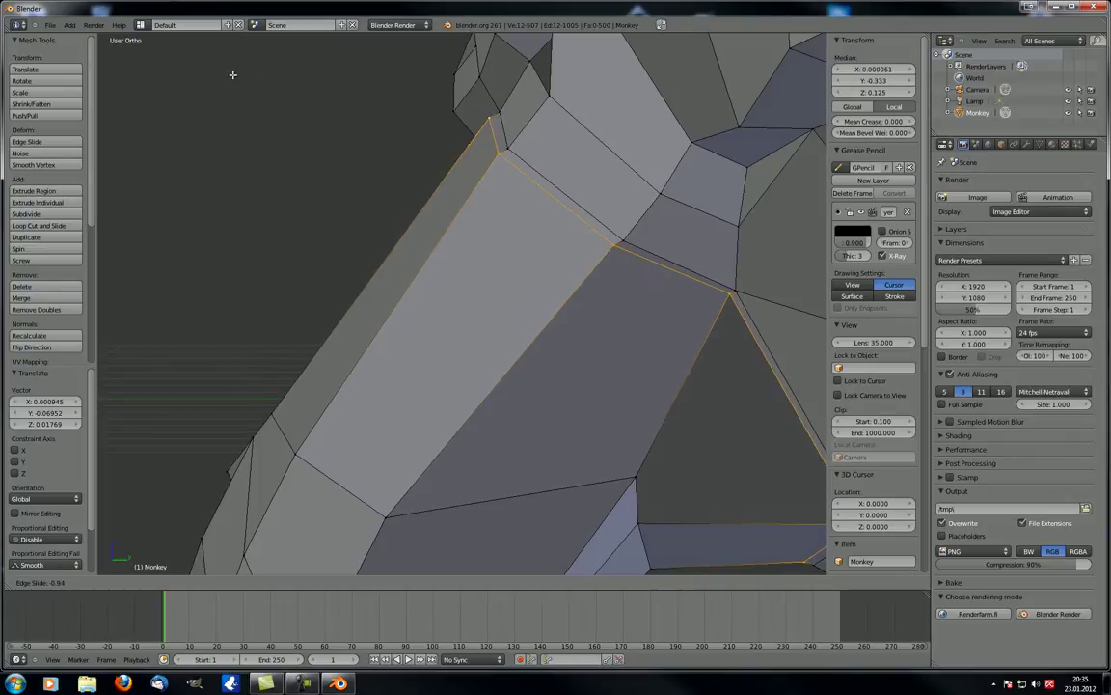
pyautogui.click(191, 101)
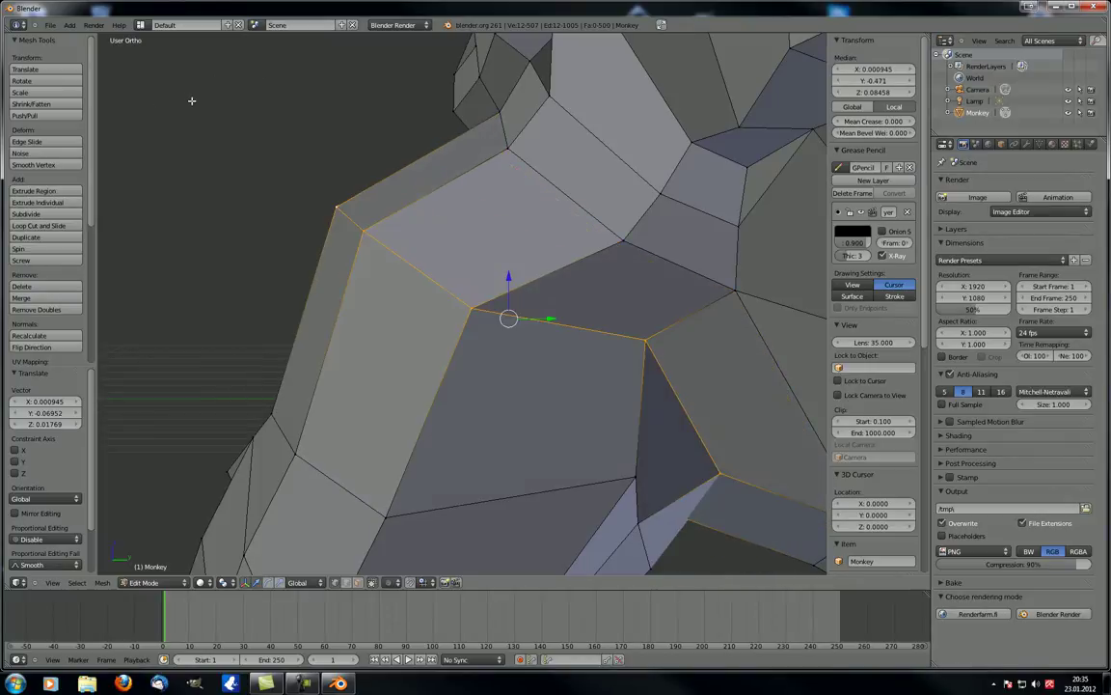
# Slide the edge loop down toward the mouth with Edge Slide at a factor of 0.54
pyautogui.hotkey('ctrl', 'e')
pyautogui.click(191, 107)
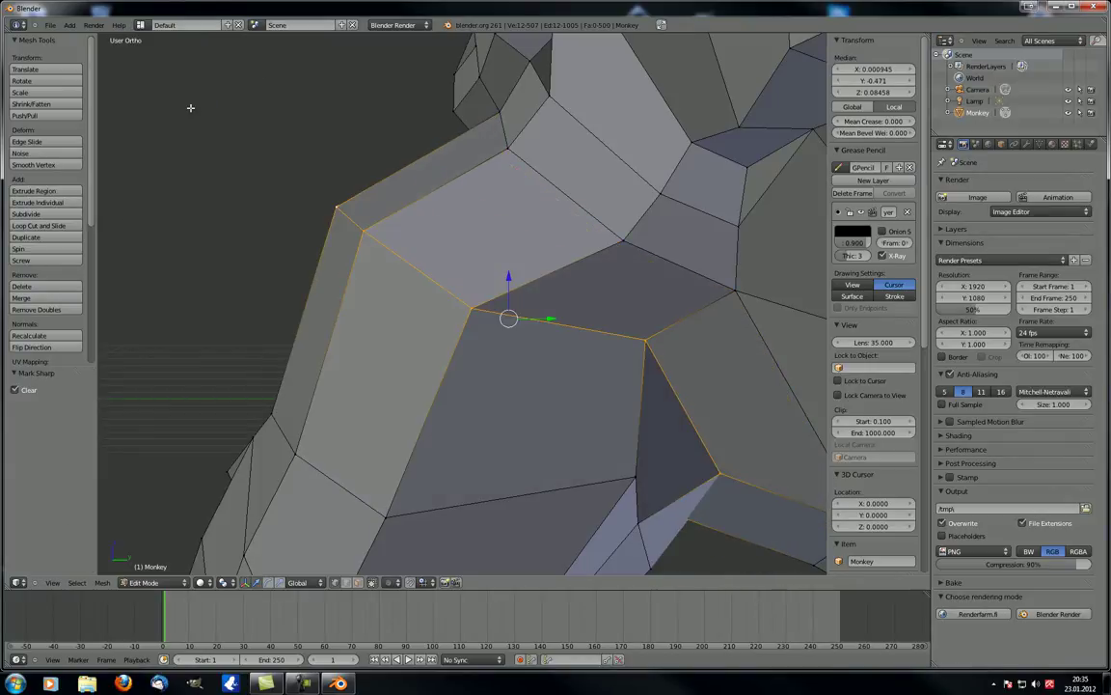
pyautogui.hotkey('ctrl', 'e')
pyautogui.click(221, 196)
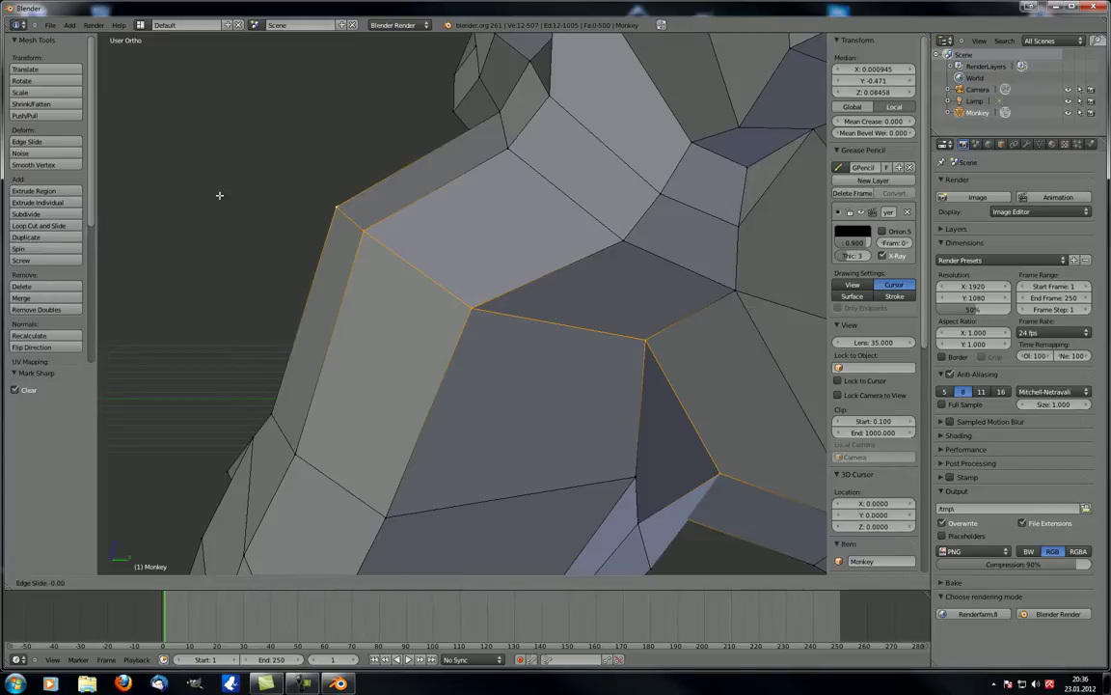
pyautogui.click(193, 274)
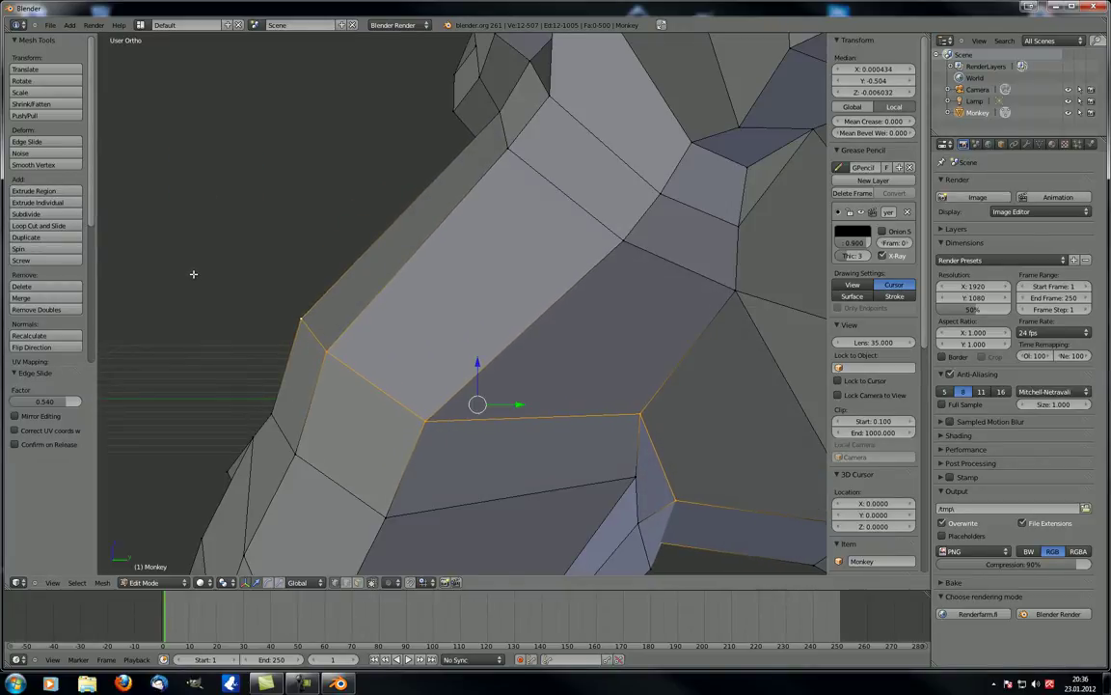
# Try another Edge Slide on the loop, shifting it from the mouth side back up toward the nose
pyautogui.hotkey('ctrl', 'e')
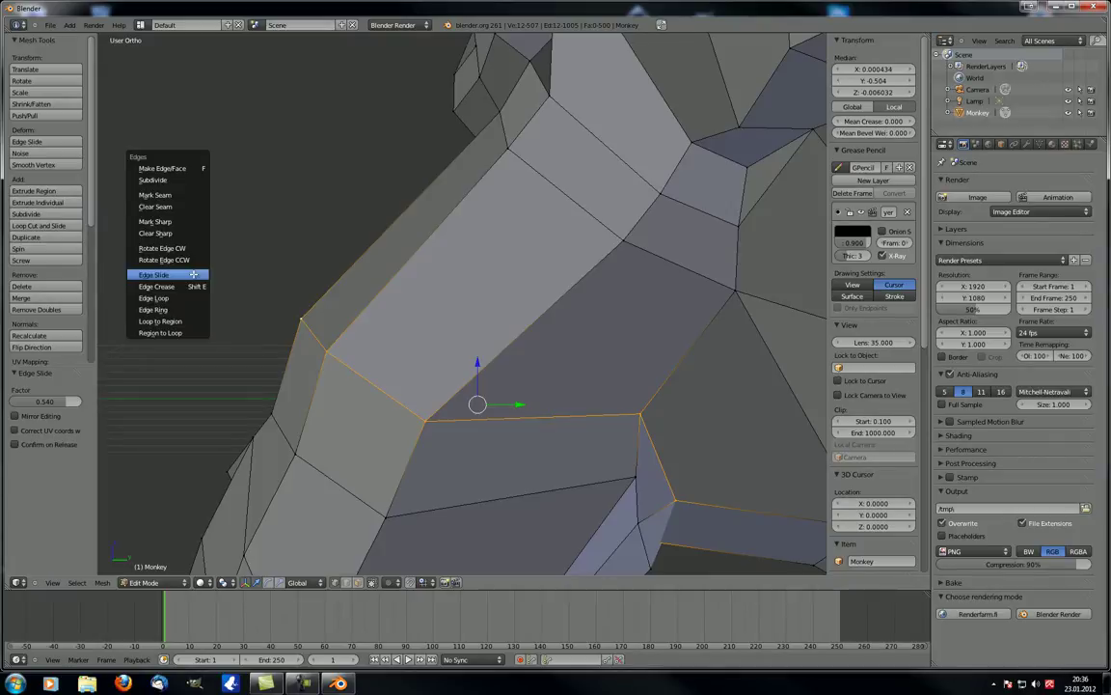
pyautogui.click(193, 273)
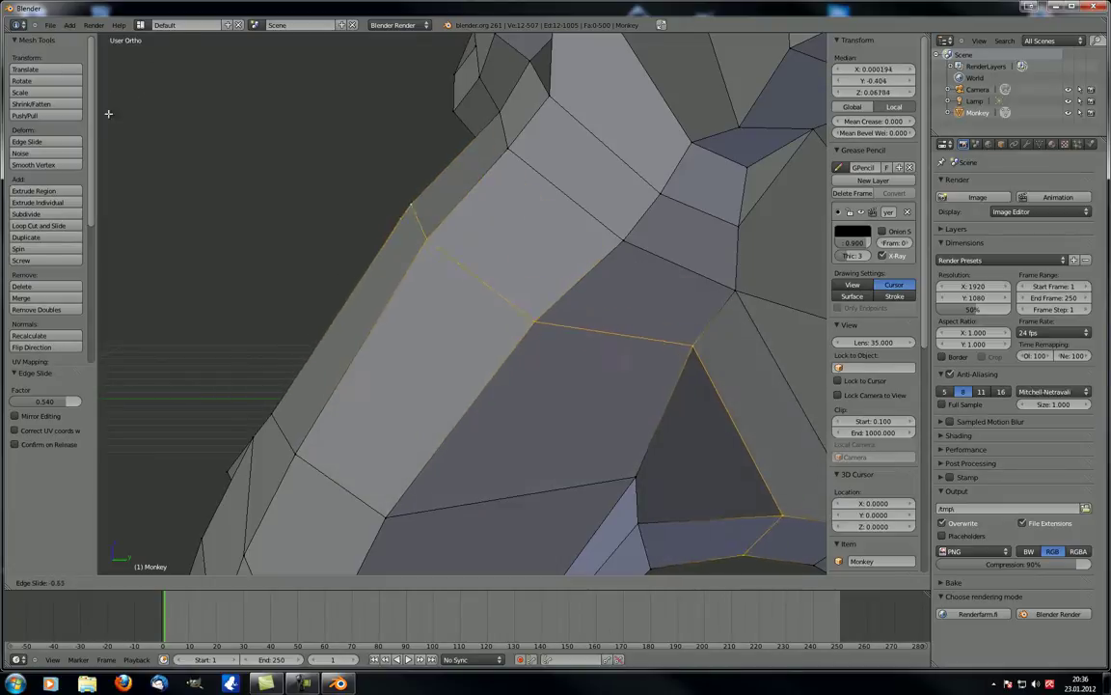
pyautogui.click(323, 214)
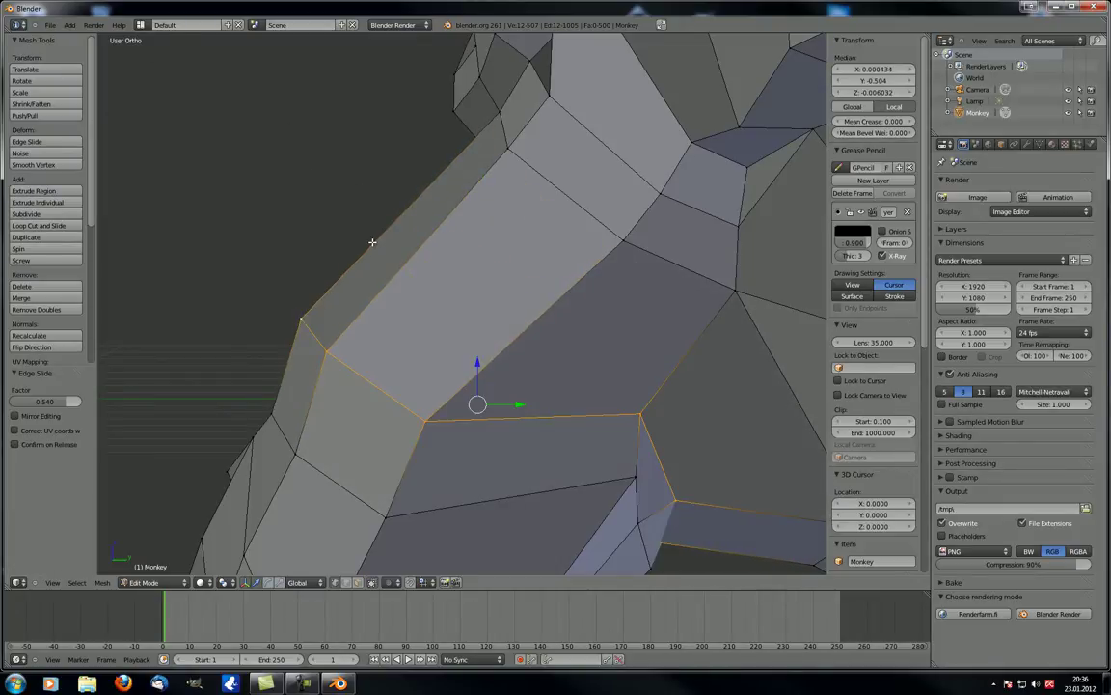
# Move the edge loop freely off the muzzle surface, about 0.035 along Y and 0.109 along Z
pyautogui.press('g')
pyautogui.click(373, 133)
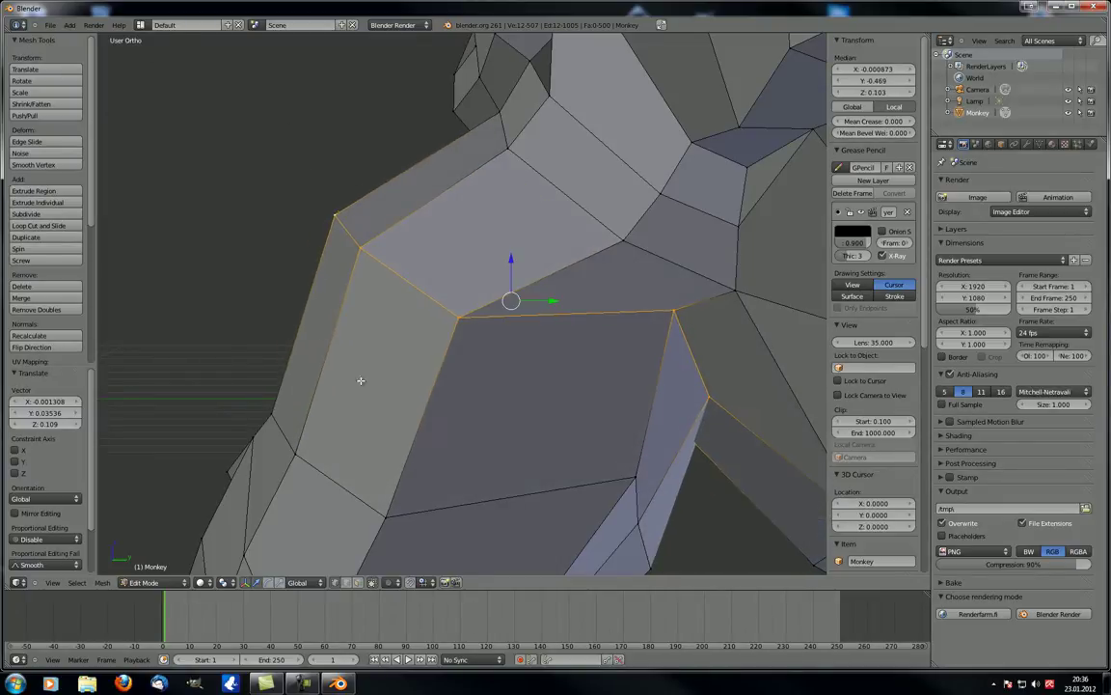
pyautogui.scroll(-4, 309, 333)
pyautogui.scroll(1, 318, 324)
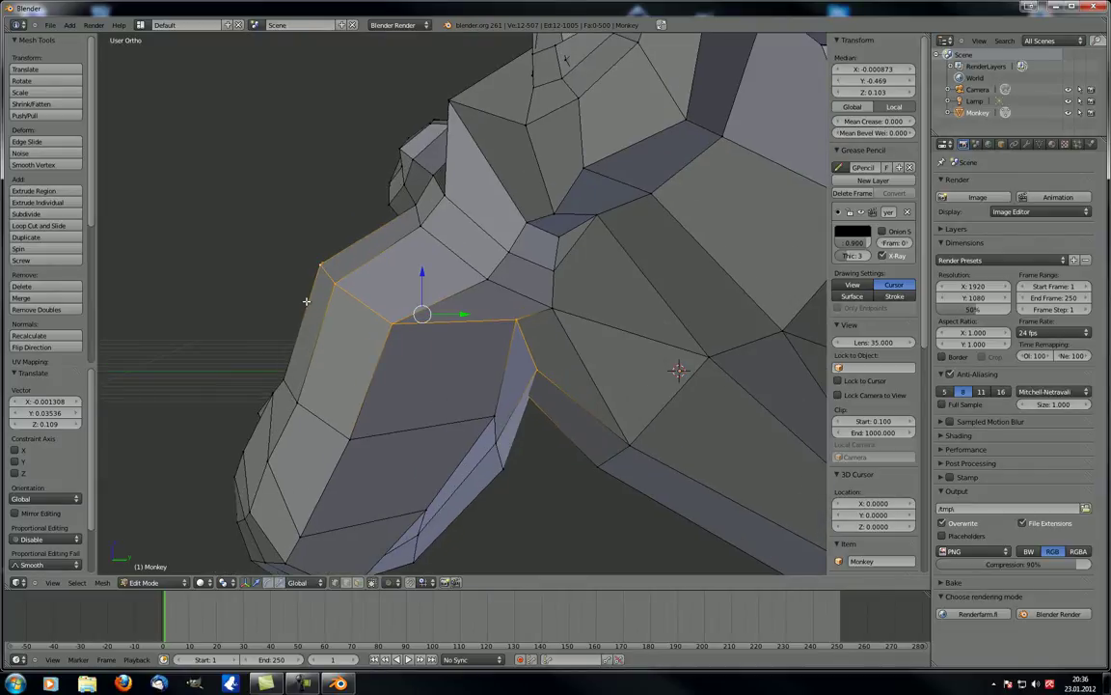
pyautogui.moveTo(306, 302); pyautogui.dragTo(404, 322, button='middle')
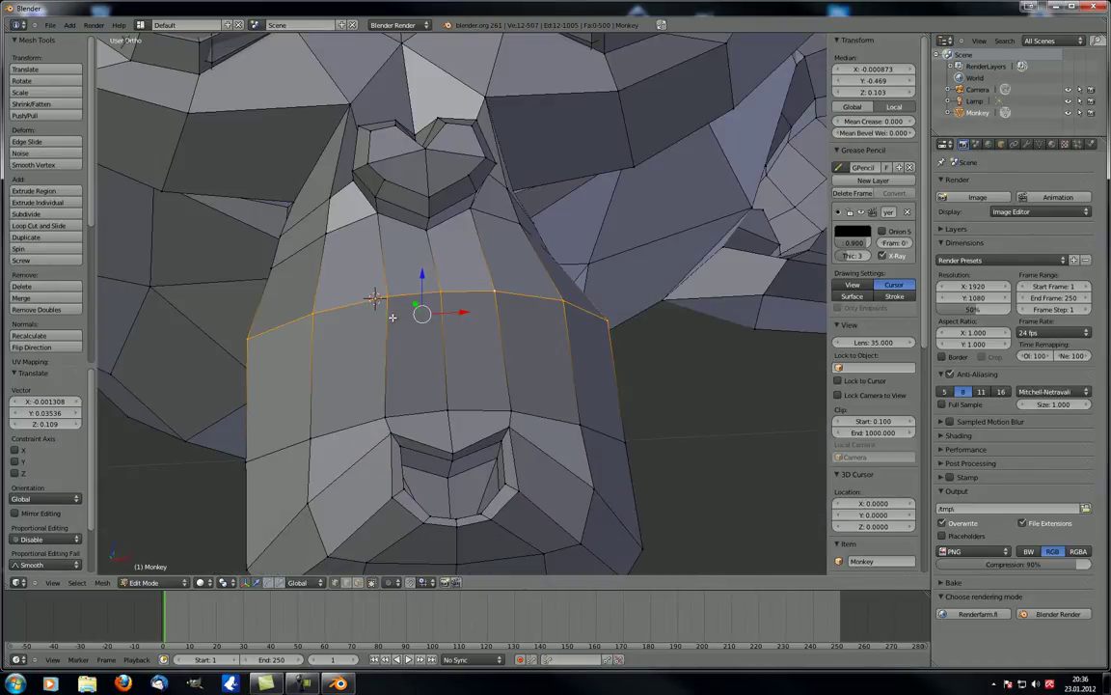
# Undo the move and slide edits to the muzzle's edge loop and deselect everything
pyautogui.press('g')
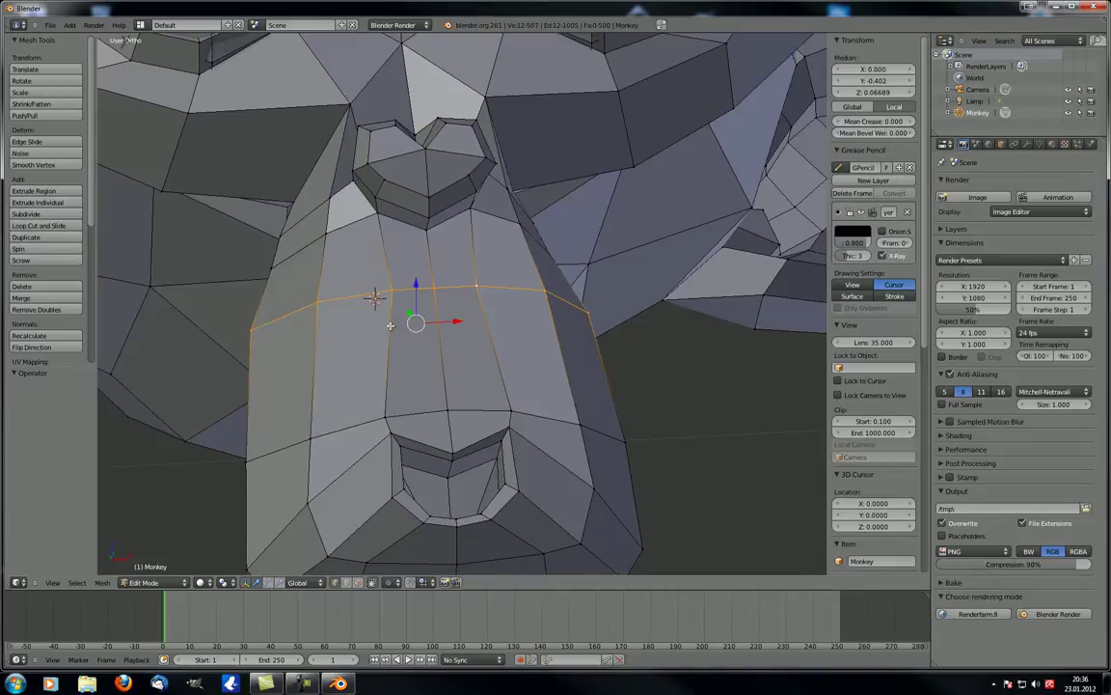
pyautogui.moveTo(389, 325)
pyautogui.mouseDown(button='middle')
pyautogui.moveTo(295, 328)
pyautogui.moveTo(406, 328)
pyautogui.mouseUp(button='middle')
pyautogui.press('a')
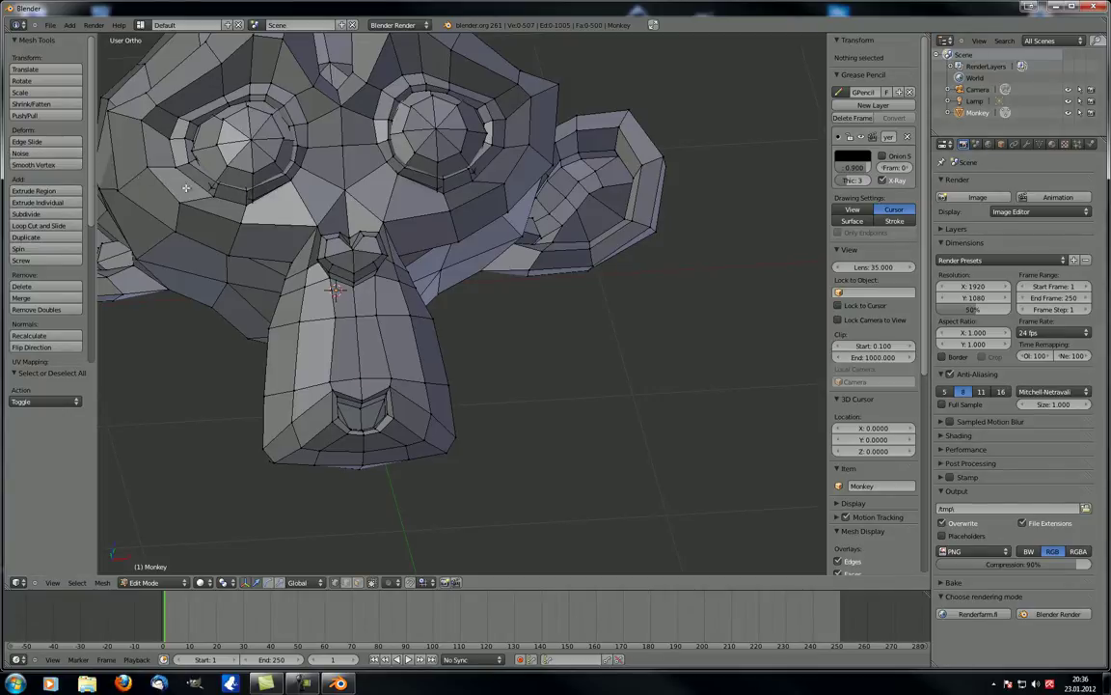
# Select the whole monkey mesh and try the Noise deform tool with a factor of 0.1
pyautogui.scroll(-5, 257, 201)
pyautogui.moveTo(275, 183); pyautogui.dragTo(289, 203, button='middle')
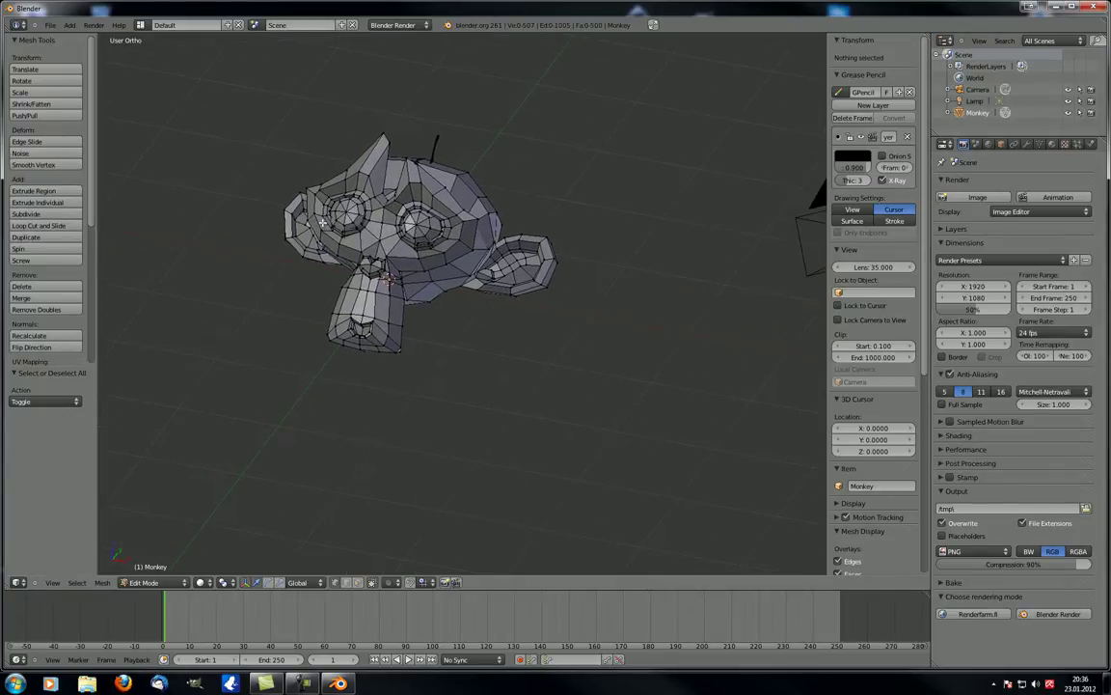
pyautogui.press('a')
pyautogui.click(35, 154)
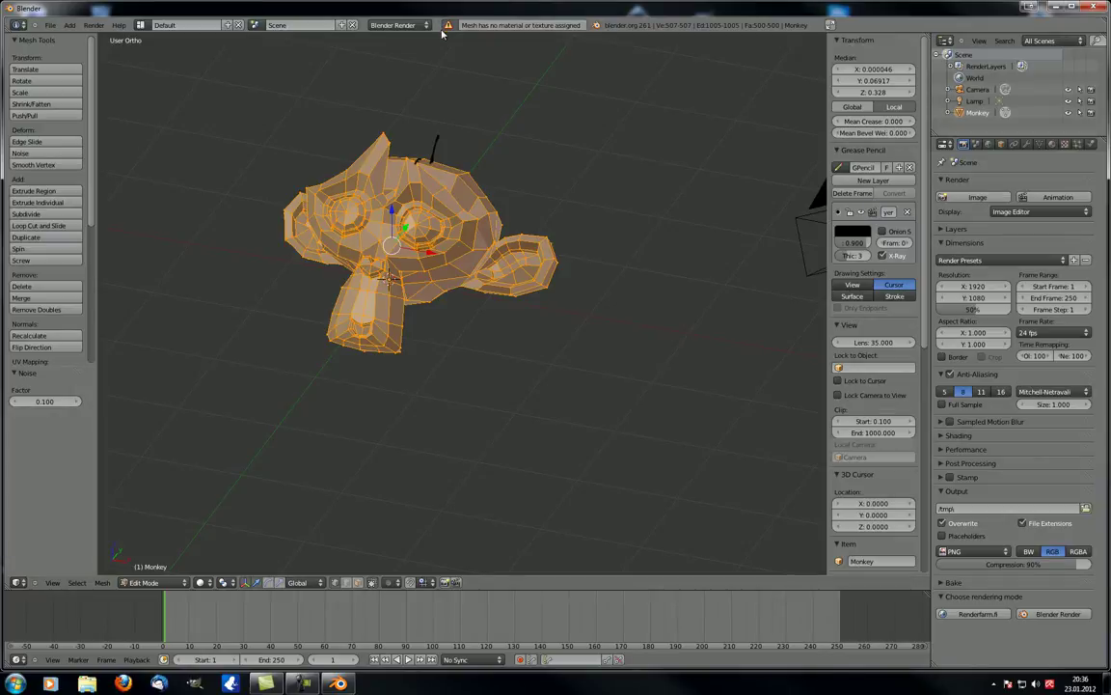
pyautogui.scroll(2, 388, 187)
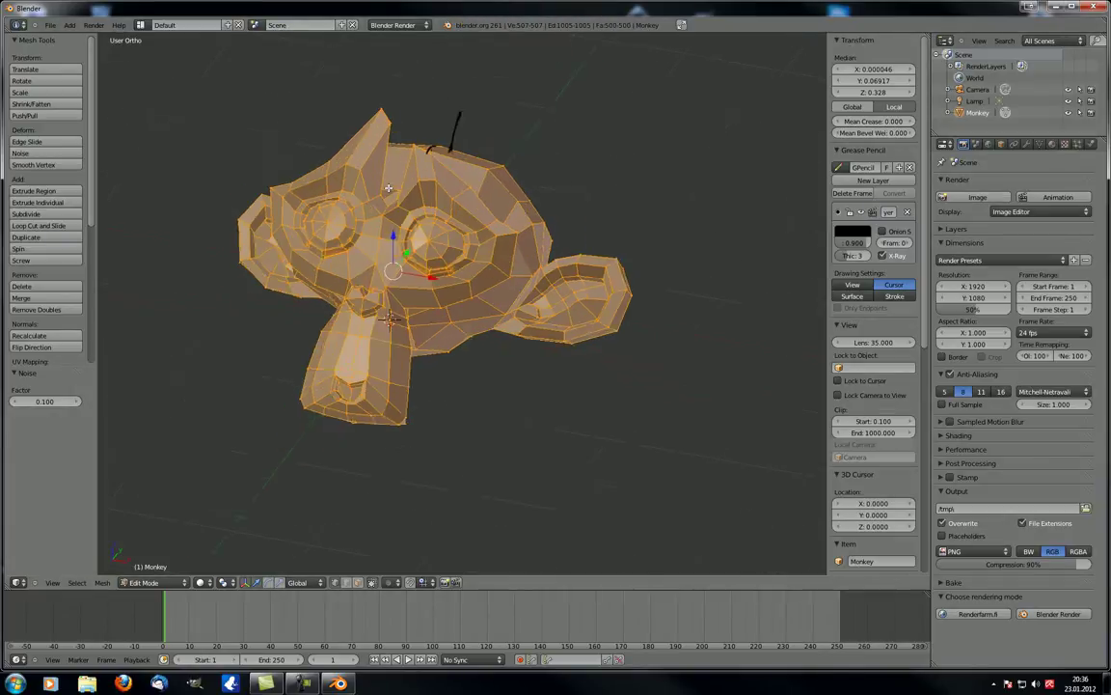
pyautogui.moveTo(389, 187); pyautogui.dragTo(344, 186, button='middle')
pyautogui.moveTo(227, 225); pyautogui.dragTo(164, 179, button='middle')
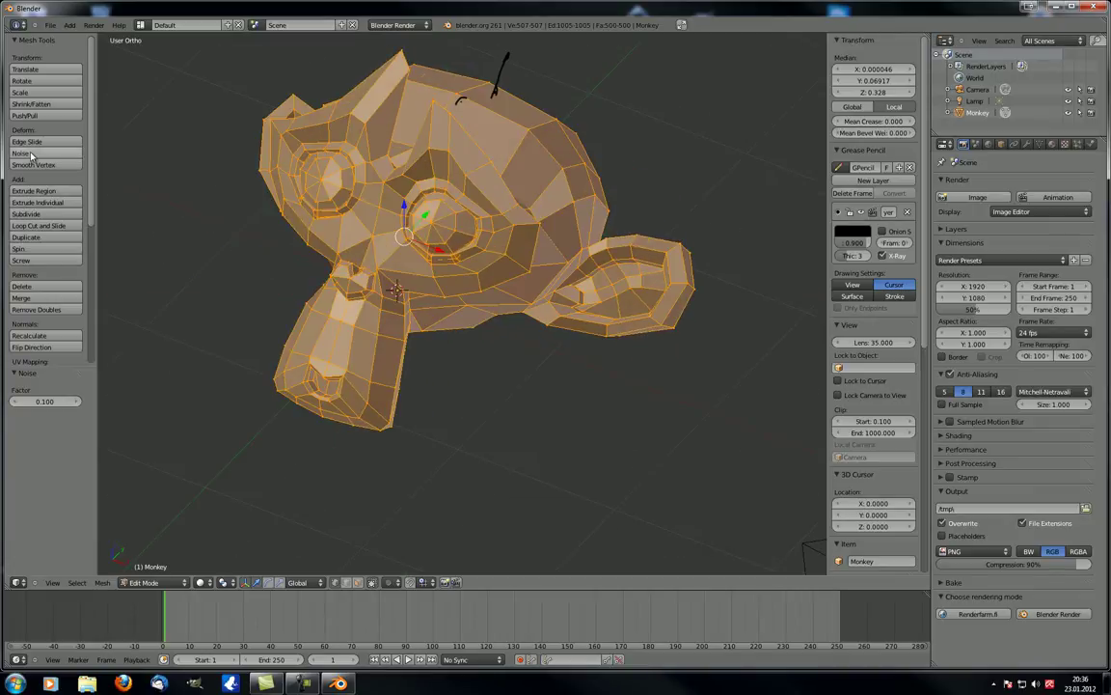
pyautogui.moveTo(314, 225); pyautogui.dragTo(396, 216, button='middle')
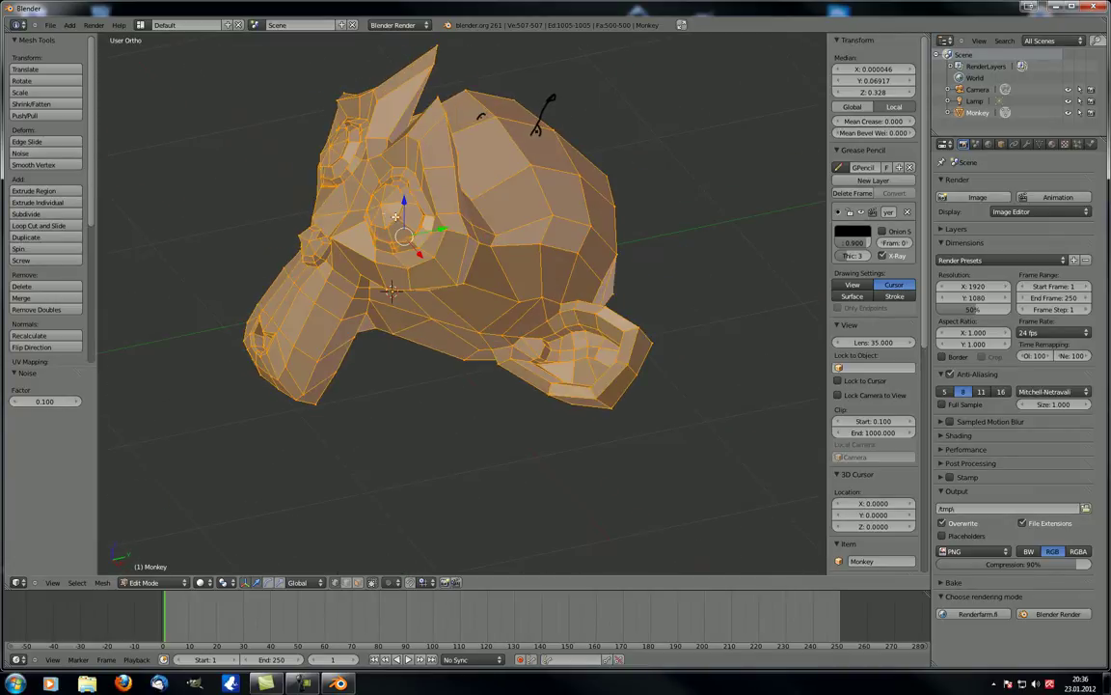
pyautogui.moveTo(342, 251); pyautogui.dragTo(378, 198, button='middle')
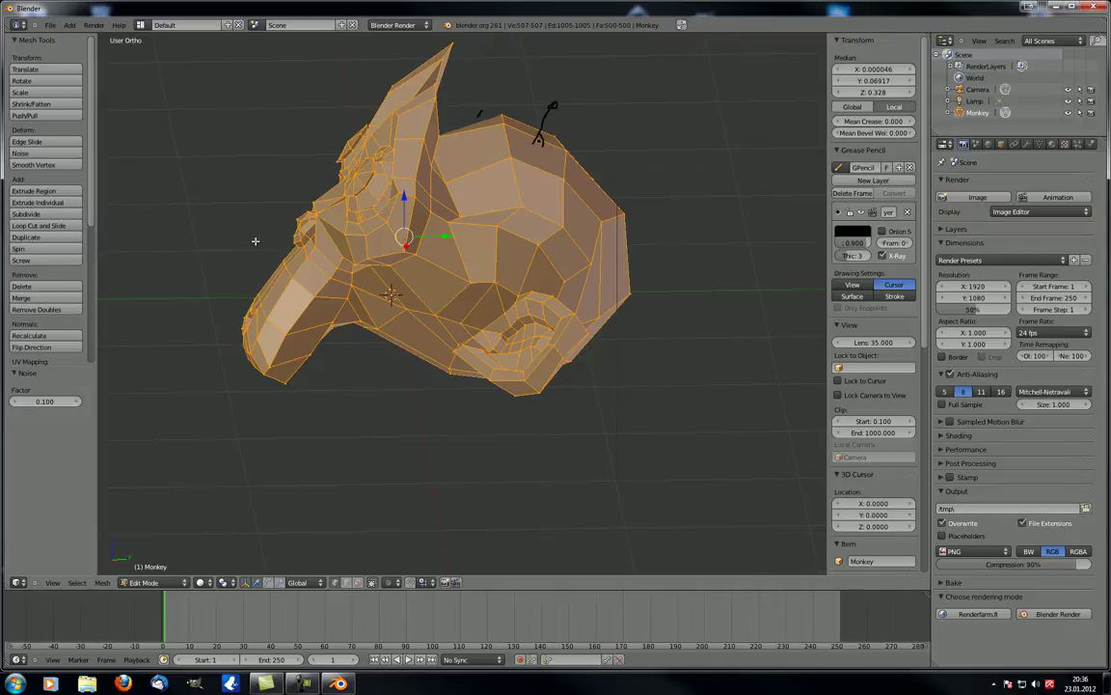
pyautogui.moveTo(256, 241); pyautogui.dragTo(282, 246, button='middle')
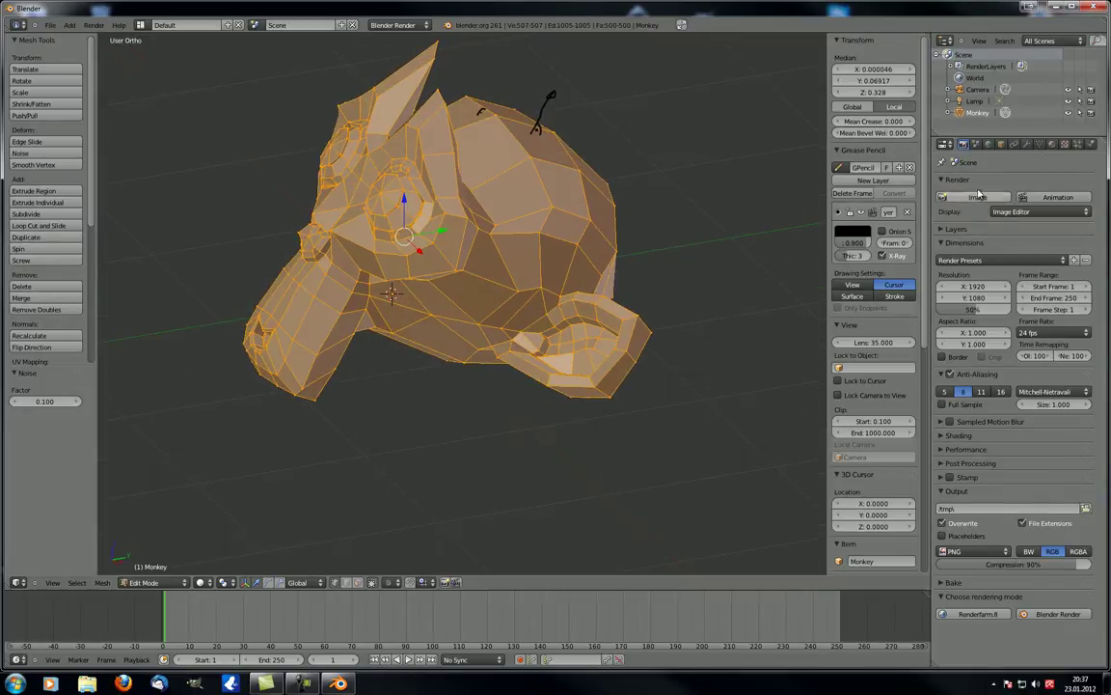
# Add a new material to the monkey and create a new Clouds texture in its first texture slot
pyautogui.click(1052, 144)
pyautogui.click(1001, 236)
pyautogui.click(1065, 144)
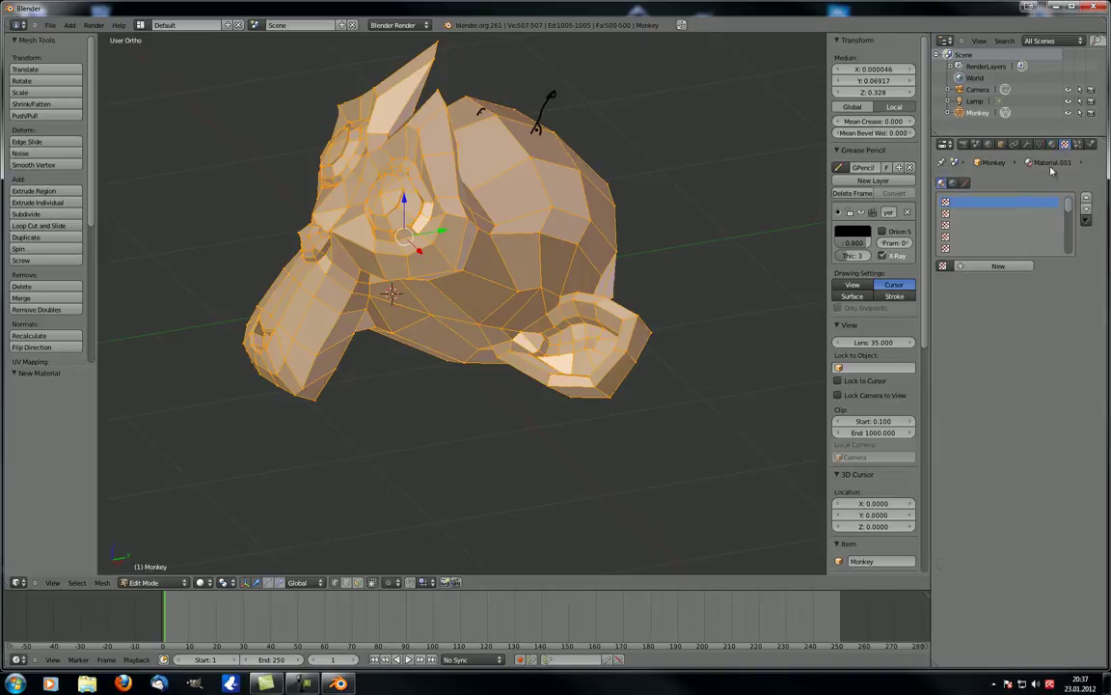
pyautogui.click(1018, 263)
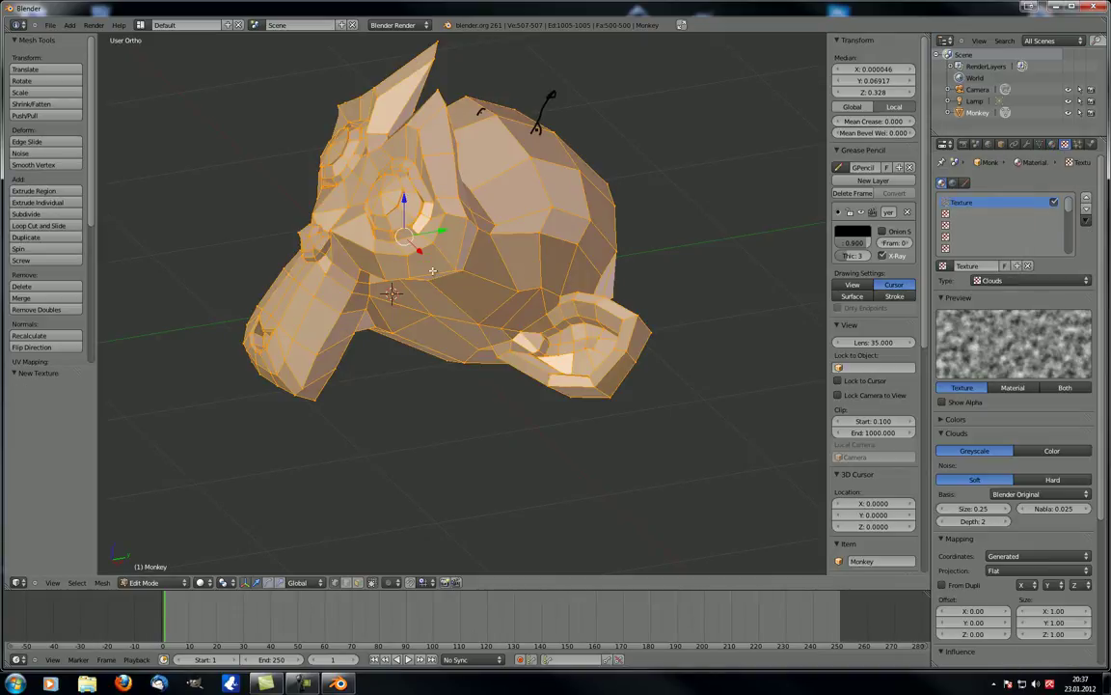
# Apply the Noise deform tool repeatedly to the whole monkey mesh with a factor of 0.1, using the Clouds texture
pyautogui.moveTo(433, 271)
pyautogui.mouseDown(button='middle')
pyautogui.moveTo(512, 262)
pyautogui.moveTo(396, 267)
pyautogui.moveTo(453, 271)
pyautogui.mouseUp(button='middle')
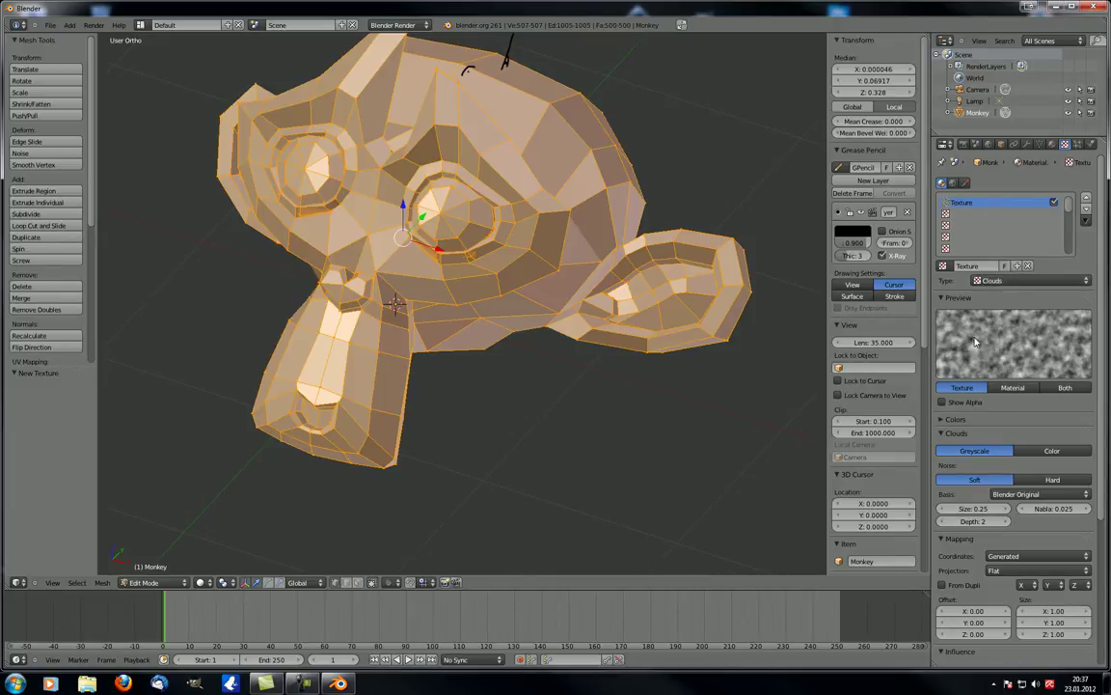
pyautogui.scroll(-2, 636, 357)
pyautogui.moveTo(637, 357); pyautogui.dragTo(595, 359, button='middle')
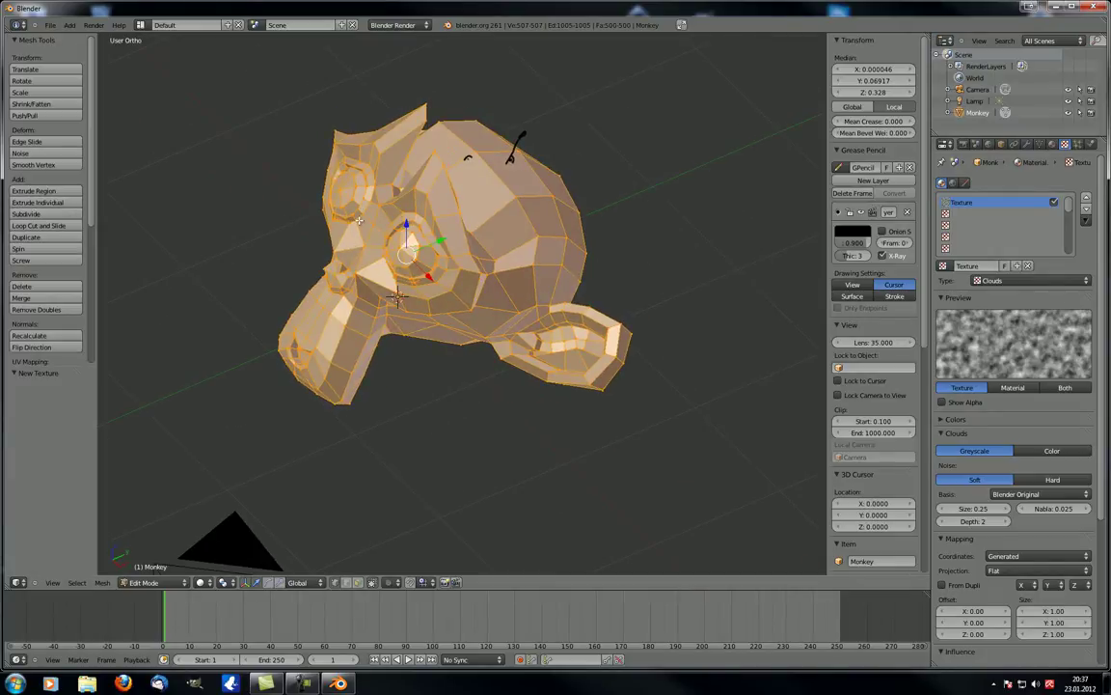
pyautogui.moveTo(359, 220); pyautogui.dragTo(328, 185, button='middle')
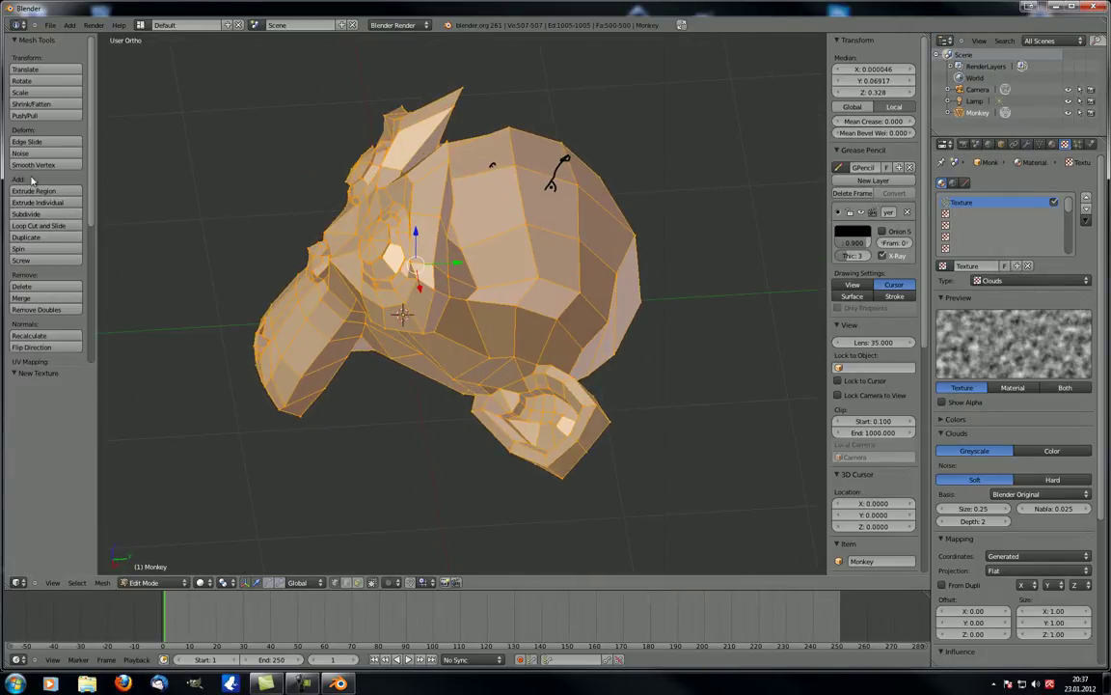
pyautogui.click(38, 154)
pyautogui.click(39, 154)
pyautogui.click(39, 157)
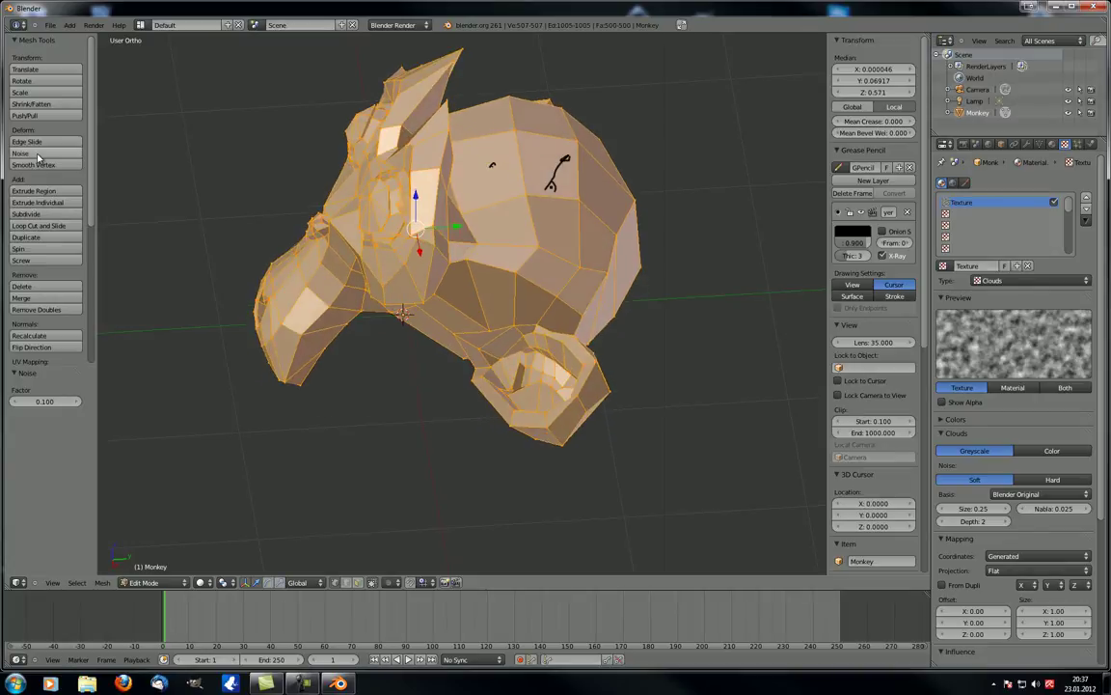
pyautogui.click(39, 155)
pyautogui.click(39, 156)
pyautogui.click(39, 155)
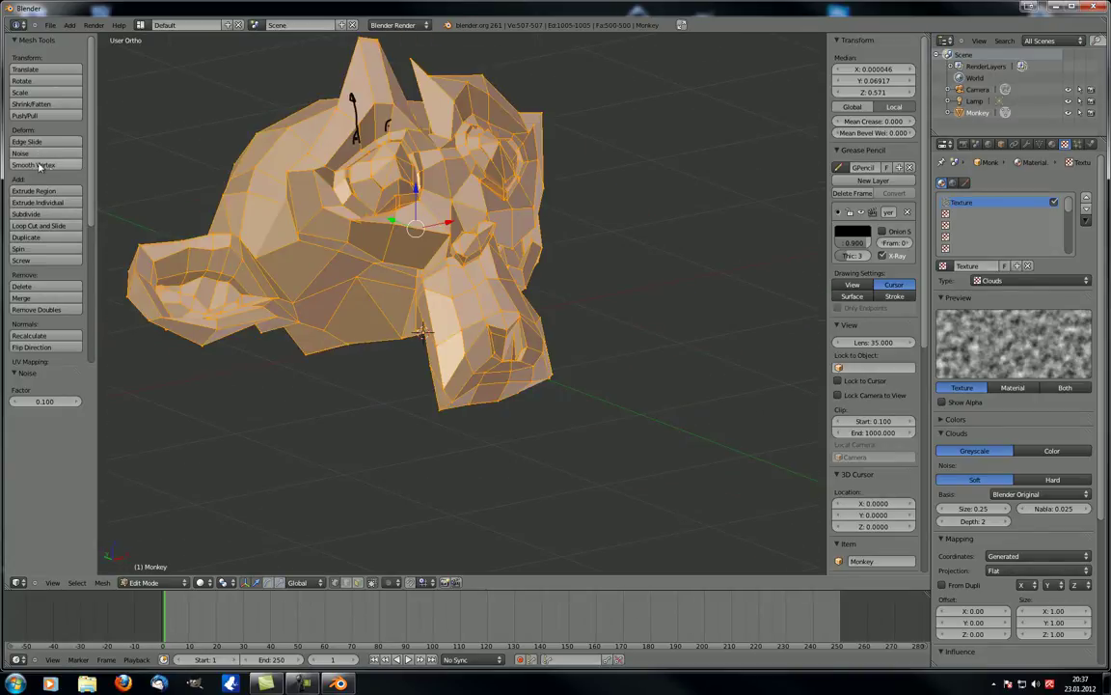
pyautogui.click(40, 158)
pyautogui.click(40, 157)
pyautogui.moveTo(553, 217); pyautogui.dragTo(407, 292, button='middle')
pyautogui.scroll(2, 489, 212)
pyautogui.scroll(-4, 331, 184)
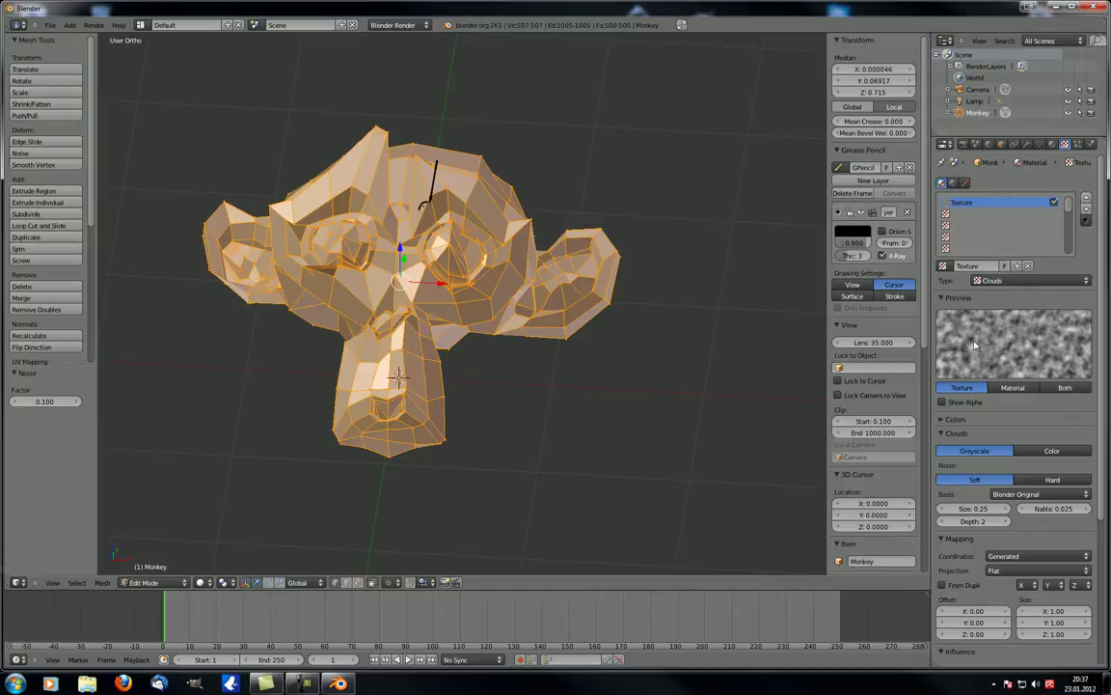
pyautogui.scroll(-3, 482, 307)
pyautogui.moveTo(482, 307); pyautogui.dragTo(418, 304, button='middle')
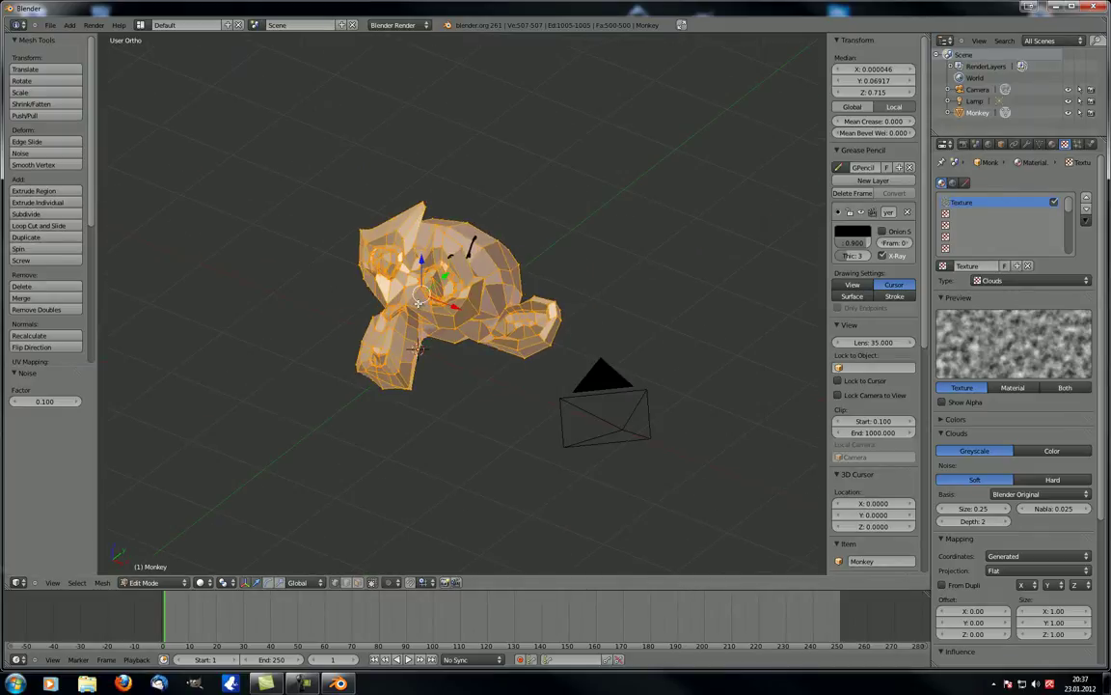
# Undo all the Noise deformations on the monkey mesh
pyautogui.hotkey('ctrl', 'z')
pyautogui.hotkey('ctrl', 'z')
pyautogui.hotkey('ctrl', 'z')
pyautogui.hotkey('ctrl', 'z')
pyautogui.hotkey('ctrl', 'z')
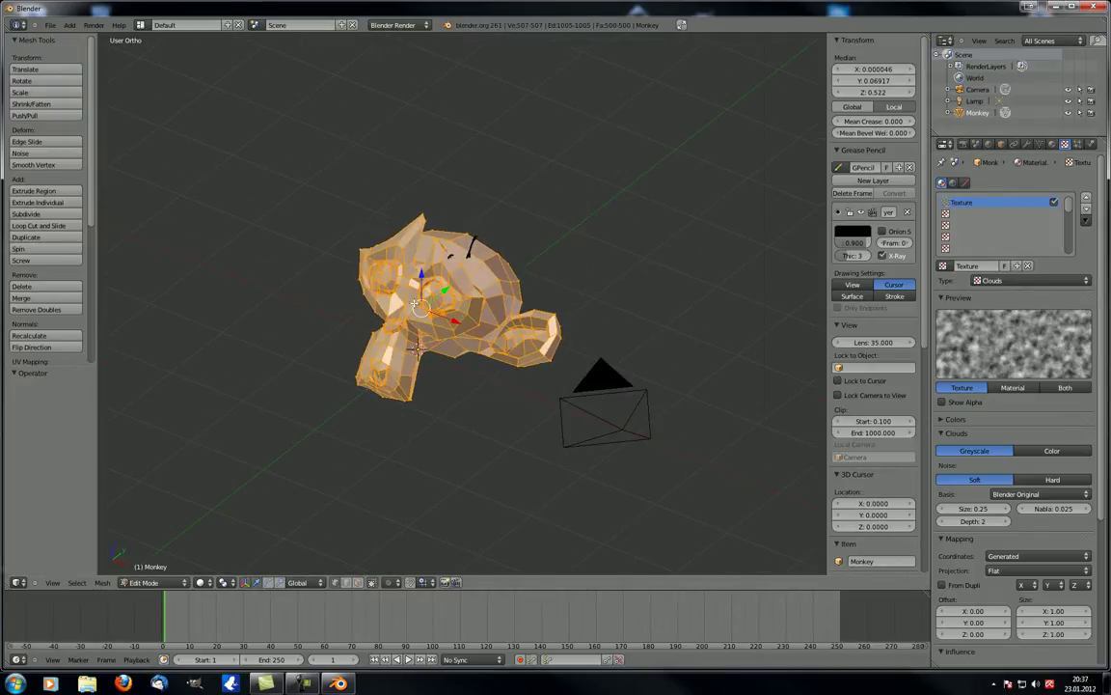
pyautogui.hotkey('ctrl', 'z')
pyautogui.hotkey('ctrl', 'z')
pyautogui.hotkey('ctrl', 'z')
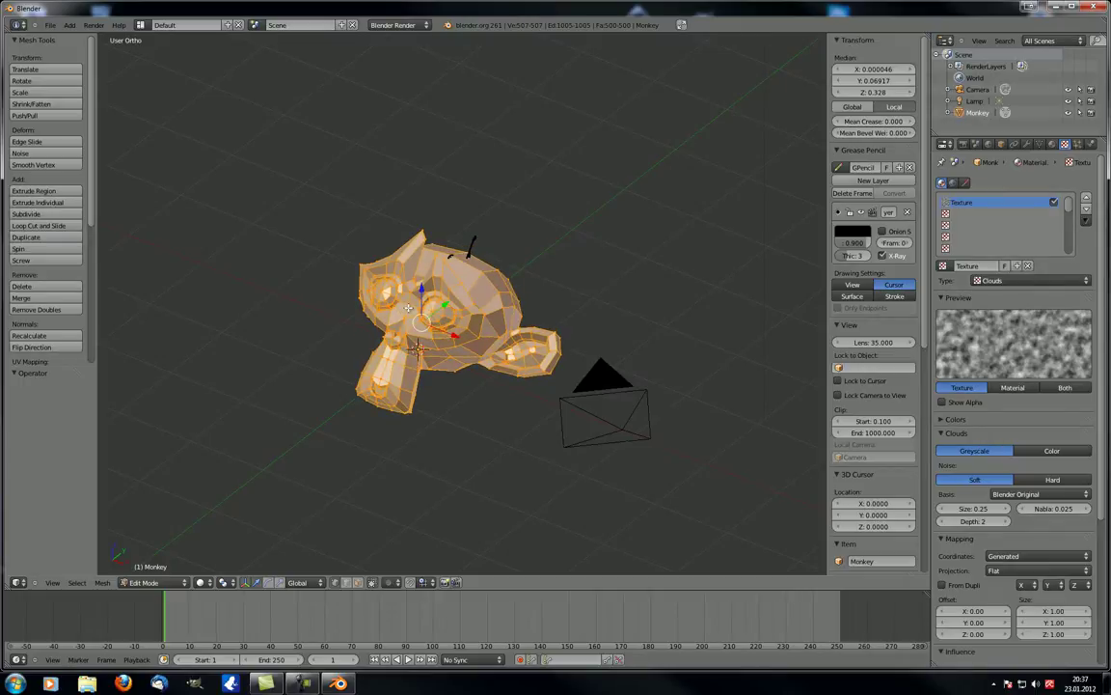
# Switch the monkey to Object Mode and remove its material slot
pyautogui.moveTo(368, 336); pyautogui.dragTo(423, 336, button='middle')
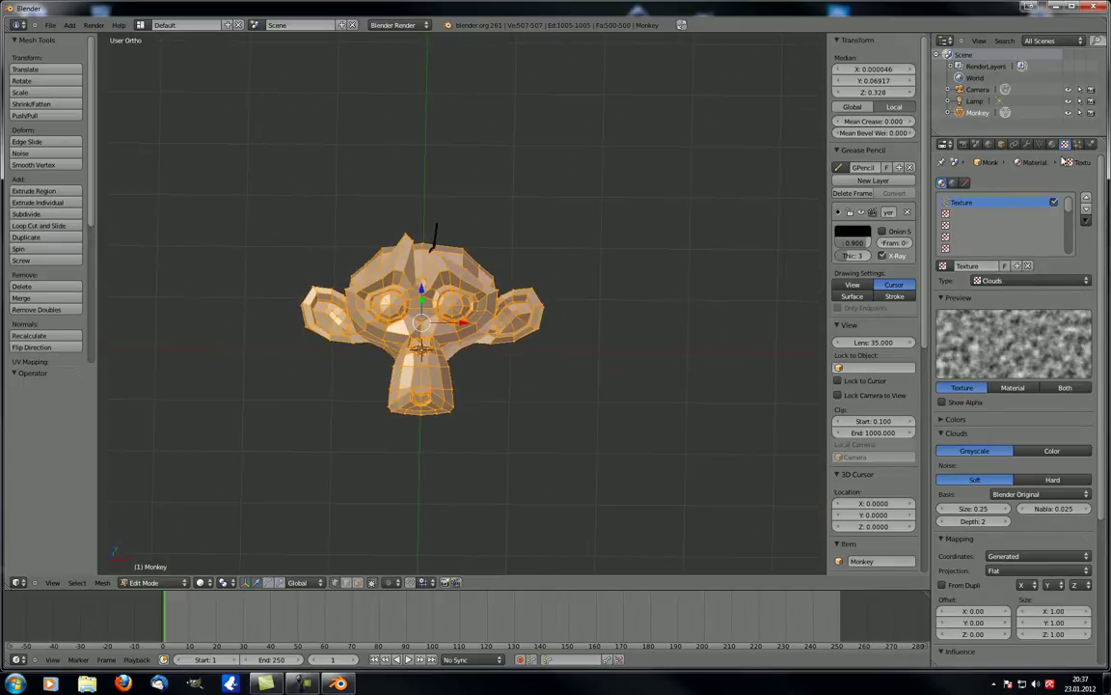
pyautogui.click(1053, 145)
pyautogui.click(1085, 196)
pyautogui.click(576, 353)
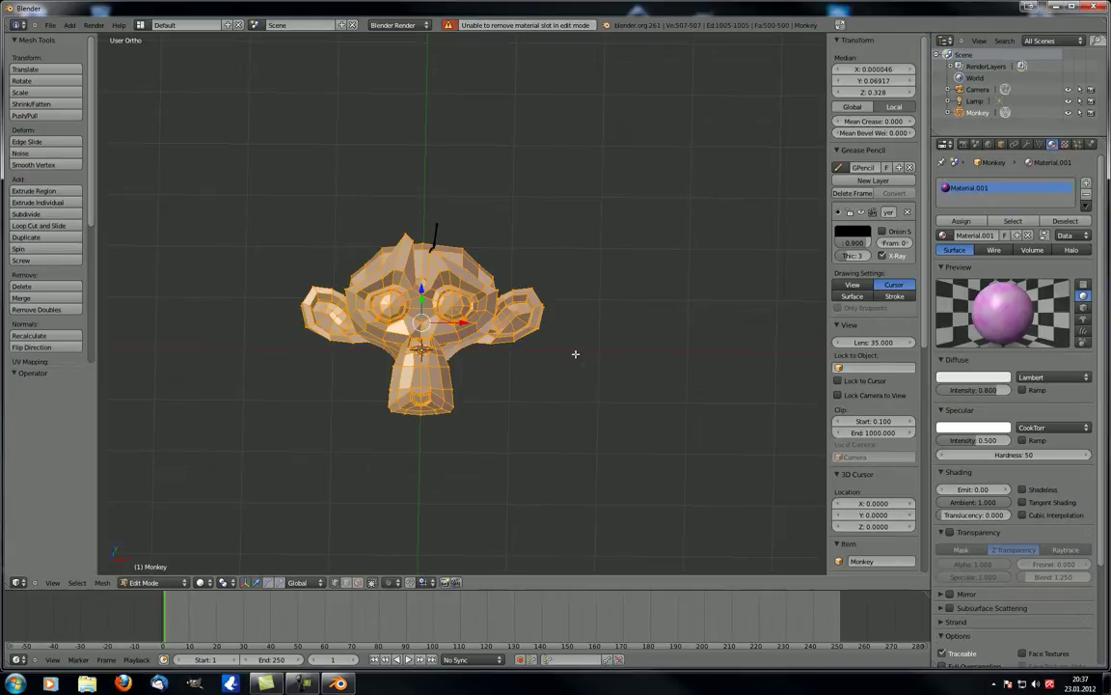
pyautogui.click(151, 582)
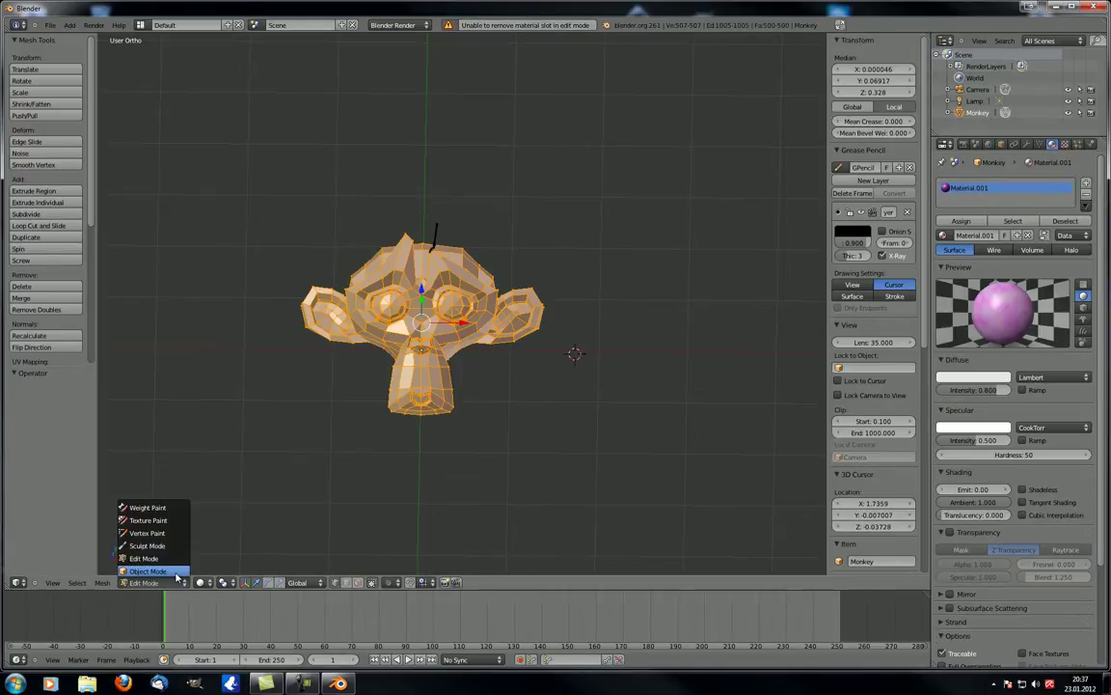
pyautogui.click(150, 568)
pyautogui.click(1085, 197)
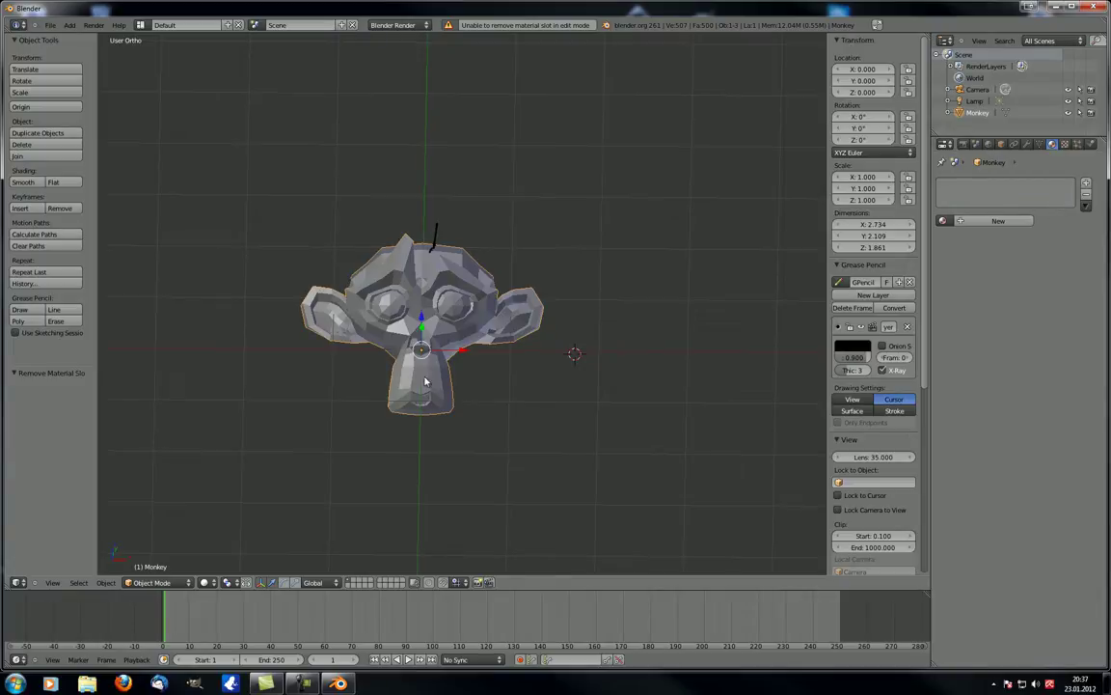
# Return the monkey to Edit Mode with its whole mesh selected
pyautogui.press('Tab')
pyautogui.moveTo(452, 291); pyautogui.dragTo(417, 312, button='middle')
pyautogui.scroll(4, 432, 324)
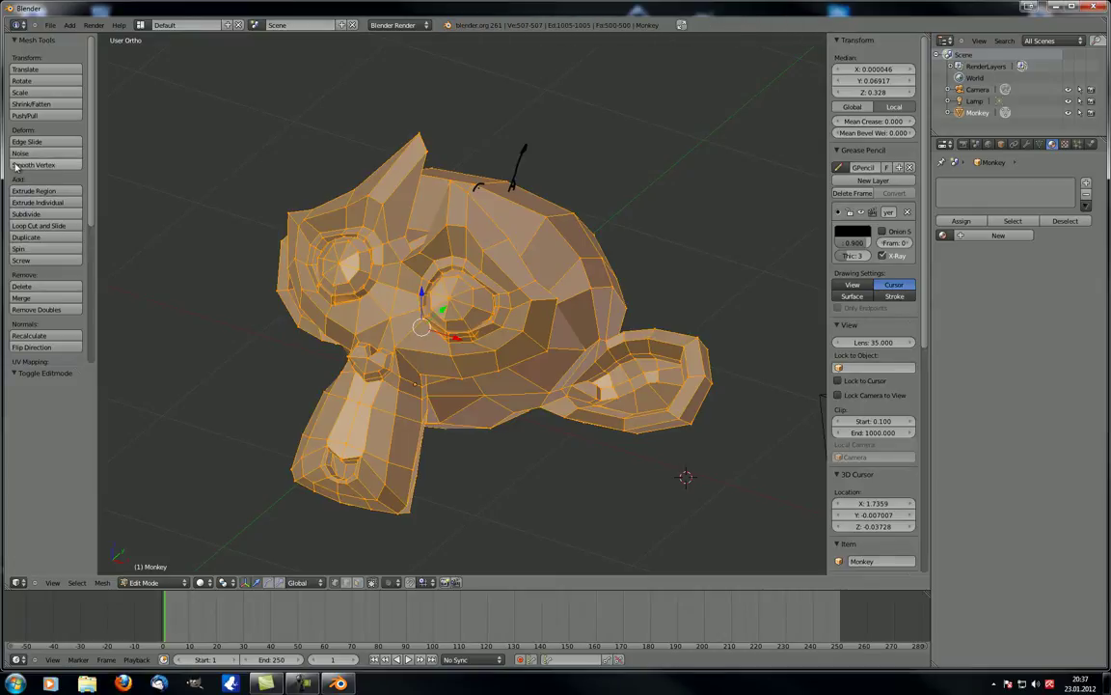
pyautogui.moveTo(291, 206); pyautogui.dragTo(258, 231, button='middle')
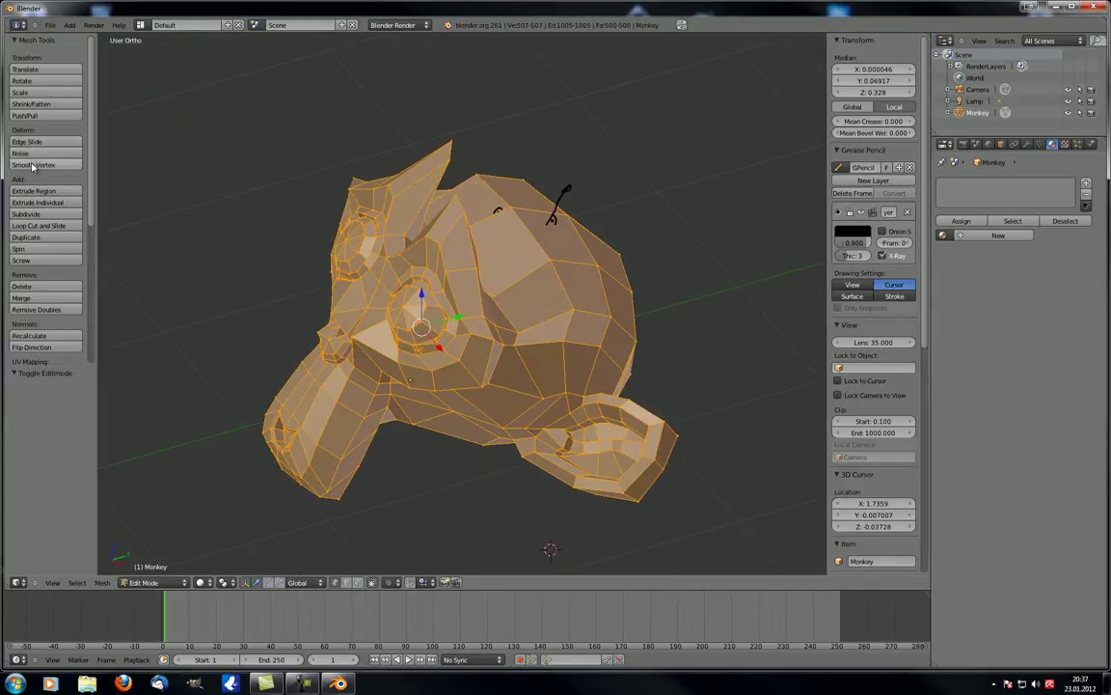
# Switch briefly to Object Mode to view the monkey's surface shading and go back to Edit Mode
pyautogui.press('Tab')
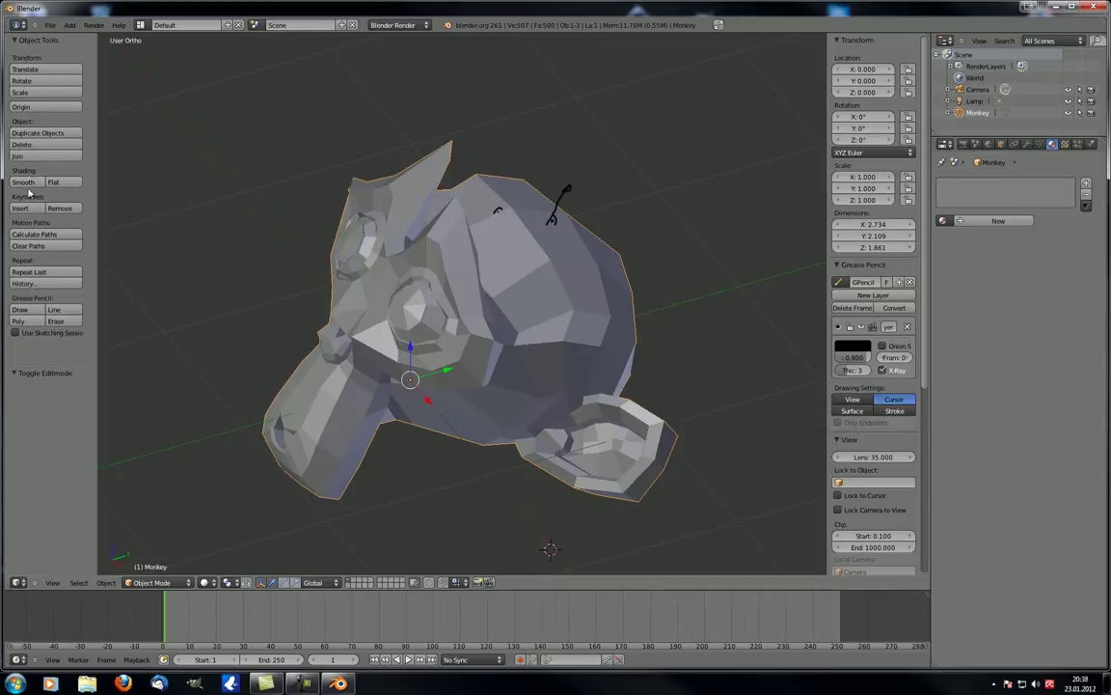
pyautogui.moveTo(437, 249); pyautogui.dragTo(453, 249, button='middle')
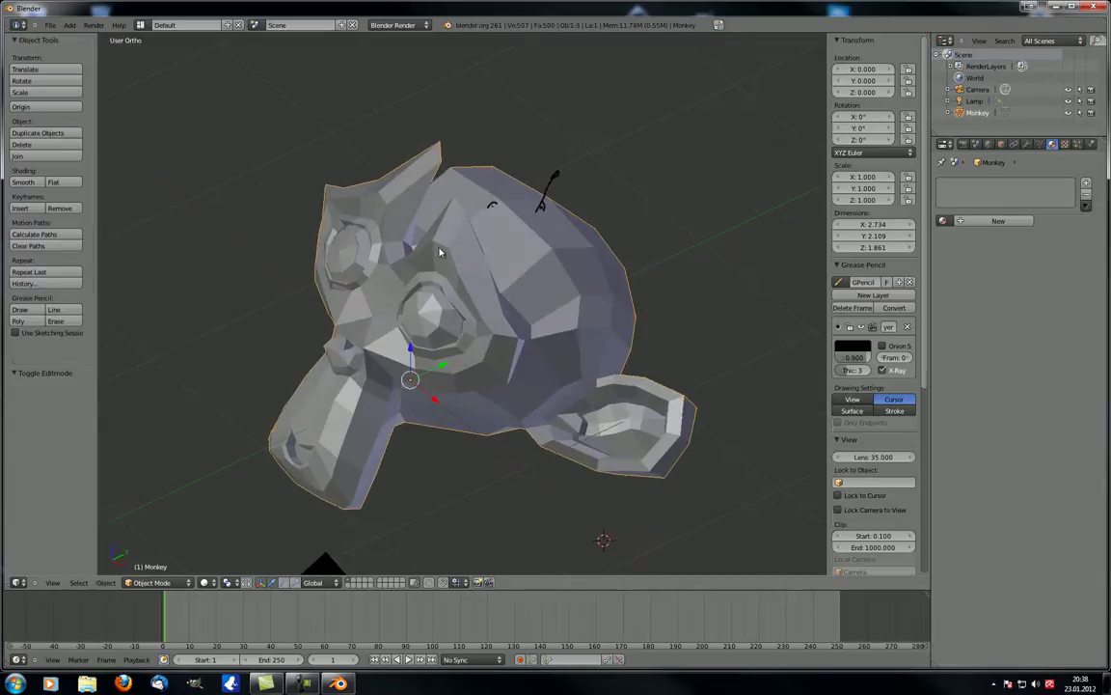
pyautogui.press('Tab')
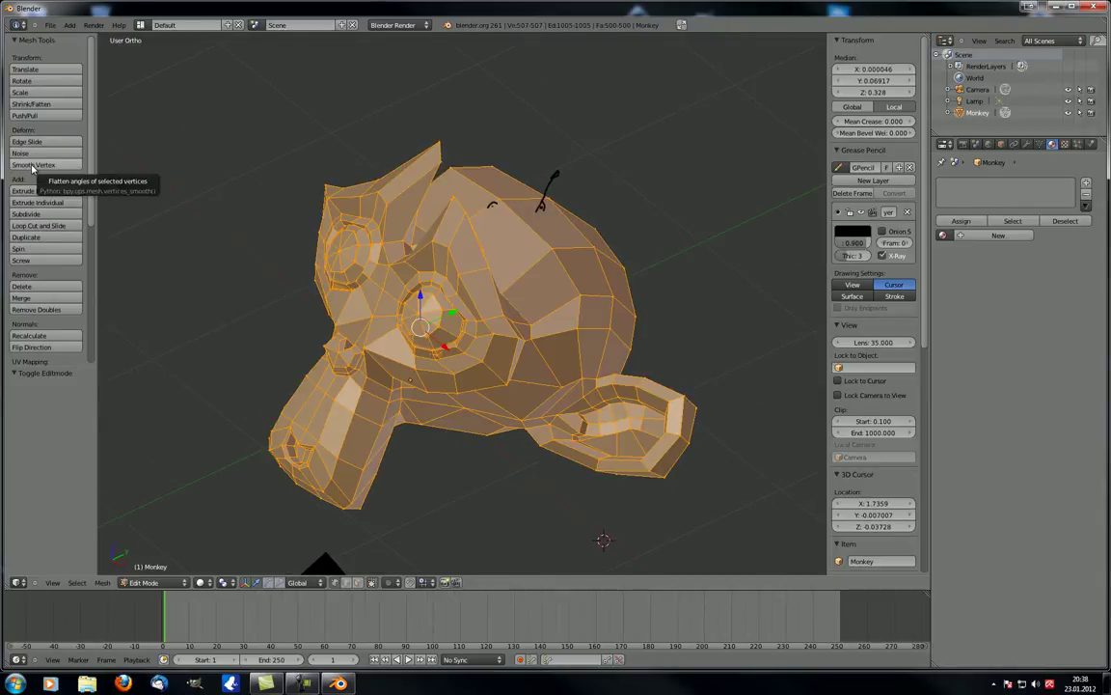
pyautogui.moveTo(273, 248); pyautogui.dragTo(248, 241, button='middle')
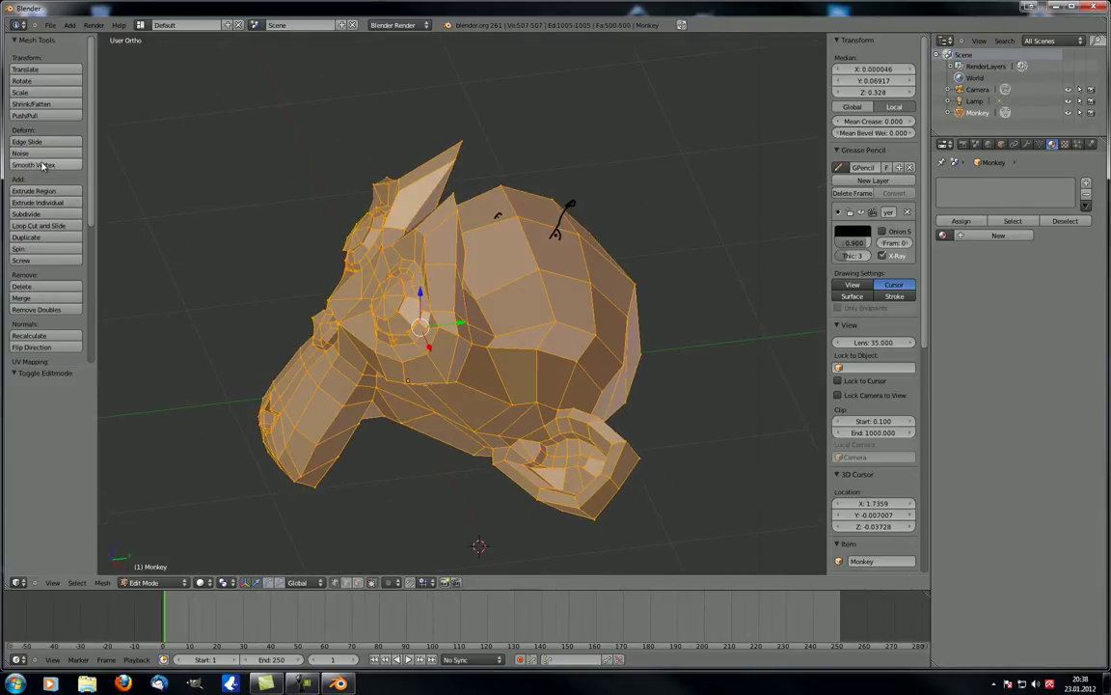
# Apply Smooth Vertex about eight times to the whole monkey mesh
pyautogui.click(38, 165)
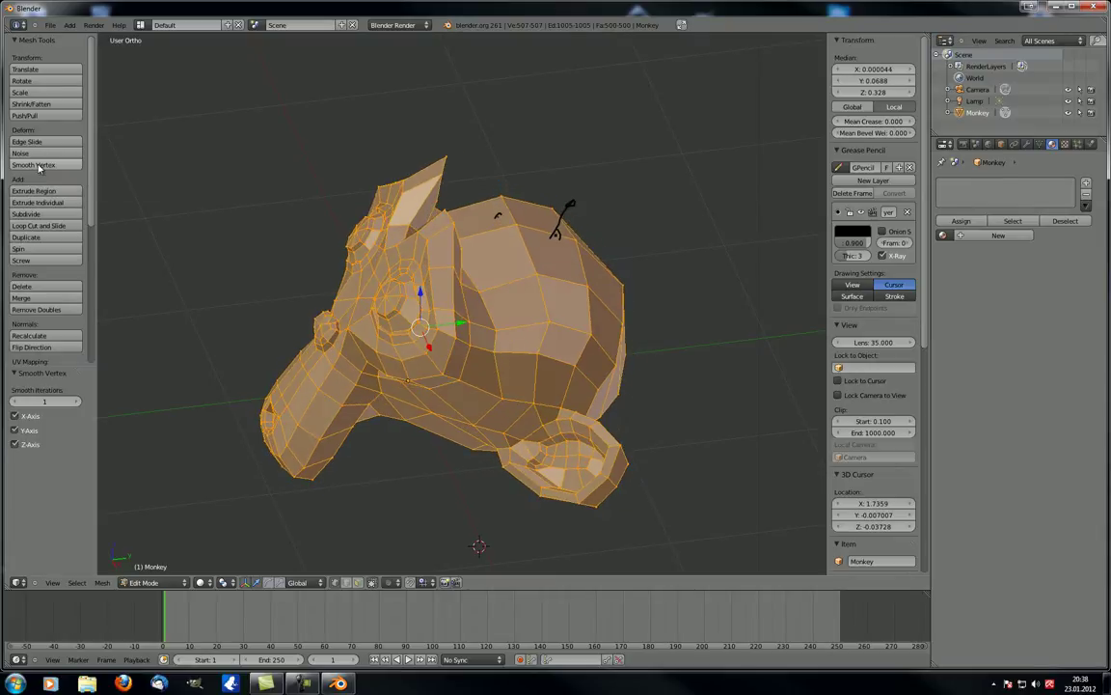
pyautogui.click(38, 166)
pyautogui.click(38, 166)
pyautogui.click(38, 166)
pyautogui.click(39, 166)
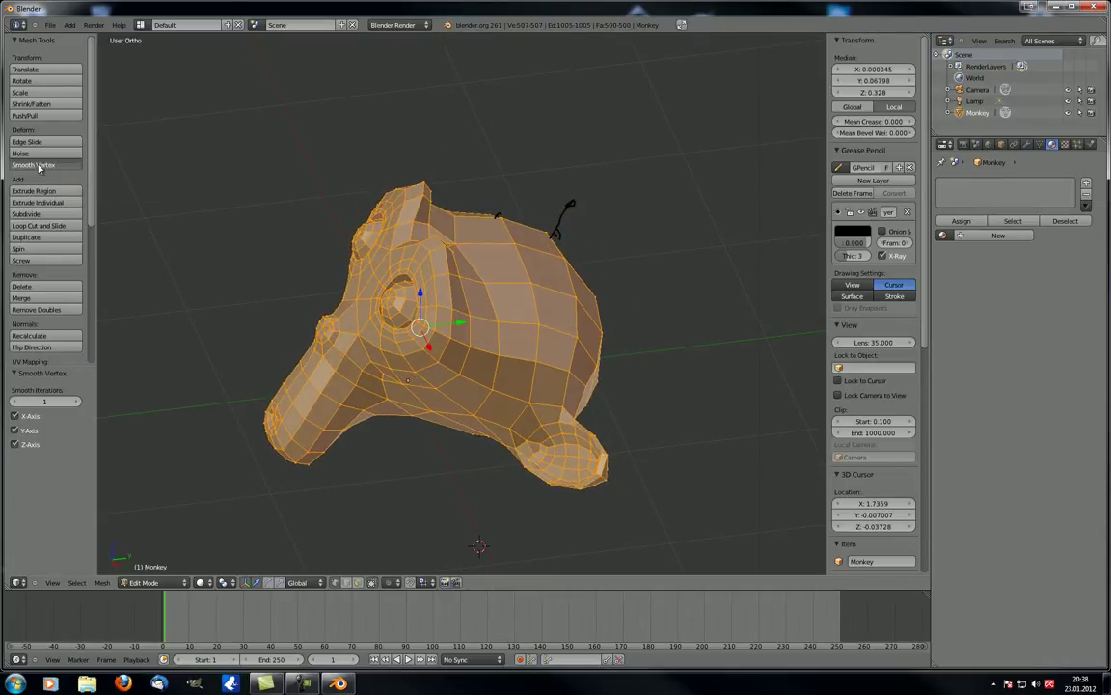
pyautogui.click(38, 167)
pyautogui.click(39, 167)
pyautogui.click(39, 167)
pyautogui.click(39, 167)
# Examine the smoothed monkey mesh from the front, sides and back, including a close view of the eyes
pyautogui.moveTo(265, 253); pyautogui.dragTo(772, 386, button='middle')
pyautogui.scroll(3, 376, 271)
pyautogui.moveTo(376, 271); pyautogui.dragTo(424, 246, button='middle')
pyautogui.scroll(-4, 425, 232)
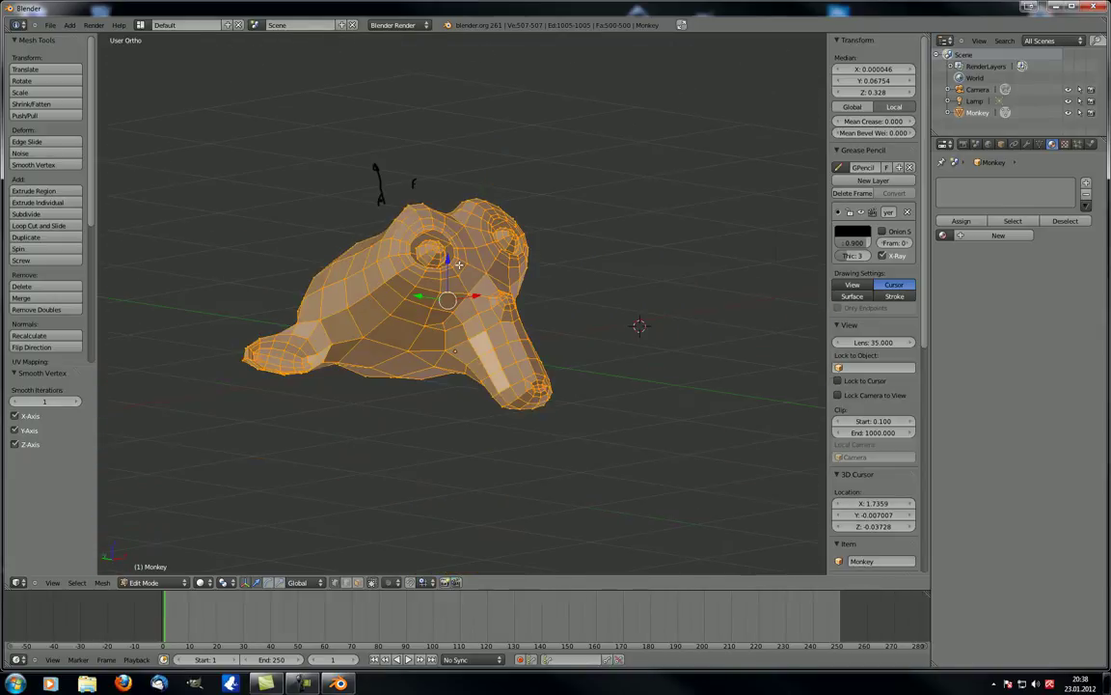
pyautogui.moveTo(408, 193); pyautogui.dragTo(299, 239, button='middle')
pyautogui.scroll(3, 298, 239)
pyautogui.moveTo(415, 255); pyautogui.dragTo(229, 241, button='middle')
pyautogui.scroll(4, 451, 294)
pyautogui.moveTo(452, 294); pyautogui.dragTo(401, 260, button='middle')
pyautogui.scroll(-4, 401, 260)
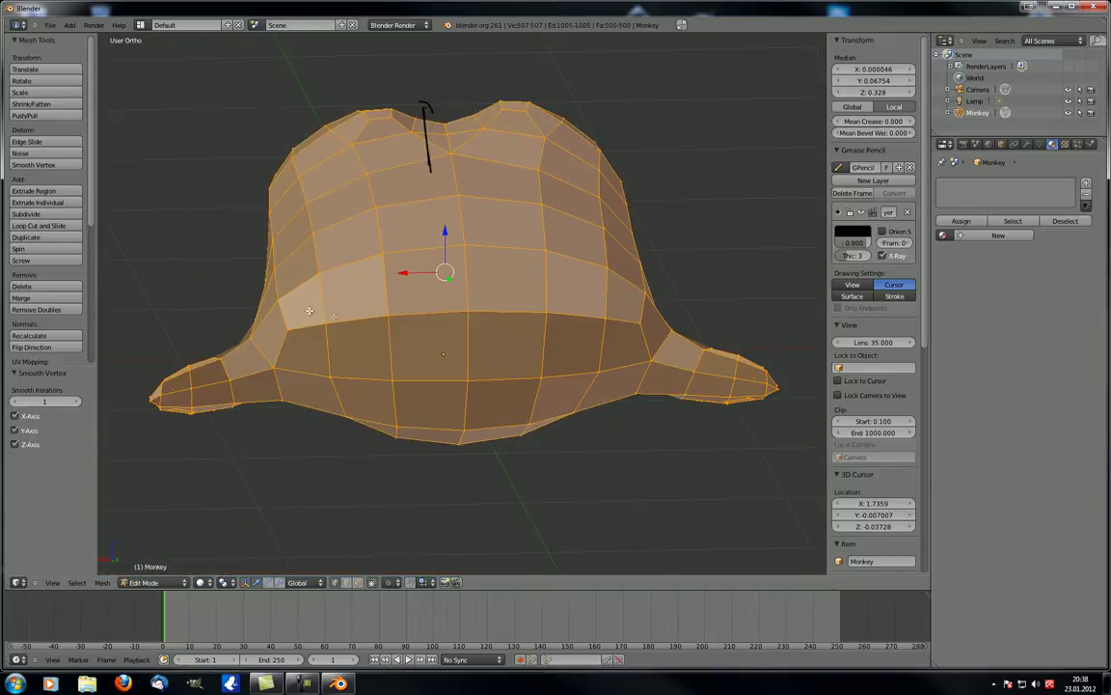
pyautogui.moveTo(310, 308); pyautogui.dragTo(582, 316, button='middle')
pyautogui.scroll(-2, 569, 307)
pyautogui.moveTo(404, 193); pyautogui.dragTo(436, 244, button='middle')
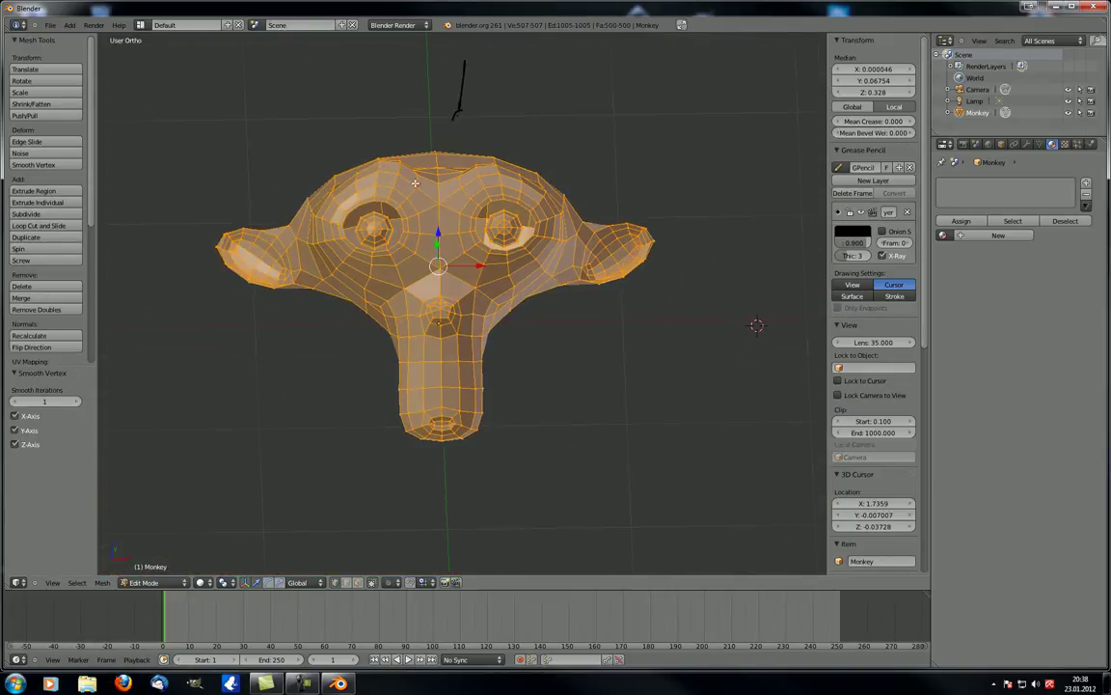
pyautogui.scroll(2, 413, 183)
pyautogui.keyDown('shift'); pyautogui.moveTo(365, 187); pyautogui.dragTo(374, 287, button='middle'); pyautogui.keyUp('shift')
pyautogui.scroll(3, 374, 287)
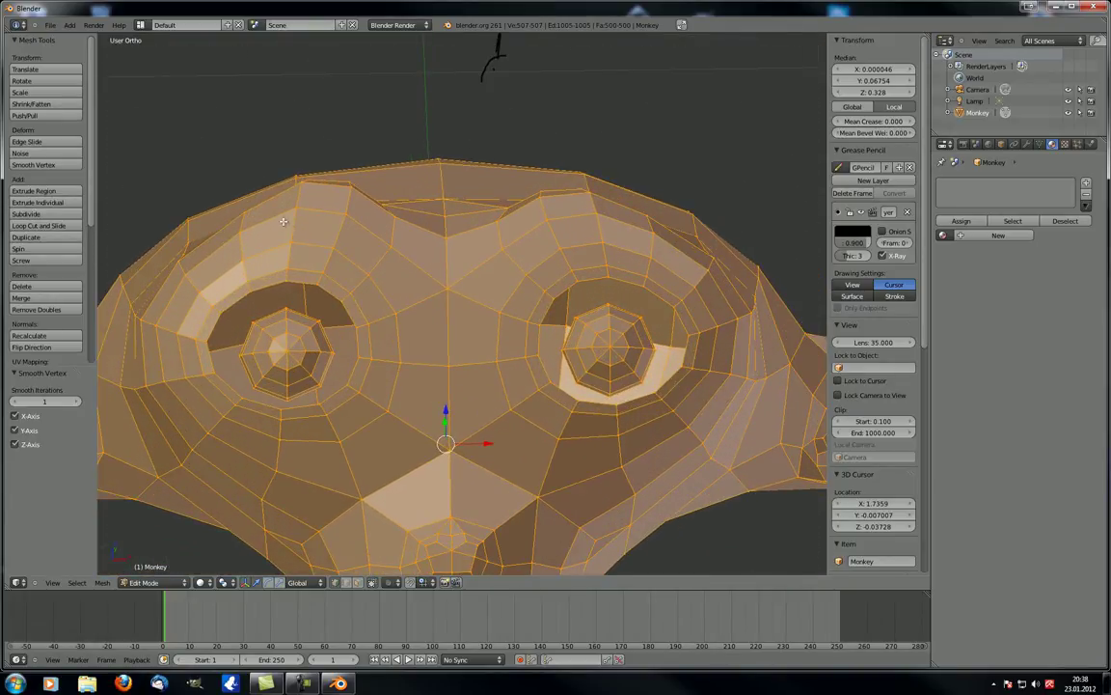
pyautogui.moveTo(295, 198); pyautogui.dragTo(344, 167, button='middle')
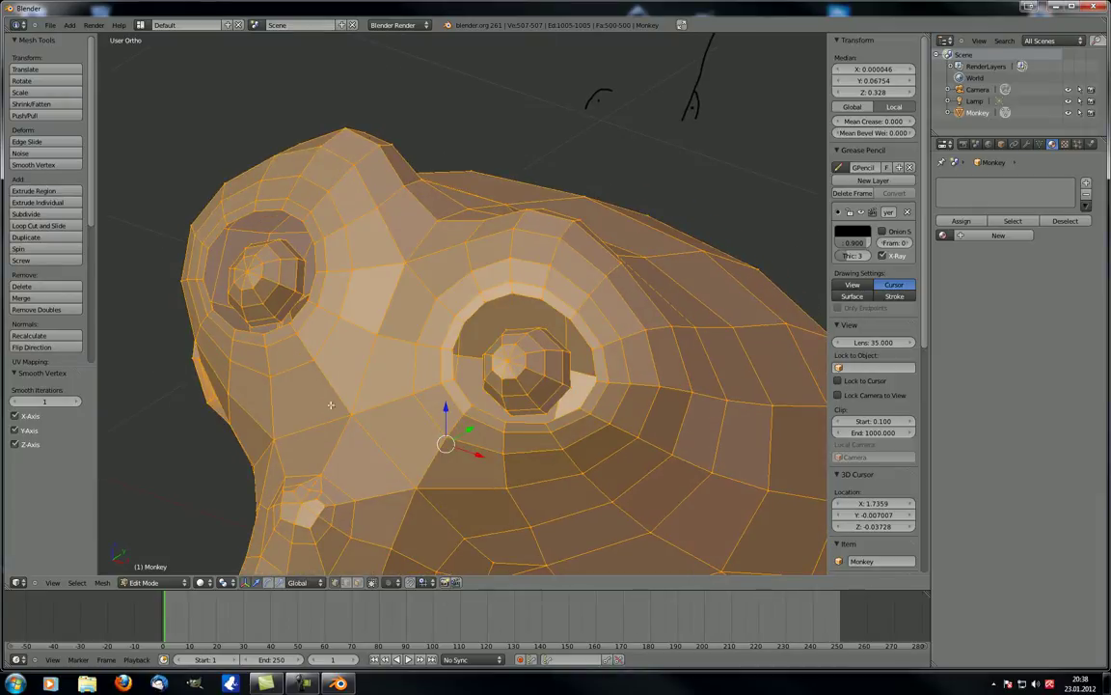
pyautogui.keyDown('shift'); pyautogui.moveTo(331, 405); pyautogui.dragTo(295, 223, button='middle'); pyautogui.keyUp('shift')
pyautogui.scroll(-3, 295, 223)
pyautogui.moveTo(328, 276); pyautogui.dragTo(350, 286, button='middle')
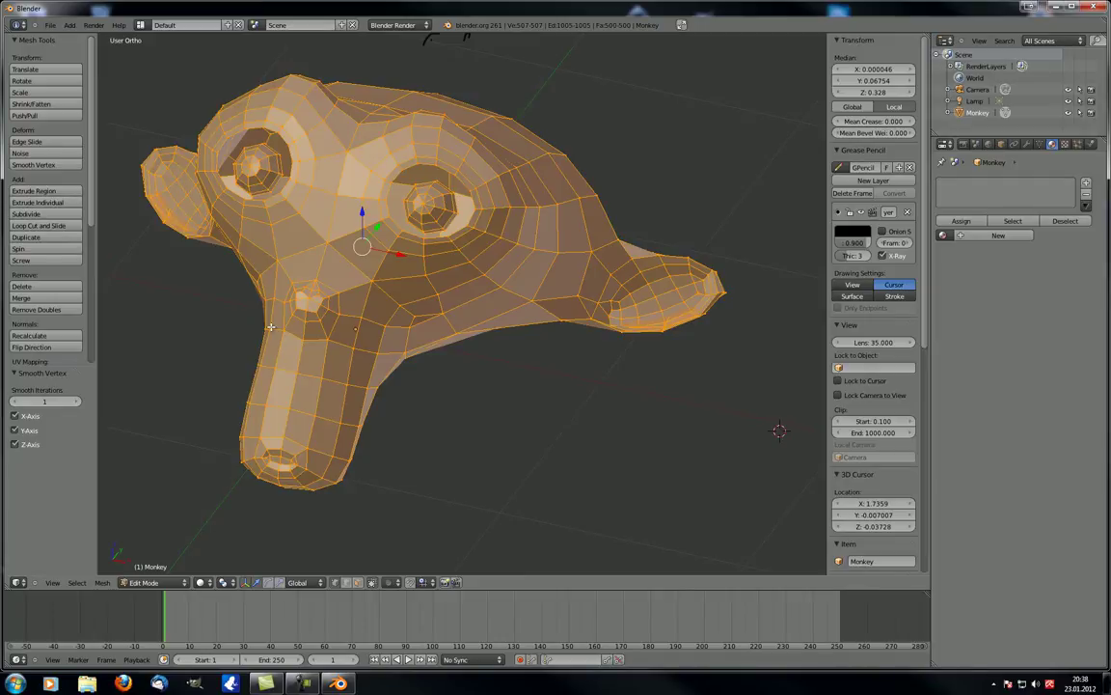
# Raise the iterations of the last Smooth Vertex operation to an extreme value and settle on 100
pyautogui.moveTo(36, 398); pyautogui.dragTo(675, 410)
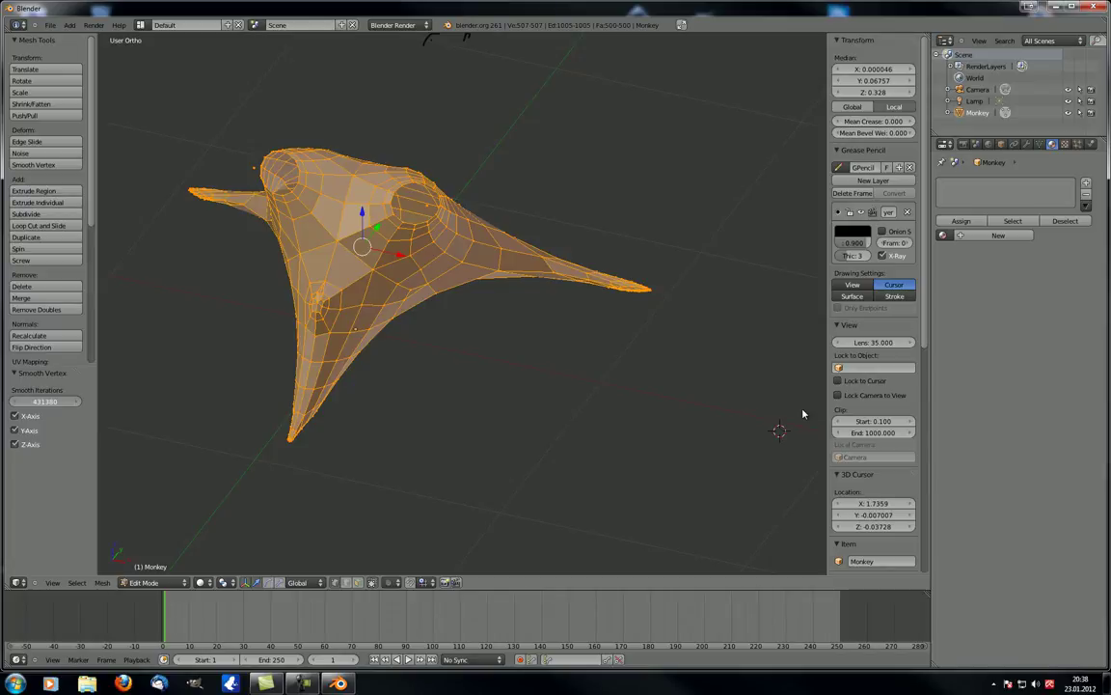
pyautogui.moveTo(666, 310); pyautogui.dragTo(487, 320, button='middle')
pyautogui.scroll(4, 571, 269)
pyautogui.moveTo(468, 377)
pyautogui.mouseDown(button='middle')
pyautogui.moveTo(426, 348)
pyautogui.moveTo(325, 323)
pyautogui.moveTo(218, 322)
pyautogui.moveTo(347, 342)
pyautogui.moveTo(377, 326)
pyautogui.moveTo(422, 335)
pyautogui.moveTo(412, 334)
pyautogui.moveTo(427, 354)
pyautogui.mouseUp(button='middle')
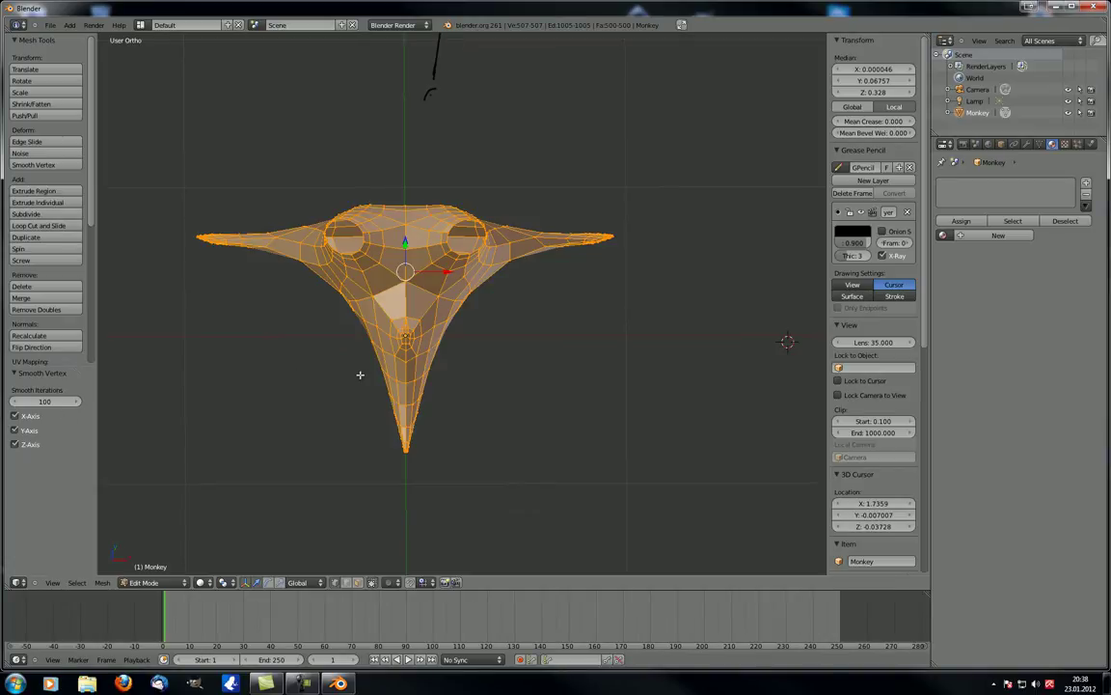
# Undo all the Smooth Vertex operations on the monkey mesh
pyautogui.hotkey('ctrl', 'z')
pyautogui.scroll(-2, 340, 363)
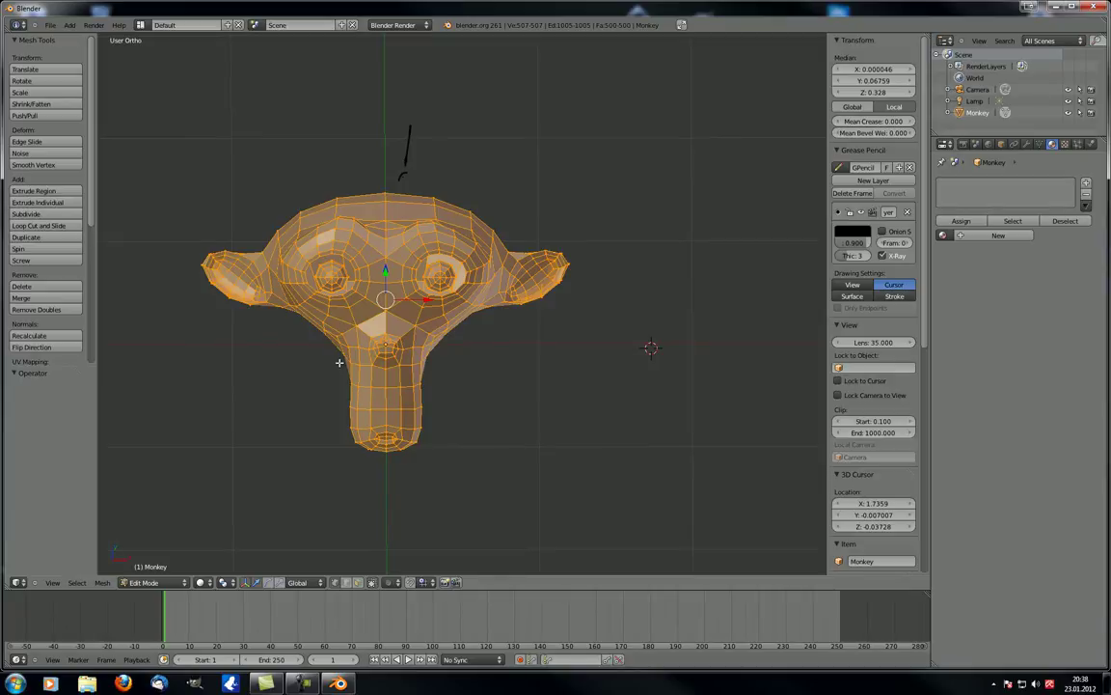
pyautogui.hotkey('ctrl', 'z')
pyautogui.hotkey('ctrl', 'z')
pyautogui.hotkey('ctrl', 'z')
pyautogui.hotkey('ctrl', 'z')
pyautogui.hotkey('ctrl', 'z')
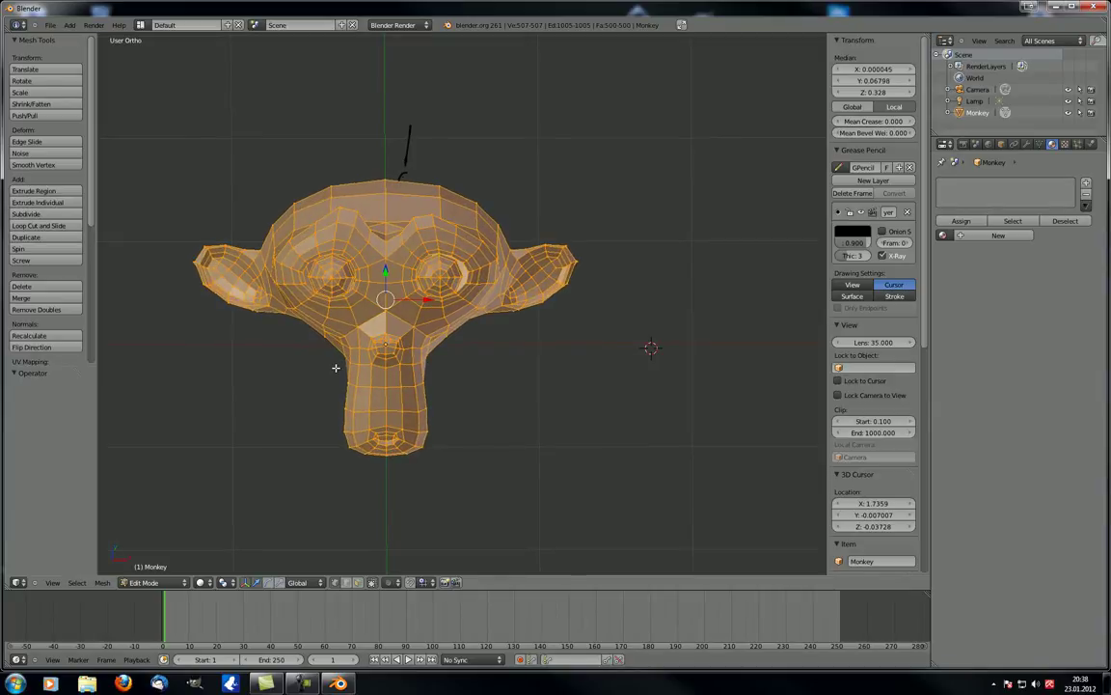
pyautogui.hotkey('ctrl', 'z')
pyautogui.hotkey('ctrl', 'z')
pyautogui.hotkey('ctrl', 'z')
pyautogui.hotkey('ctrl', 'z')
pyautogui.hotkey('ctrl', 'z')
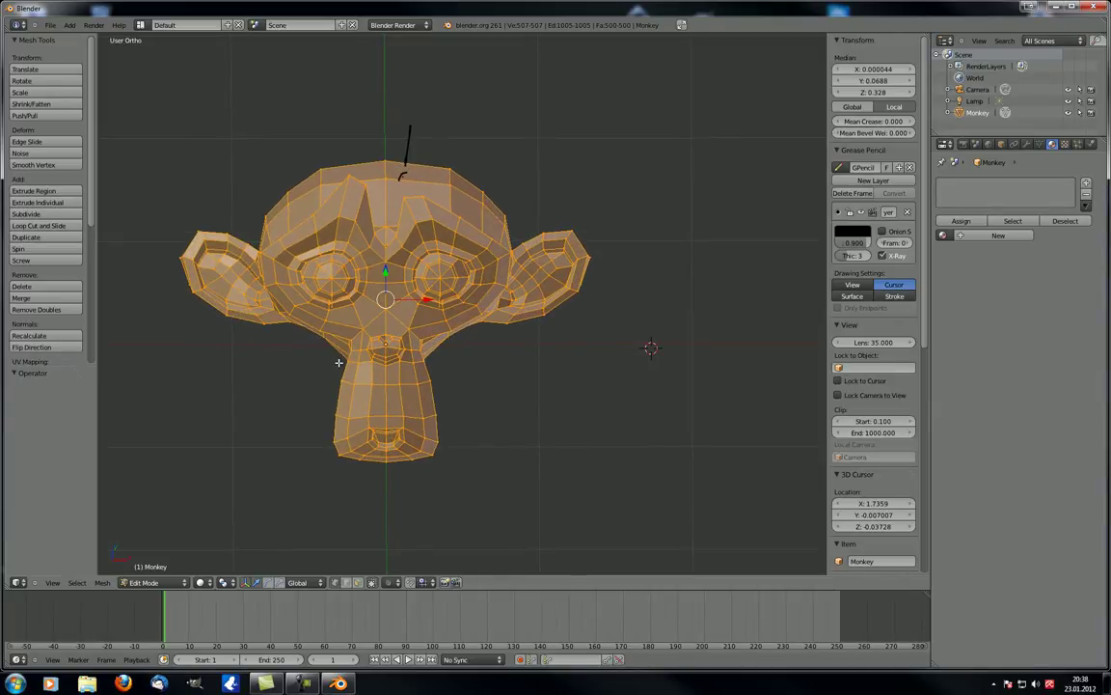
pyautogui.hotkey('ctrl', 'z')
pyautogui.hotkey('ctrl', 'z')
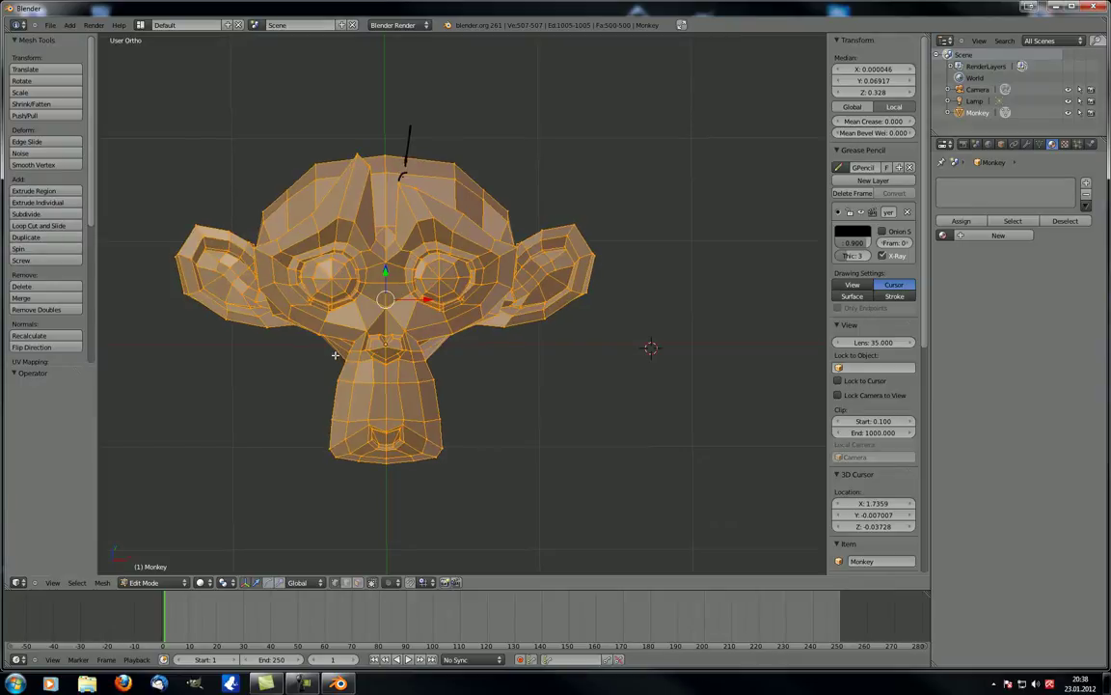
# Try one Smooth Vertex operation on the whole monkey mesh, adjust its iterations, and undo it
pyautogui.click(75, 166)
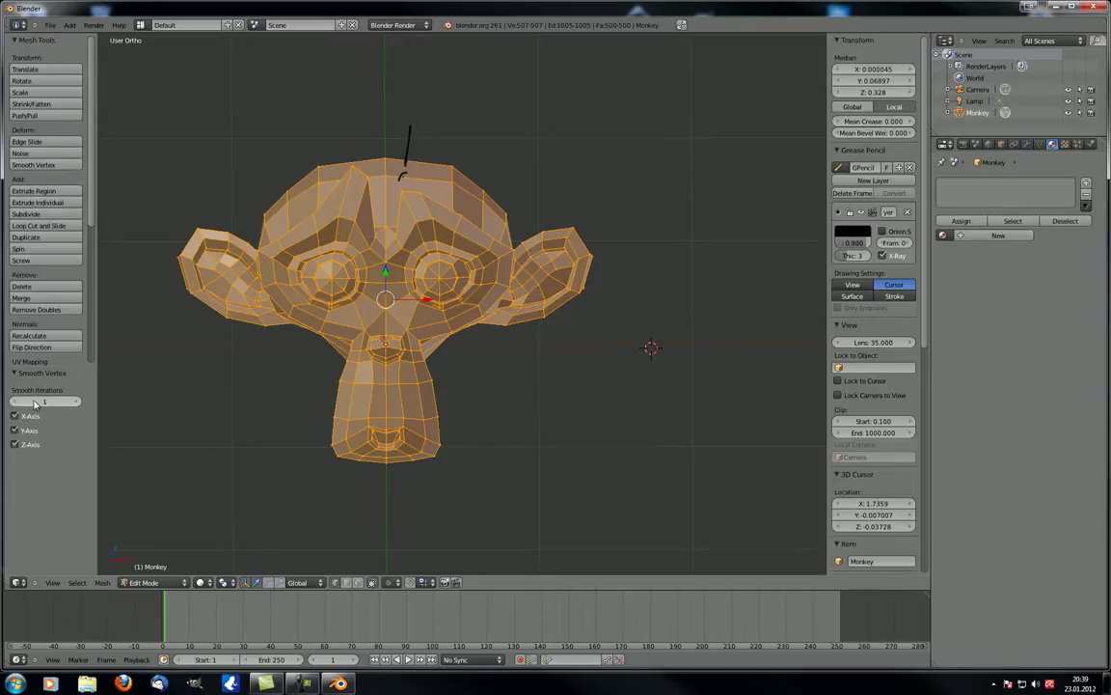
pyautogui.moveTo(35, 404); pyautogui.dragTo(4, 404)
pyautogui.hotkey('ctrl', 'z')
pyautogui.moveTo(223, 397); pyautogui.dragTo(250, 381, button='middle')
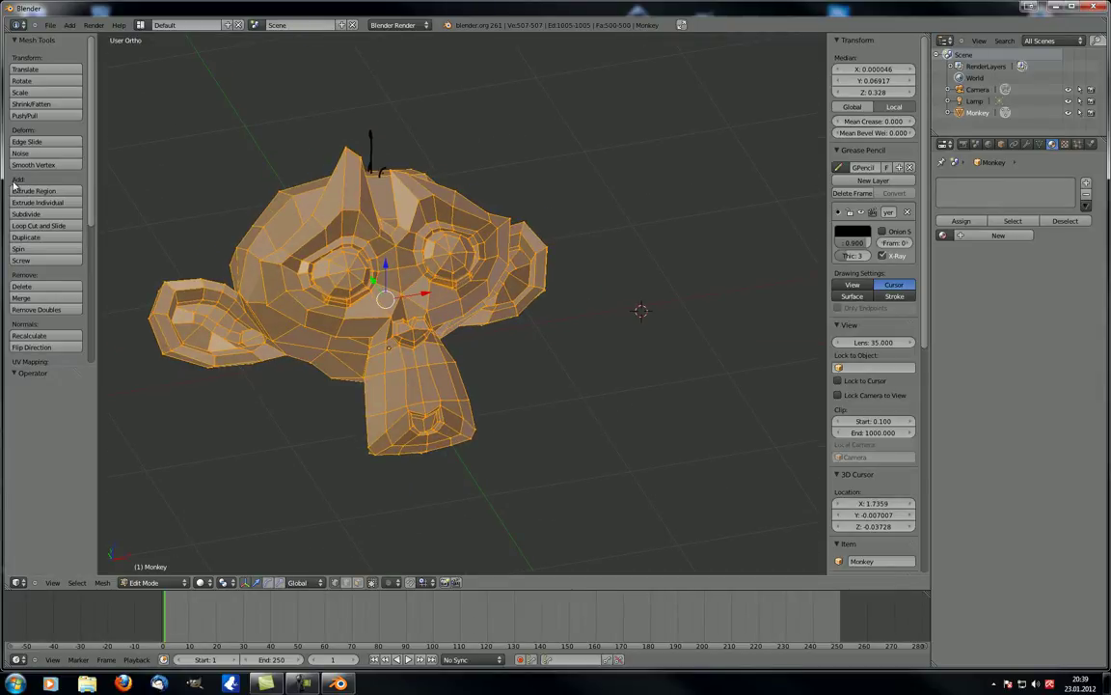
# Delete all vertices of the monkey mesh
pyautogui.moveTo(367, 450); pyautogui.dragTo(320, 460, button='middle')
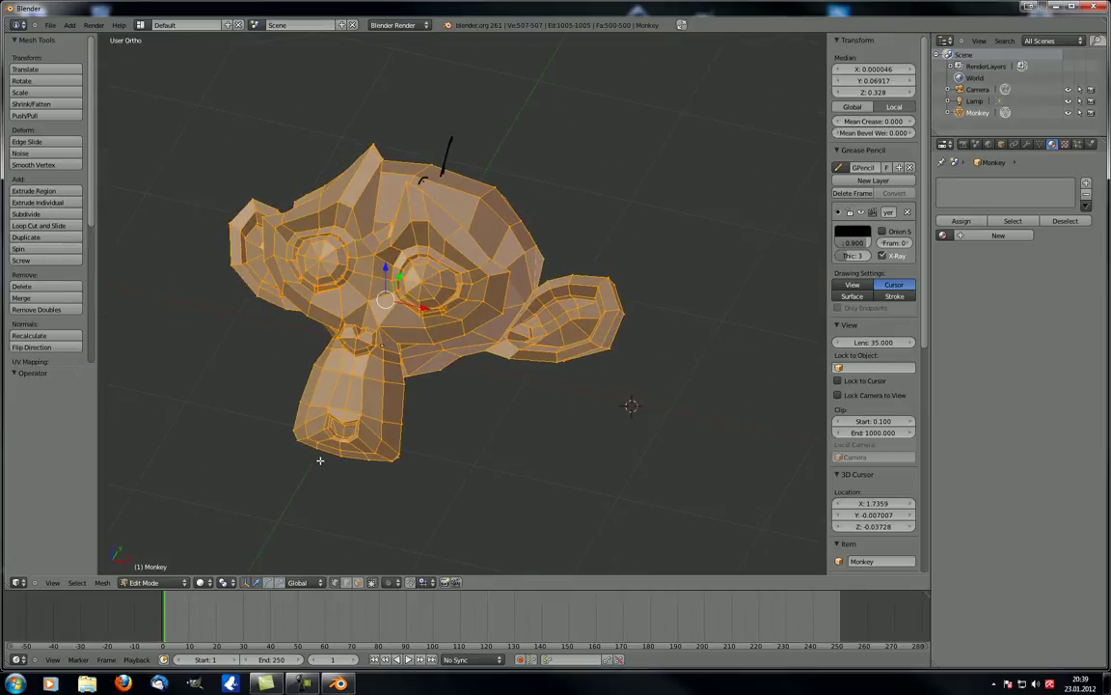
pyautogui.moveTo(288, 413); pyautogui.dragTo(314, 412, button='middle')
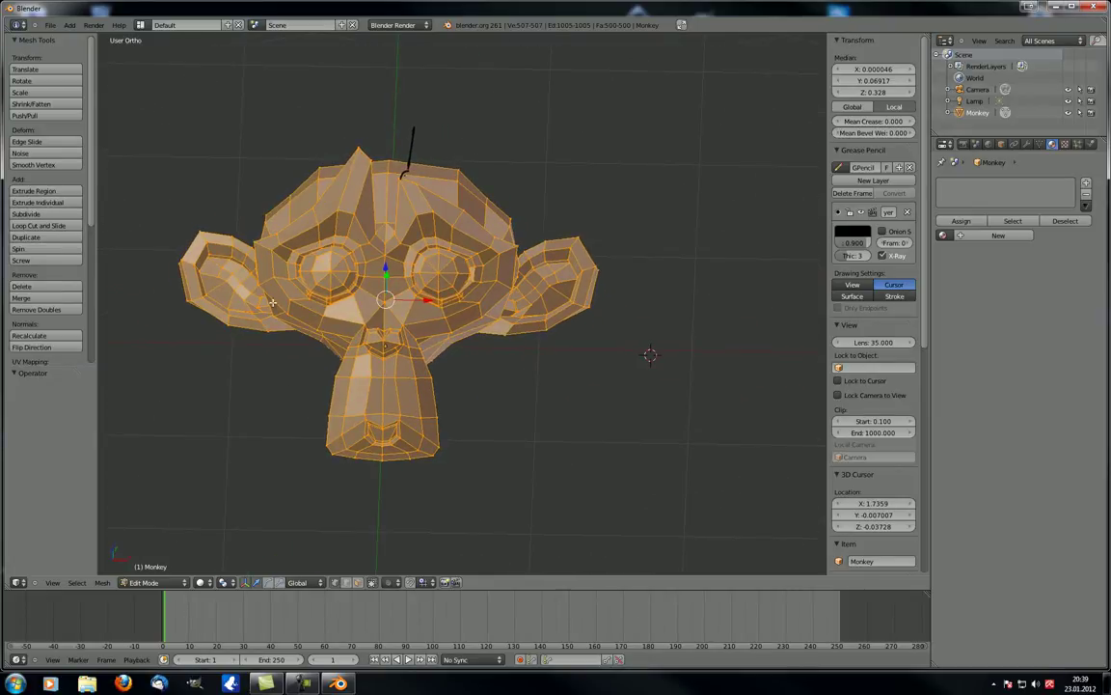
pyautogui.moveTo(225, 329); pyautogui.dragTo(294, 326, button='middle')
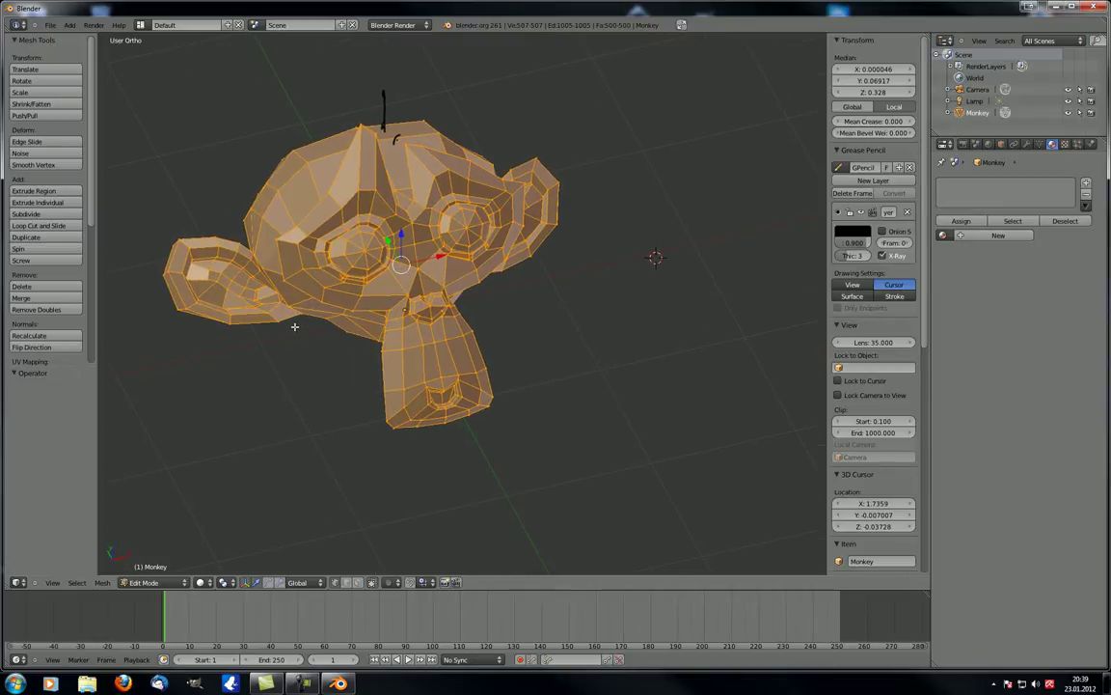
pyautogui.press('x')
pyautogui.click(295, 326)
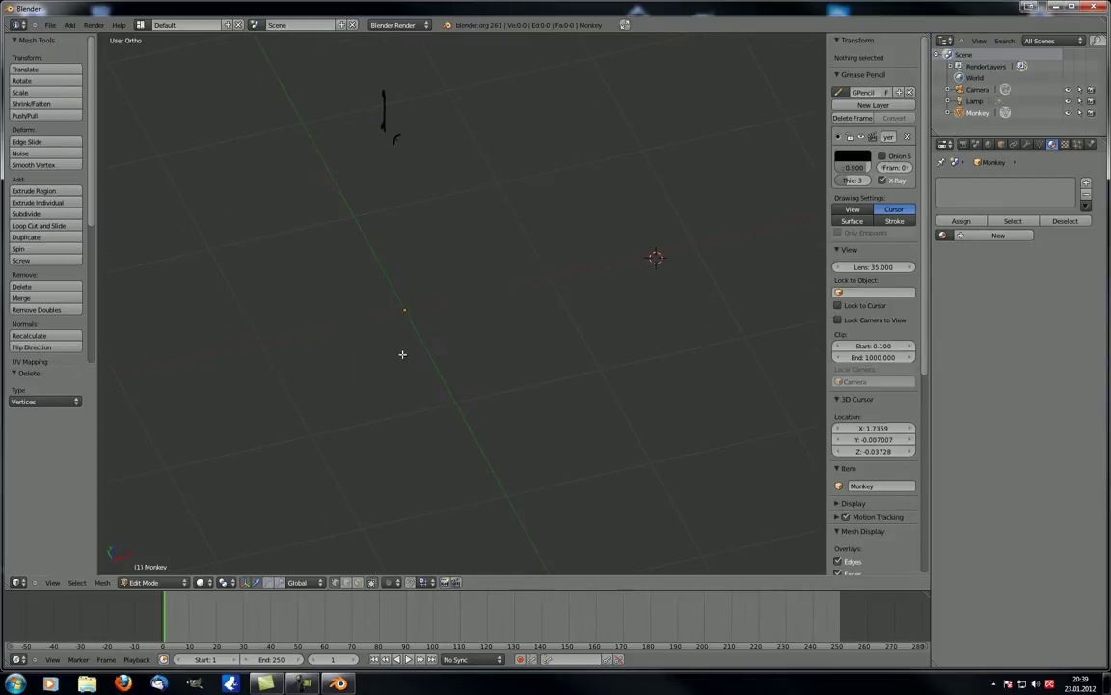
# Add a cube at the off-centre 3D cursor and delete all of its vertices
pyautogui.moveTo(402, 354)
pyautogui.mouseDown(button='middle')
pyautogui.moveTo(365, 320)
pyautogui.moveTo(452, 345)
pyautogui.mouseUp(button='middle')
pyautogui.hotkey('shift', 'a')
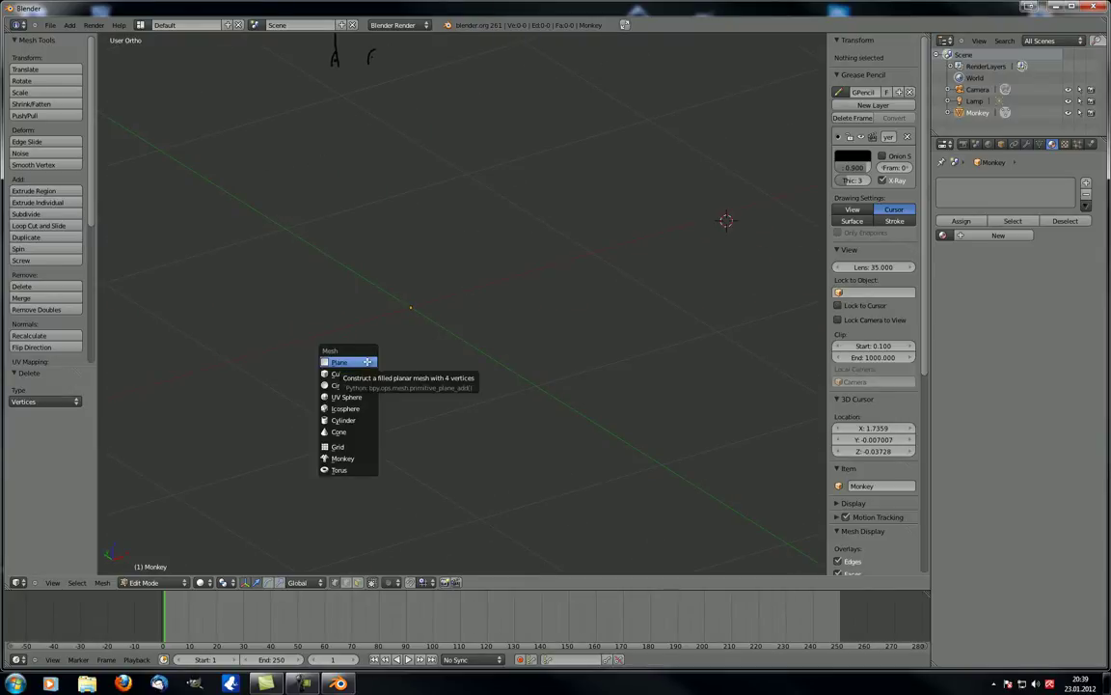
pyautogui.click(363, 373)
pyautogui.scroll(-6, 363, 374)
pyautogui.moveTo(382, 372); pyautogui.dragTo(419, 351, button='middle')
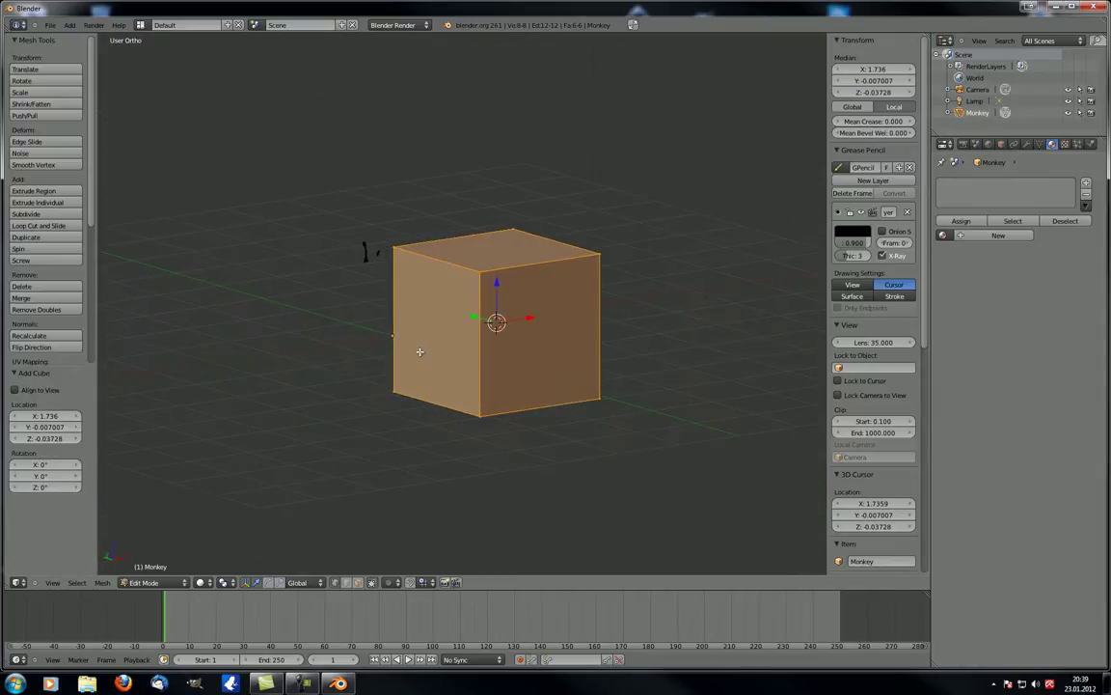
pyautogui.press('x')
pyautogui.click(415, 354)
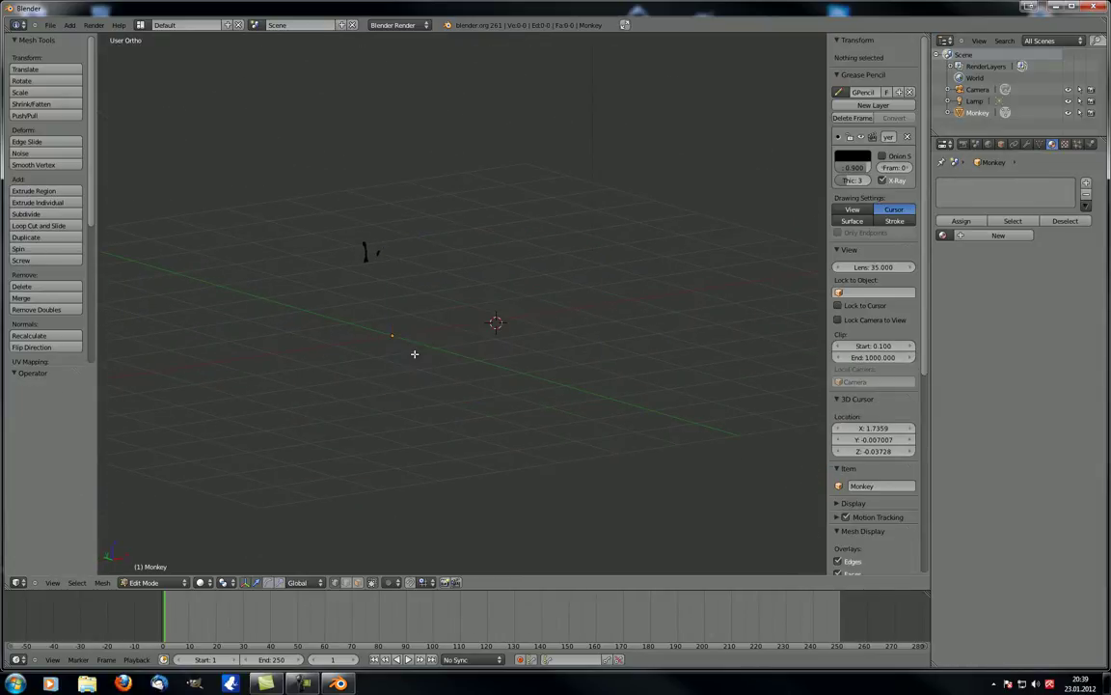
# Reset the 3D cursor to the world origin and add a cube there
pyautogui.hotkey('shift', 'c')
pyautogui.moveTo(414, 355); pyautogui.dragTo(326, 344, button='middle')
pyautogui.hotkey('shift', 'a')
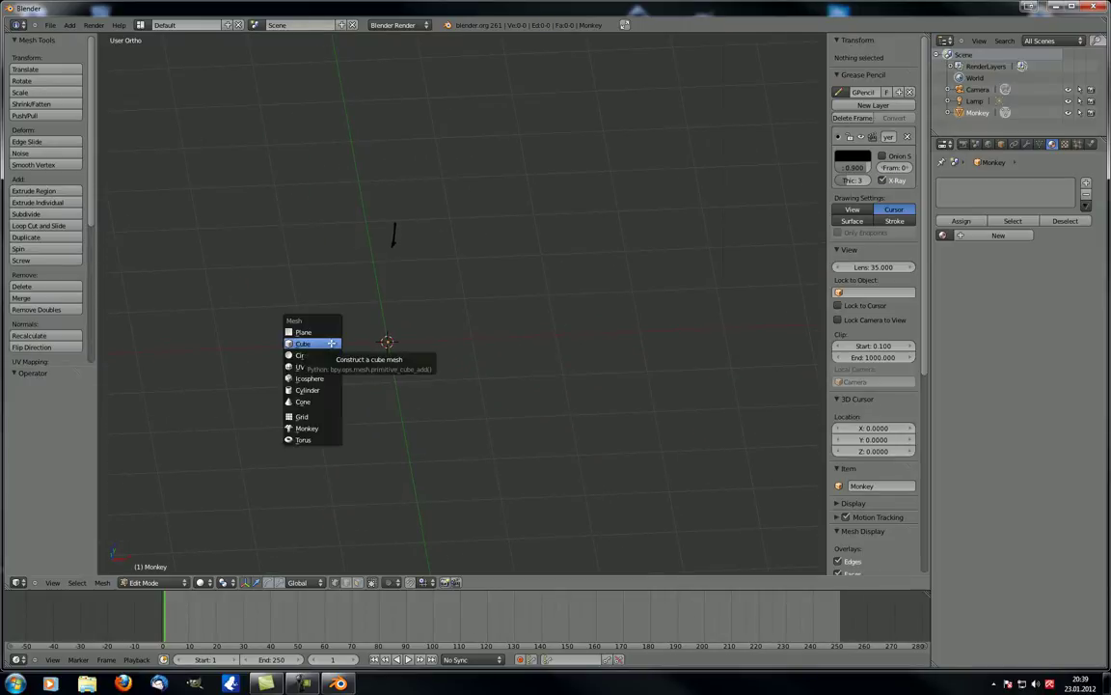
pyautogui.click(326, 345)
pyautogui.moveTo(384, 394); pyautogui.dragTo(380, 363, button='middle')
pyautogui.scroll(1, 404, 369)
# Select the four upper vertices of the cube and extrude the top face about 1.645 upward along its normal
pyautogui.press('a')
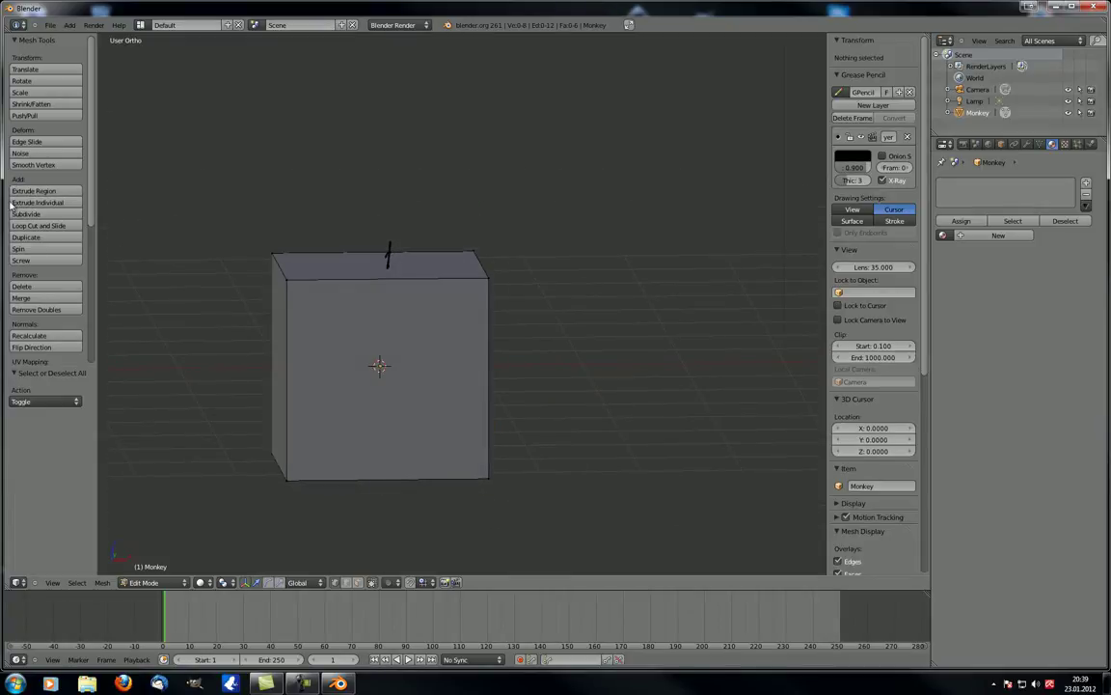
pyautogui.rightClick(289, 279)
pyautogui.keyDown('shift'); pyautogui.rightClick(274, 253); pyautogui.keyUp('shift')
pyautogui.keyDown('shift'); pyautogui.rightClick(474, 250); pyautogui.keyUp('shift')
pyautogui.keyDown('shift'); pyautogui.rightClick(491, 280); pyautogui.keyUp('shift')
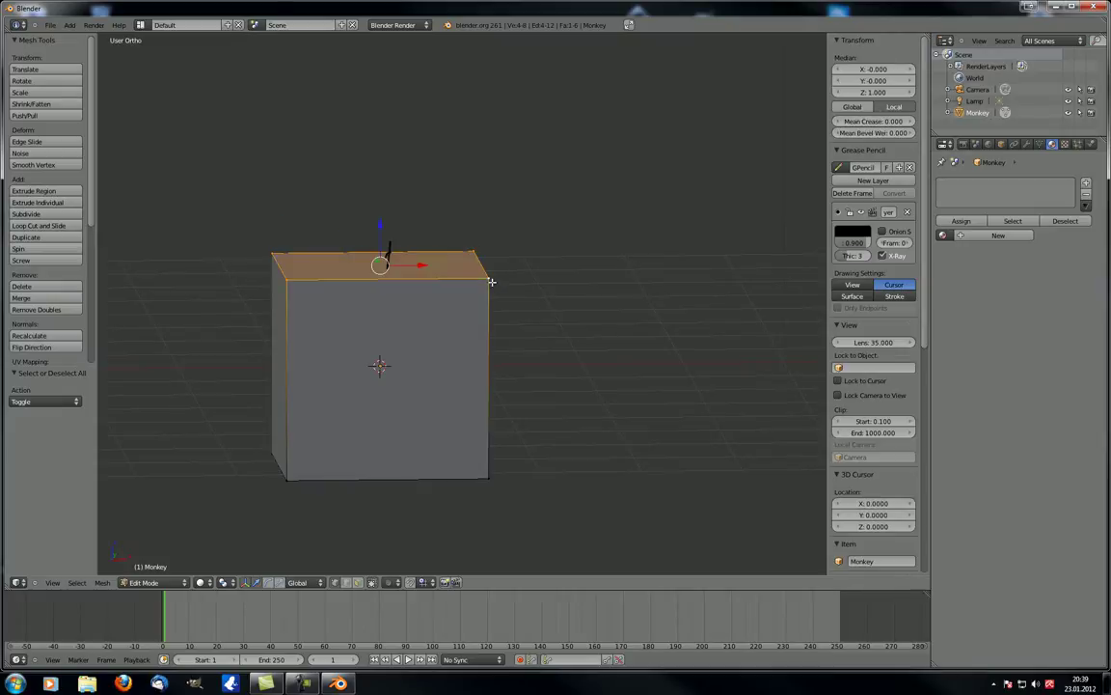
pyautogui.moveTo(365, 314); pyautogui.dragTo(357, 343, button='middle')
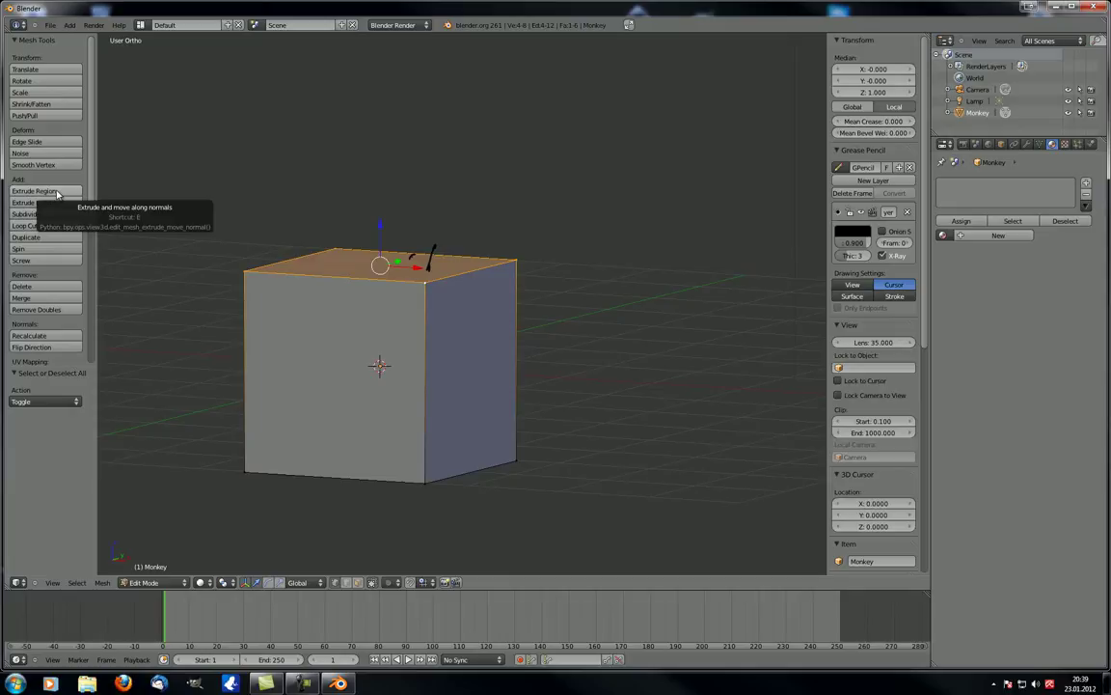
pyautogui.moveTo(270, 380)
pyautogui.mouseDown(button='middle')
pyautogui.moveTo(293, 382)
pyautogui.moveTo(281, 379)
pyautogui.mouseUp(button='middle')
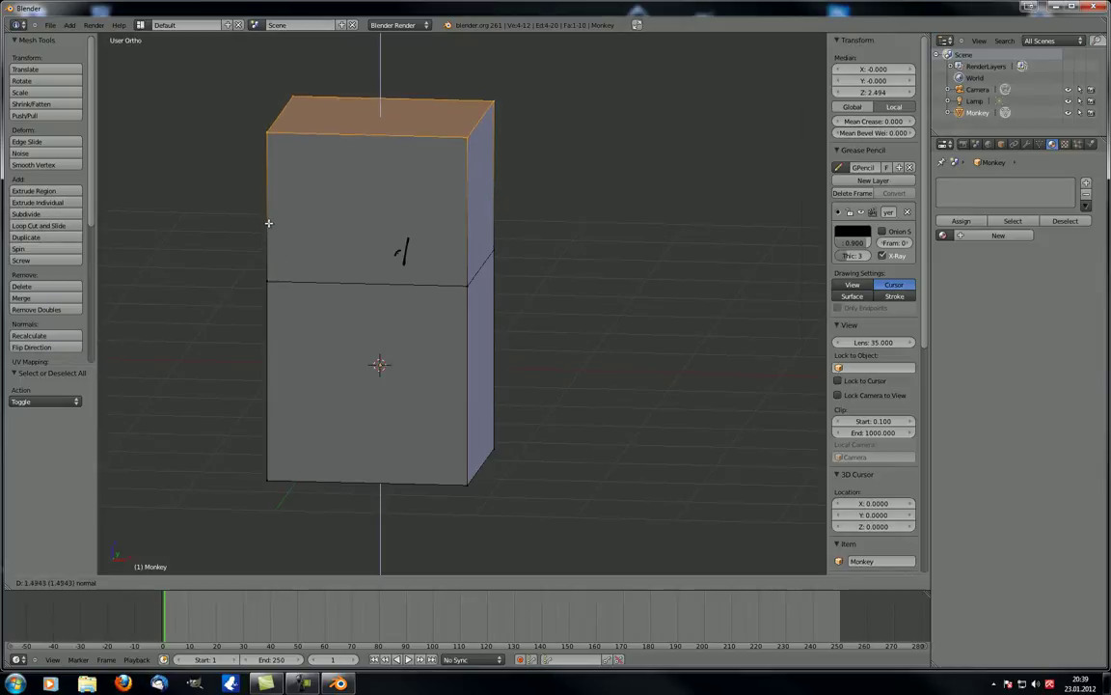
pyautogui.click(268, 214)
pyautogui.moveTo(419, 327); pyautogui.dragTo(306, 278, button='middle')
pyautogui.scroll(-3, 313, 201)
pyautogui.moveTo(280, 223); pyautogui.dragTo(433, 269, button='middle')
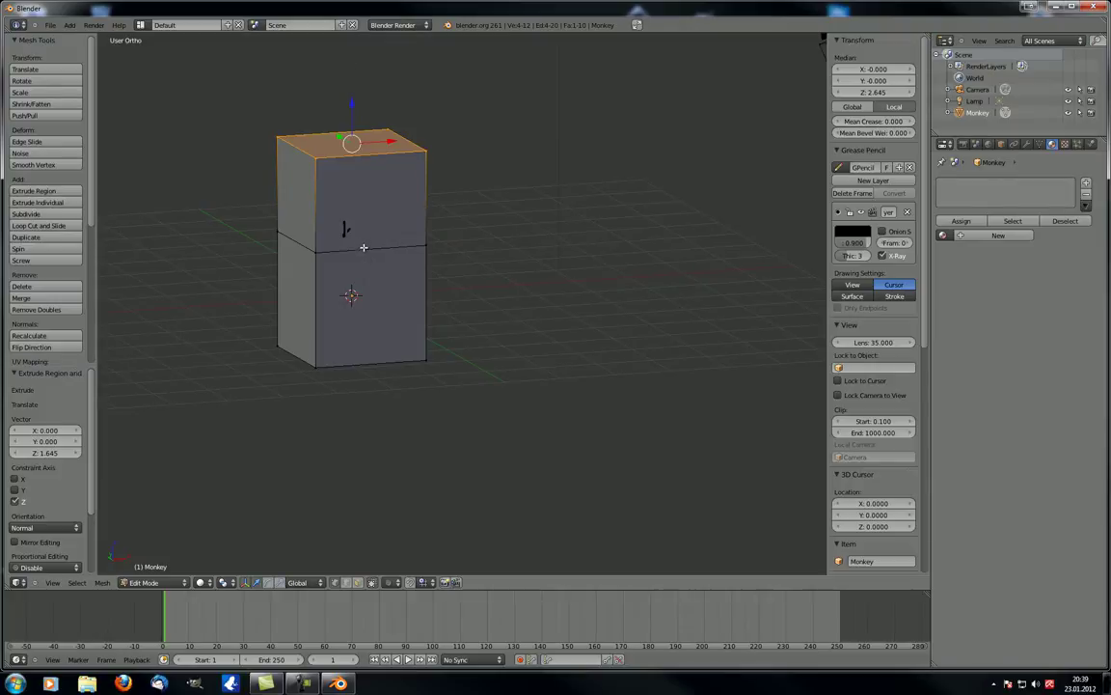
# Extrude the top face again without axis constraint, offset about X 0.909, Y 0.540, Z 0.993
pyautogui.moveTo(364, 248); pyautogui.dragTo(336, 339, button='middle')
pyautogui.scroll(4, 318, 211)
pyautogui.scroll(-2, 357, 335)
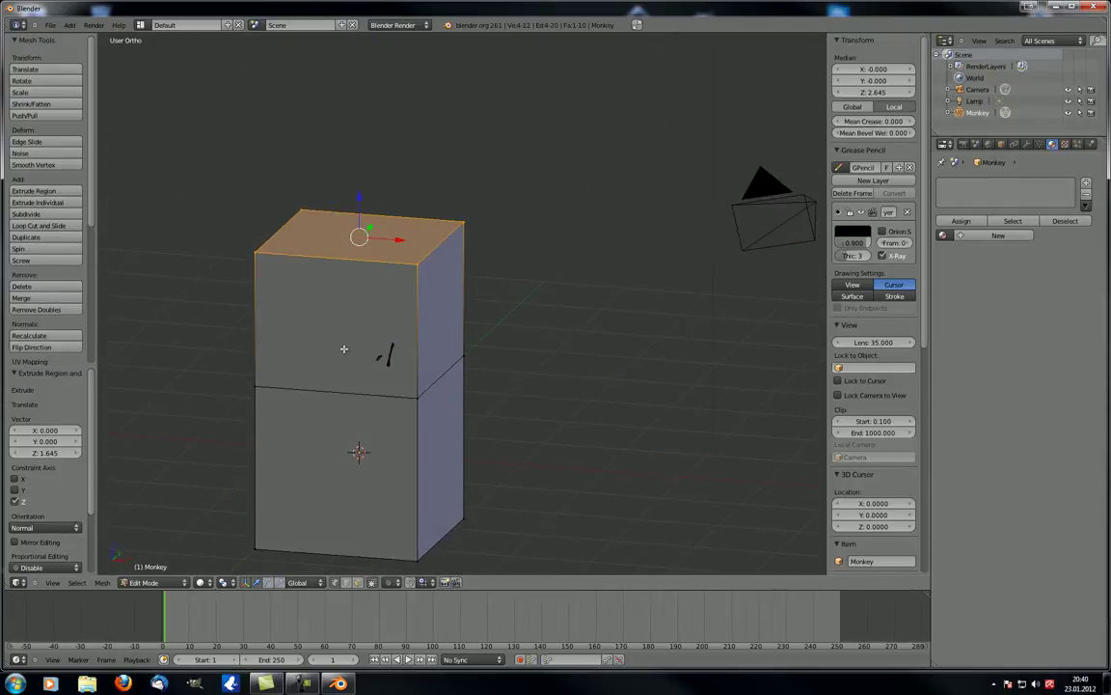
pyautogui.press('e')
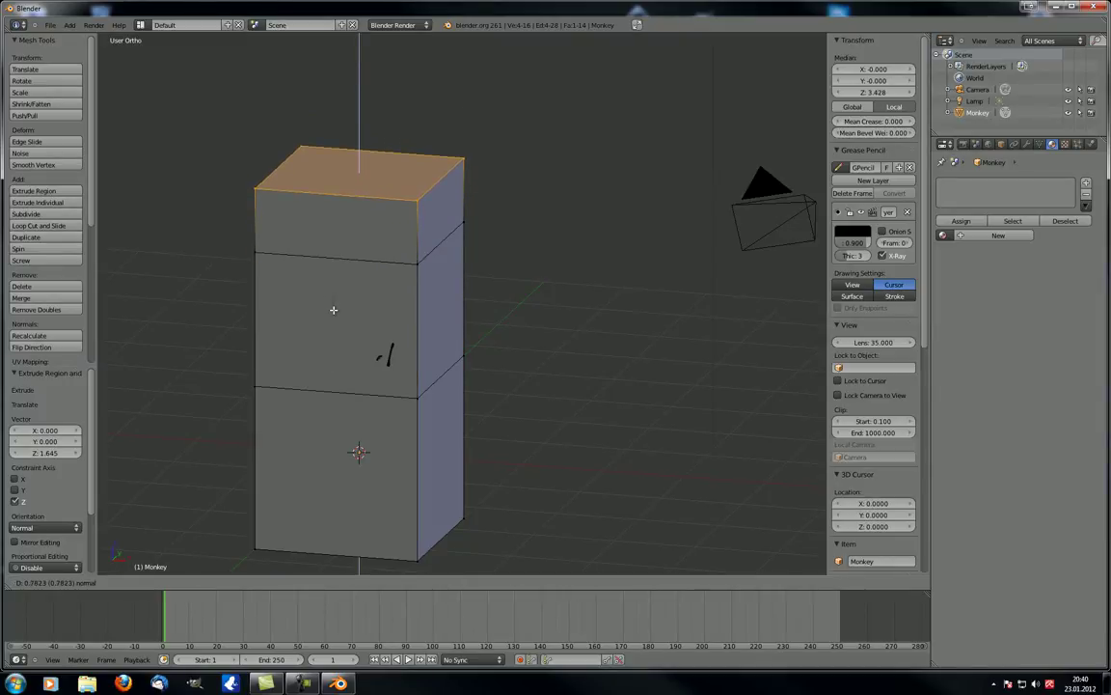
pyautogui.middleClick(334, 308)
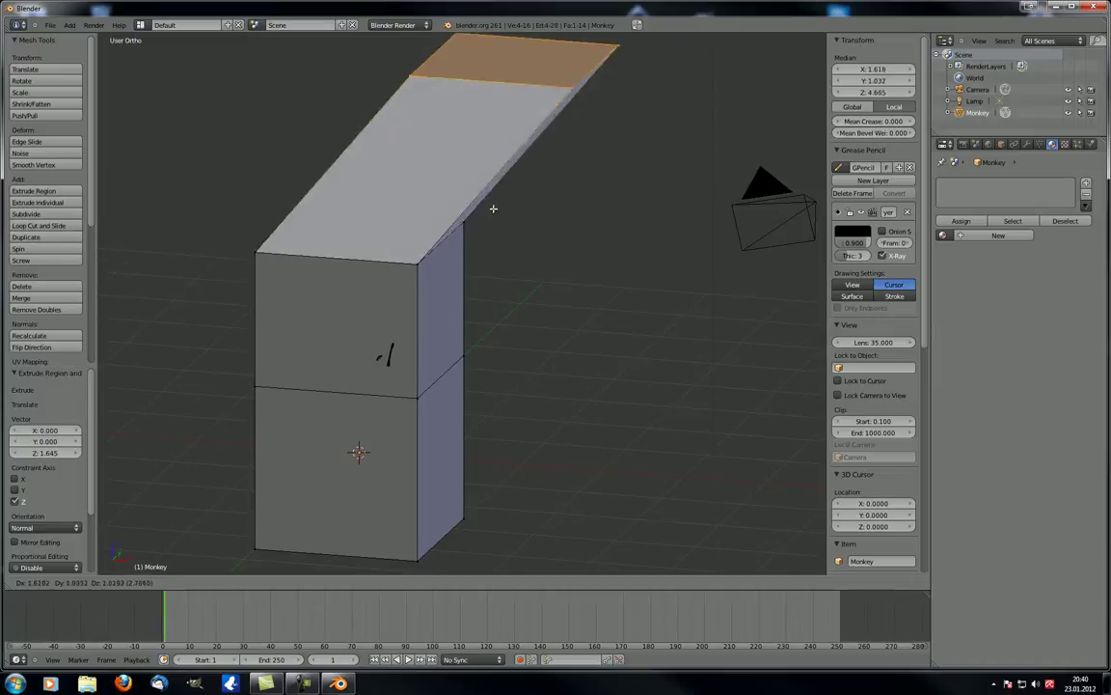
pyautogui.click(414, 286)
pyautogui.moveTo(414, 286); pyautogui.dragTo(473, 239, button='middle')
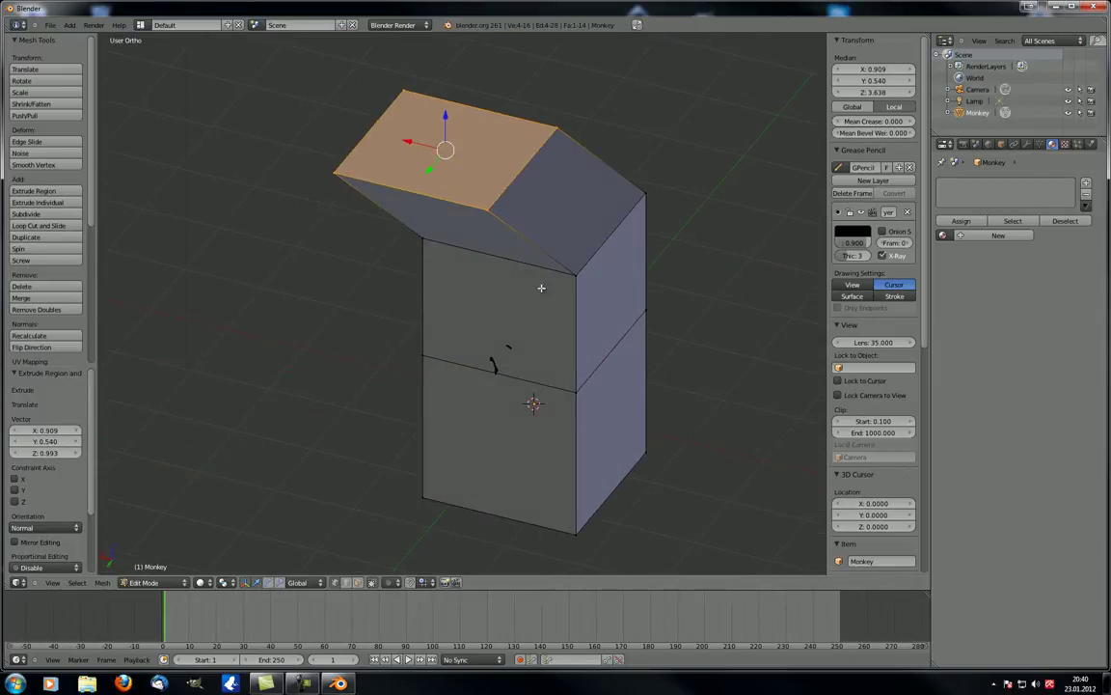
# Try deleting the selected top of the slanted extrusion and undo it
pyautogui.scroll(-1, 569, 286)
pyautogui.scroll(3, 574, 144)
pyautogui.moveTo(431, 294); pyautogui.dragTo(449, 297, button='middle')
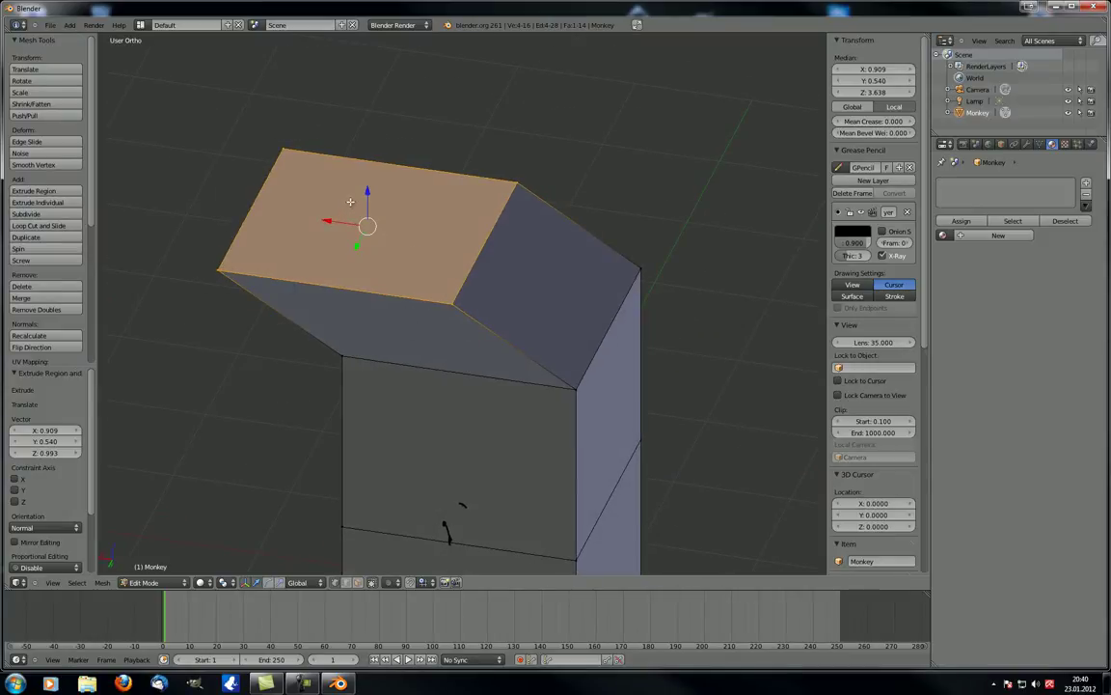
pyautogui.press('x')
pyautogui.moveTo(243, 235); pyautogui.dragTo(417, 362, button='middle')
pyautogui.press('x')
pyautogui.click(387, 387)
pyautogui.hotkey('ctrl', 'z')
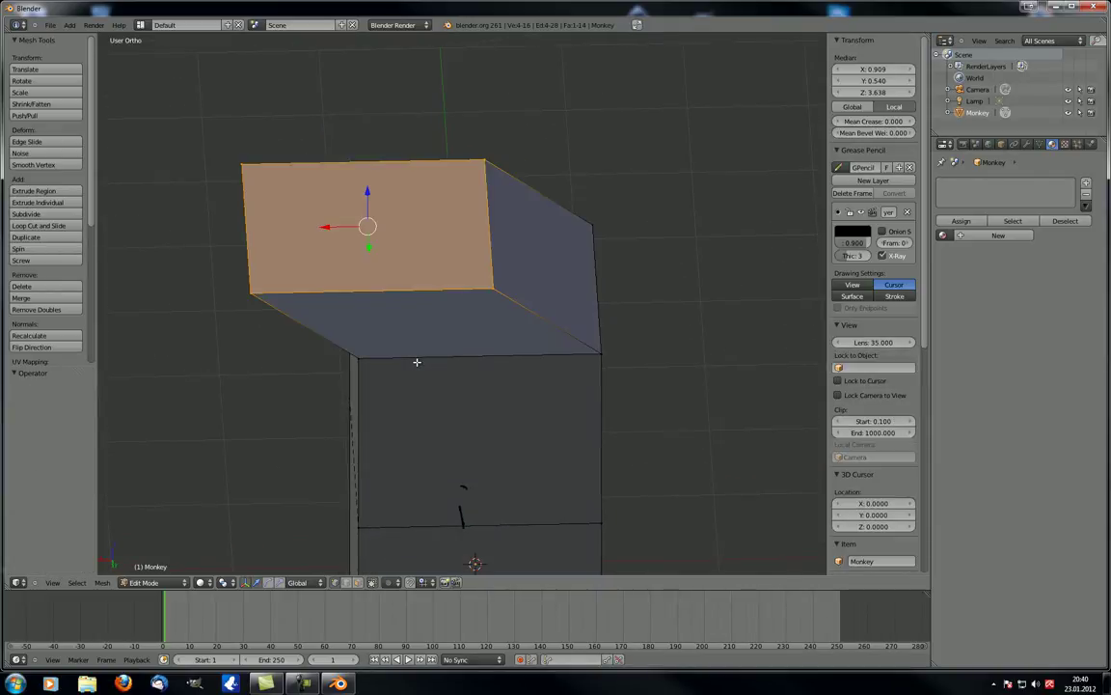
# Try deleting the edges of the slanted extrusion's top face, inspect the mesh, and undo it
pyautogui.press('x')
pyautogui.click(419, 369)
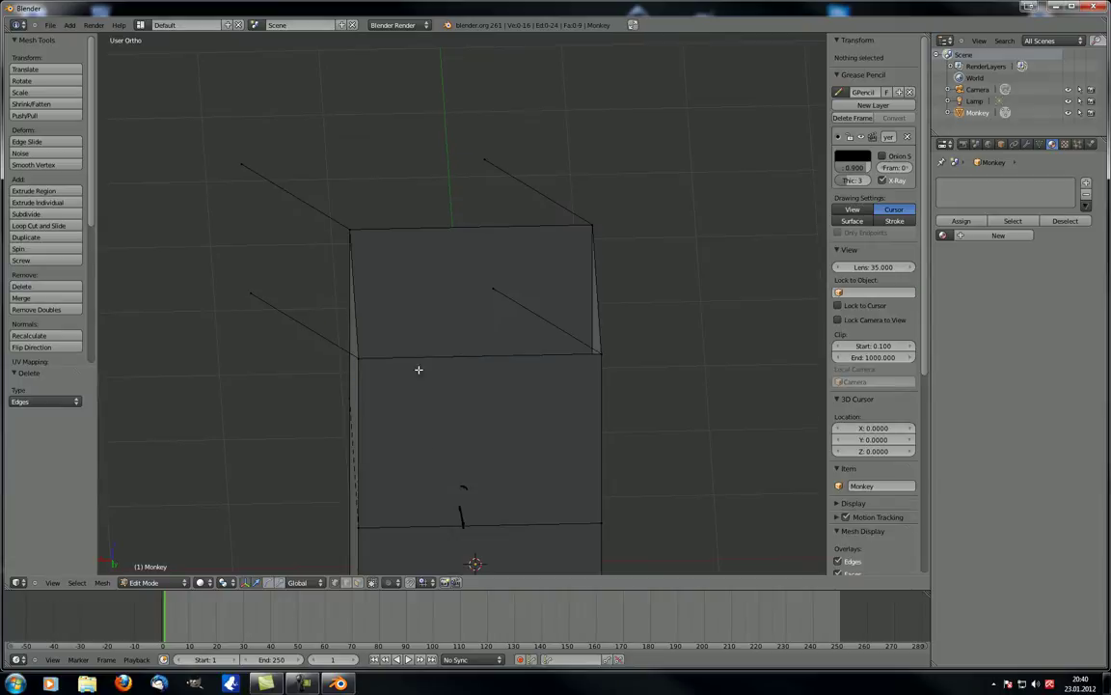
pyautogui.moveTo(419, 369); pyautogui.dragTo(436, 346, button='middle')
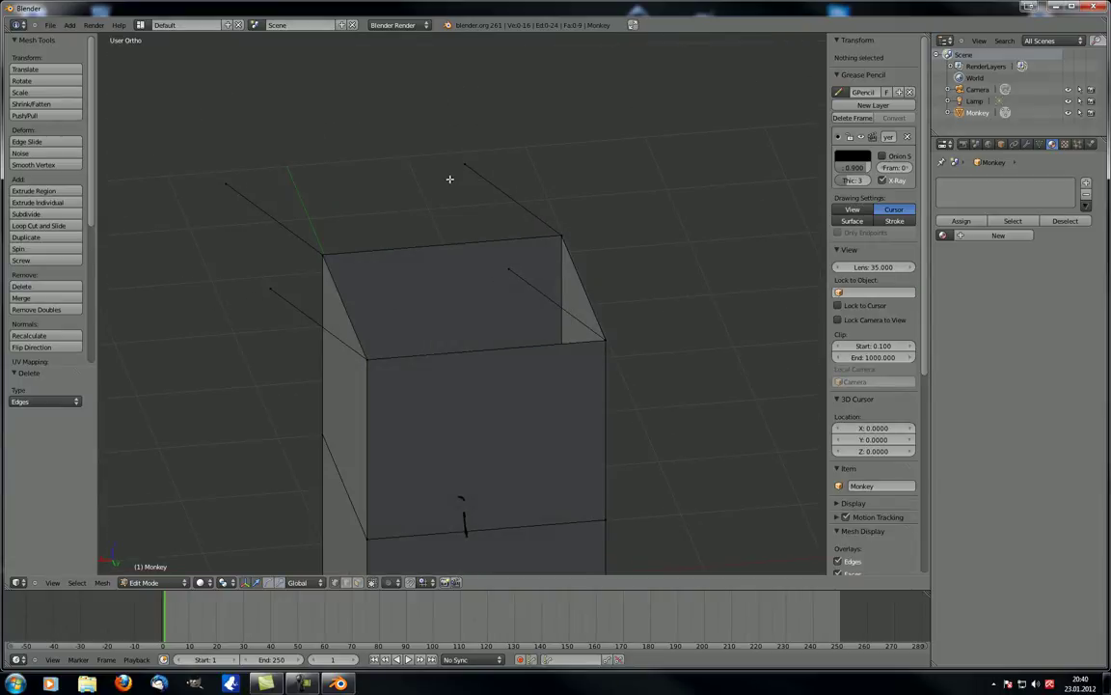
pyautogui.moveTo(187, 283); pyautogui.dragTo(320, 265, button='middle')
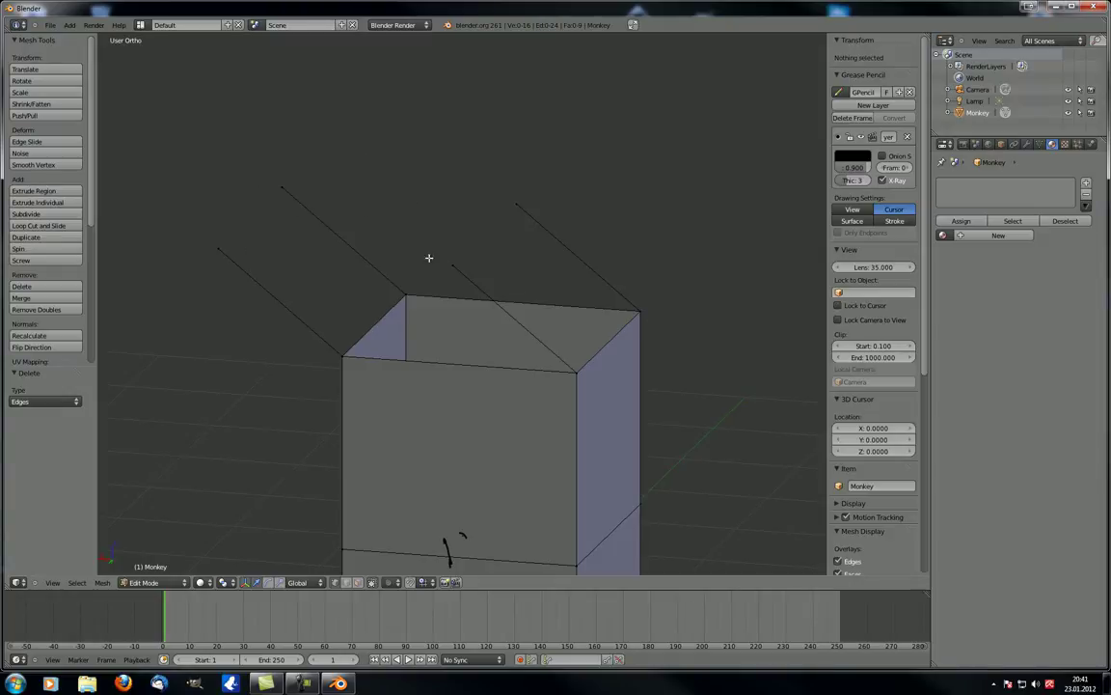
pyautogui.moveTo(426, 293); pyautogui.dragTo(392, 290, button='middle')
pyautogui.hotkey('ctrl', 'z')
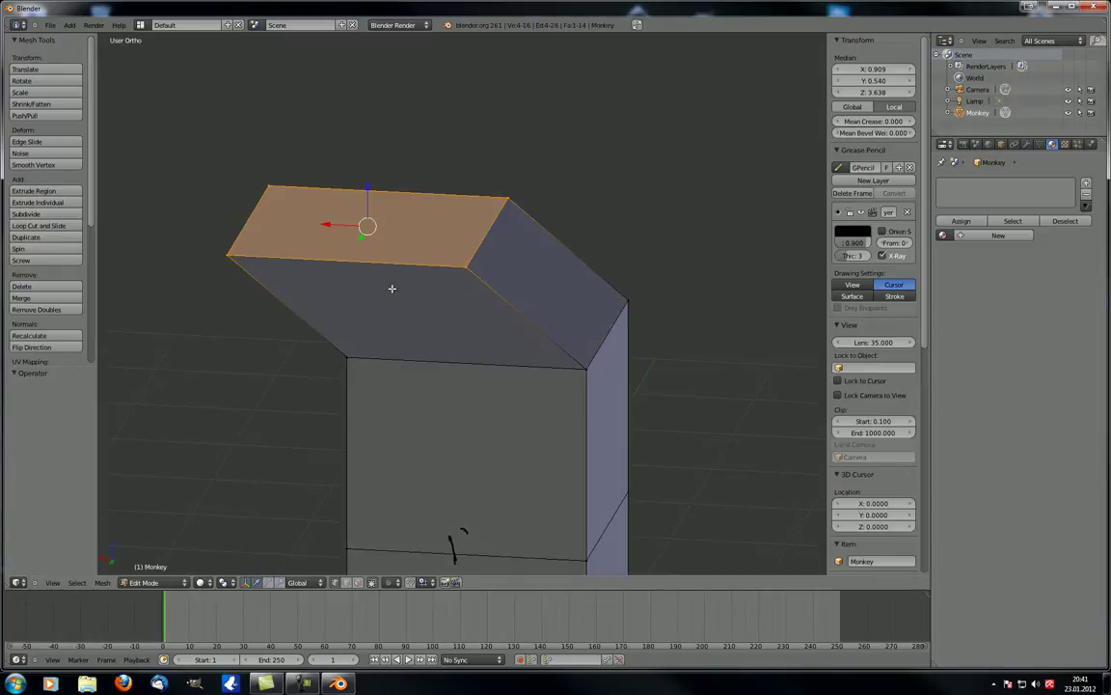
# Delete the top face of the slanted extrusion using the Faces option
pyautogui.press('x')
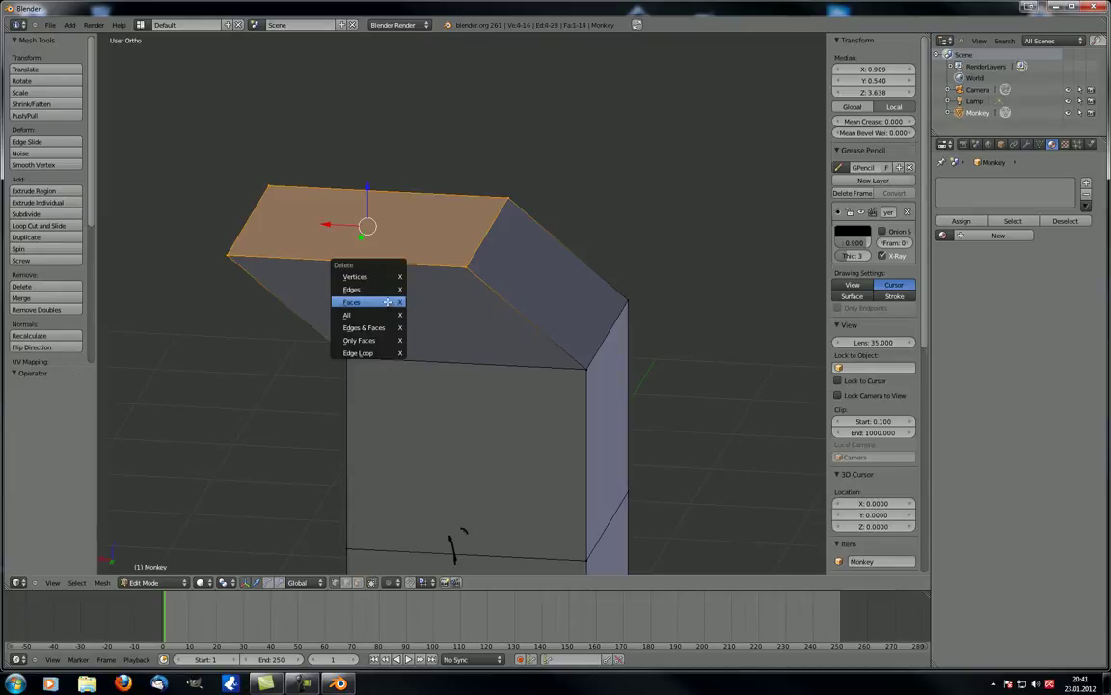
pyautogui.click(387, 302)
pyautogui.moveTo(387, 302); pyautogui.dragTo(334, 160, button='middle')
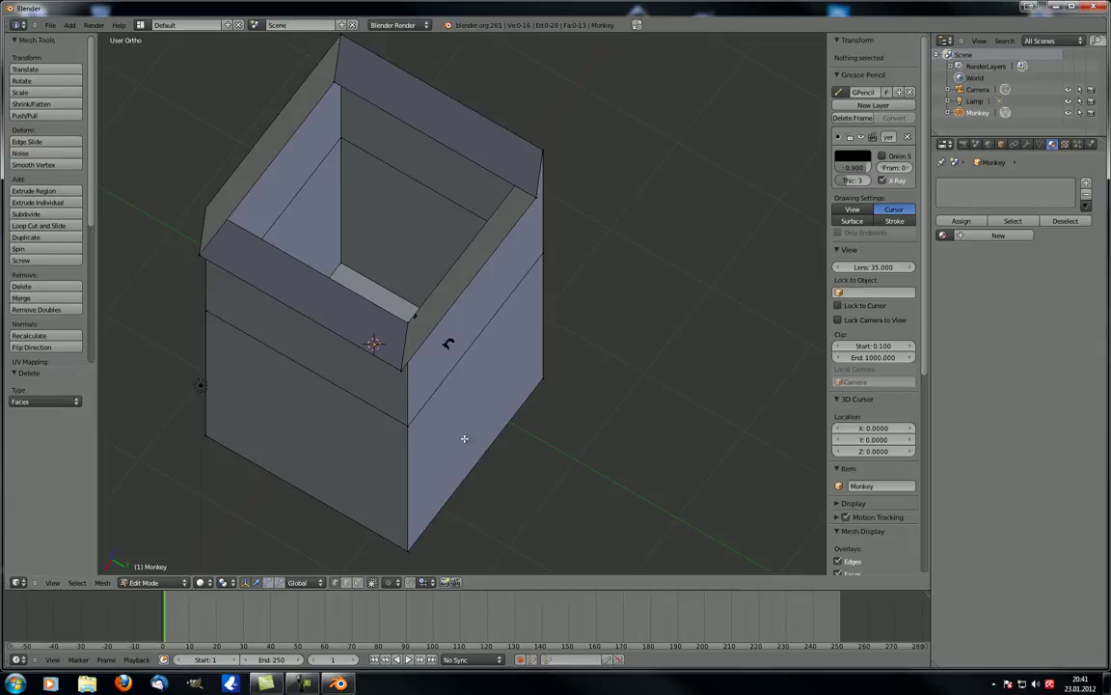
# Examine the opened box mesh from above and from the side, including its interior
pyautogui.moveTo(359, 154); pyautogui.dragTo(326, 127, button='middle')
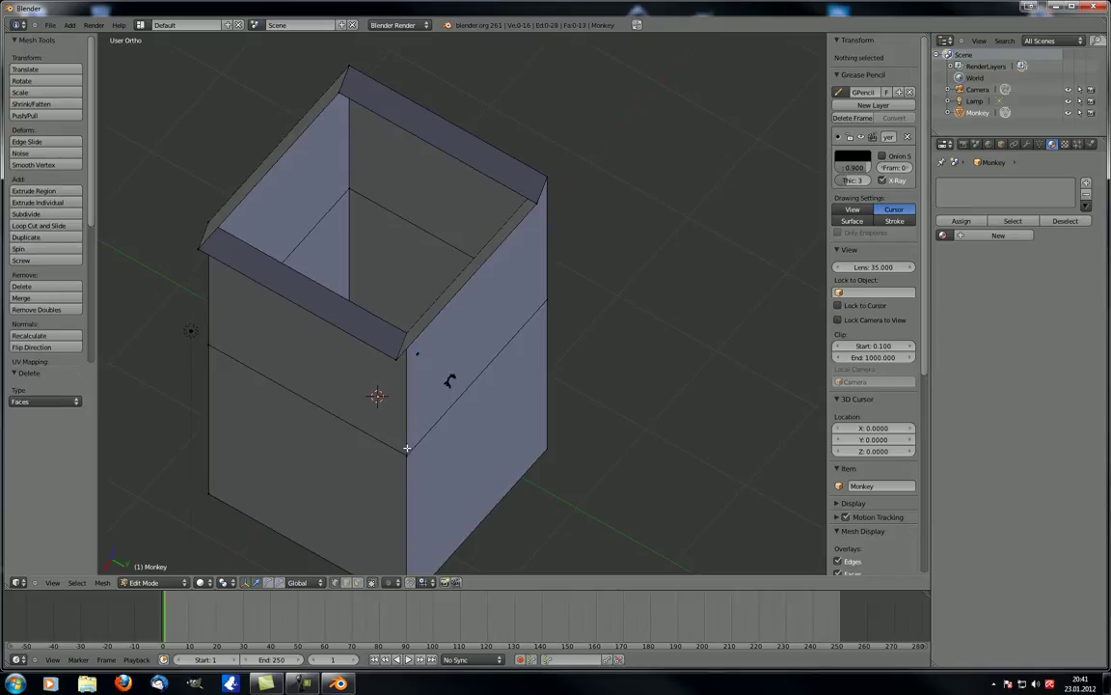
pyautogui.moveTo(412, 319)
pyautogui.mouseDown(button='middle')
pyautogui.moveTo(395, 308)
pyautogui.moveTo(391, 284)
pyautogui.moveTo(420, 352)
pyautogui.moveTo(410, 344)
pyautogui.mouseUp(button='middle')
pyautogui.scroll(-3, 391, 289)
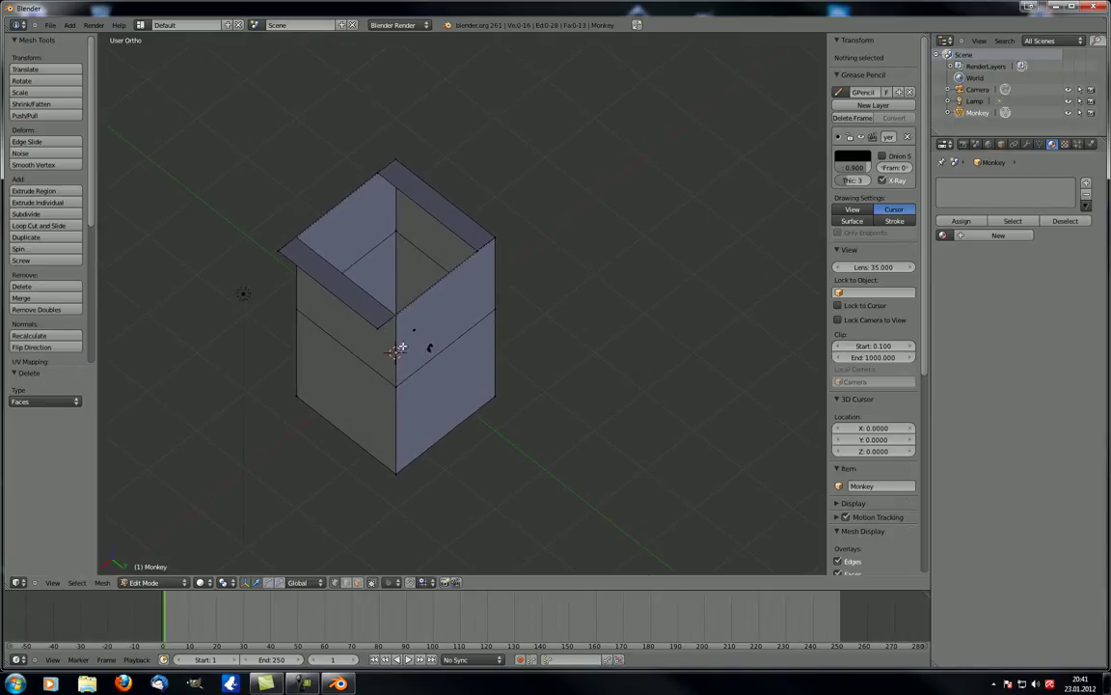
pyautogui.scroll(4, 399, 342)
pyautogui.moveTo(394, 338); pyautogui.dragTo(383, 339, button='middle')
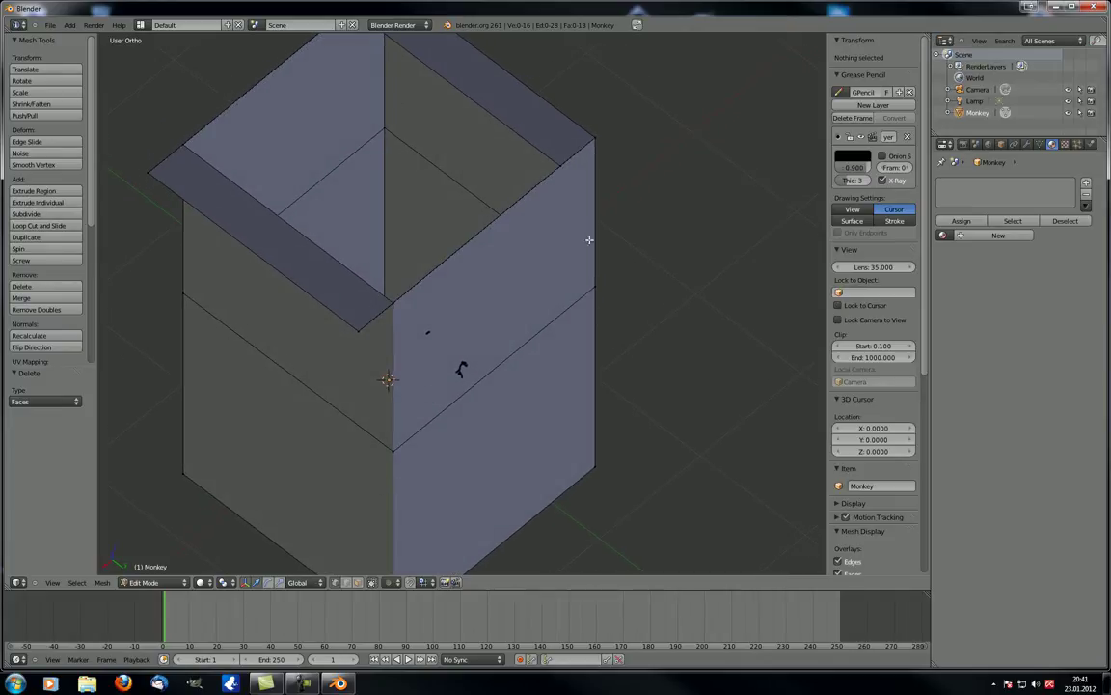
pyautogui.scroll(-4, 399, 434)
pyautogui.moveTo(387, 421); pyautogui.dragTo(363, 356, button='middle')
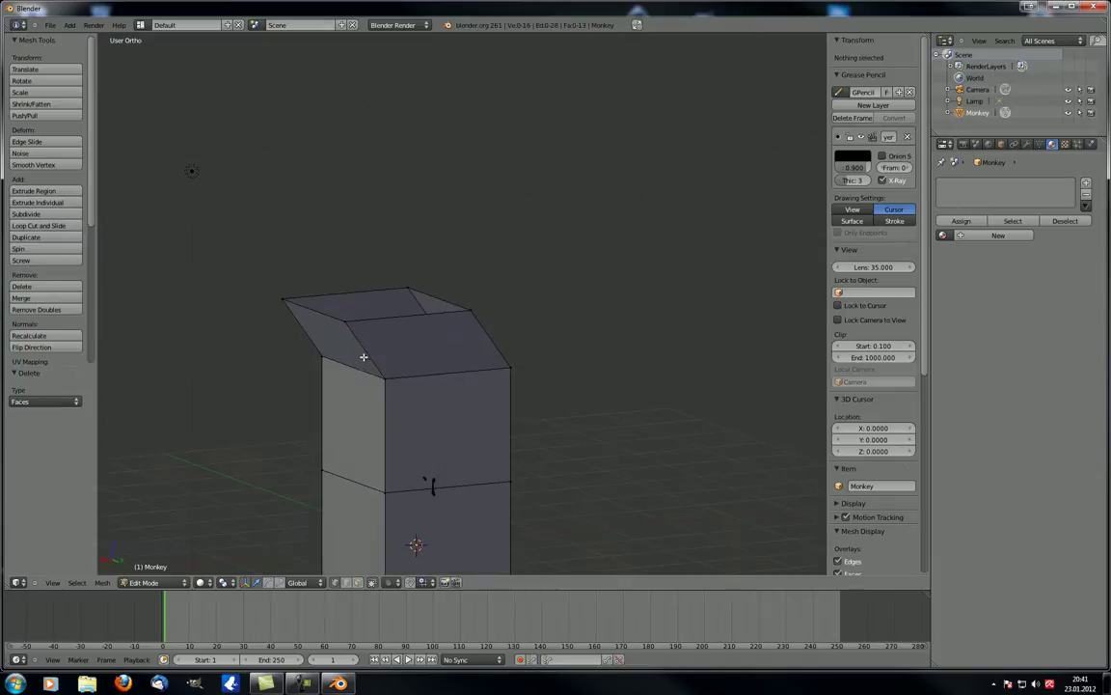
# Select the open upper edge loop of the slanted section, try the Faces delete option, and delete the loop's vertices
pyautogui.moveTo(443, 426); pyautogui.dragTo(362, 427, button='middle')
pyautogui.scroll(3, 362, 427)
pyautogui.keyDown('alt'); pyautogui.rightClick(372, 237); pyautogui.keyUp('alt')
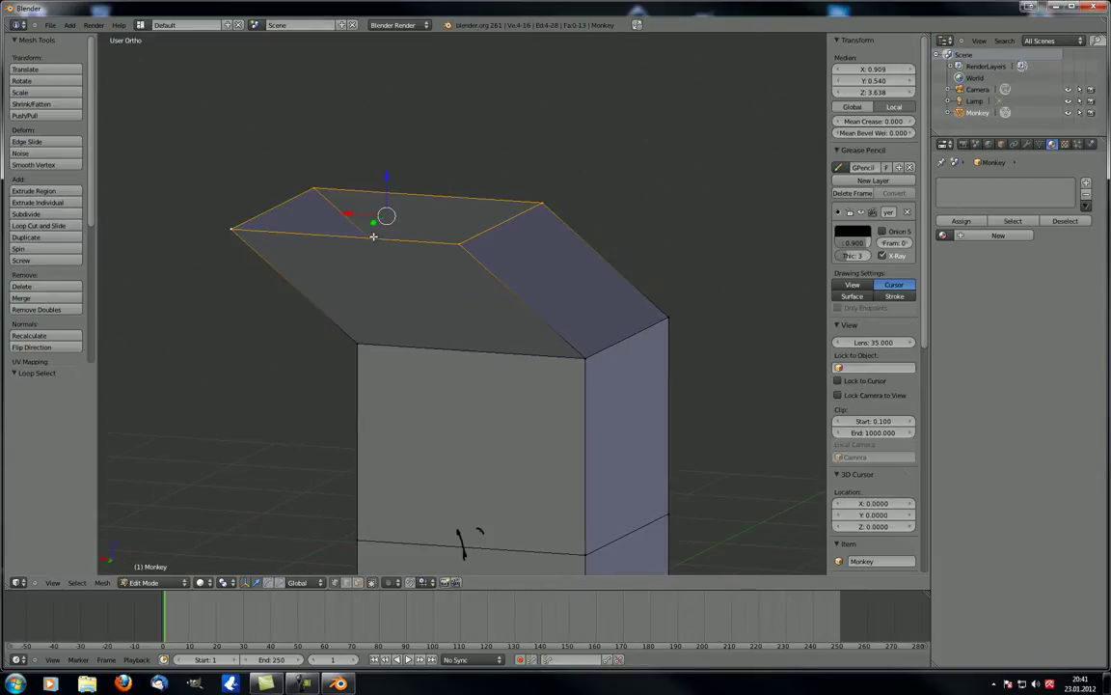
pyautogui.press('x')
pyautogui.click(373, 237)
pyautogui.keyDown('alt'); pyautogui.rightClick(388, 236); pyautogui.keyUp('alt')
pyautogui.press('x')
pyautogui.press('x')
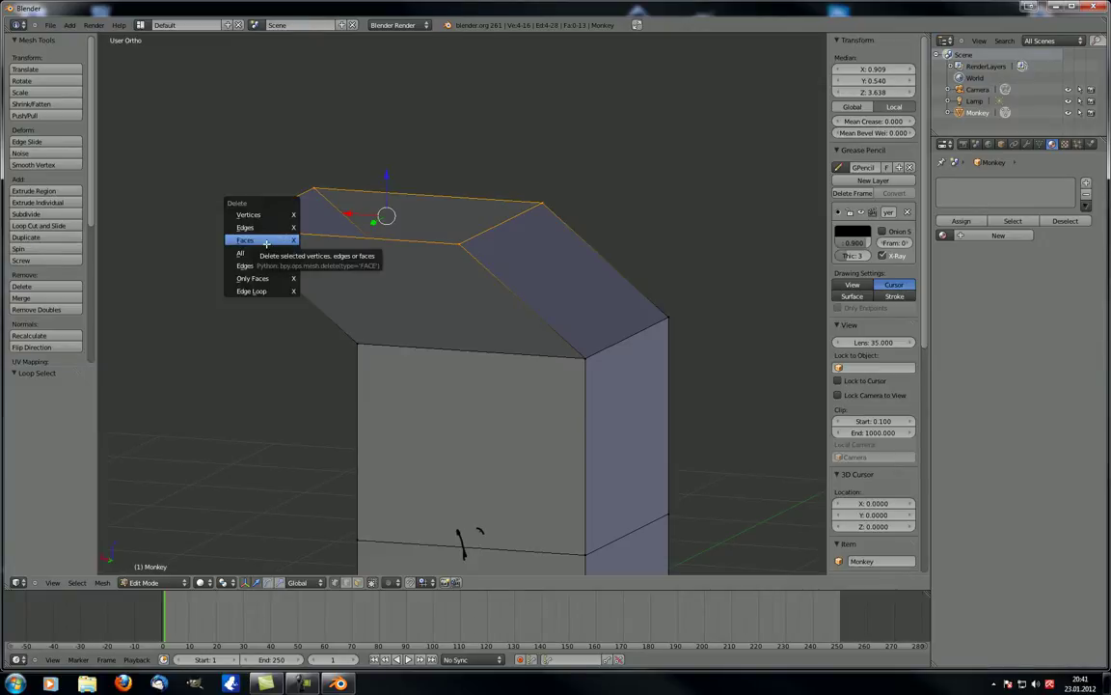
pyautogui.click(260, 239)
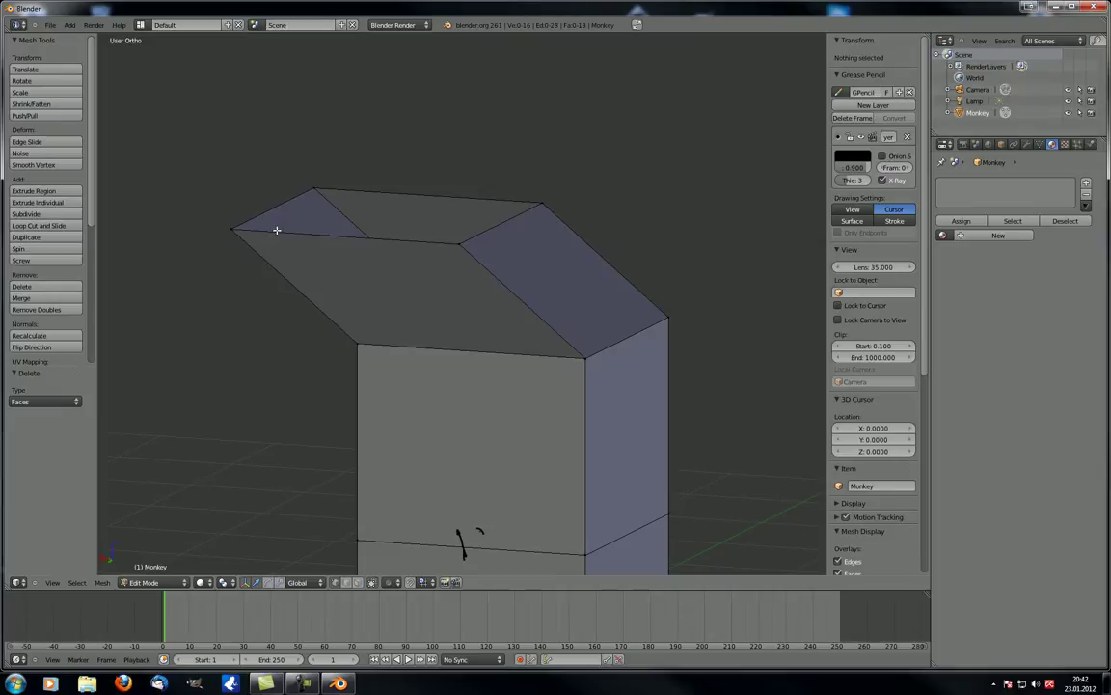
pyautogui.press('x')
pyautogui.click(249, 205)
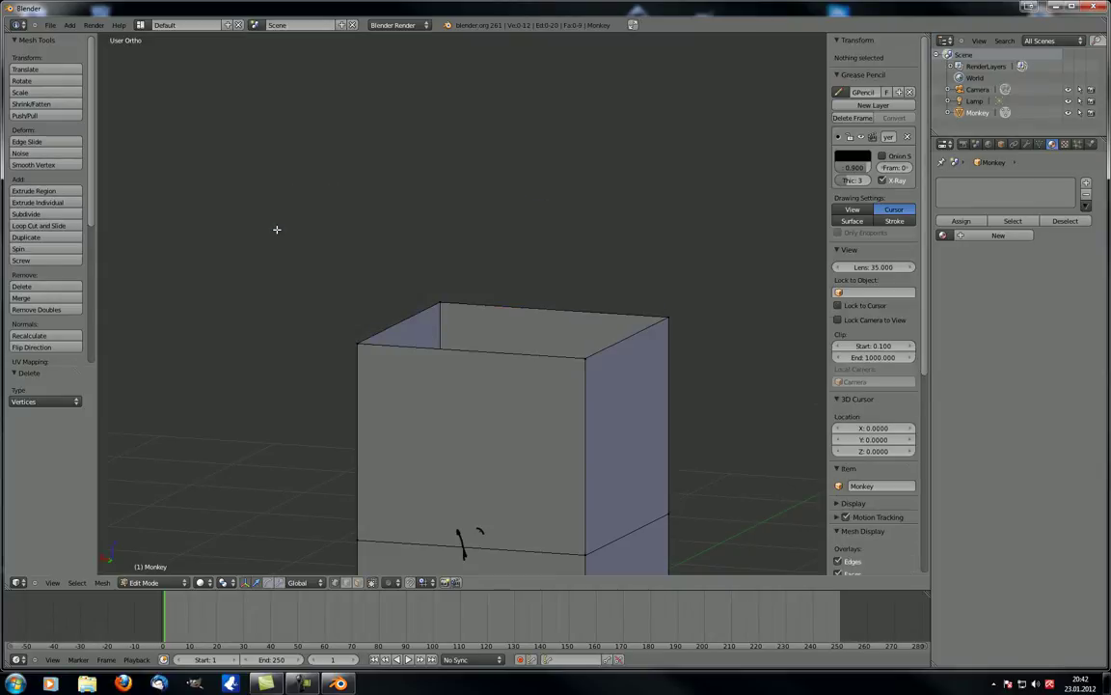
# Select the open top edge loop of the remaining box and clear the selection
pyautogui.keyDown('alt'); pyautogui.rightClick(481, 350); pyautogui.keyUp('alt')
pyautogui.moveTo(282, 365); pyautogui.dragTo(365, 418, button='middle')
pyautogui.moveTo(465, 458); pyautogui.dragTo(357, 374, button='middle')
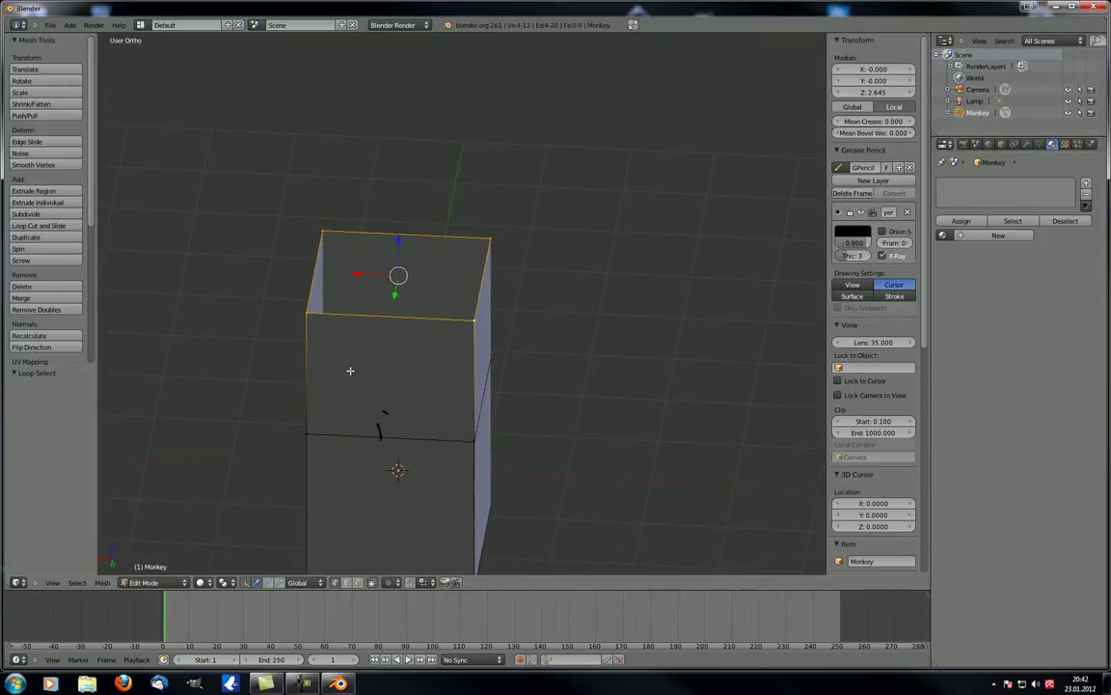
pyautogui.moveTo(311, 335); pyautogui.dragTo(330, 350, button='middle')
pyautogui.press('a')
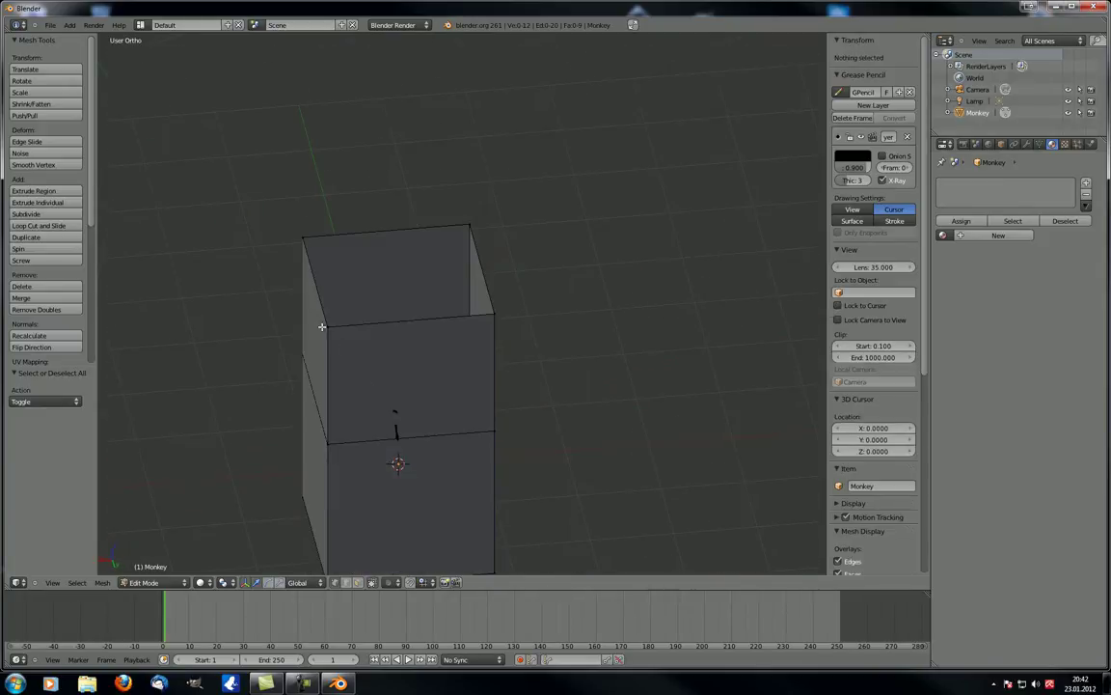
# Select the four vertices around the box's open top, fill the opening with a face, and clear the selection
pyautogui.rightClick(322, 326)
pyautogui.keyDown('shift'); pyautogui.rightClick(305, 238); pyautogui.keyUp('shift')
pyautogui.keyDown('shift'); pyautogui.rightClick(470, 226); pyautogui.keyUp('shift')
pyautogui.keyDown('shift'); pyautogui.rightClick(495, 317); pyautogui.keyUp('shift')
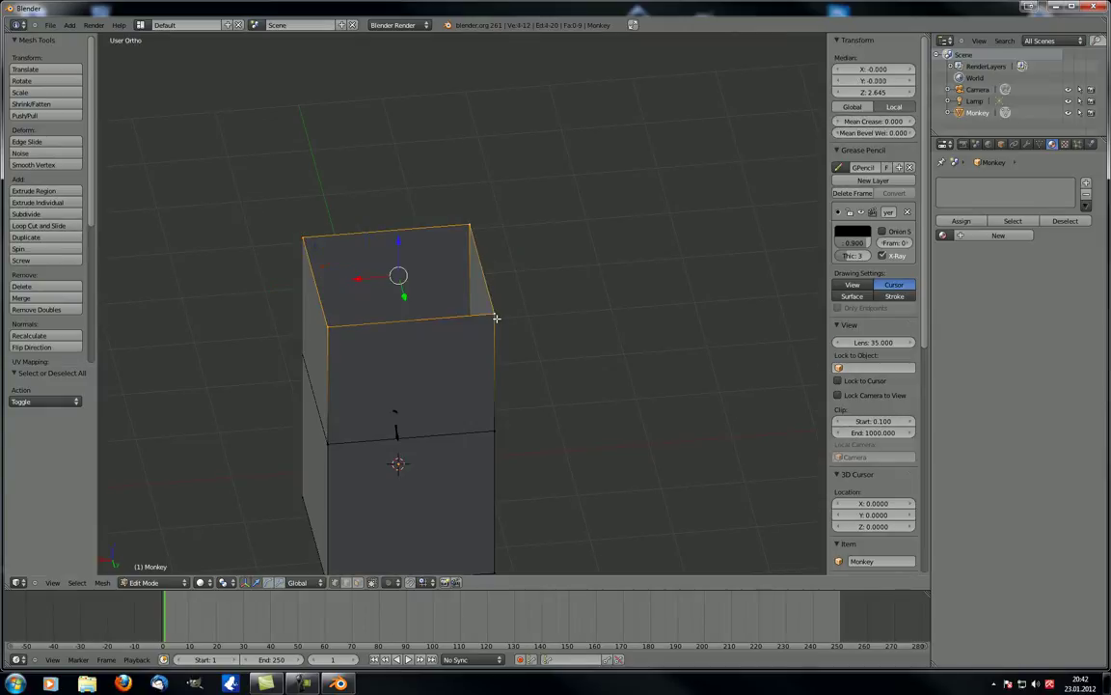
pyautogui.moveTo(471, 374); pyautogui.dragTo(272, 313, button='middle')
pyautogui.press('f')
pyautogui.scroll(5, 388, 378)
pyautogui.press('a')
pyautogui.scroll(-3, 272, 314)
pyautogui.keyDown('shift'); pyautogui.moveTo(391, 276); pyautogui.dragTo(403, 393, button='middle'); pyautogui.keyUp('shift')
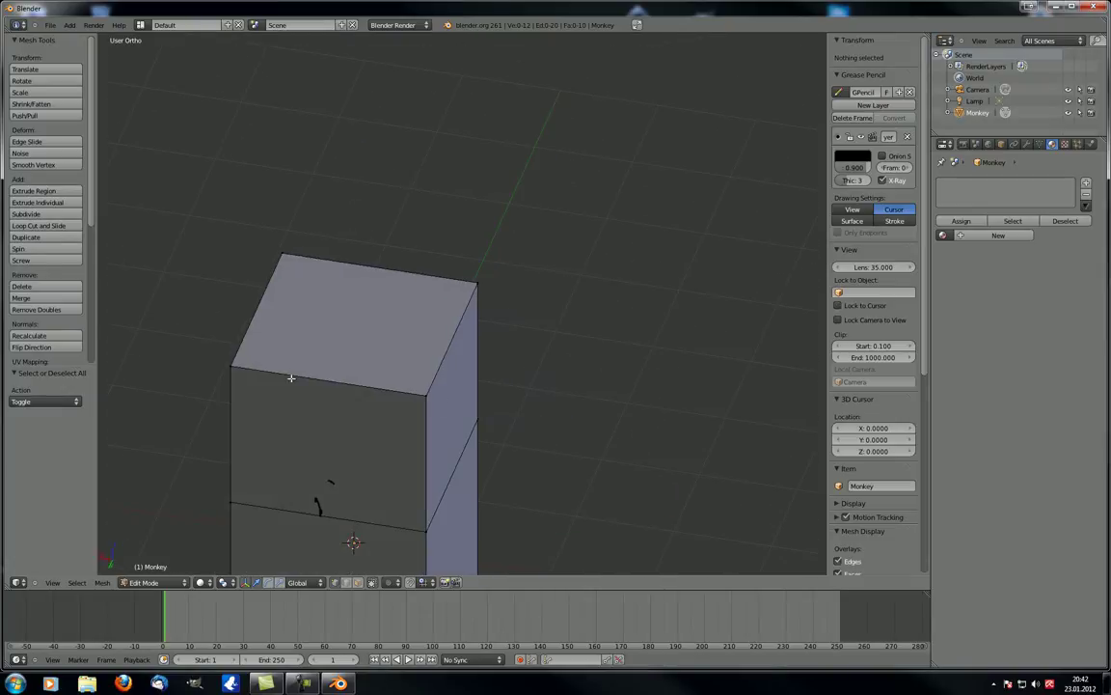
# Select the entire box mesh and subdivide it with one cut
pyautogui.scroll(-2, 390, 397)
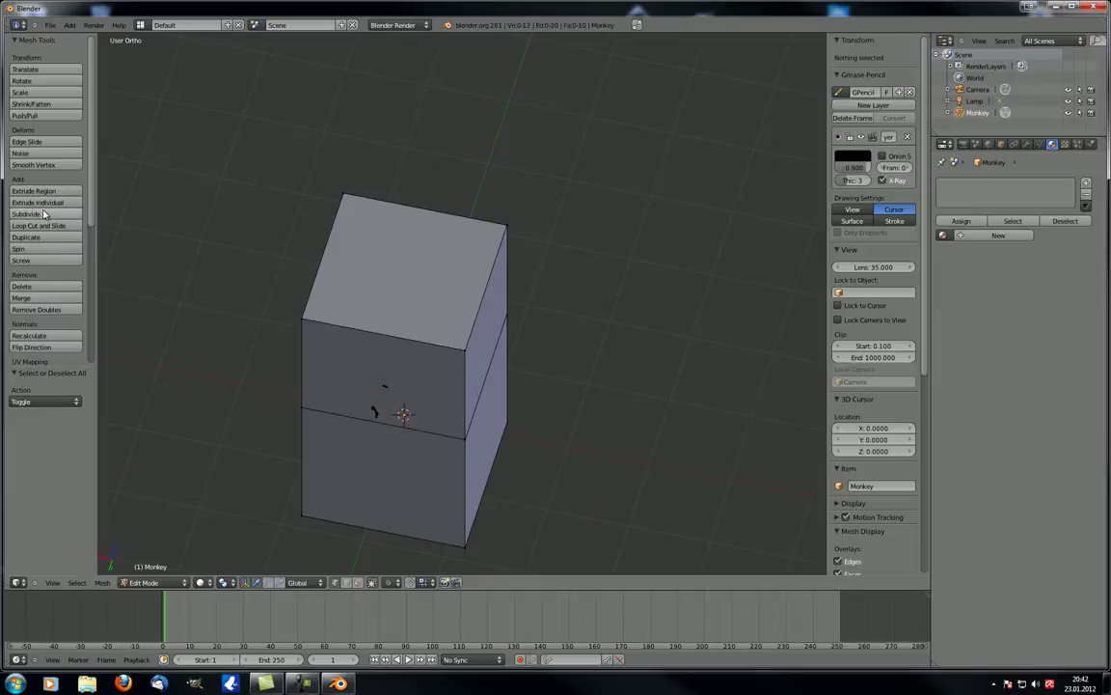
pyautogui.scroll(-2, 178, 262)
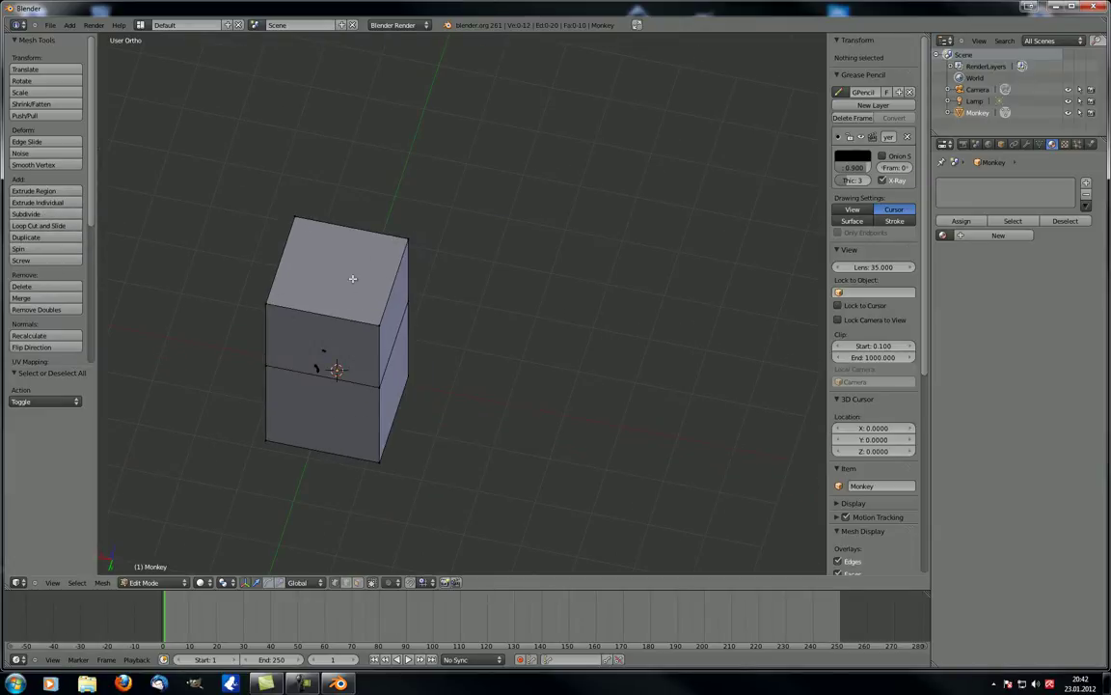
pyautogui.scroll(2, 335, 330)
pyautogui.moveTo(335, 330); pyautogui.dragTo(404, 328, button='middle')
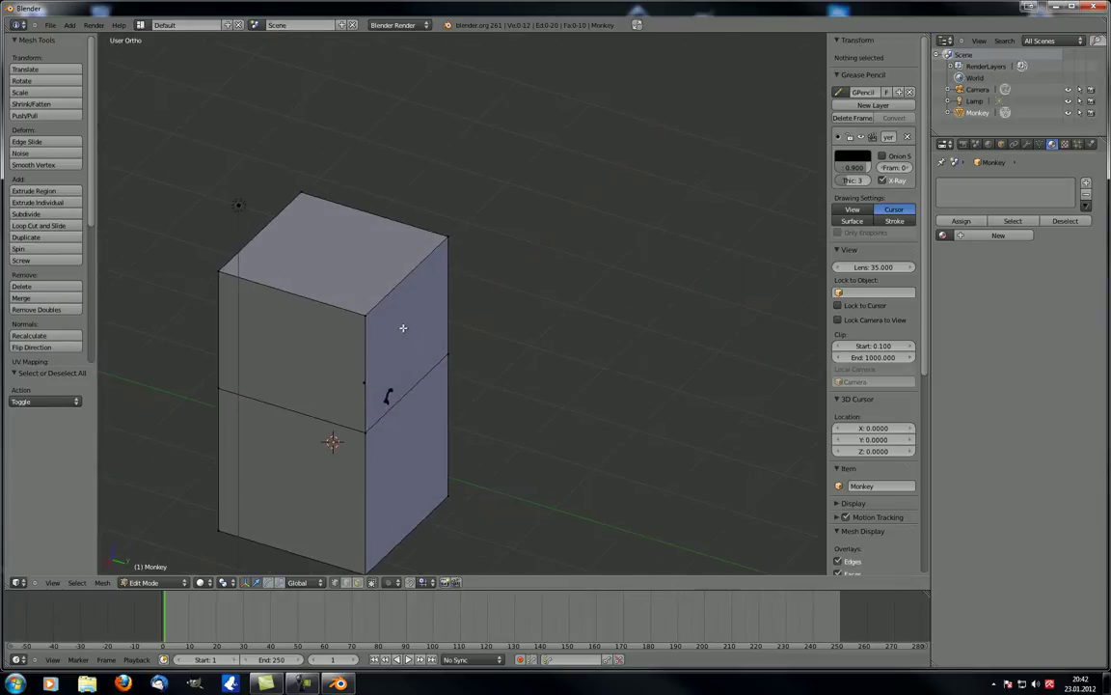
pyautogui.scroll(-1, 403, 328)
pyautogui.press('a')
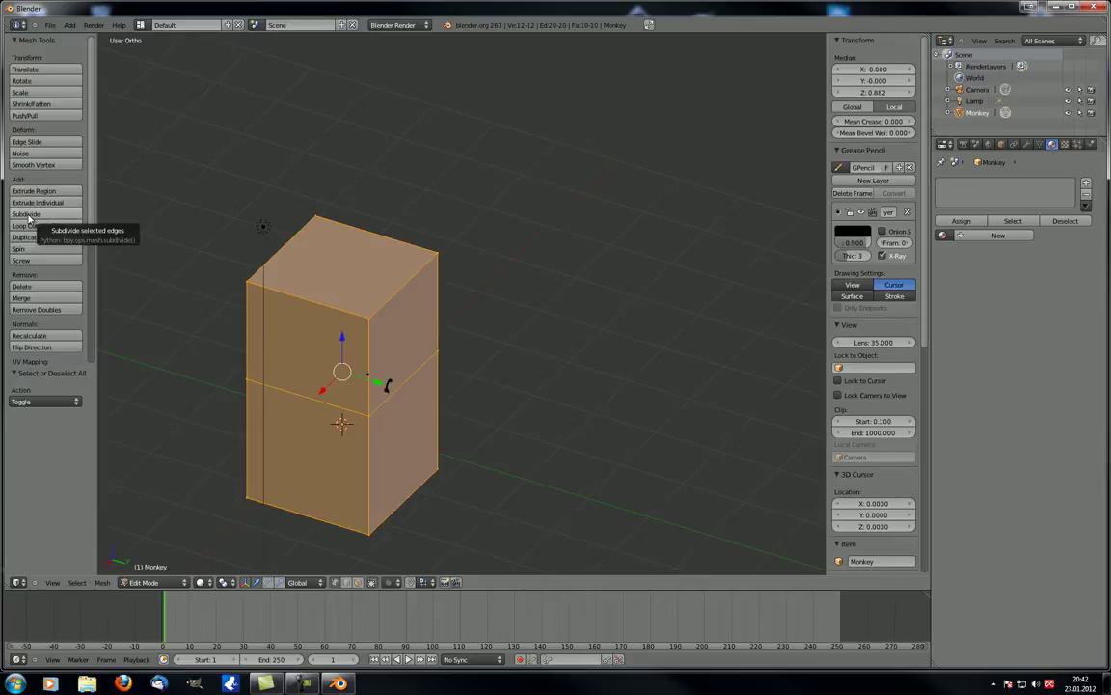
pyautogui.moveTo(353, 457); pyautogui.dragTo(249, 457, button='middle')
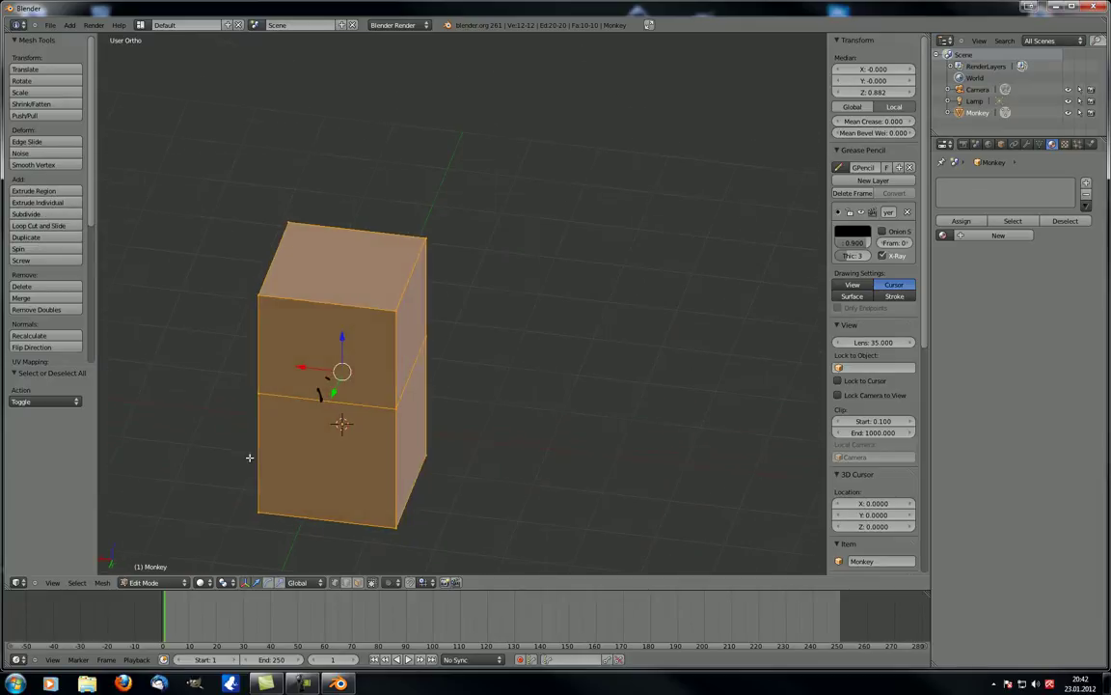
pyautogui.press('w')
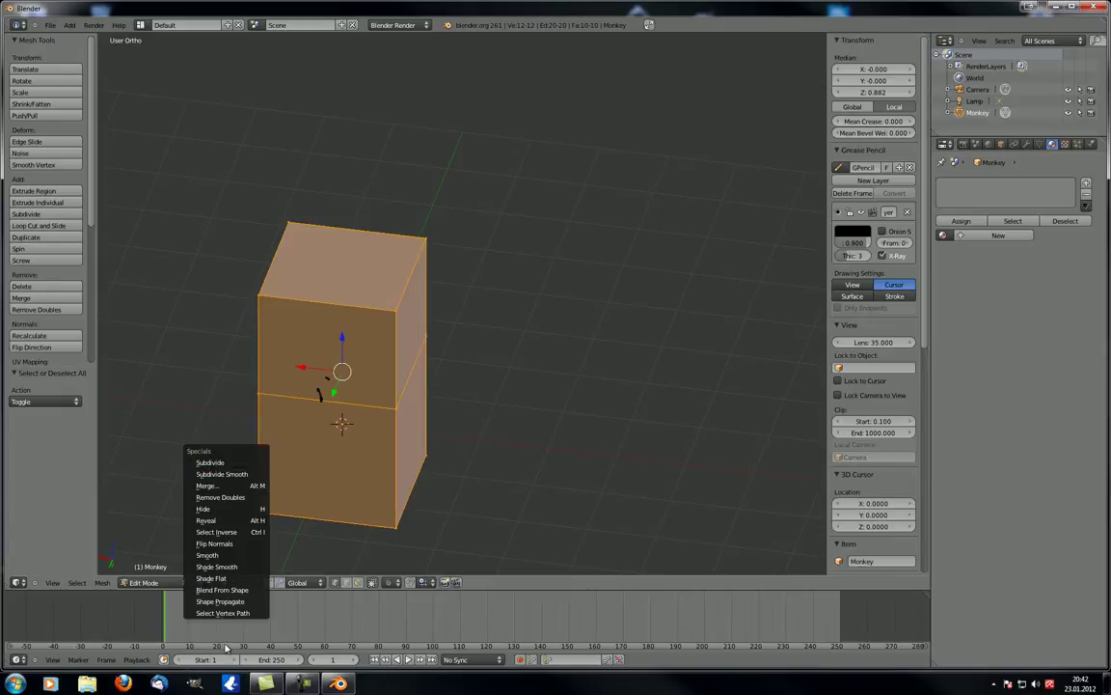
pyautogui.press('w')
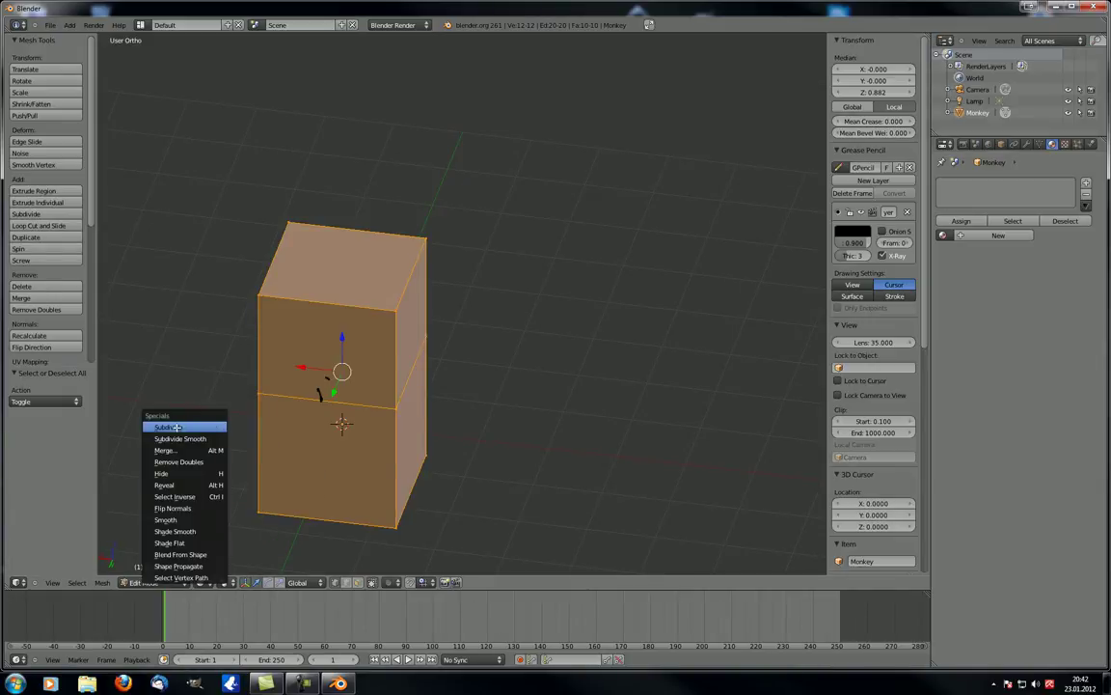
pyautogui.click(169, 427)
pyautogui.scroll(3, 453, 383)
pyautogui.moveTo(446, 310); pyautogui.dragTo(405, 342, button='middle')
pyautogui.scroll(-4, 396, 311)
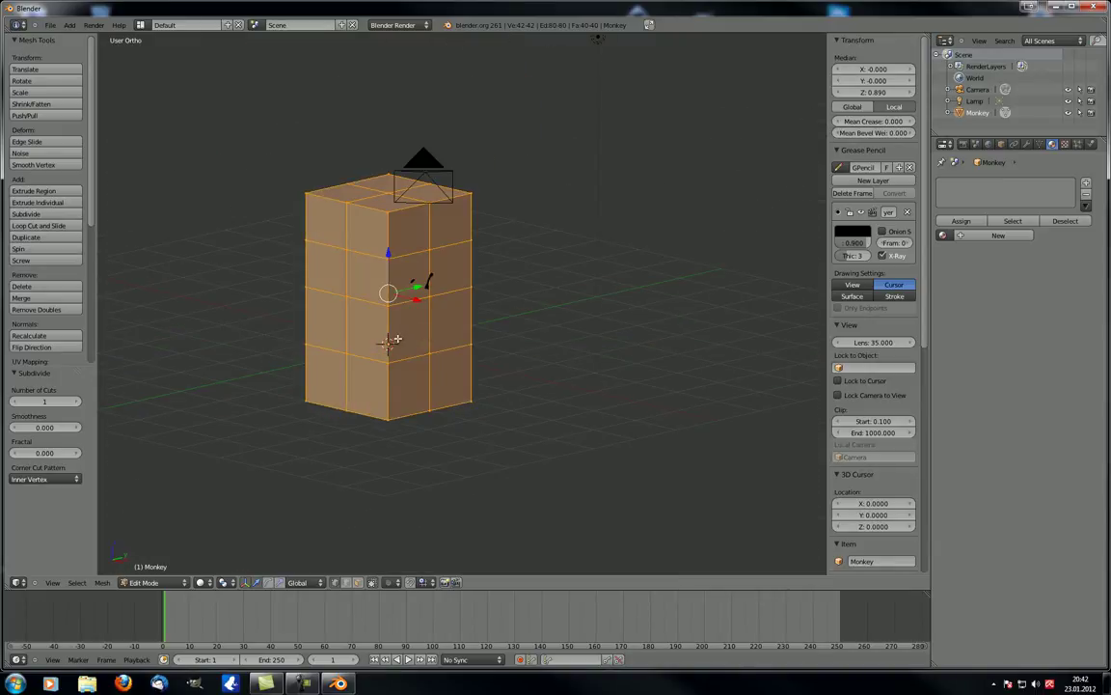
# Undo the subdivision and display the object's modifier settings
pyautogui.hotkey('ctrl', 'z')
pyautogui.scroll(-2, 297, 355)
pyautogui.moveTo(297, 355); pyautogui.dragTo(419, 383, button='middle')
pyautogui.scroll(1, 406, 387)
pyautogui.scroll(2, 406, 387)
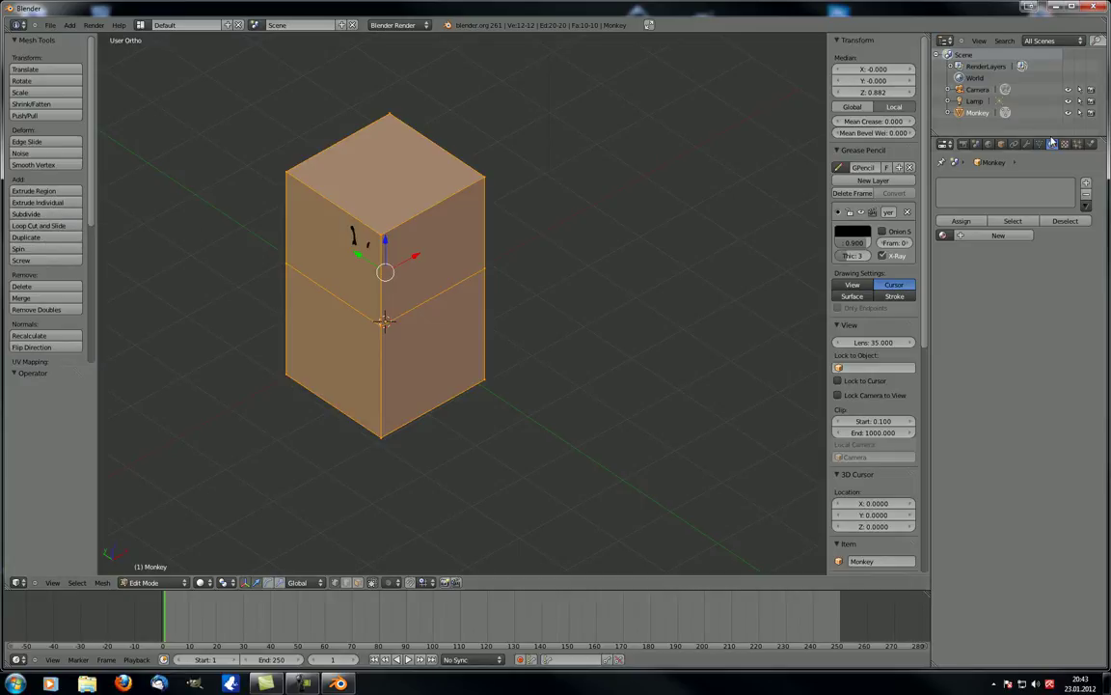
pyautogui.click(1028, 144)
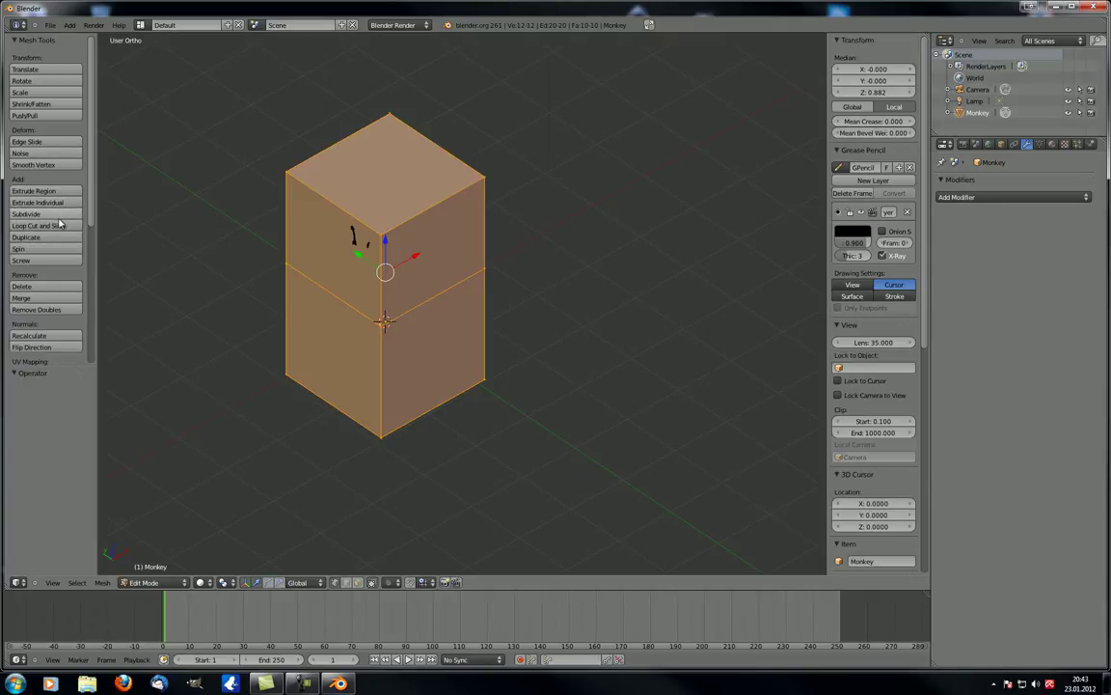
# Subdivide the whole box mesh with 6 cuts and a fractal value of 5.460
pyautogui.moveTo(276, 332); pyautogui.dragTo(273, 316, button='middle')
pyautogui.scroll(2, 287, 317)
pyautogui.press('a')
pyautogui.moveTo(420, 357)
pyautogui.mouseDown(button='middle')
pyautogui.moveTo(379, 360)
pyautogui.moveTo(333, 326)
pyautogui.mouseUp(button='middle')
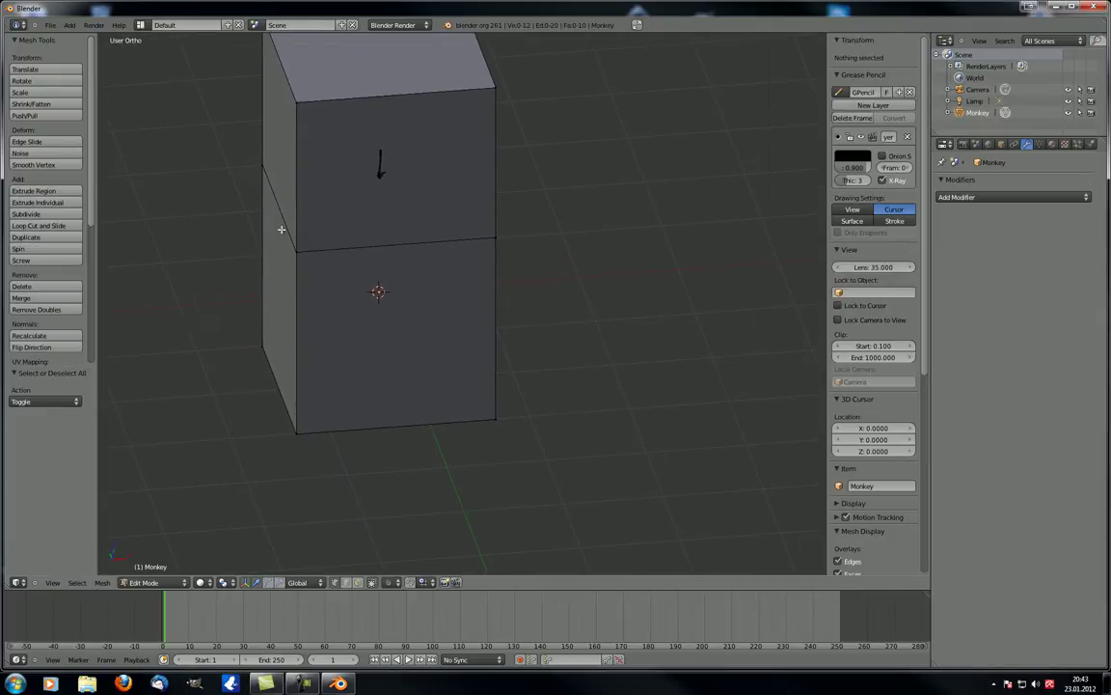
pyautogui.moveTo(280, 228); pyautogui.dragTo(335, 241, button='middle')
pyautogui.press('a')
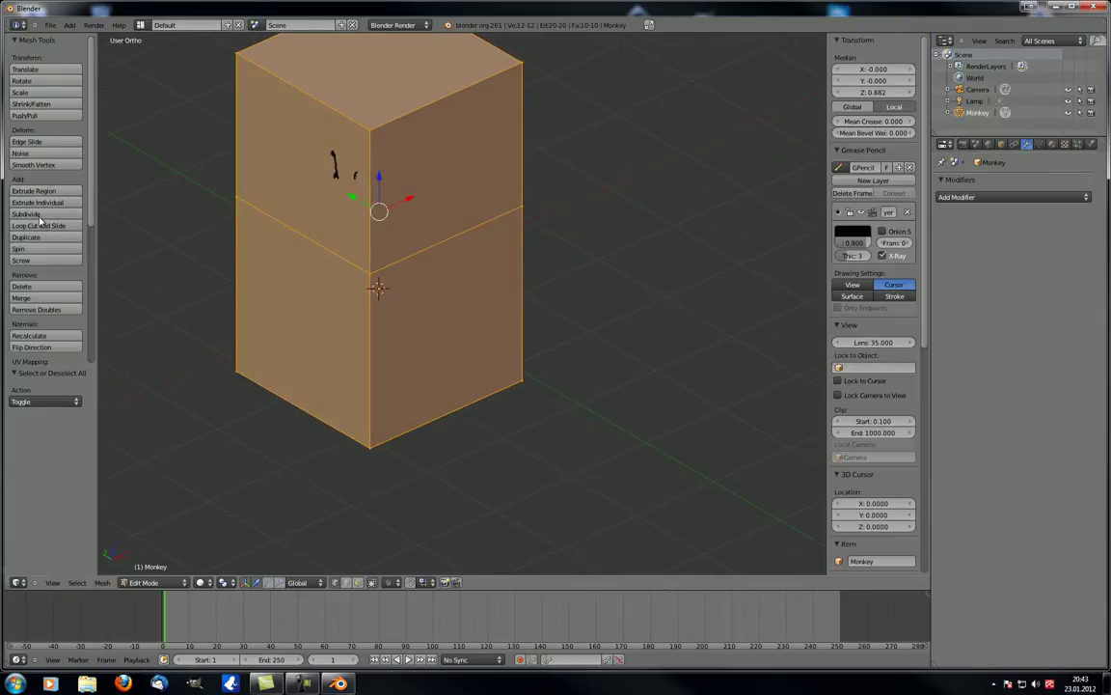
pyautogui.click(29, 215)
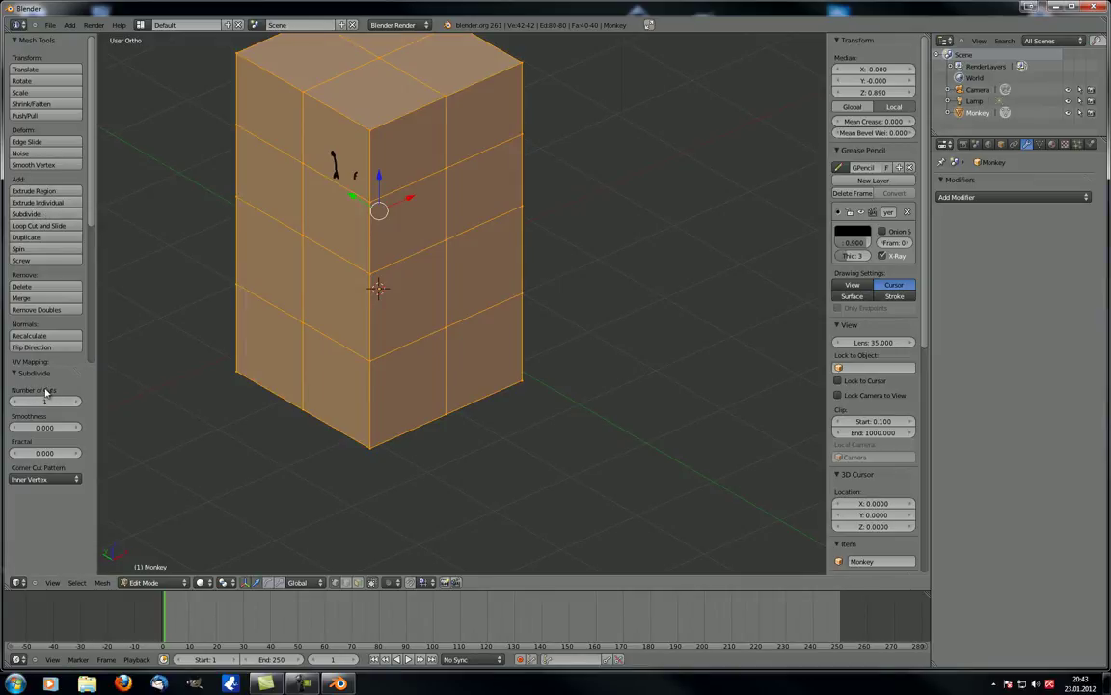
pyautogui.moveTo(43, 407)
pyautogui.mouseDown()
pyautogui.moveTo(52, 441)
pyautogui.moveTo(51, 428)
pyautogui.moveTo(259, 436)
pyautogui.moveTo(39, 430)
pyautogui.moveTo(111, 459)
pyautogui.moveTo(8, 460)
pyautogui.moveTo(23, 463)
pyautogui.mouseUp()
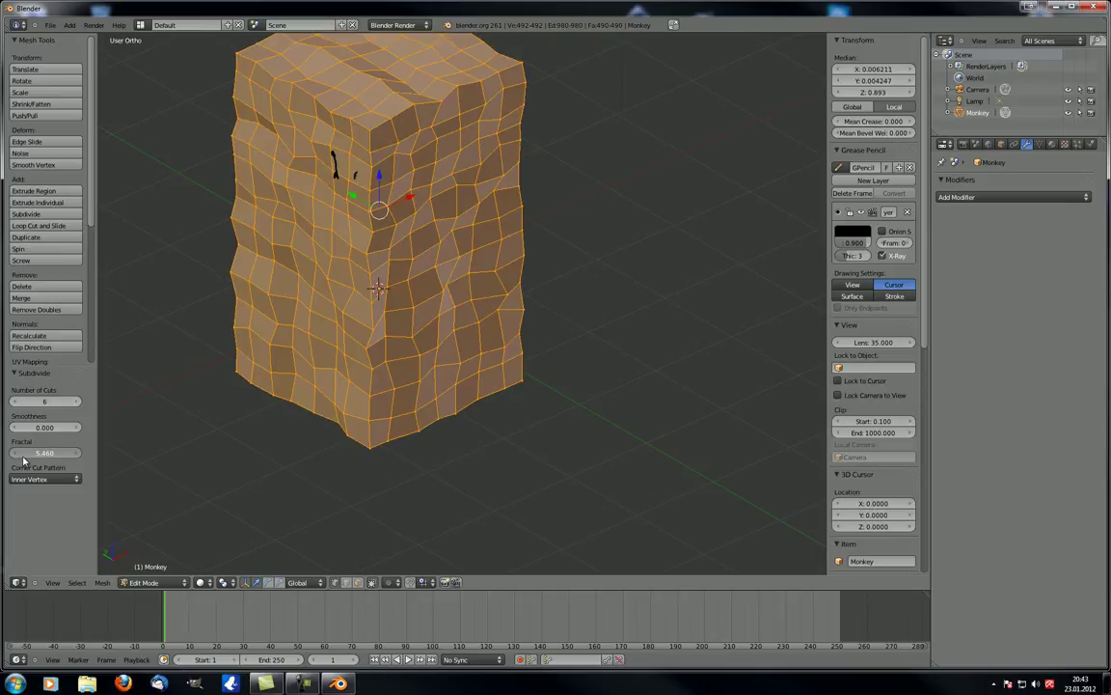
# Examine the fractal-subdivided box mesh from several sides and heights
pyautogui.moveTo(420, 359); pyautogui.dragTo(223, 305, button='middle')
pyautogui.scroll(-3, 265, 289)
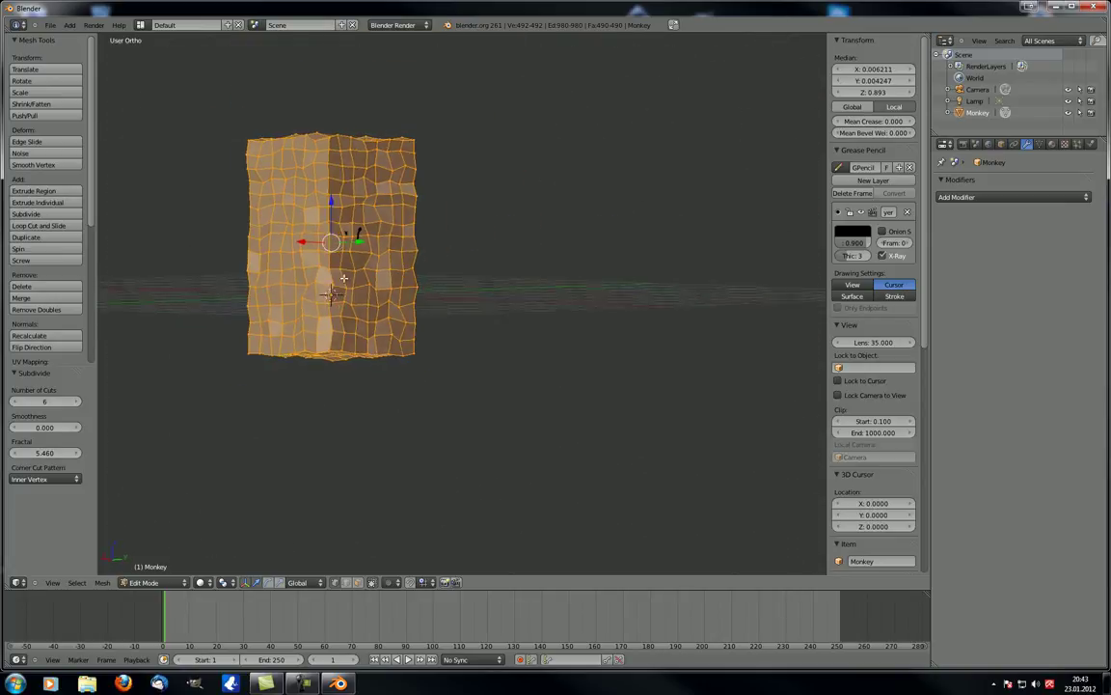
pyautogui.moveTo(343, 278); pyautogui.dragTo(299, 312, button='middle')
pyautogui.scroll(3, 318, 256)
pyautogui.keyDown('shift'); pyautogui.moveTo(321, 257); pyautogui.dragTo(232, 293, button='middle'); pyautogui.keyUp('shift')
pyautogui.scroll(-2, 365, 307)
pyautogui.moveTo(369, 316); pyautogui.dragTo(508, 315, button='middle')
pyautogui.scroll(1, 364, 309)
pyautogui.moveTo(365, 308); pyautogui.dragTo(257, 391, button='middle')
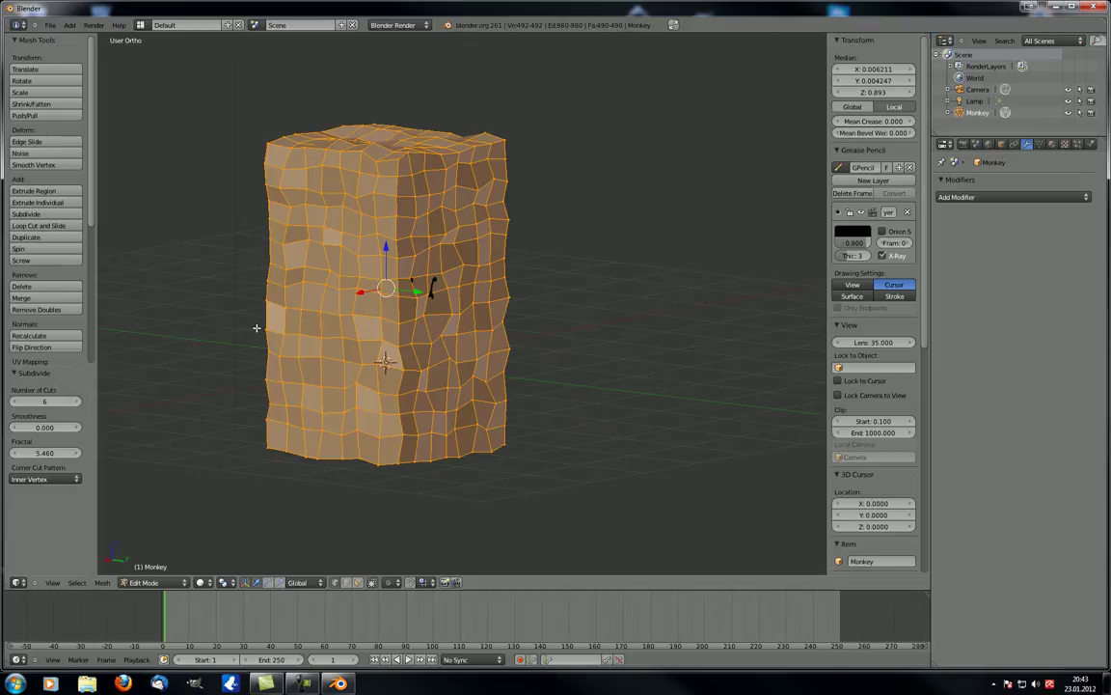
# Try the Fan corner cut pattern for the subdivision, and switch it to Path
pyautogui.click(43, 478)
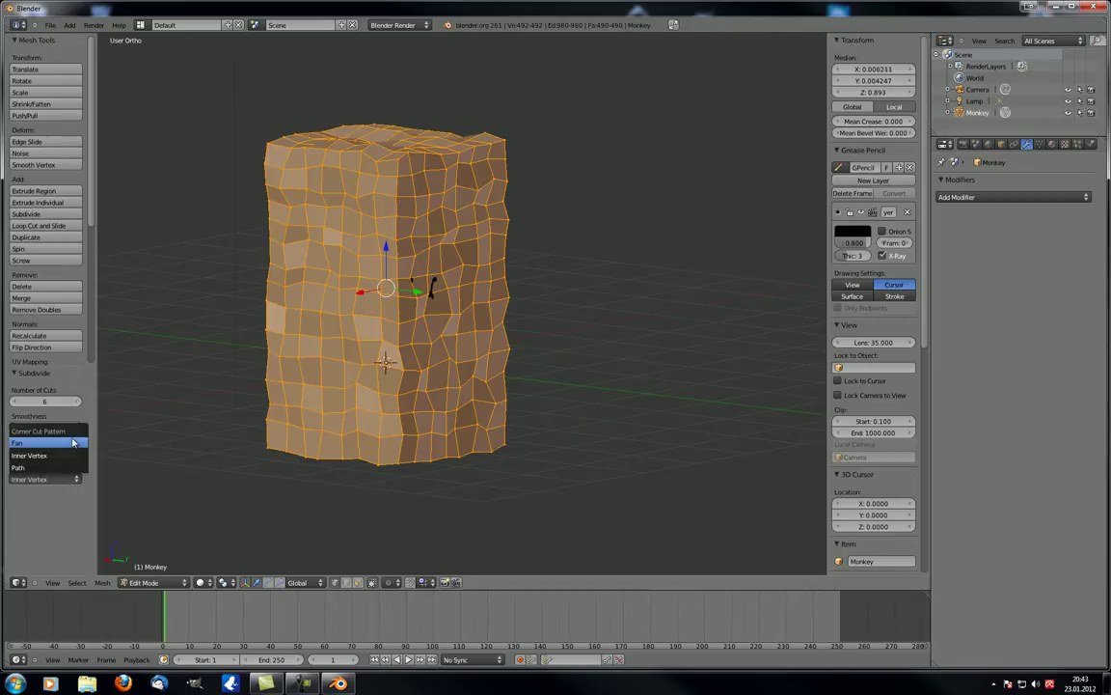
pyautogui.click(68, 443)
pyautogui.click(58, 478)
pyautogui.click(58, 469)
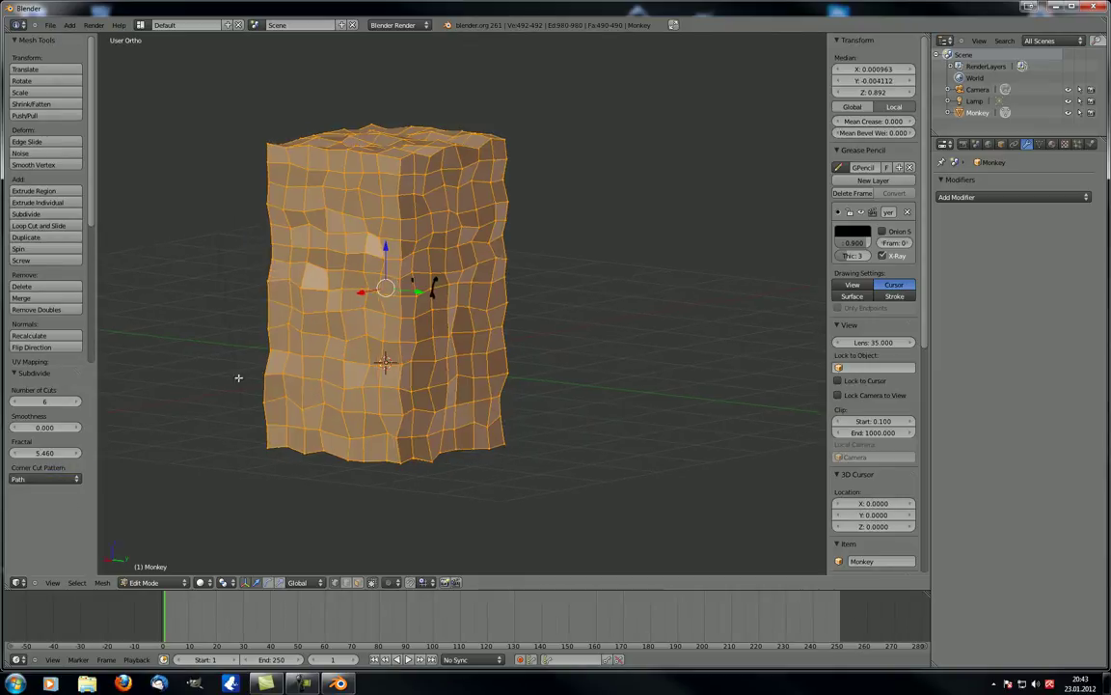
pyautogui.moveTo(240, 380); pyautogui.dragTo(364, 341, button='middle')
pyautogui.moveTo(264, 289); pyautogui.dragTo(297, 270, button='middle')
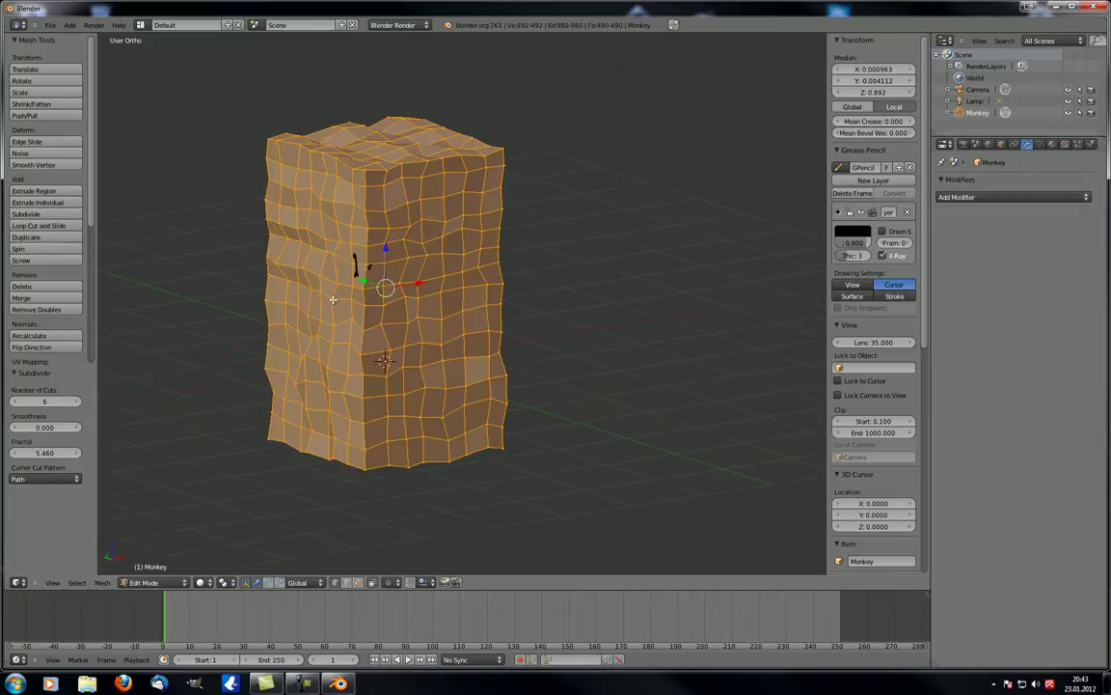
# Move the whole mesh slightly, and undo both the move and the fractal subdivision
pyautogui.moveTo(361, 232); pyautogui.dragTo(376, 280, button='middle')
pyautogui.press('g')
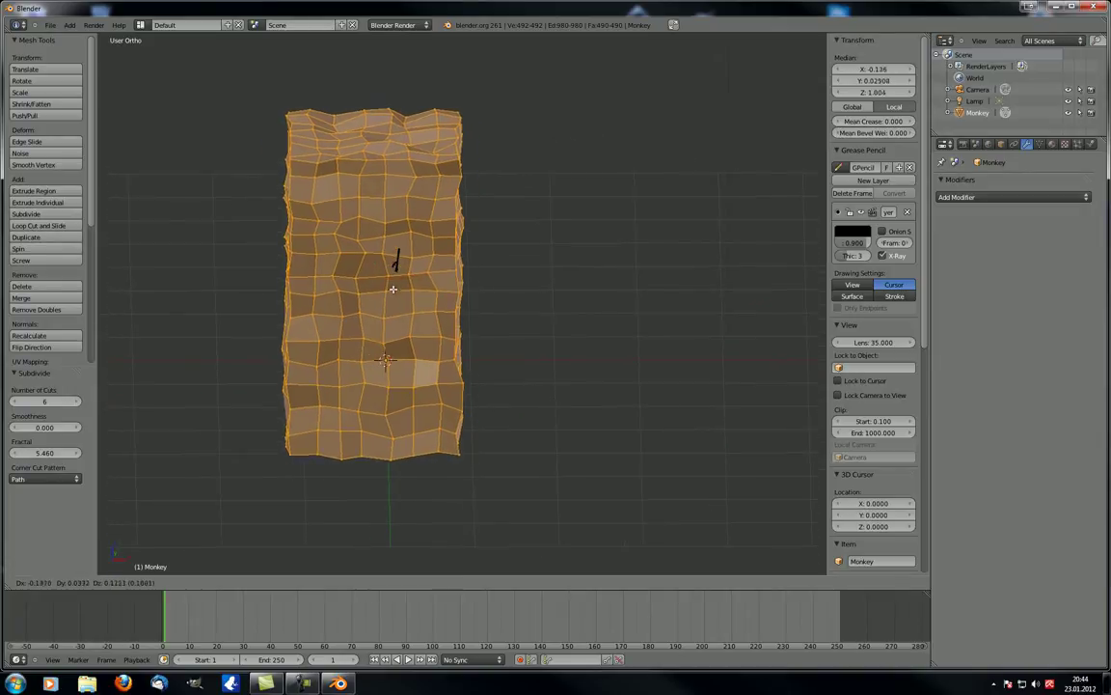
pyautogui.click(394, 290)
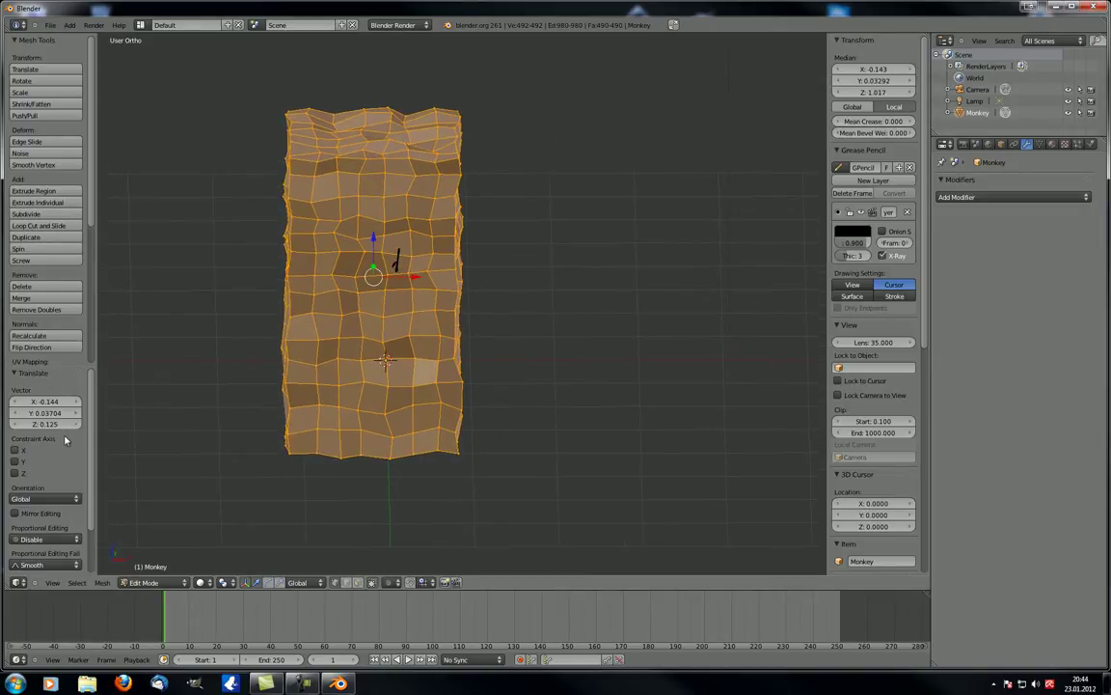
pyautogui.hotkey('ctrl', 'z')
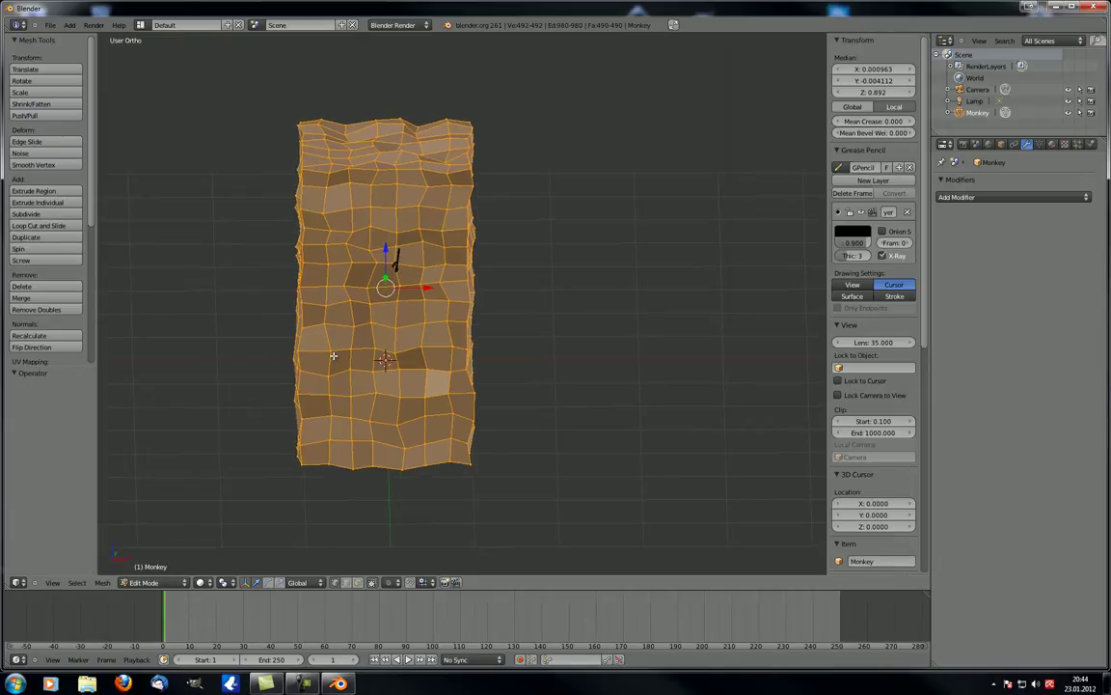
pyautogui.hotkey('ctrl', 'z')
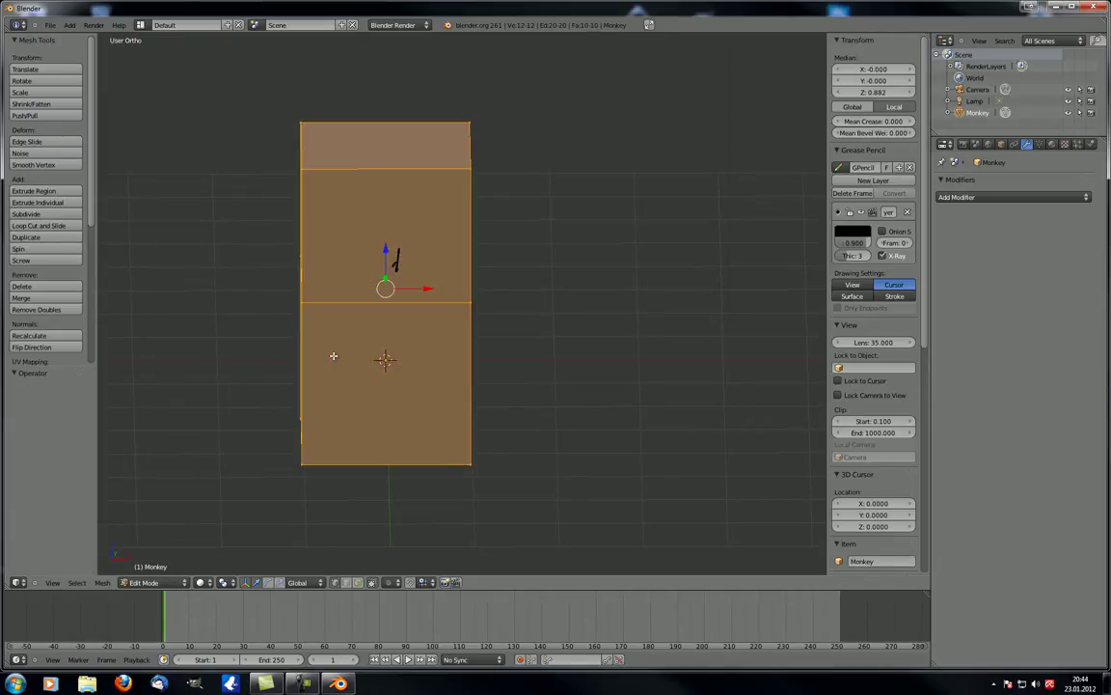
# Start a Loop Cut and Slide on the two-section box mesh
pyautogui.moveTo(209, 371); pyautogui.dragTo(256, 335, button='middle')
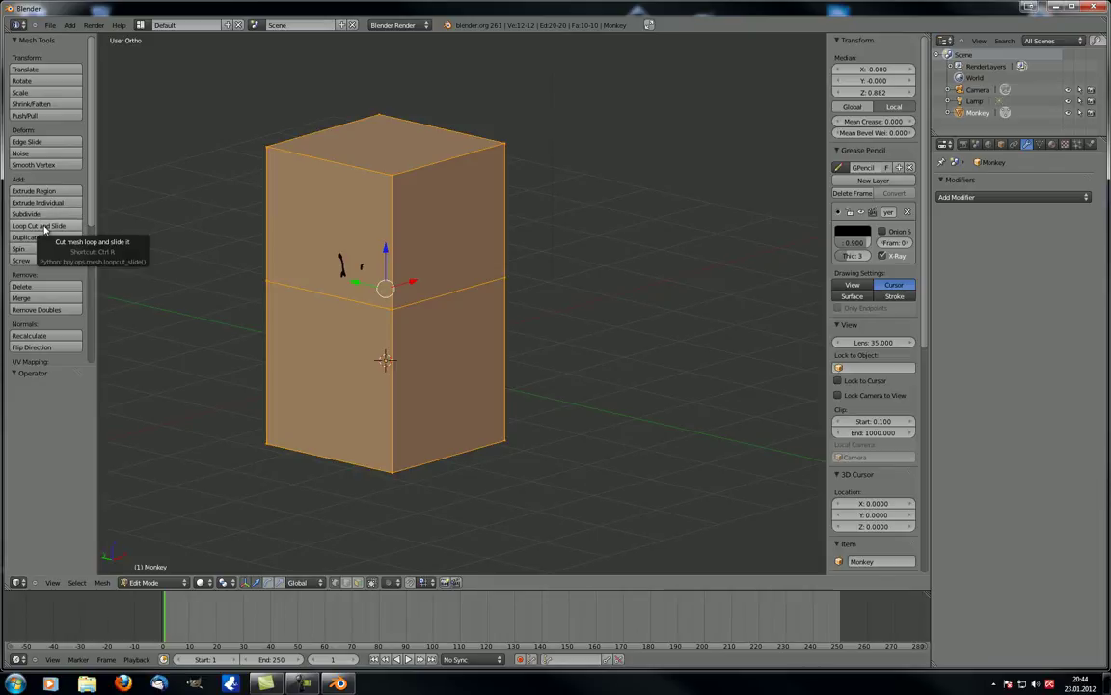
pyautogui.moveTo(668, 206); pyautogui.dragTo(406, 322, button='middle')
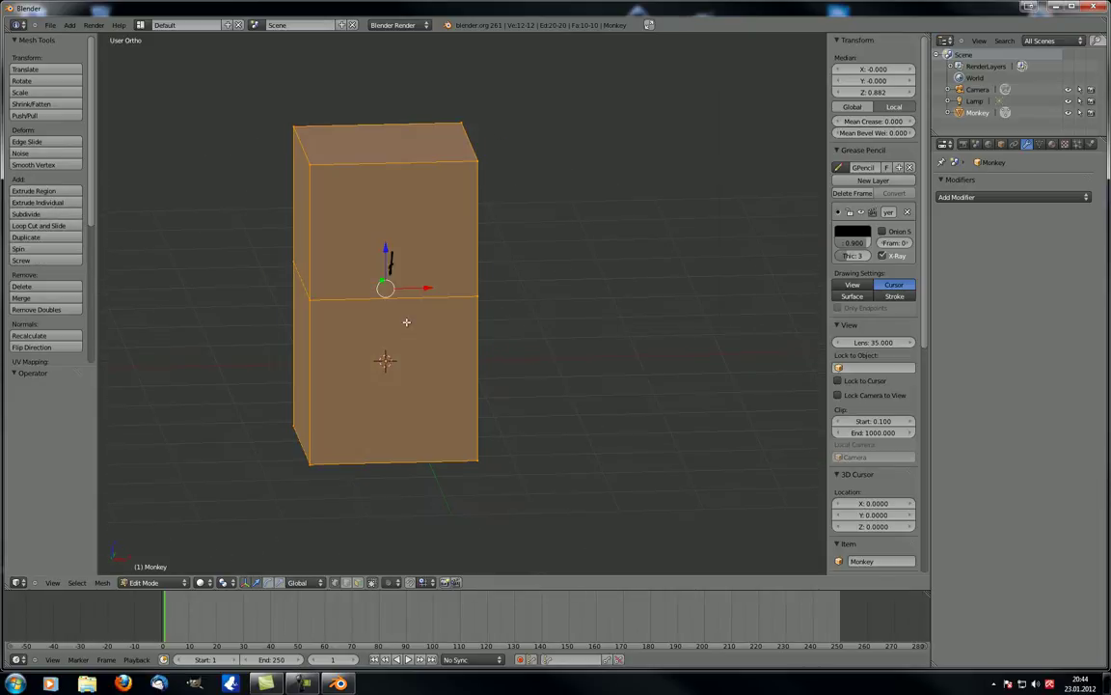
pyautogui.scroll(3, 321, 292)
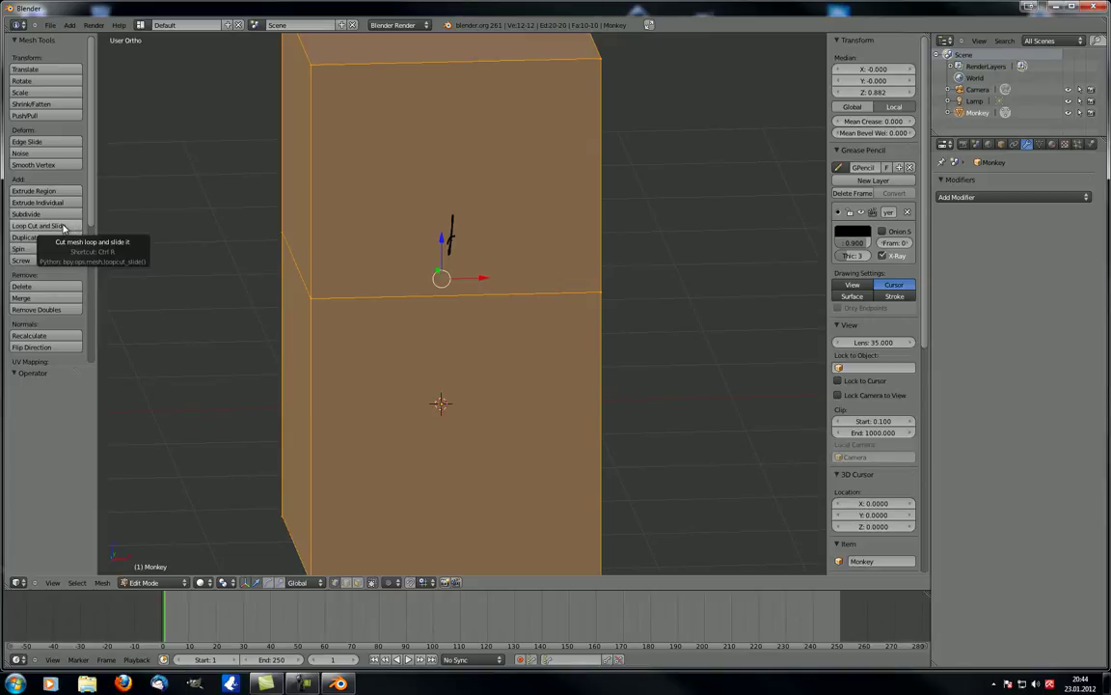
pyautogui.moveTo(489, 364); pyautogui.dragTo(343, 353, button='middle')
pyautogui.scroll(-2, 343, 356)
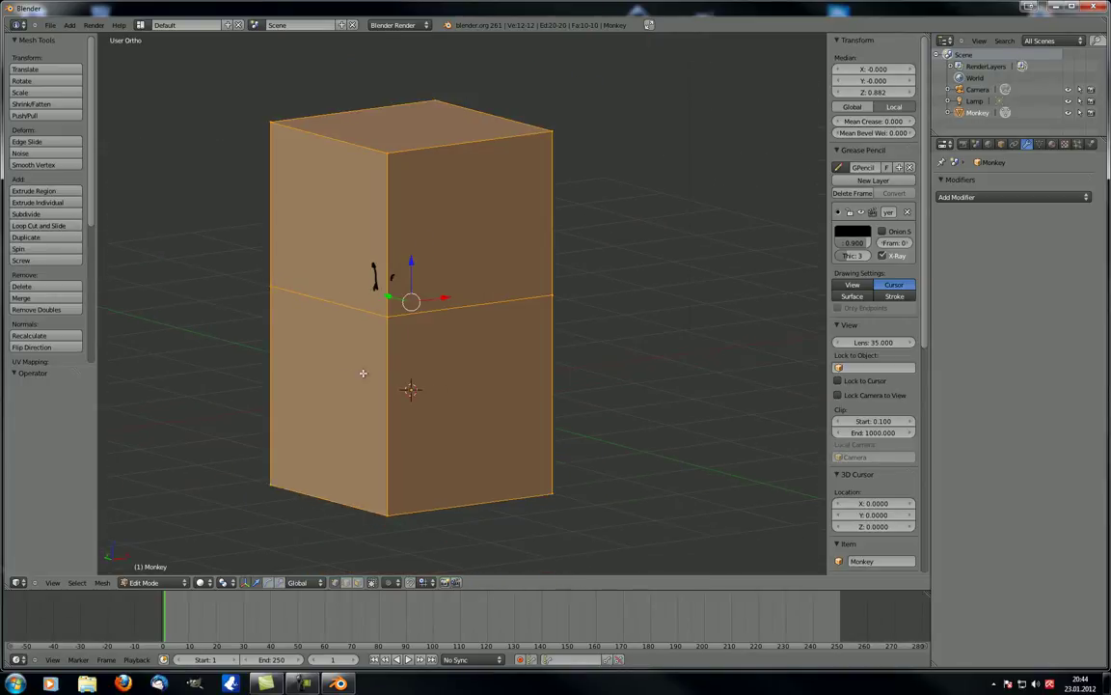
pyautogui.hotkey('ctrl', 'r')
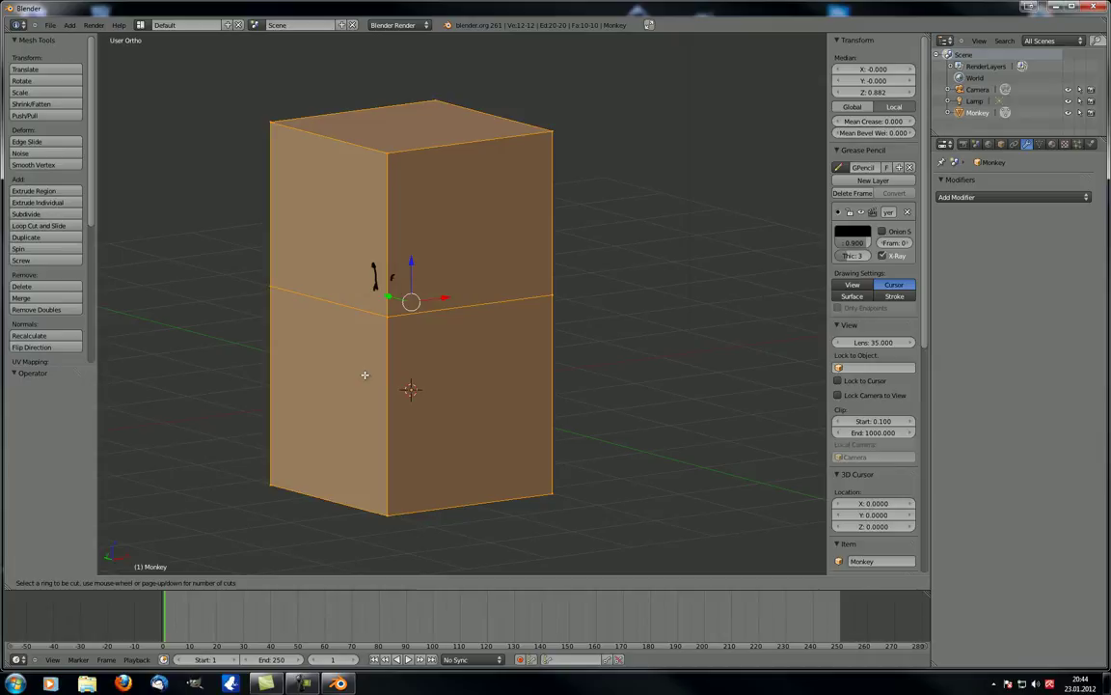
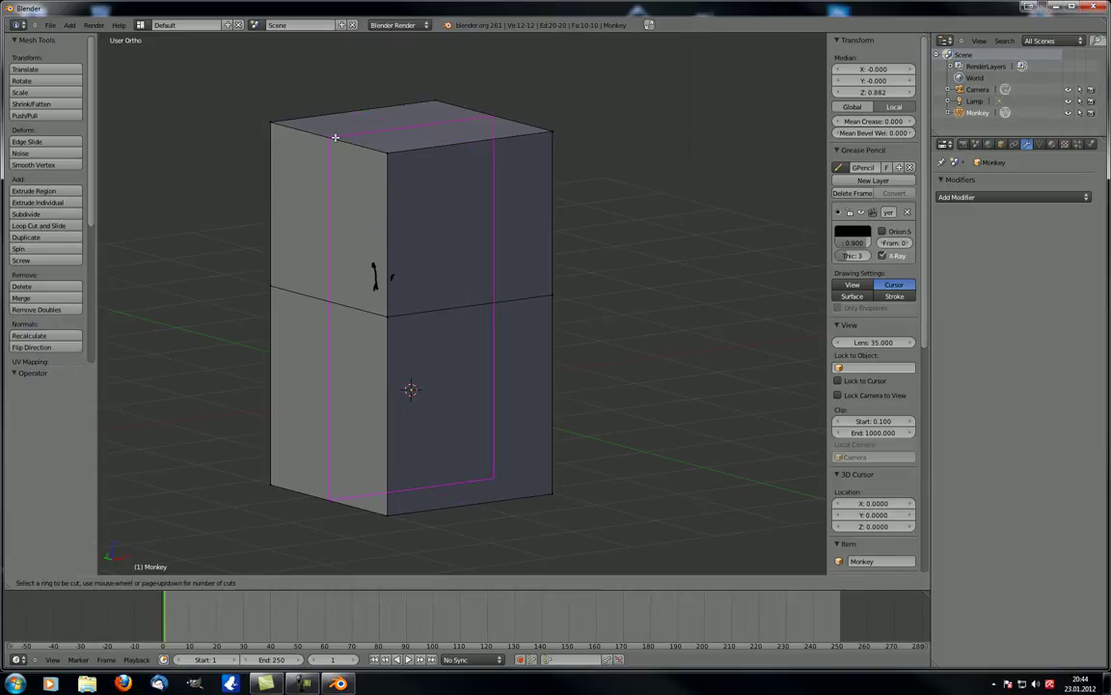
# Place the loop cut around the upper section of the box and slide it close to the top edge
pyautogui.click(382, 242)
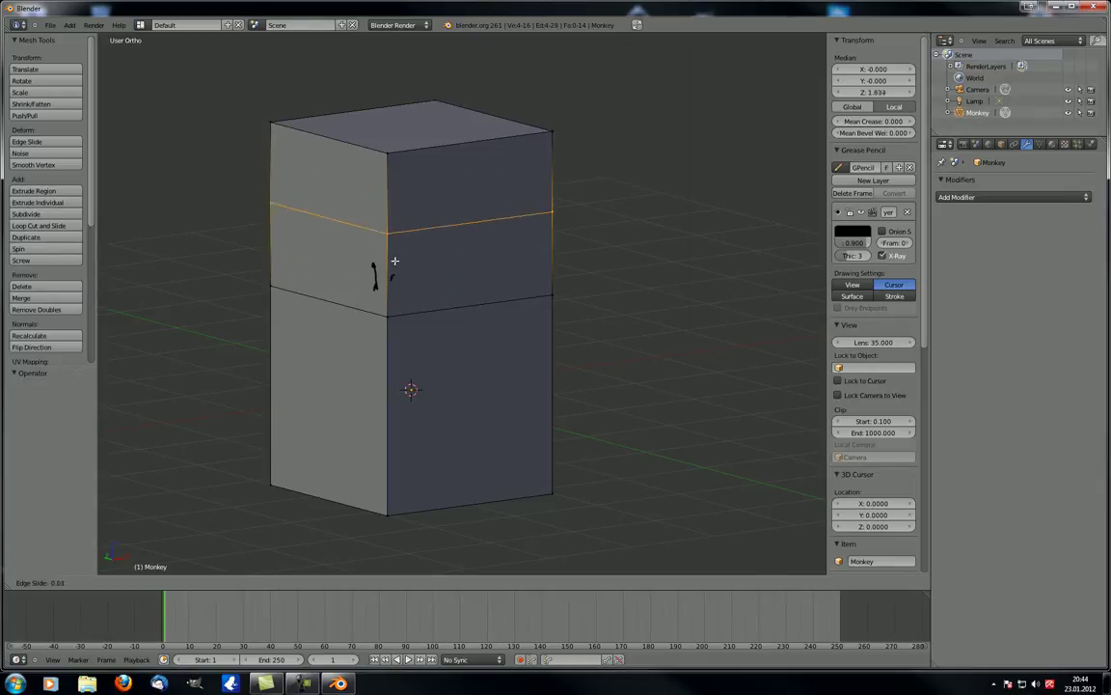
pyautogui.click(398, 203)
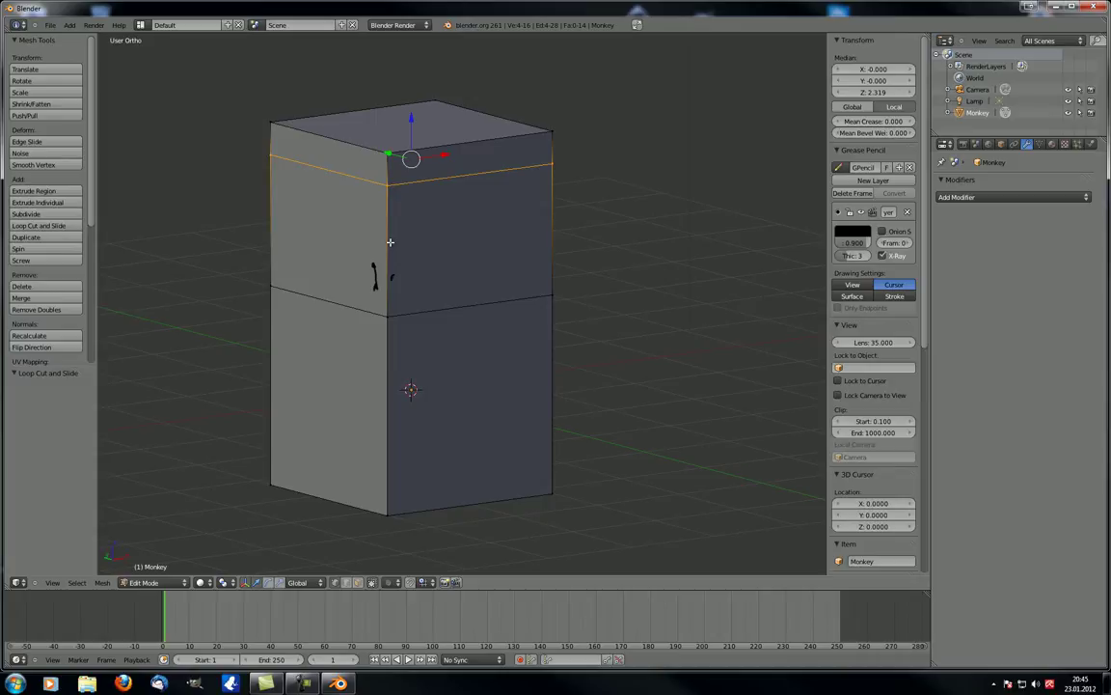
# Add four evenly spaced loop cuts between the new loop and the middle edge loop, without sliding them
pyautogui.hotkey('ctrl', 'r')
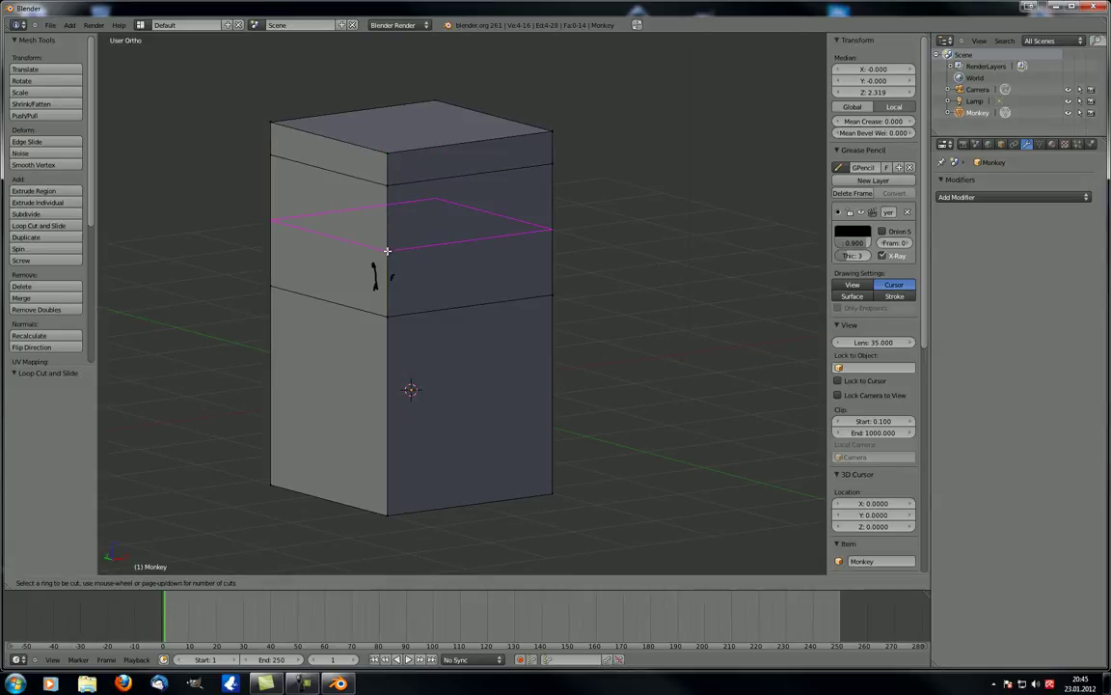
pyautogui.scroll(20, 388, 250)
pyautogui.scroll(-20, 389, 250)
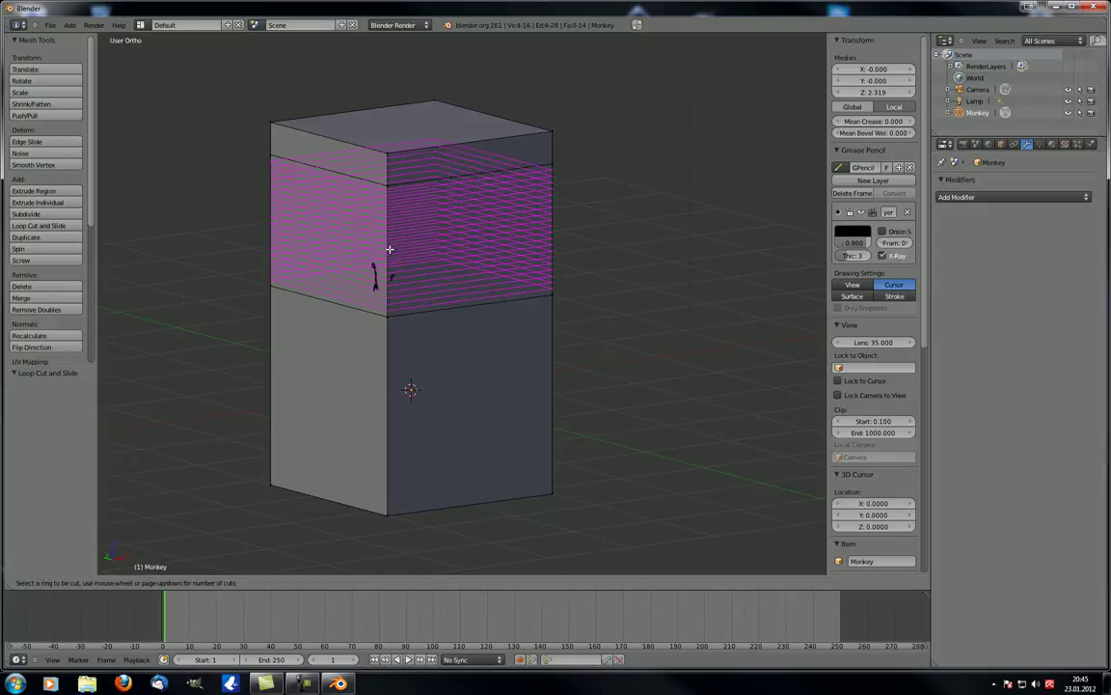
pyautogui.scroll(4, 389, 250)
pyautogui.scroll(-1, 389, 250)
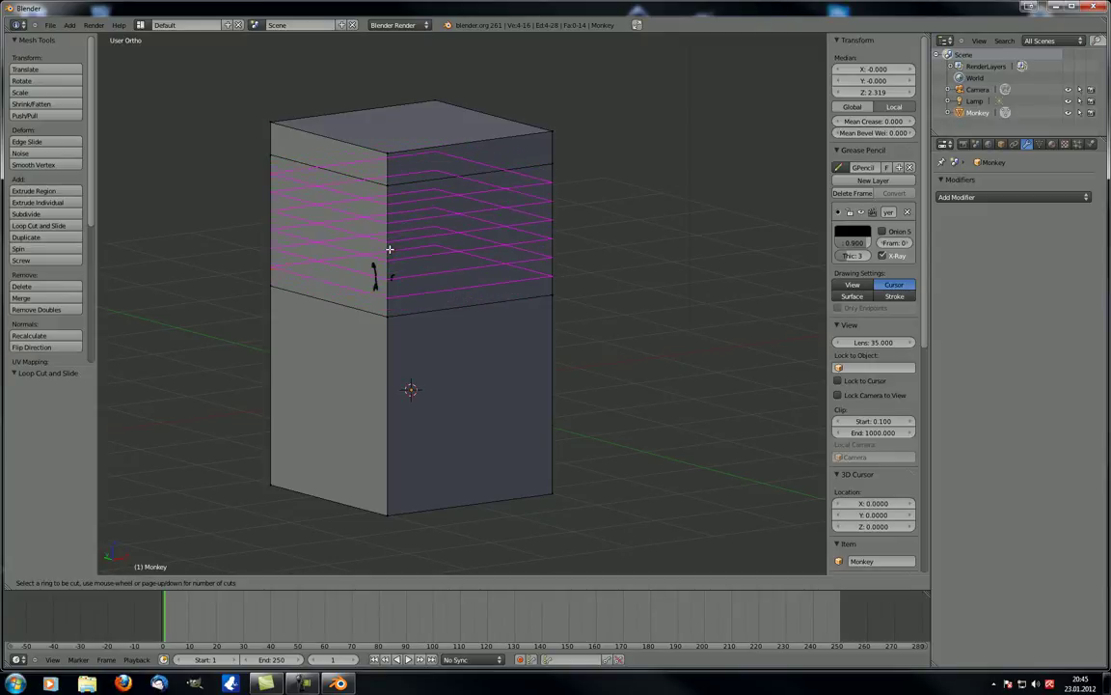
pyautogui.scroll(1, 389, 250)
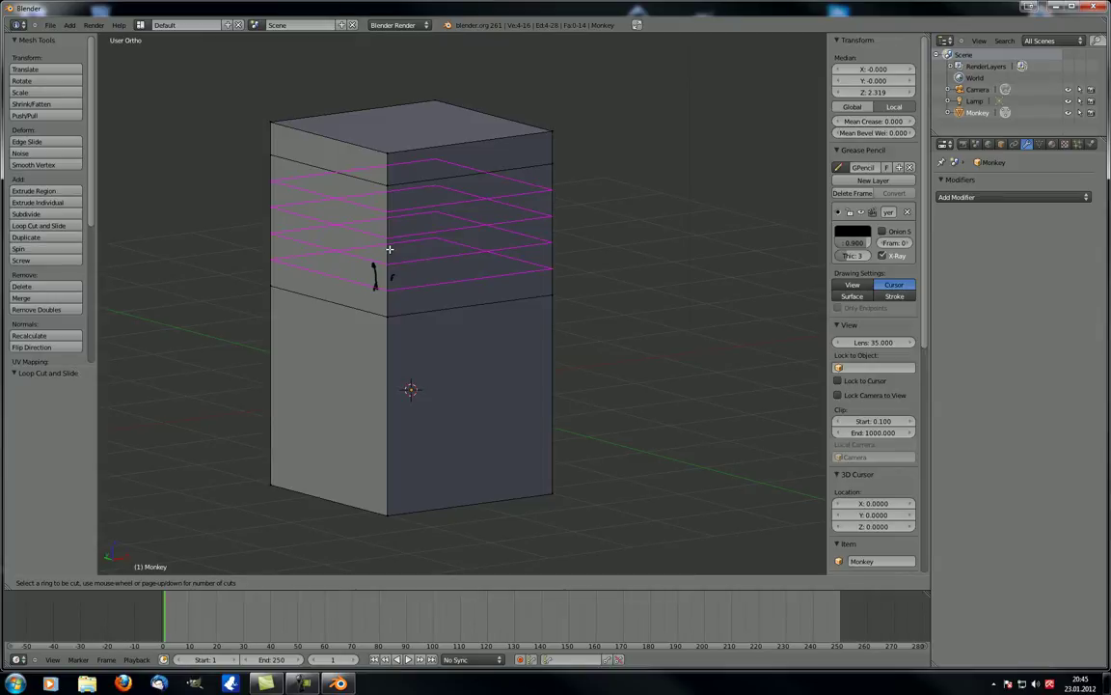
pyautogui.click(389, 250)
pyautogui.rightClick(389, 250)
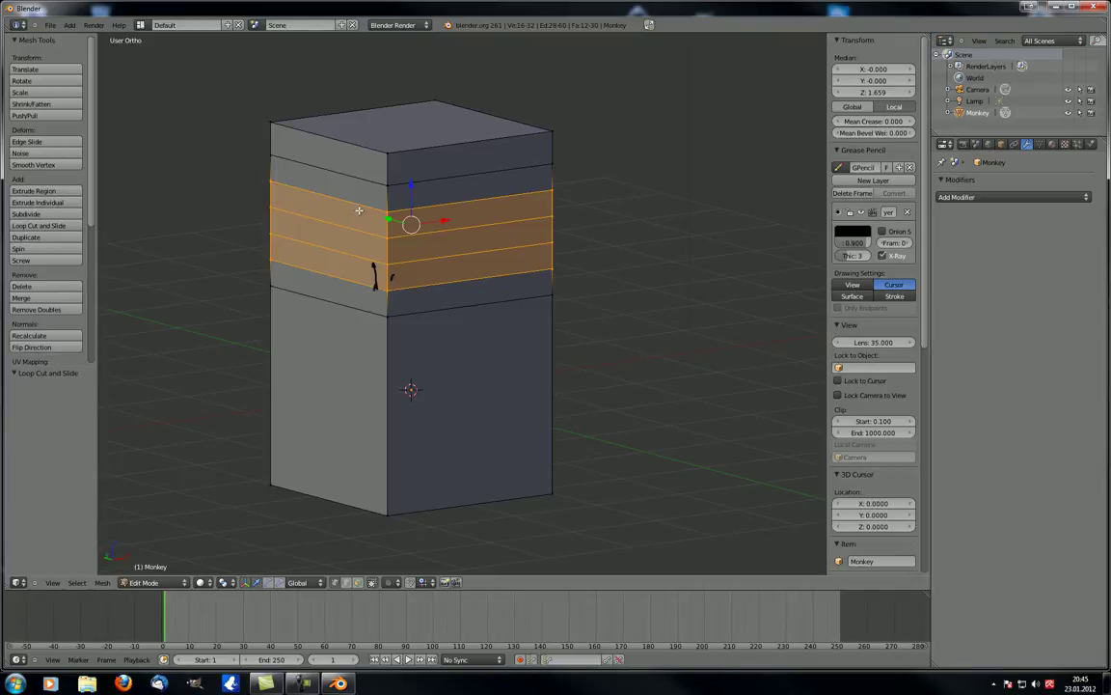
# Select the uppermost of the four new edge loops and try Edge Slide on it
pyautogui.keyDown('alt'); pyautogui.rightClick(447, 205); pyautogui.keyUp('alt')
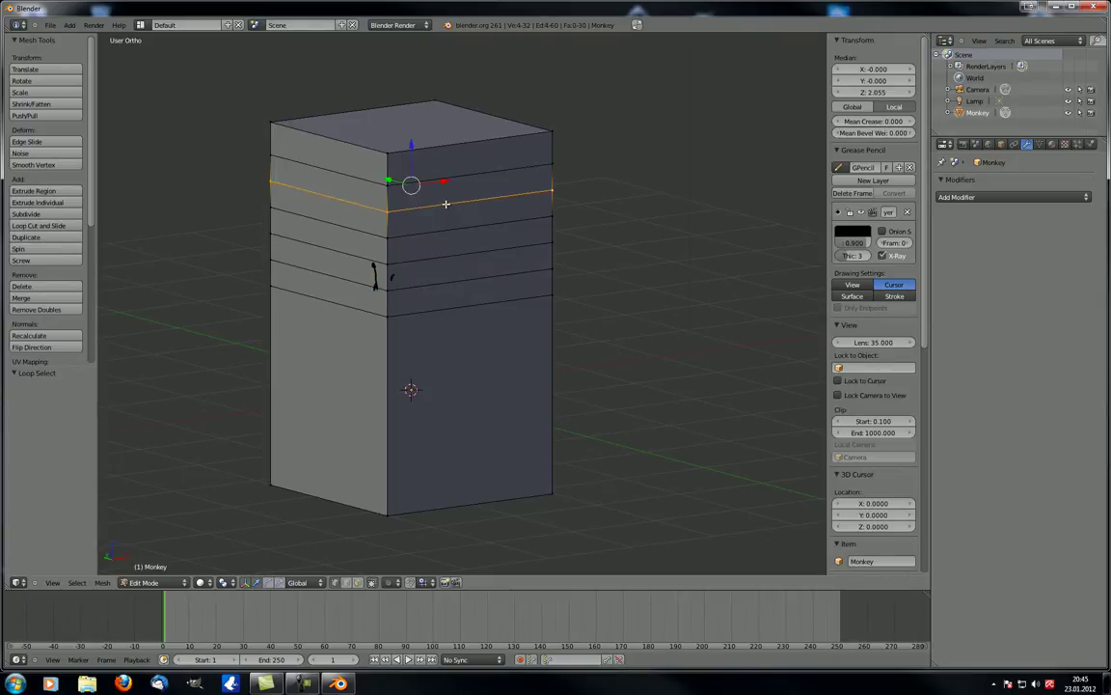
pyautogui.click(62, 143)
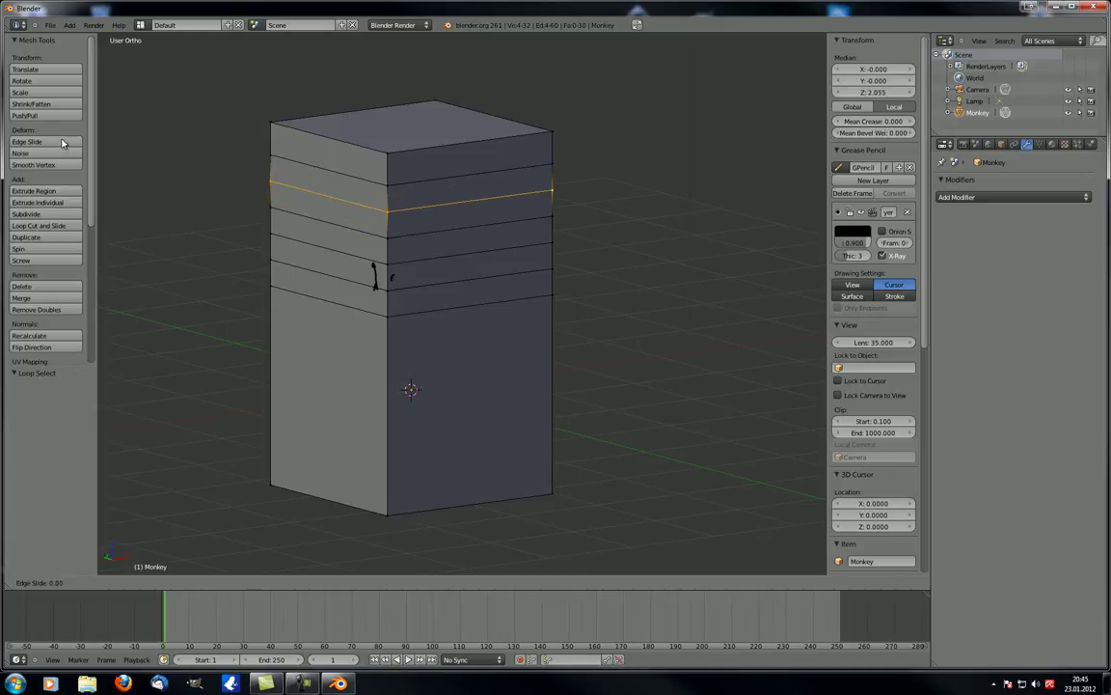
pyautogui.click(281, 216)
pyautogui.hotkey('ctrl', 'e')
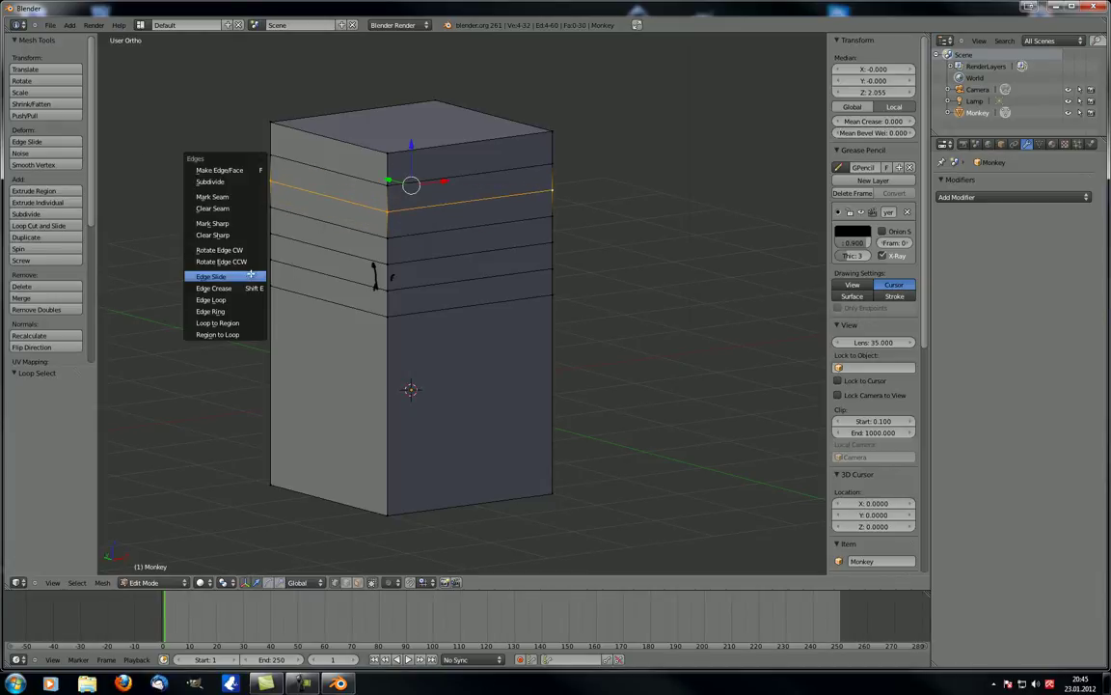
pyautogui.click(221, 275)
pyautogui.rightClick(288, 284)
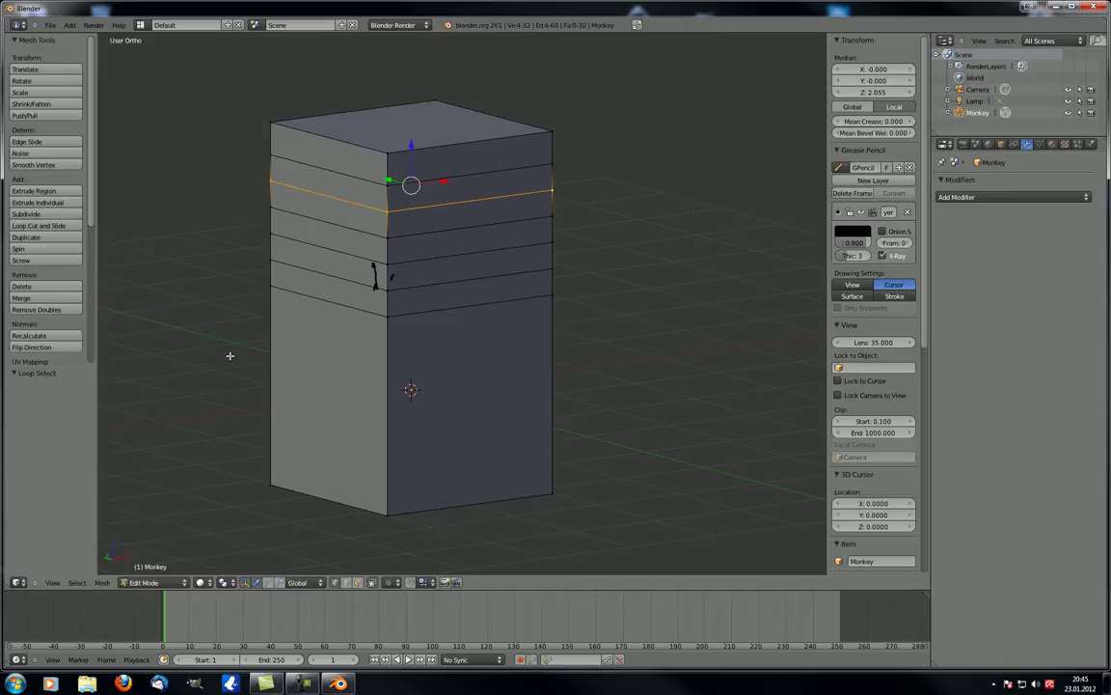
# Undo the loop selection and all the loop cuts on the box mesh
pyautogui.hotkey('ctrl', 'z')
pyautogui.hotkey('ctrl', 'z')
pyautogui.hotkey('ctrl', 'z')
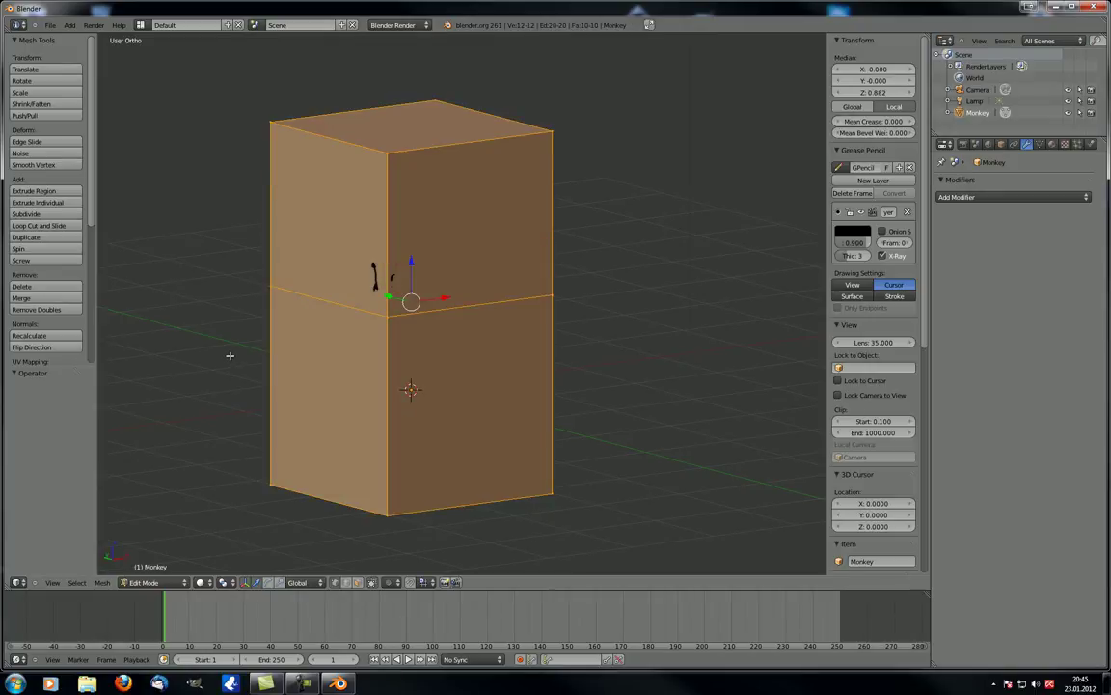
# Select only the top edge at X -1 and extrude it outward and upward by about X -0.77, Z 0.80
pyautogui.press('a')
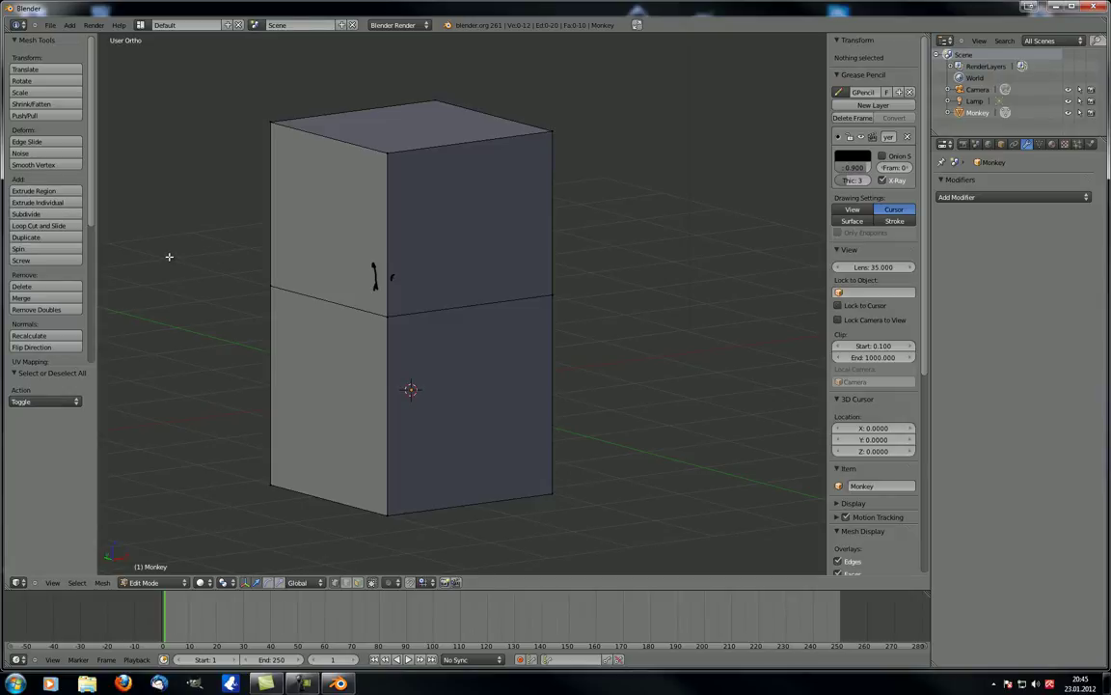
pyautogui.scroll(-2, 300, 270)
pyautogui.keyDown('shift'); pyautogui.moveTo(323, 298); pyautogui.dragTo(305, 407, button='middle'); pyautogui.keyUp('shift')
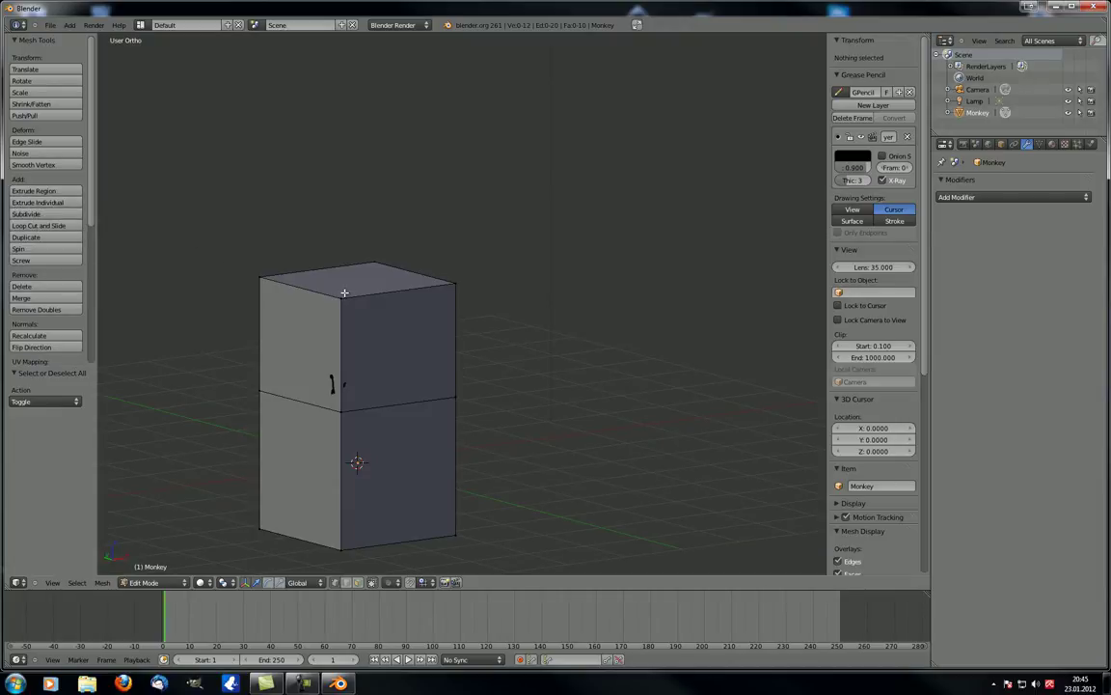
pyautogui.keyDown('alt'); pyautogui.rightClick(280, 266); pyautogui.keyUp('alt')
pyautogui.scroll(3, 301, 297)
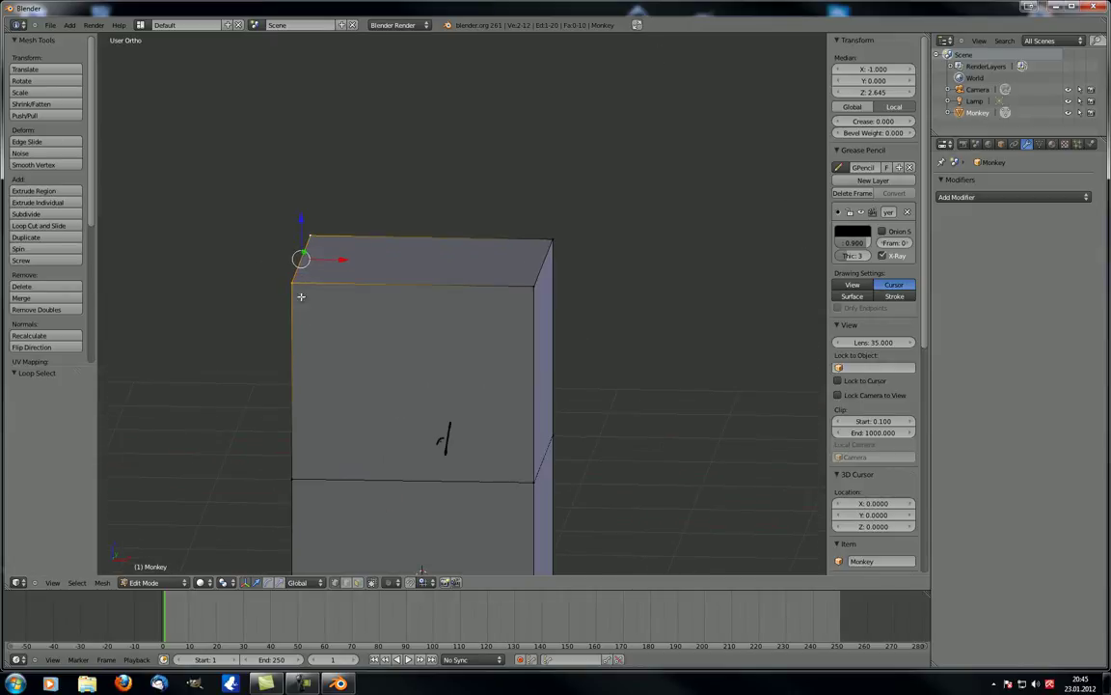
pyautogui.moveTo(301, 296); pyautogui.dragTo(319, 266, button='middle')
pyautogui.moveTo(176, 184); pyautogui.dragTo(163, 194, button='middle')
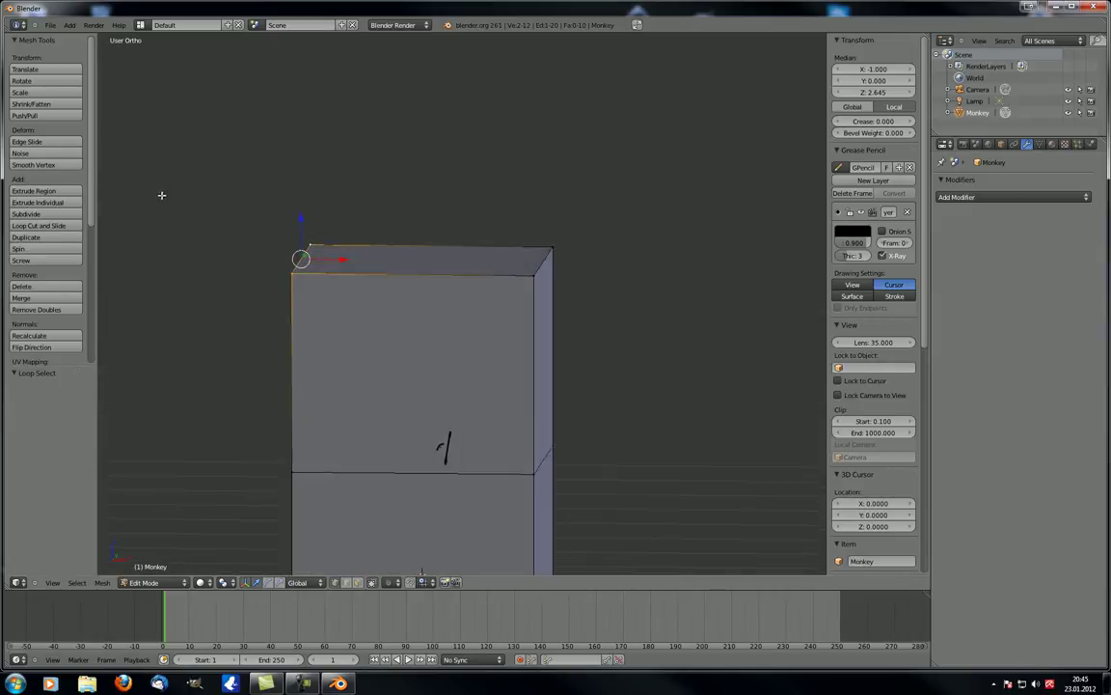
pyautogui.moveTo(338, 366); pyautogui.dragTo(369, 402, button='middle')
pyautogui.press('e')
pyautogui.click(363, 306)
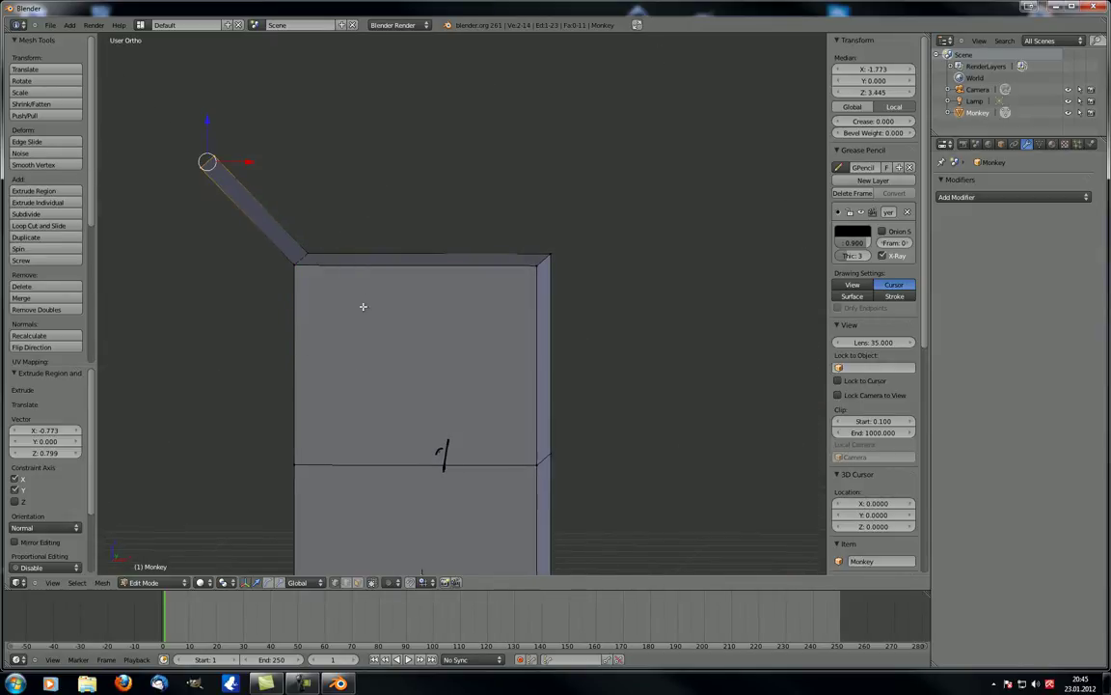
# Inspect the flap extruded from the top edge, and undo the extrusion
pyautogui.moveTo(363, 306); pyautogui.dragTo(287, 344, button='middle')
pyautogui.keyDown('shift'); pyautogui.moveTo(310, 164); pyautogui.dragTo(398, 154, button='middle'); pyautogui.keyUp('shift')
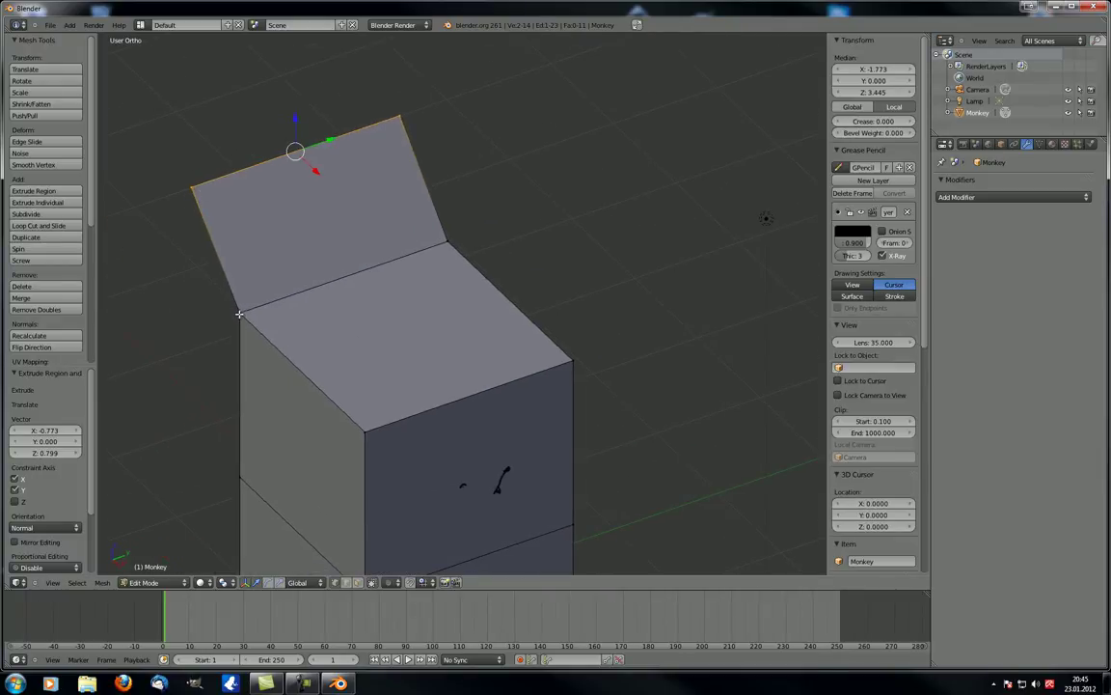
pyautogui.moveTo(337, 112); pyautogui.dragTo(370, 252, button='middle')
pyautogui.hotkey('ctrl', 'z')
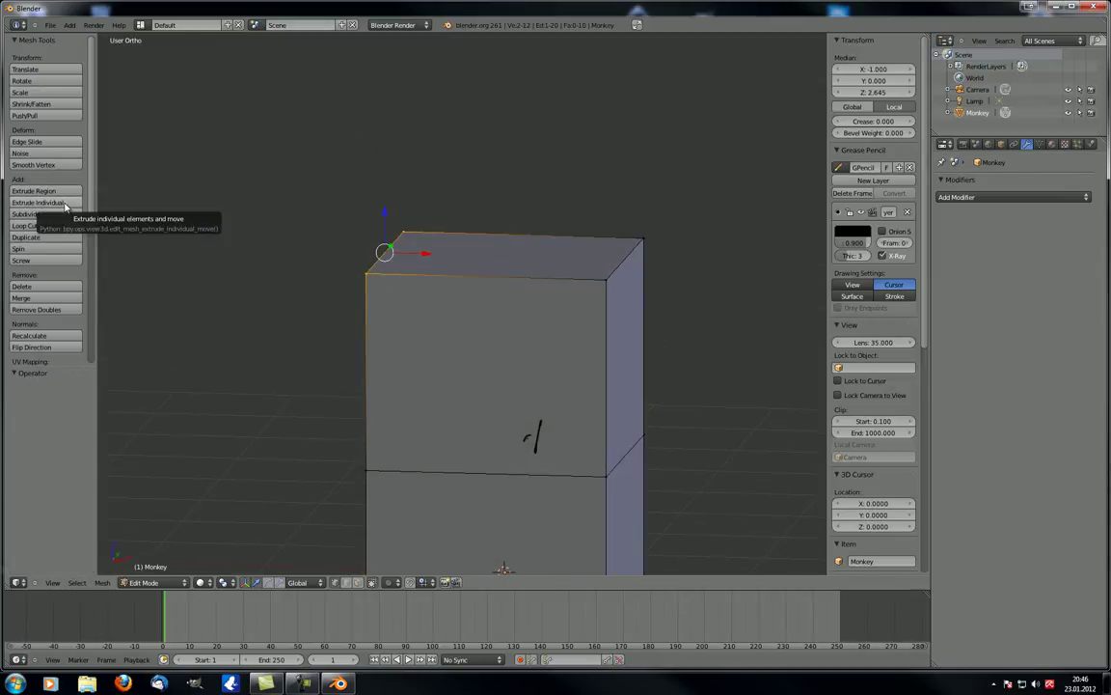
# Extrude the top edge's two vertices with Extrude Individual by about X -0.55, Y 0.07, Z 0.84
pyautogui.click(66, 204)
pyautogui.click(463, 317)
pyautogui.moveTo(462, 317); pyautogui.dragTo(322, 322, button='middle')
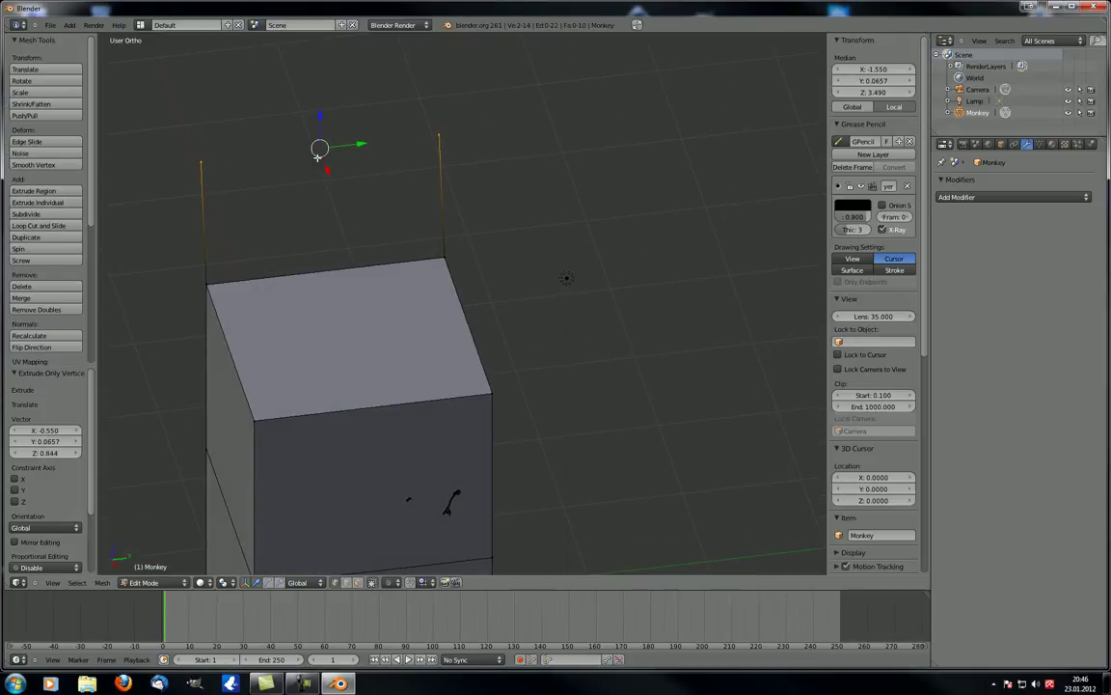
pyautogui.moveTo(319, 156); pyautogui.dragTo(328, 245, button='middle')
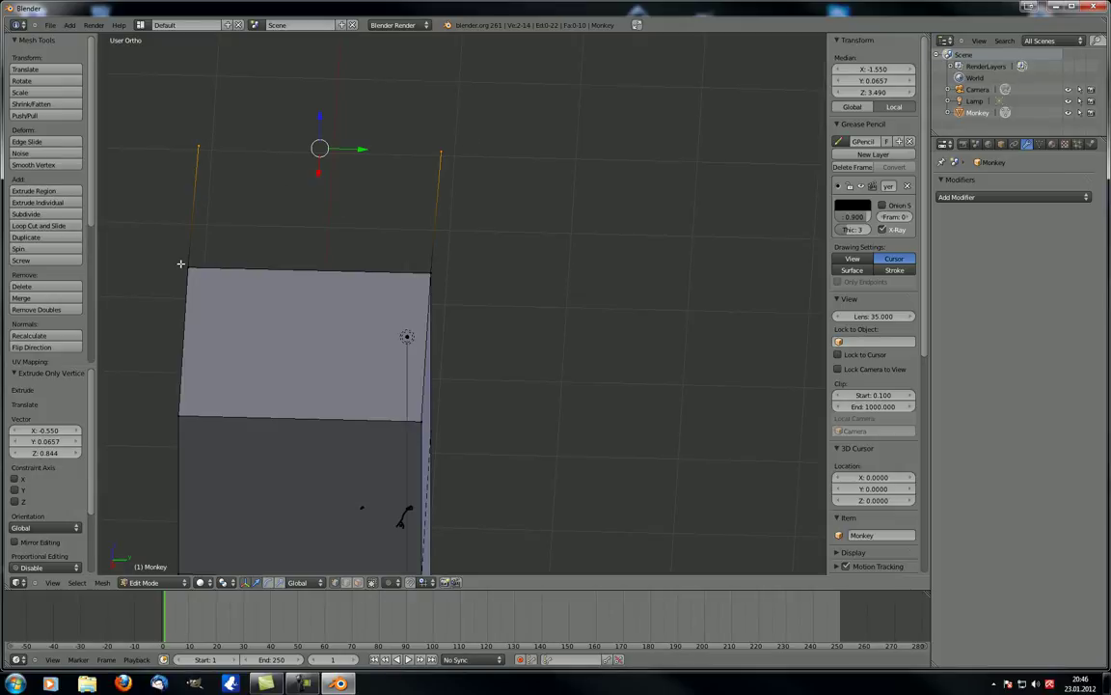
# Delete the two individually extruded vertices
pyautogui.moveTo(191, 241); pyautogui.dragTo(199, 239, button='middle')
pyautogui.press('x')
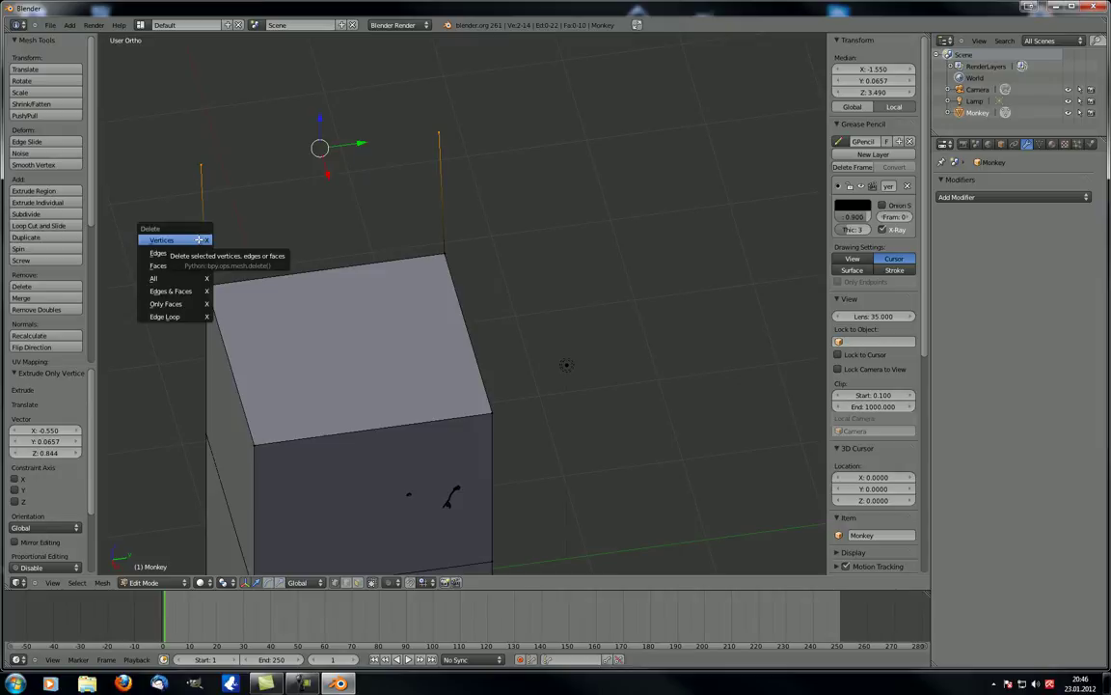
pyautogui.click(199, 239)
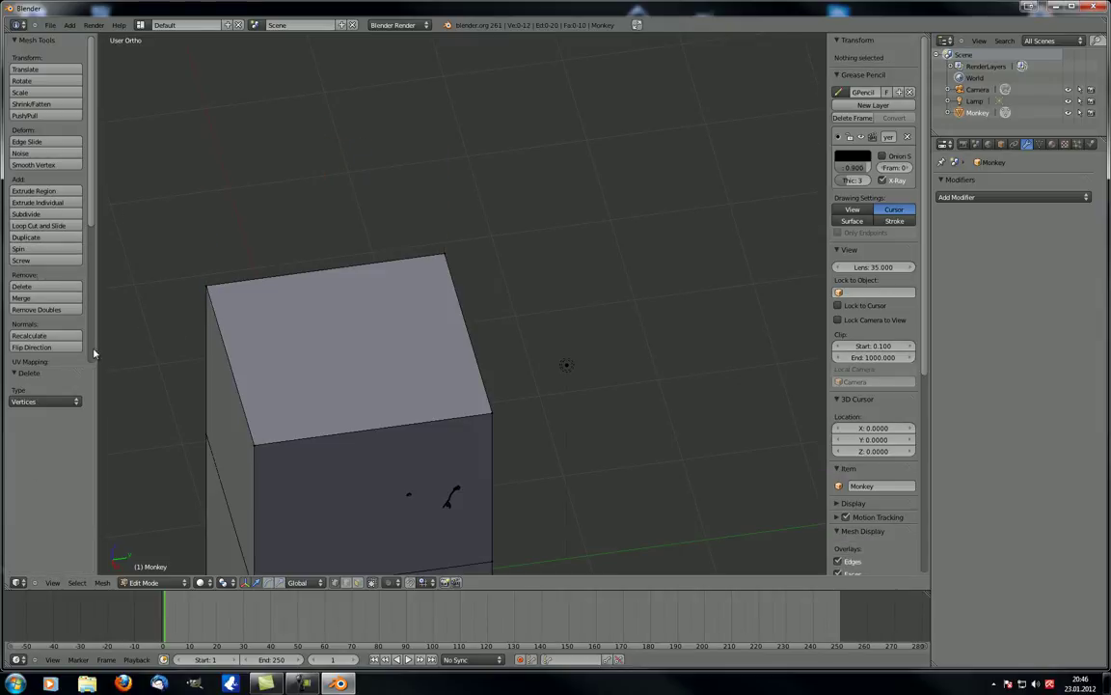
# Select the four top corner vertices, duplicate the top face and raise the copy about 1.9 units along Z
pyautogui.moveTo(155, 352); pyautogui.dragTo(346, 326, button='middle')
pyautogui.rightClick(390, 302)
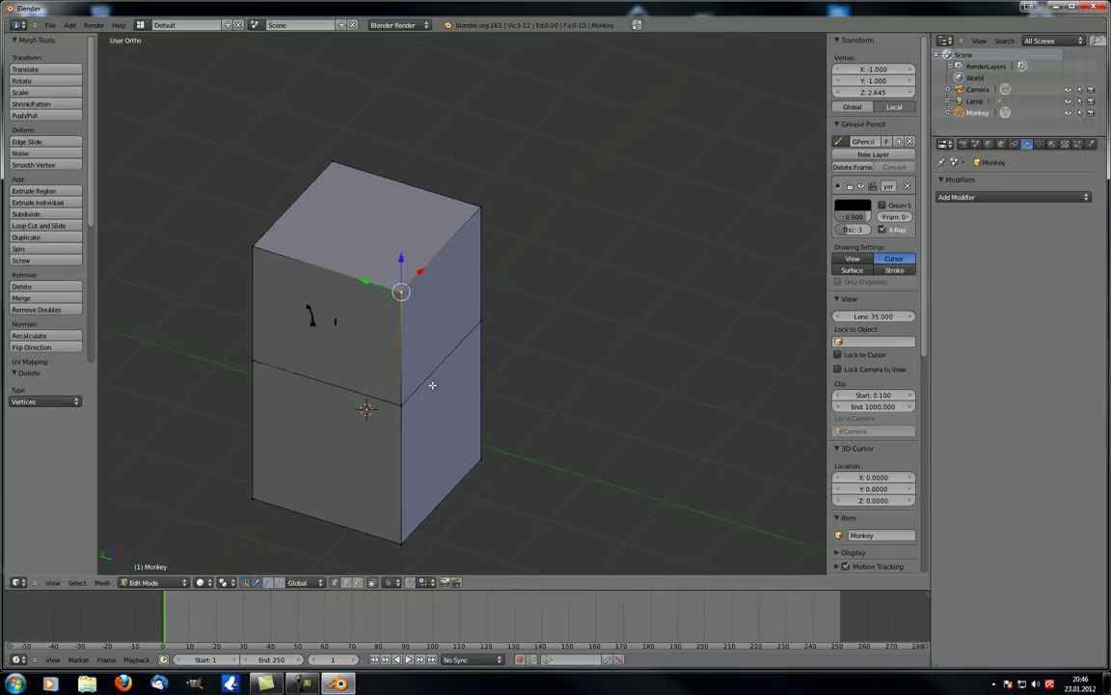
pyautogui.moveTo(433, 387); pyautogui.dragTo(366, 317, button='middle')
pyautogui.keyDown('shift'); pyautogui.rightClick(241, 277); pyautogui.keyUp('shift')
pyautogui.keyDown('shift'); pyautogui.rightClick(275, 201); pyautogui.keyUp('shift')
pyautogui.keyDown('shift'); pyautogui.rightClick(431, 229); pyautogui.keyUp('shift')
pyautogui.moveTo(400, 417); pyautogui.dragTo(412, 394, button='middle')
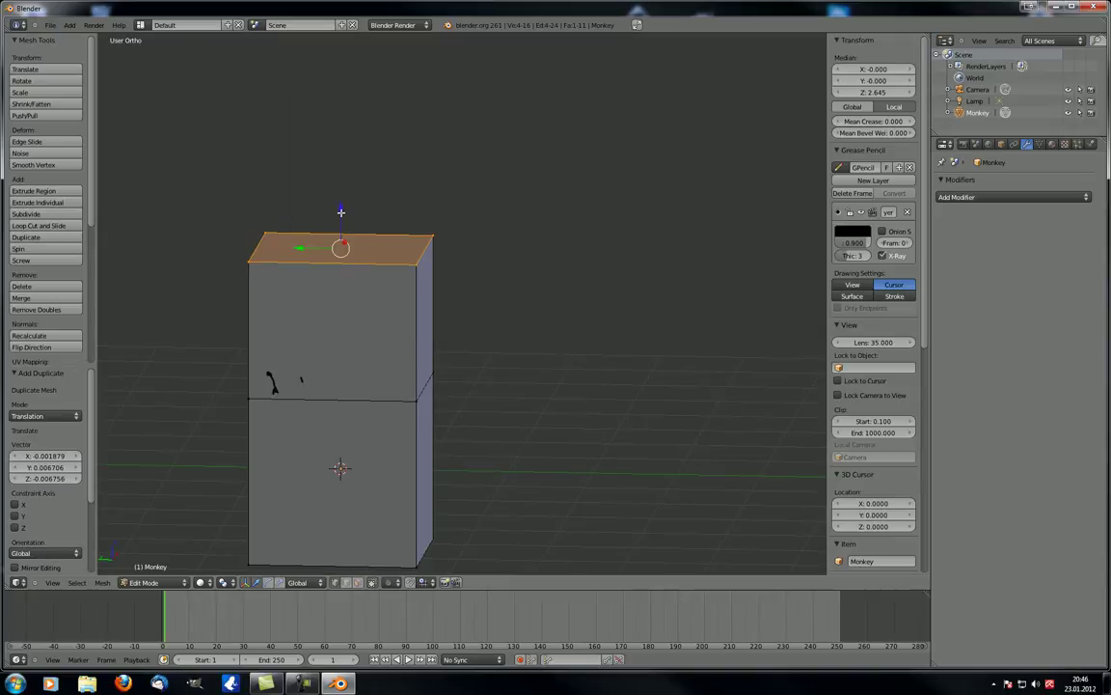
pyautogui.moveTo(341, 211); pyautogui.dragTo(341, 51)
pyautogui.moveTo(507, 442); pyautogui.dragTo(256, 65, button='middle')
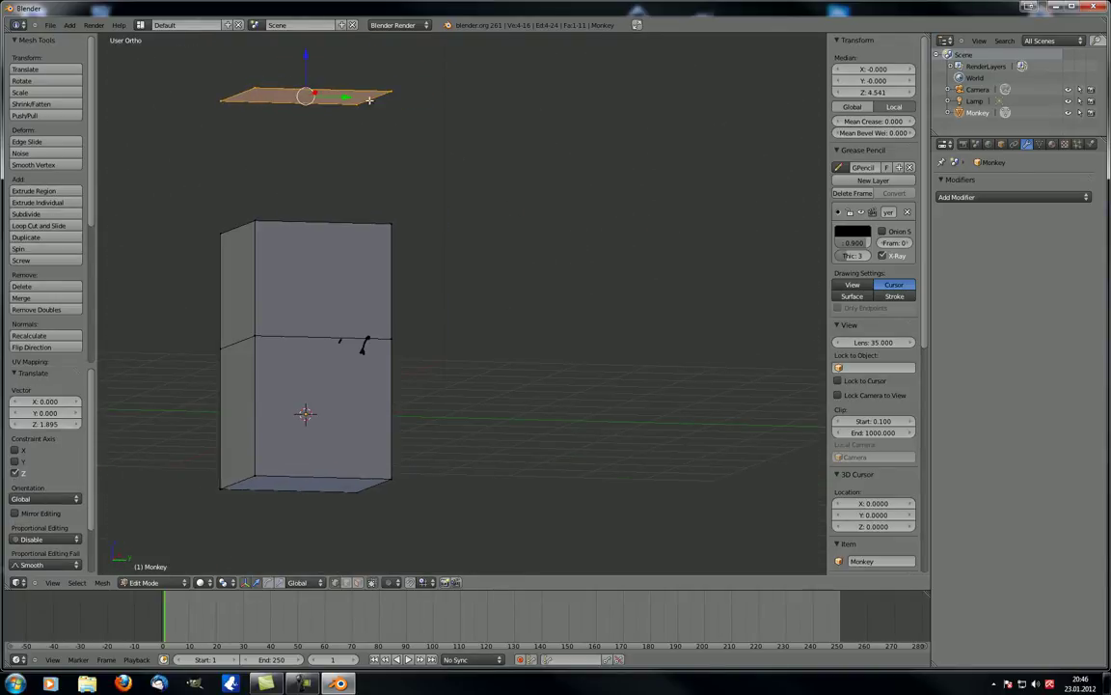
pyautogui.moveTo(284, 115); pyautogui.dragTo(238, 217, button='middle')
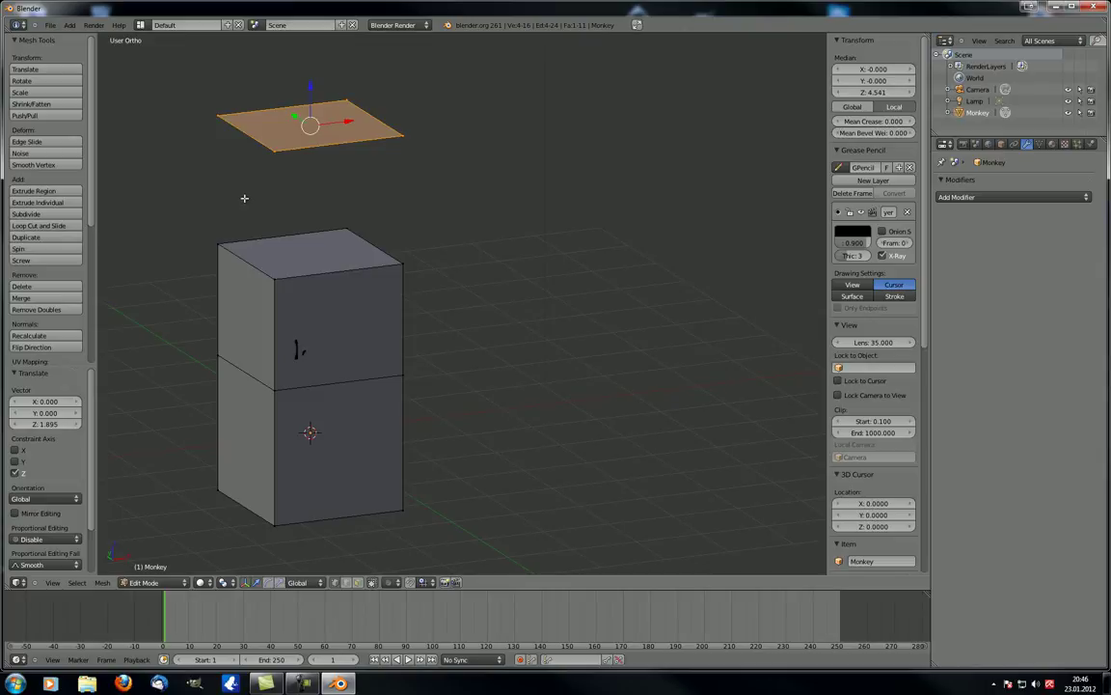
# Delete the vertices of the duplicated top face
pyautogui.press('x')
pyautogui.click(244, 198)
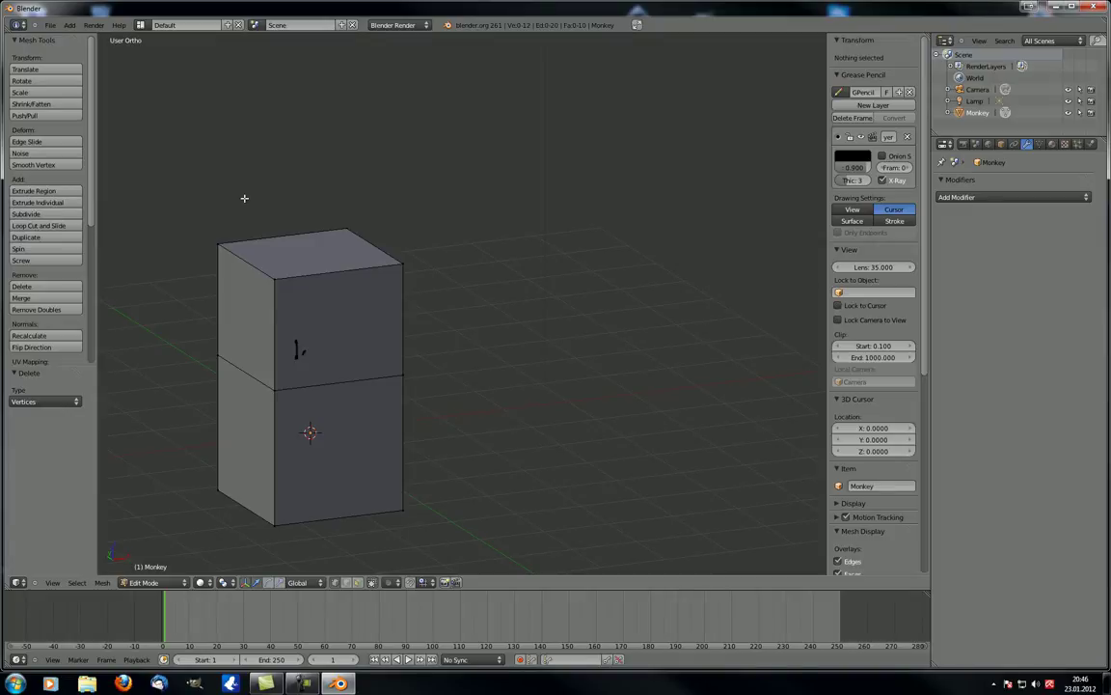
# Select the entire box mesh and delete all its vertices
pyautogui.moveTo(269, 199); pyautogui.dragTo(86, 222, button='middle')
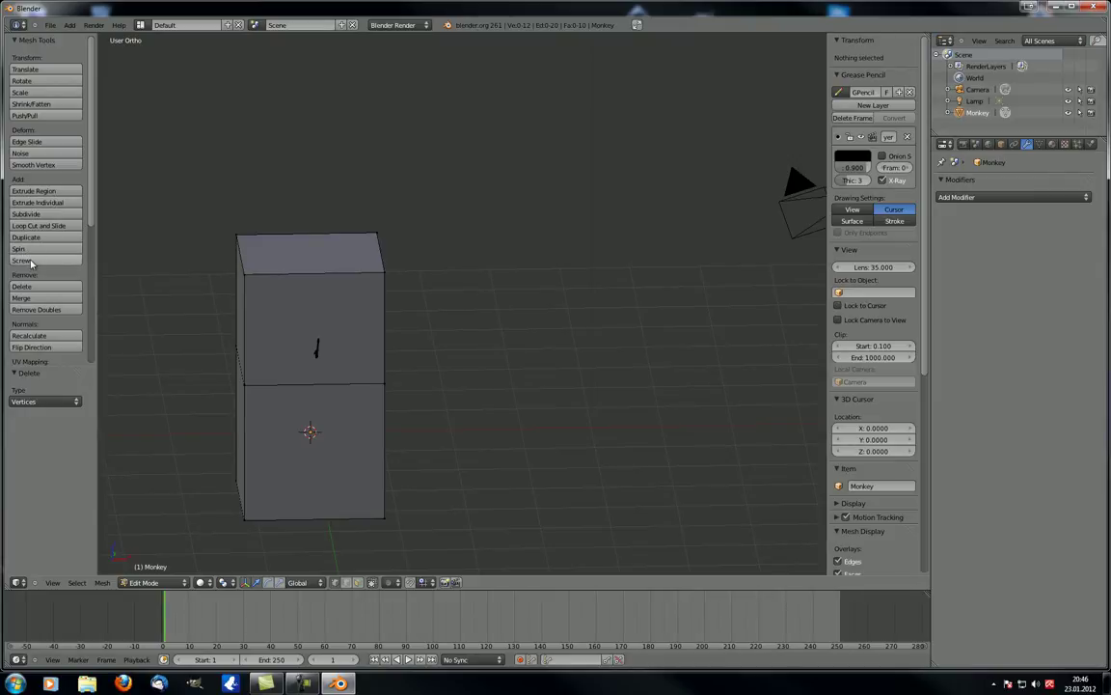
pyautogui.moveTo(197, 322); pyautogui.dragTo(233, 313, button='middle')
pyautogui.scroll(-4, 233, 313)
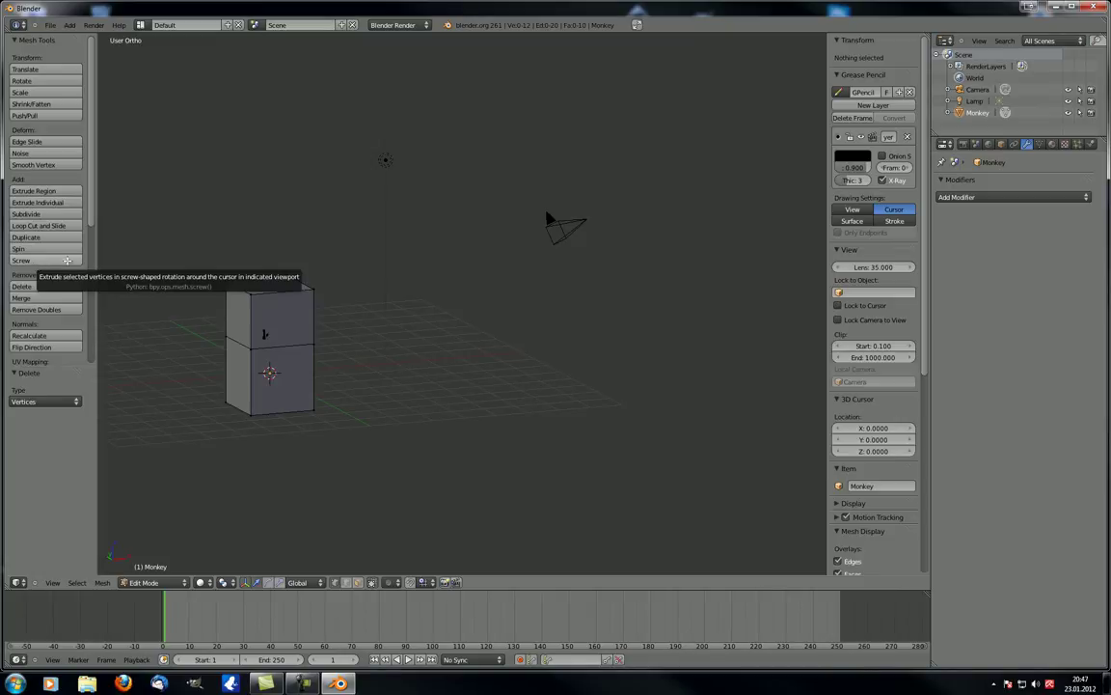
pyautogui.moveTo(260, 290); pyautogui.dragTo(305, 322, button='middle')
pyautogui.press('a')
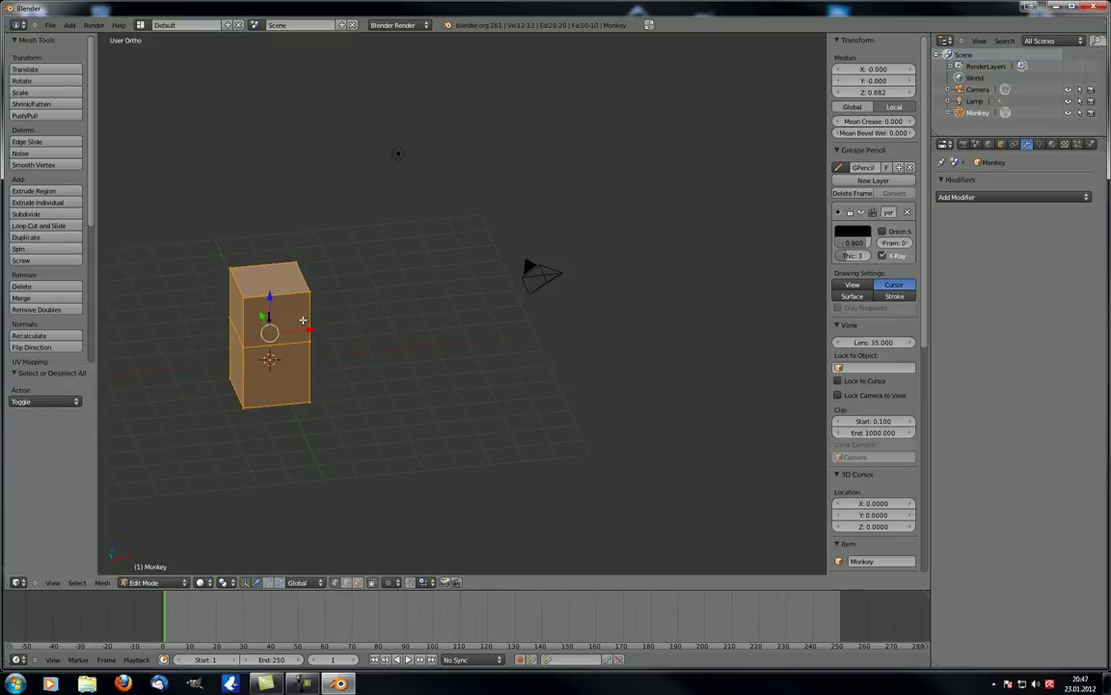
pyautogui.press('x')
pyautogui.click(303, 319)
# Unlink the grease pencil data so the old drawn strokes are removed from the scene view
pyautogui.moveTo(179, 323)
pyautogui.mouseDown(button='middle')
pyautogui.moveTo(296, 328)
pyautogui.moveTo(298, 362)
pyautogui.mouseUp(button='middle')
pyautogui.scroll(10, 243, 325)
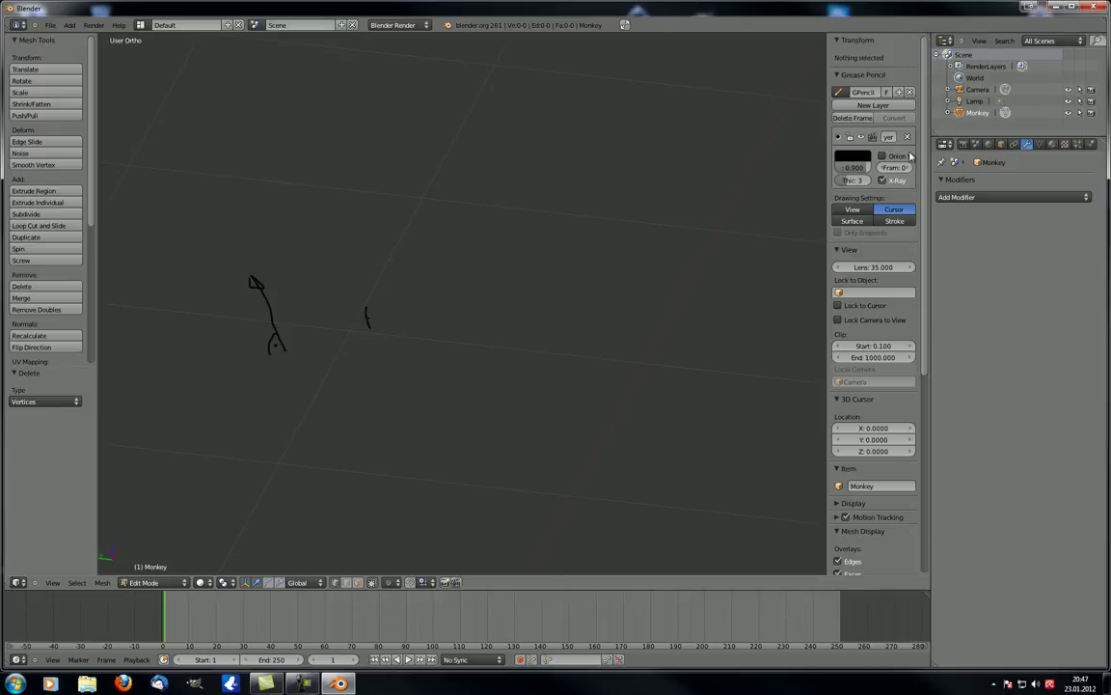
pyautogui.click(910, 91)
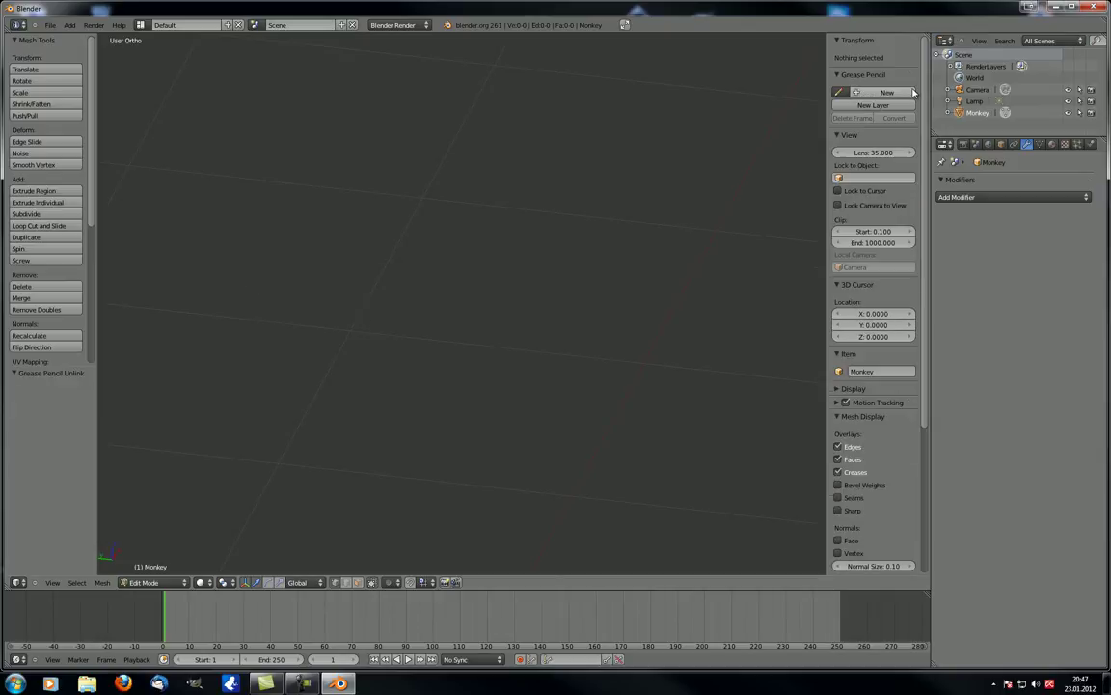
# Switch to the front view and add a cube at the 3D cursor in the empty mesh
pyautogui.moveTo(379, 396); pyautogui.dragTo(375, 331, button='middle')
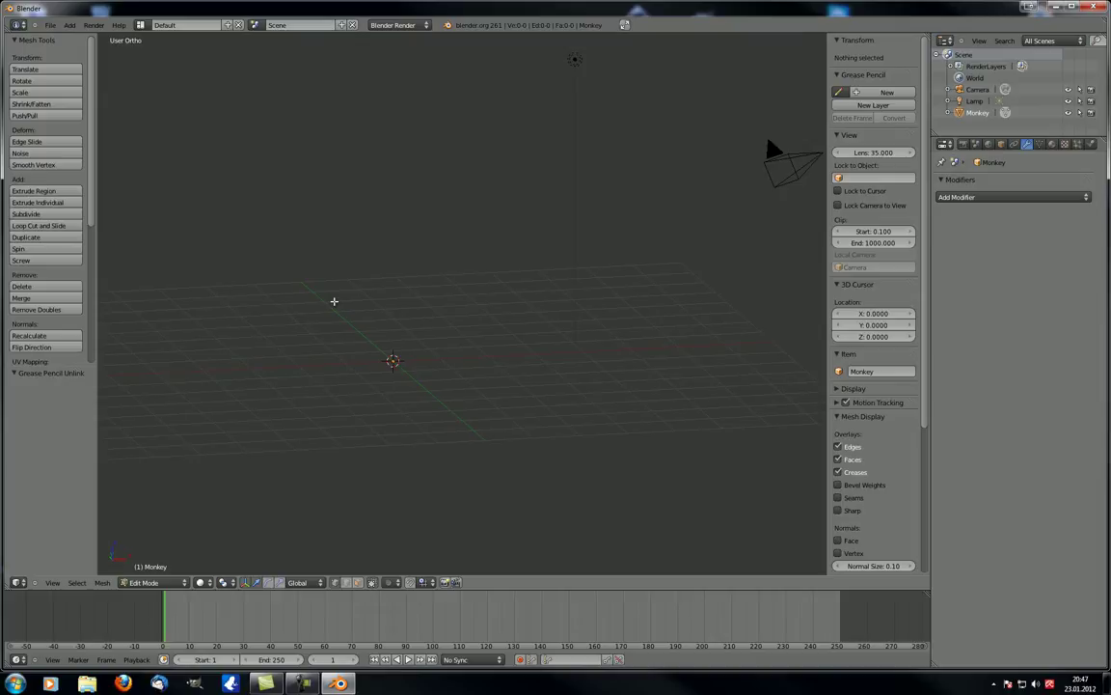
pyautogui.press('KP_1')
pyautogui.scroll(3, 334, 301)
pyautogui.keyDown('shift'); pyautogui.moveTo(463, 331); pyautogui.dragTo(265, 250, button='middle'); pyautogui.keyUp('shift')
pyautogui.hotkey('shift', 'a')
pyautogui.click(223, 295)
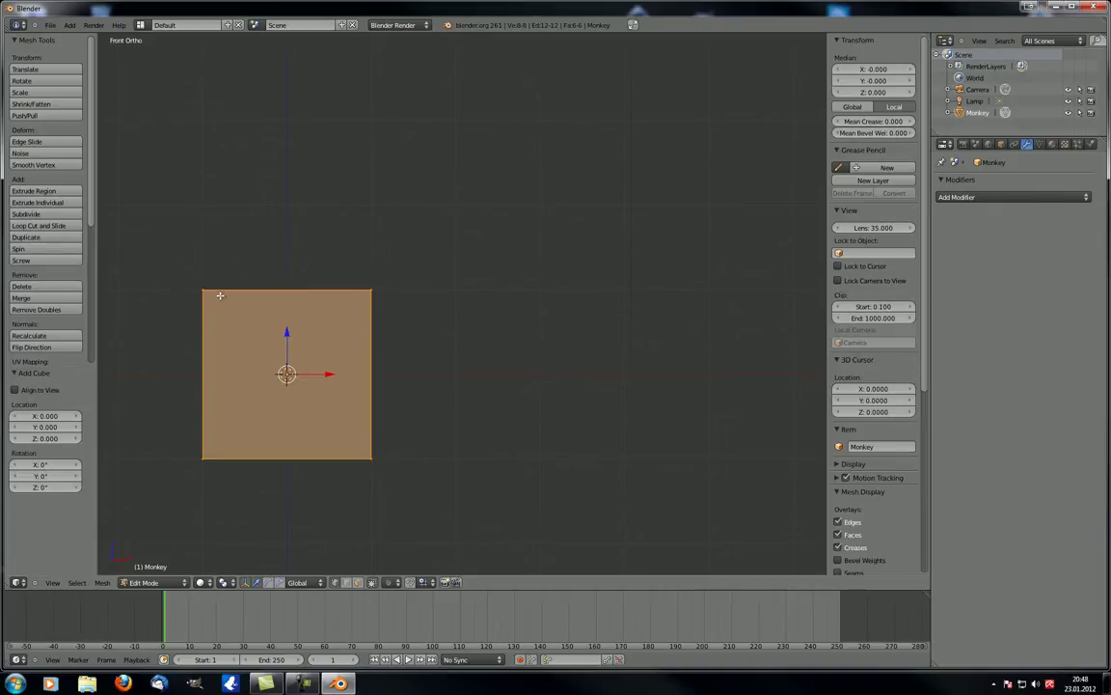
# Delete all of the cube's vertices and add a plane in its place
pyautogui.press('x')
pyautogui.click(220, 295)
pyautogui.hotkey('shift', 'a')
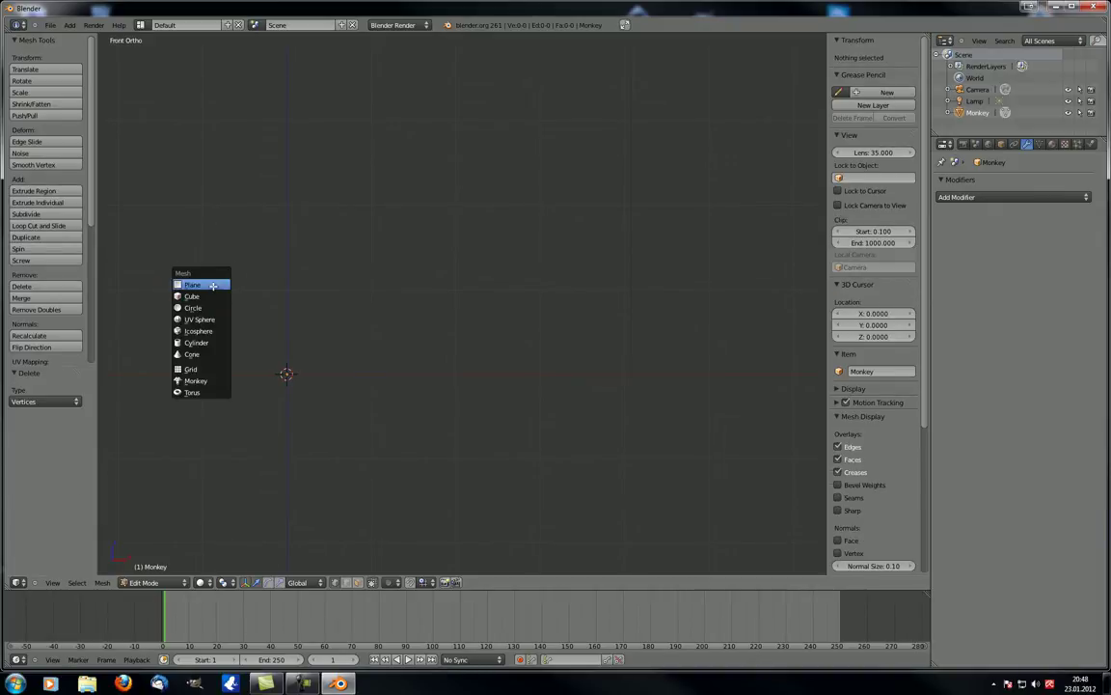
pyautogui.click(214, 286)
# Rotate the plane 90° about the global X axis so it faces the front view
pyautogui.press('r')
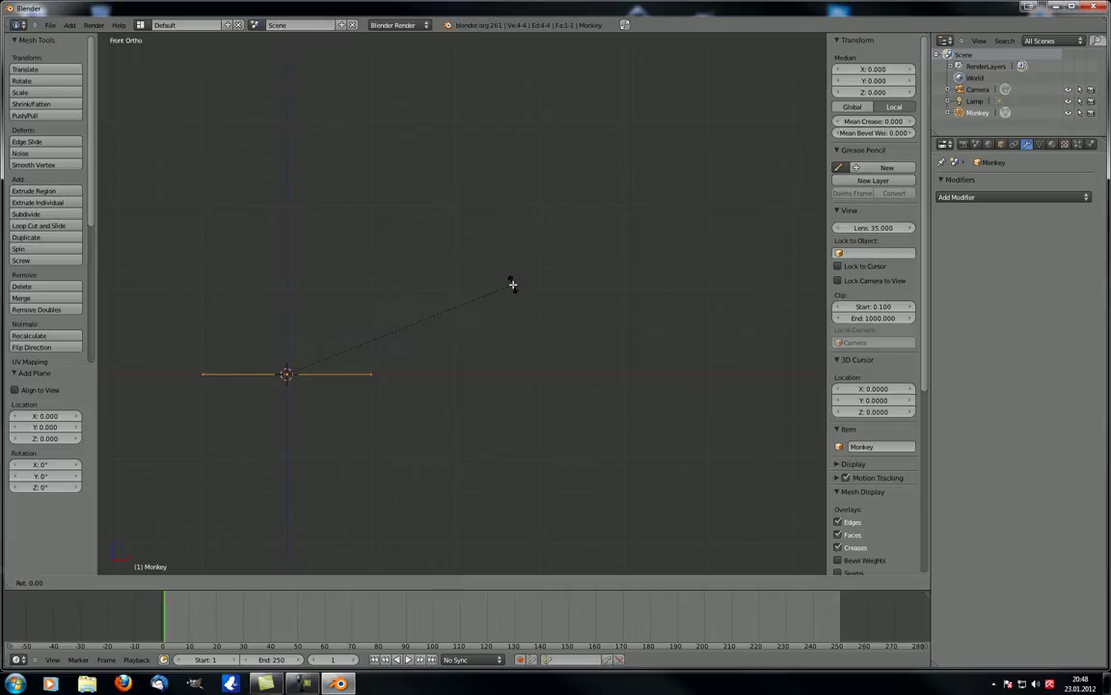
pyautogui.press('x')
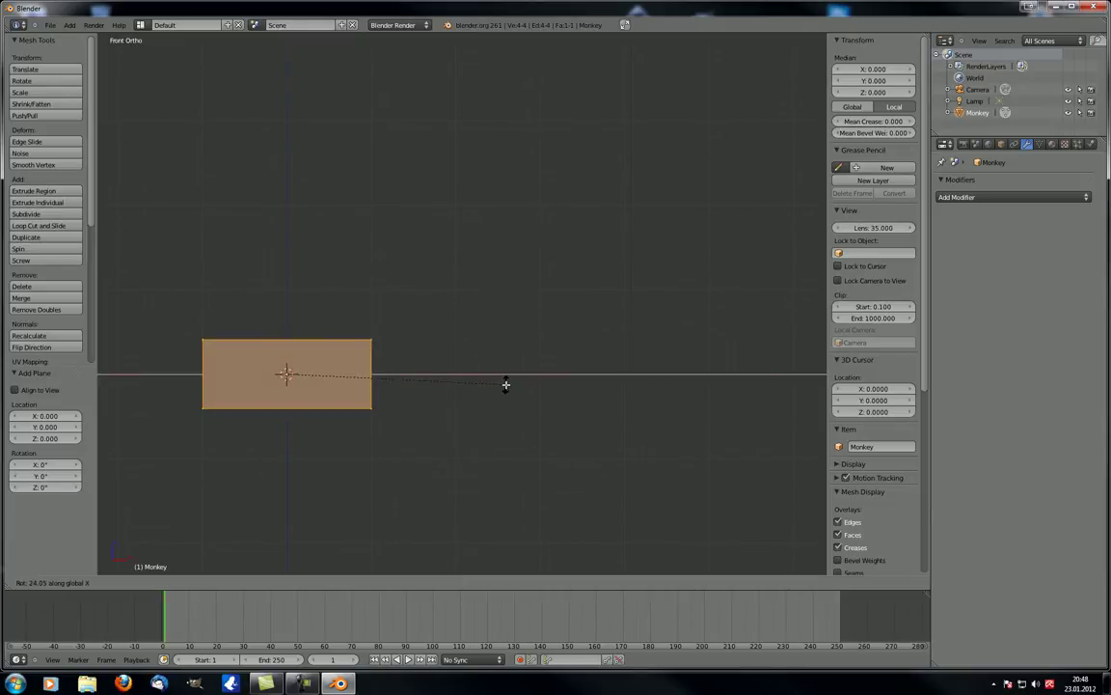
pyautogui.press('1')
pyautogui.press('Escape')
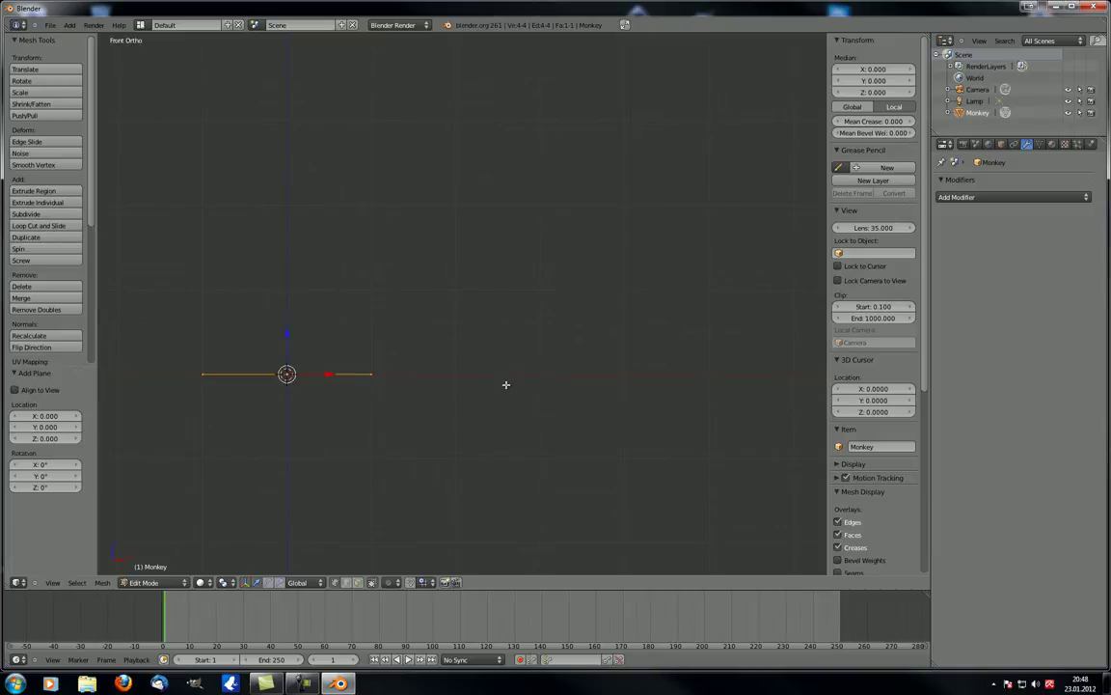
pyautogui.write('r90')
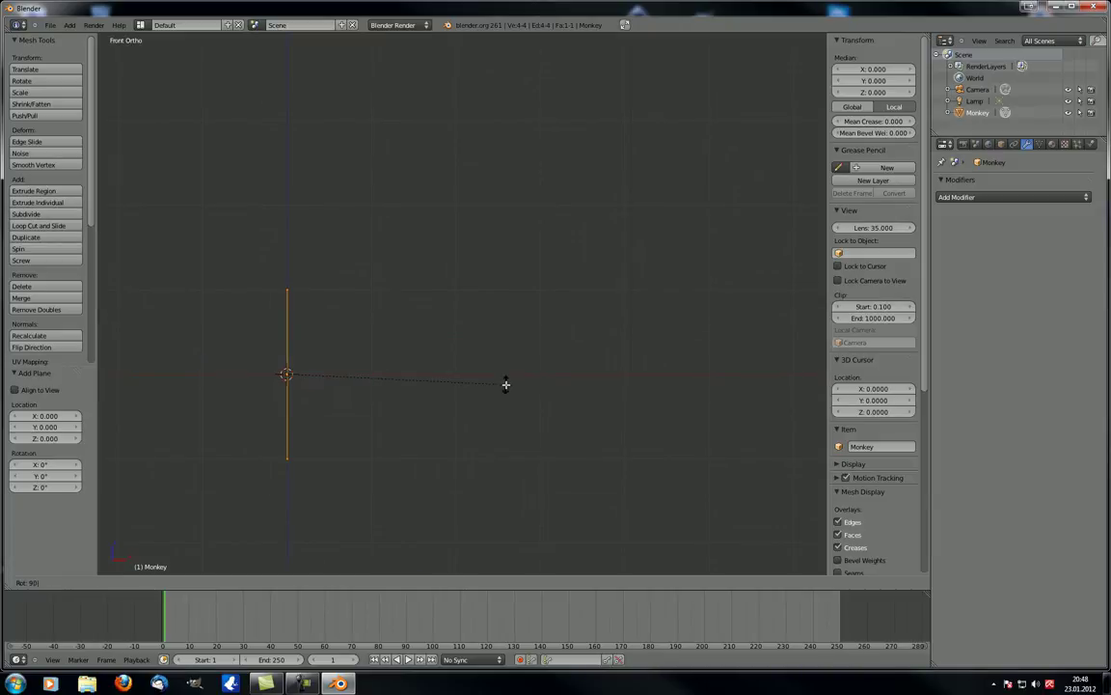
pyautogui.press('Return')
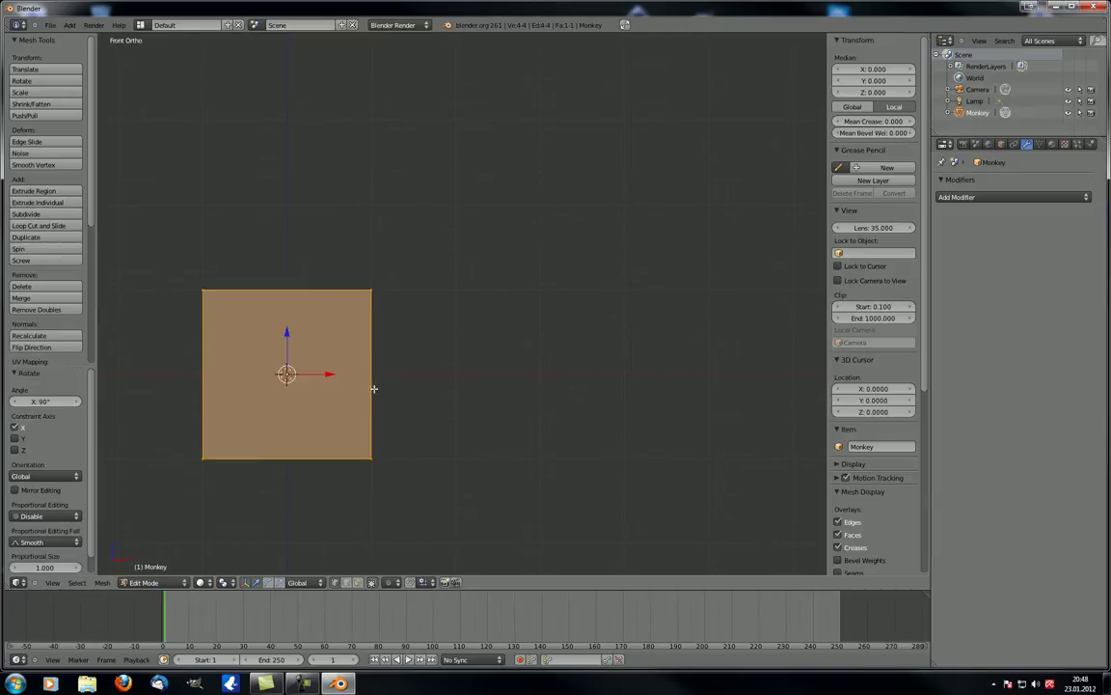
# Turn on snapping and move the plane's two left vertices 1 unit along X onto the centre axis
pyautogui.rightClick(198, 298)
pyautogui.keyDown('shift'); pyautogui.rightClick(198, 448); pyautogui.keyUp('shift')
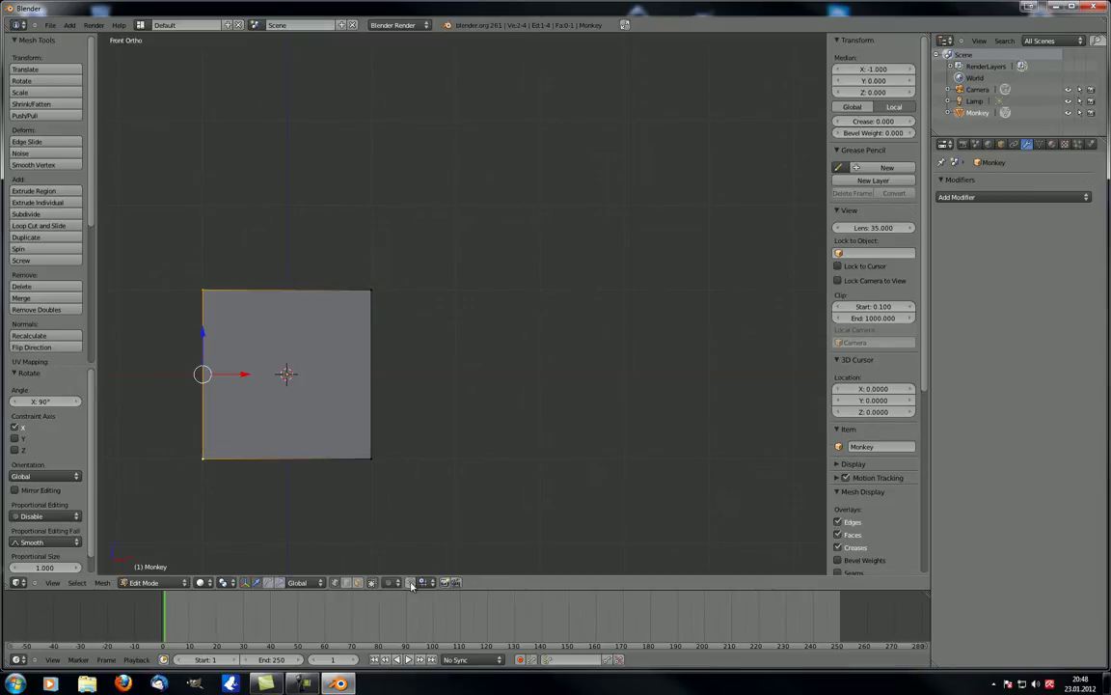
pyautogui.press('g')
pyautogui.press('x')
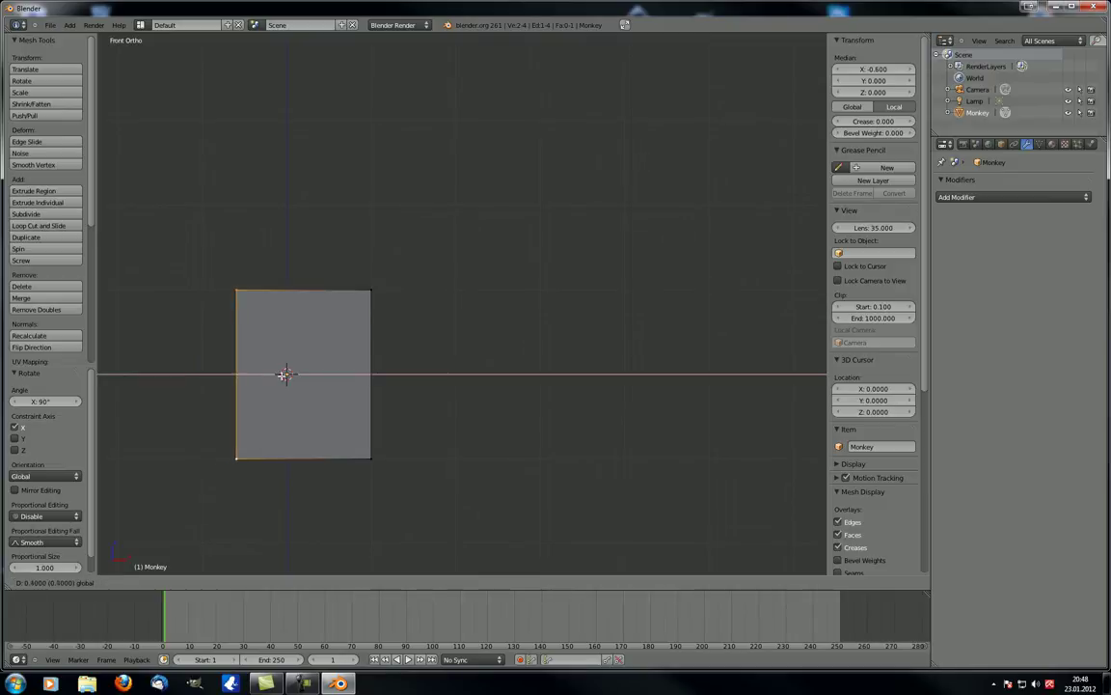
pyautogui.moveTo(283, 375); pyautogui.dragTo(326, 380)
pyautogui.click(327, 379)
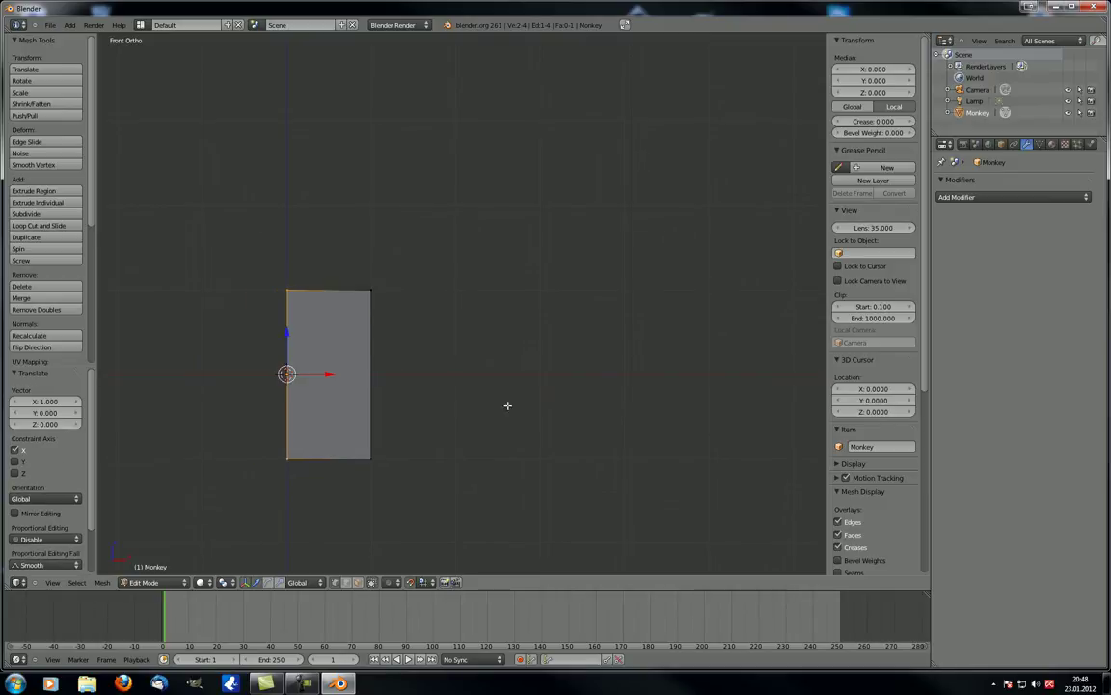
# Delete the upper vertex on the centre axis, leaving an open L-shaped outline
pyautogui.press('a')
pyautogui.keyDown('shift'); pyautogui.moveTo(275, 431); pyautogui.dragTo(340, 412, button='middle'); pyautogui.keyUp('shift')
pyautogui.scroll(1, 383, 415)
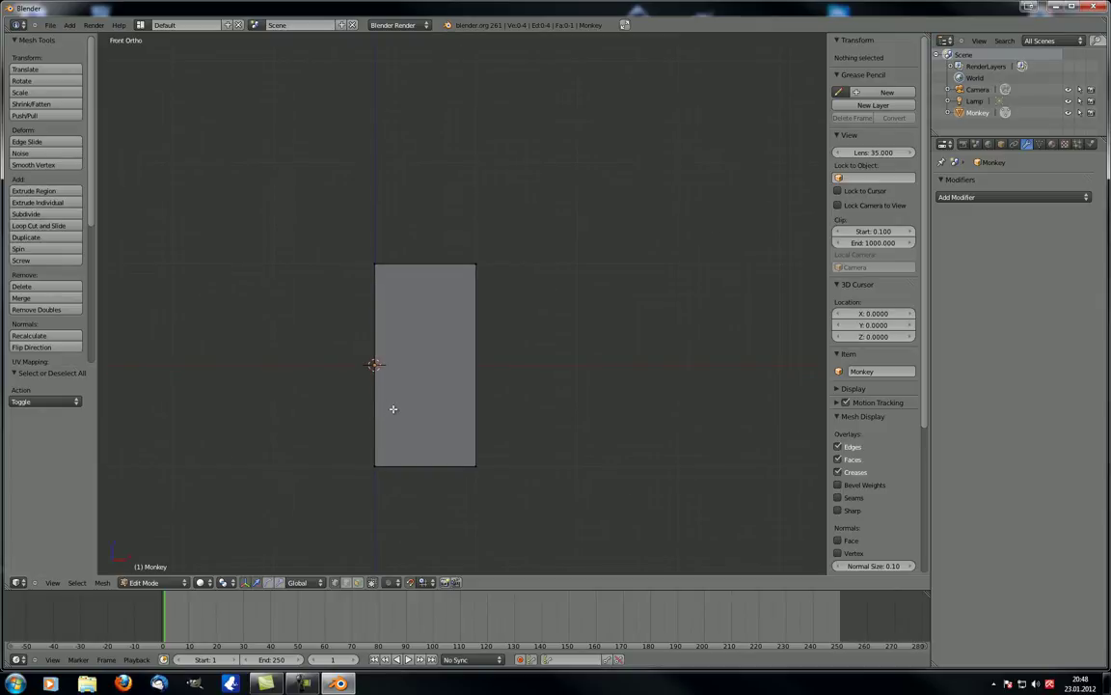
pyautogui.rightClick(378, 273)
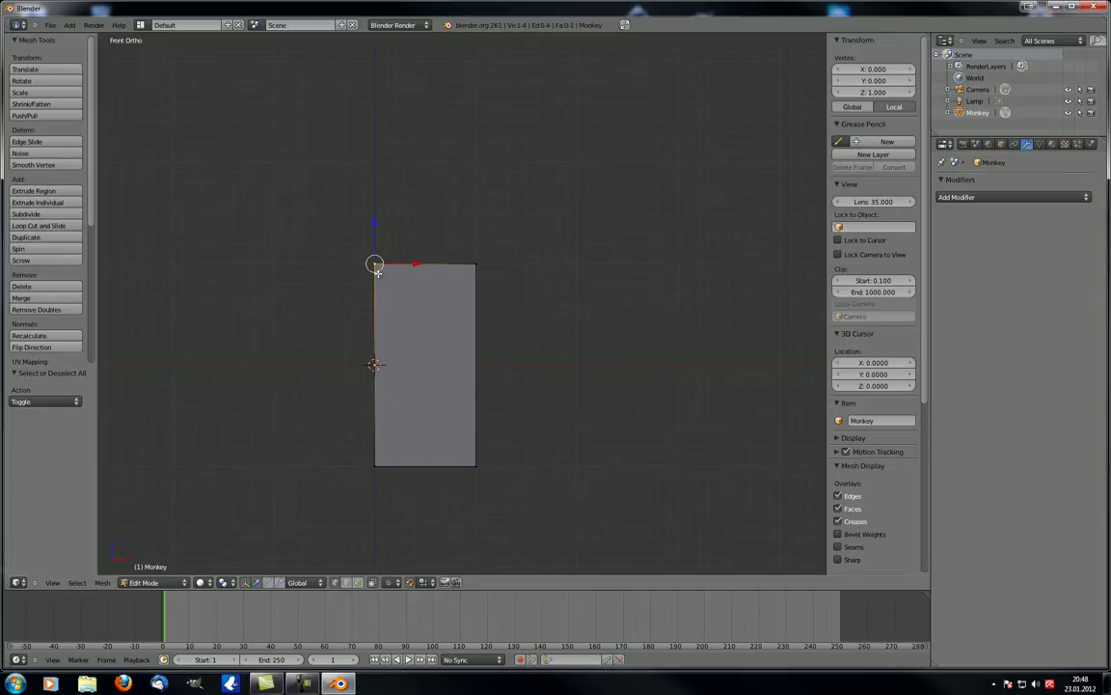
pyautogui.press('x')
pyautogui.click(376, 273)
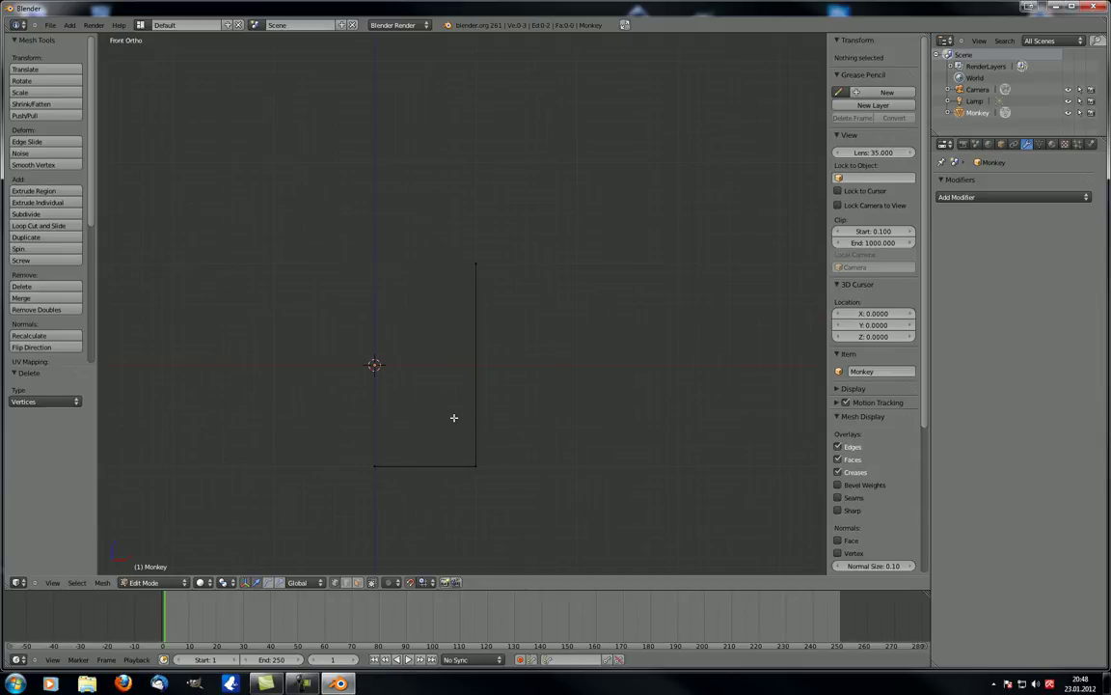
# Move the outline's upper right vertex down close to the bottom corner, to X 0.9 and Z -0.9
pyautogui.rightClick(477, 266)
pyautogui.press('g')
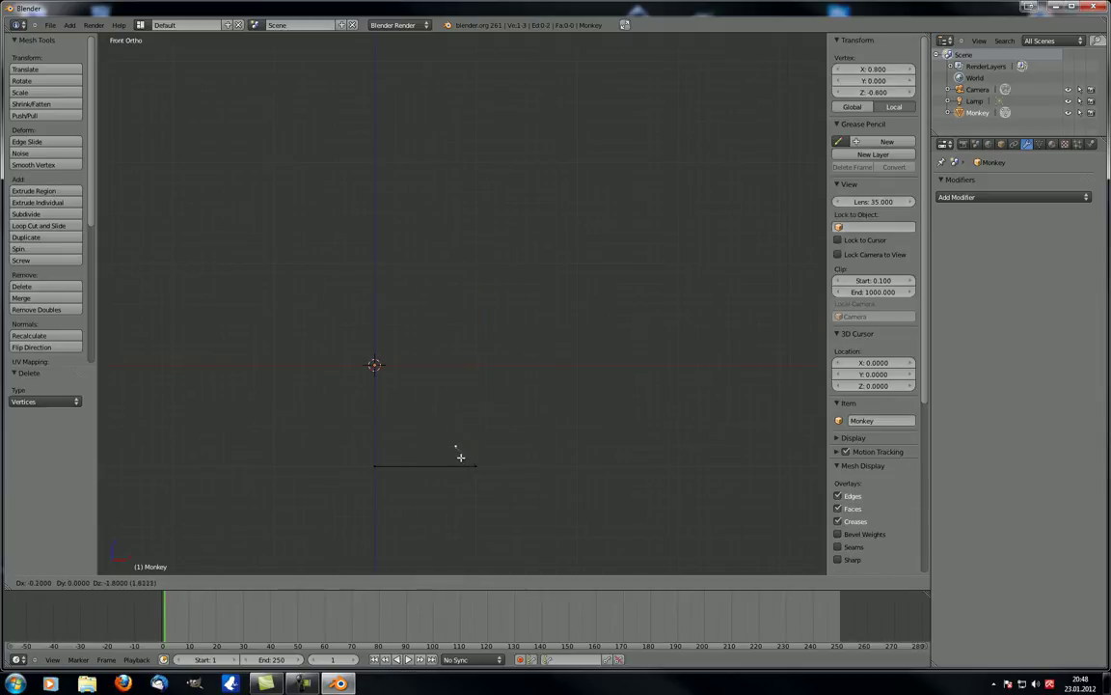
pyautogui.click(467, 466)
# Turn off snapping and extrude vertices inward and up from the base edge to outline the glass's foot and lower stem
pyautogui.press('g')
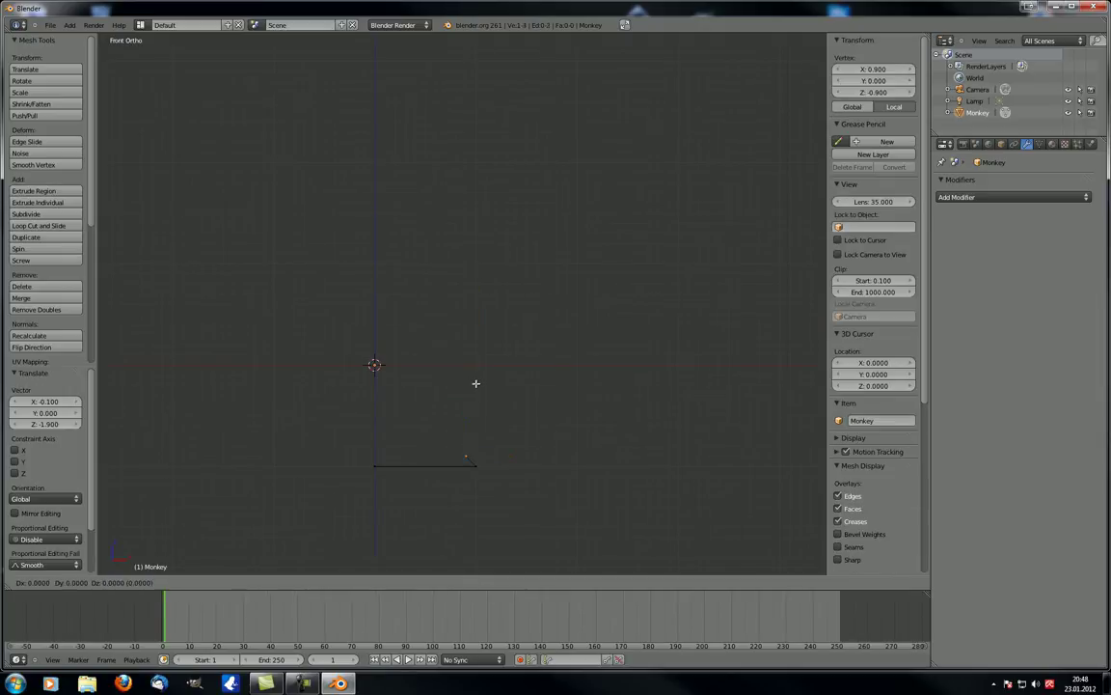
pyautogui.rightClick(420, 373)
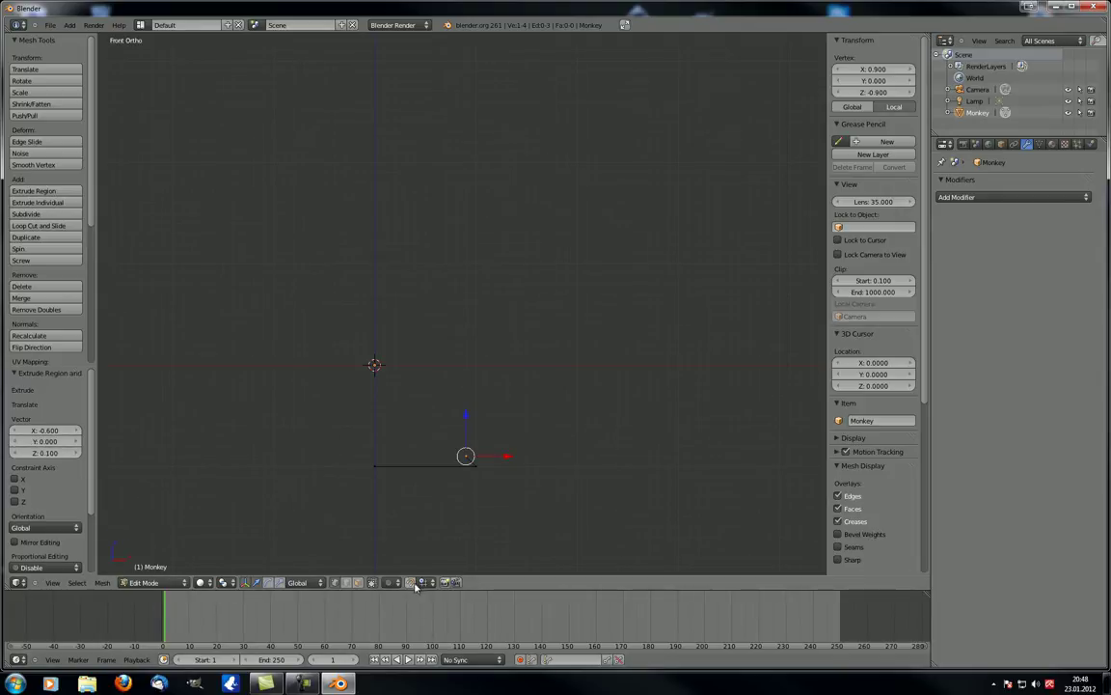
pyautogui.press('g')
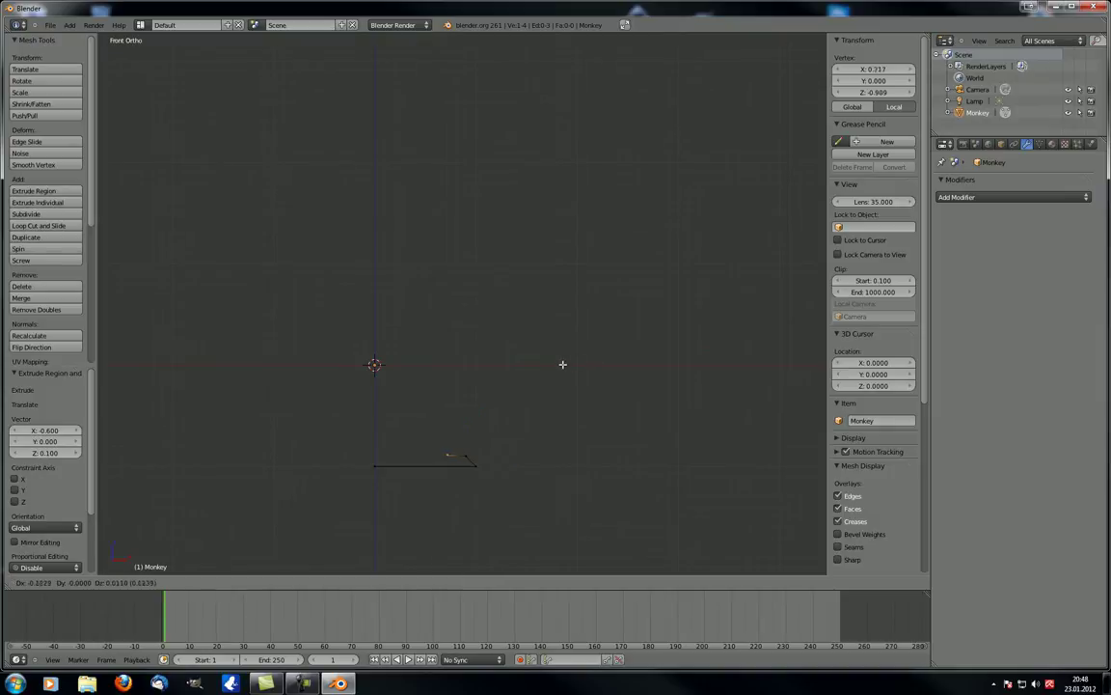
pyautogui.click(535, 360)
pyautogui.press('e')
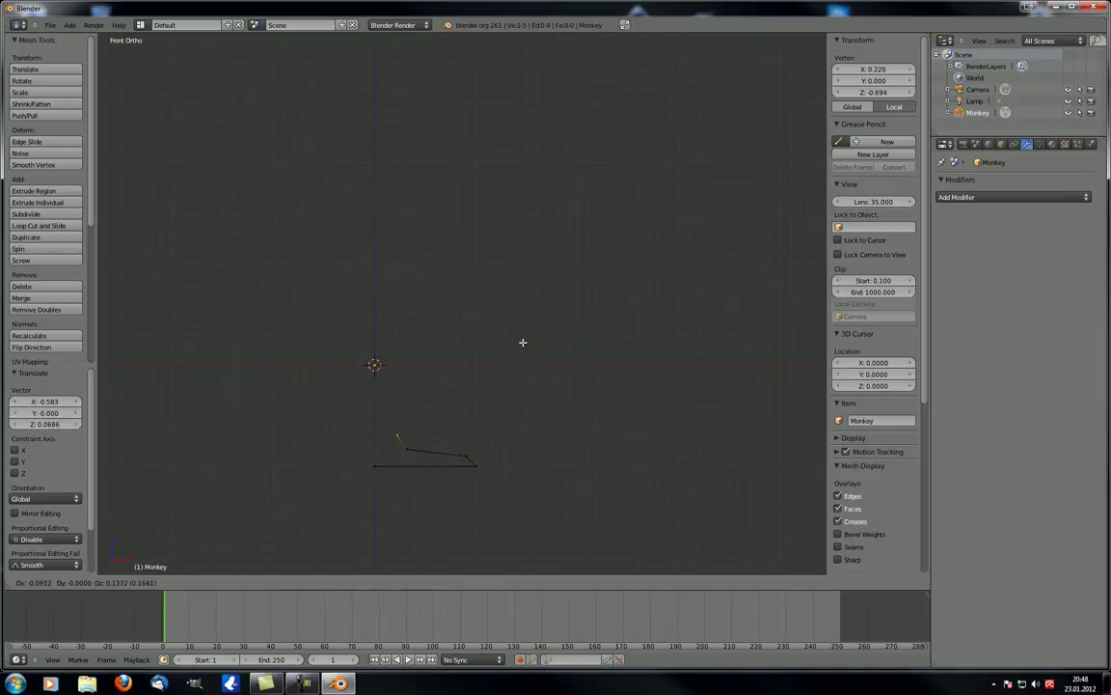
pyautogui.click(521, 342)
pyautogui.press('e')
pyautogui.click(516, 299)
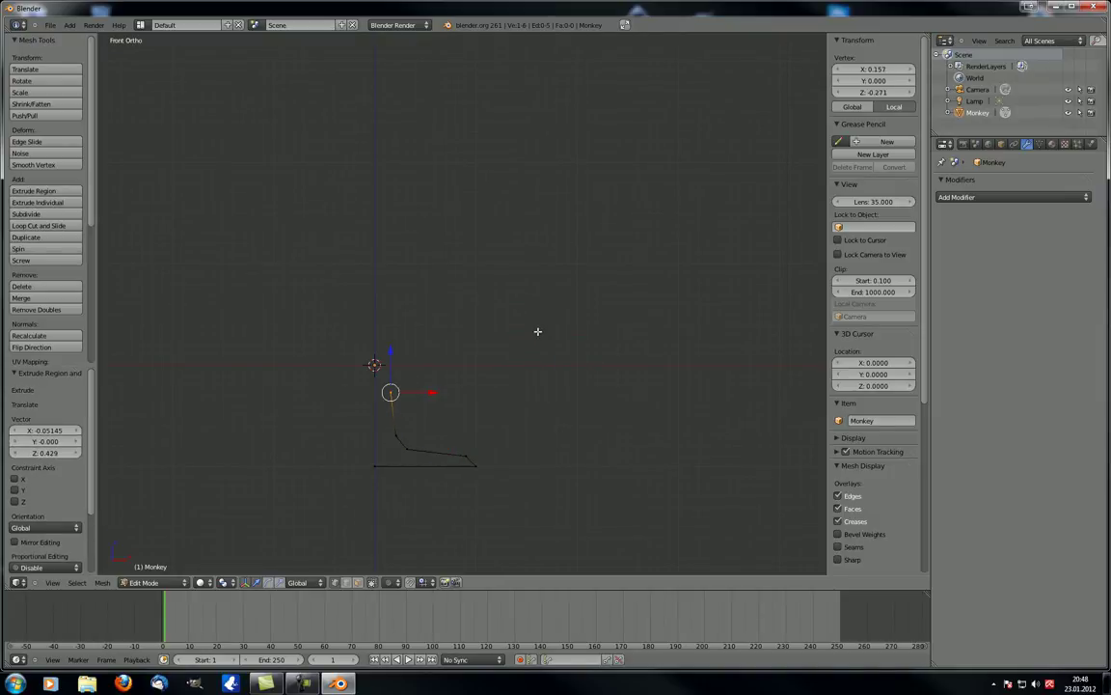
# Extrude further vertices up and outward to outline the top of the stem and the start of the bowl
pyautogui.press('e')
pyautogui.click(541, 281)
pyautogui.press('e')
pyautogui.click(577, 273)
pyautogui.press('e')
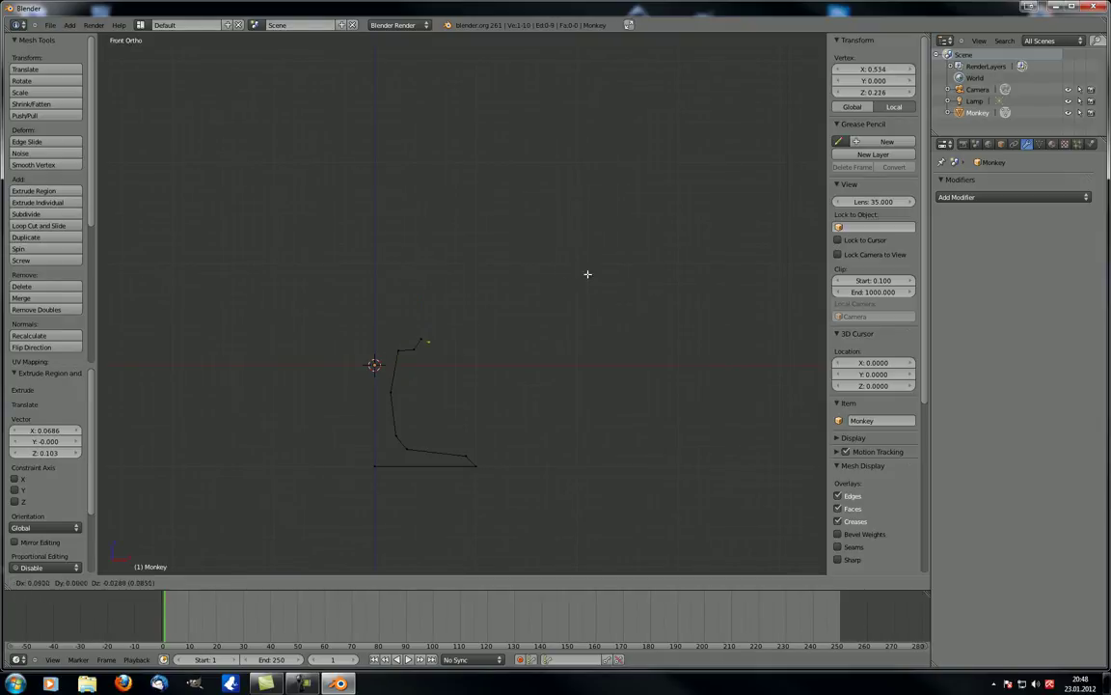
pyautogui.click(632, 273)
# Extrude vertices outward, up and back inward to outline the curved bowl up to its rim
pyautogui.press('e')
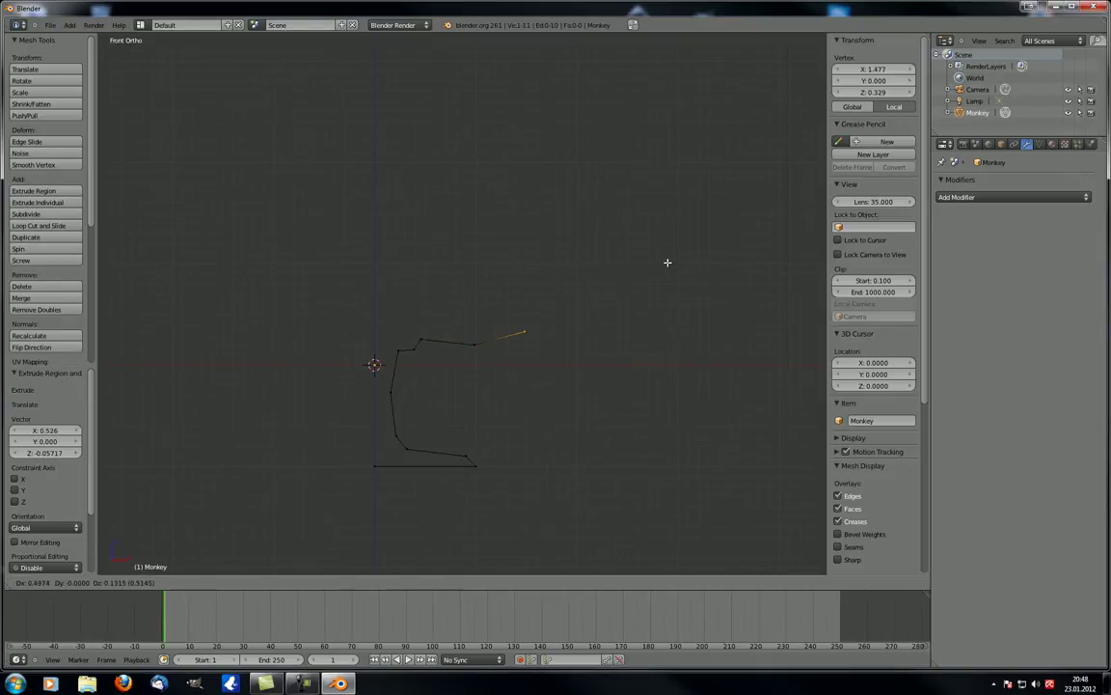
pyautogui.click(680, 259)
pyautogui.press('e')
pyautogui.click(724, 205)
pyautogui.press('e')
pyautogui.click(714, 138)
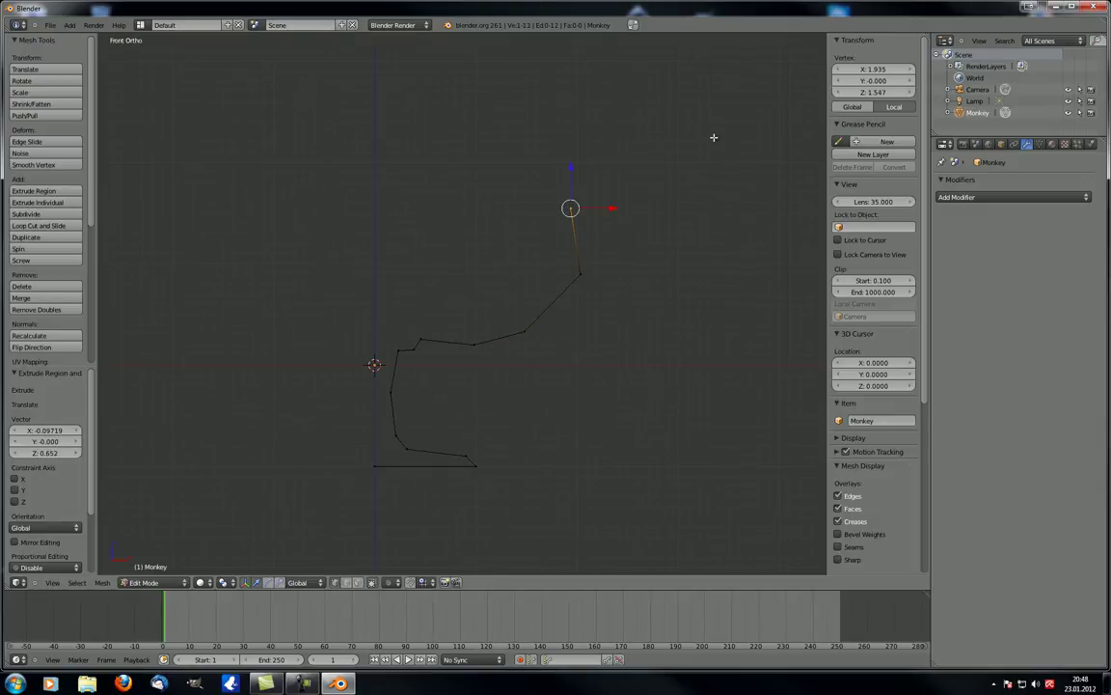
pyautogui.press('e')
pyautogui.click(668, 56)
pyautogui.press('e')
pyautogui.click(670, 90)
# Select all vertices of the glass profile in the front view
pyautogui.moveTo(724, 222); pyautogui.dragTo(421, 328, button='middle')
pyautogui.press('KP_1')
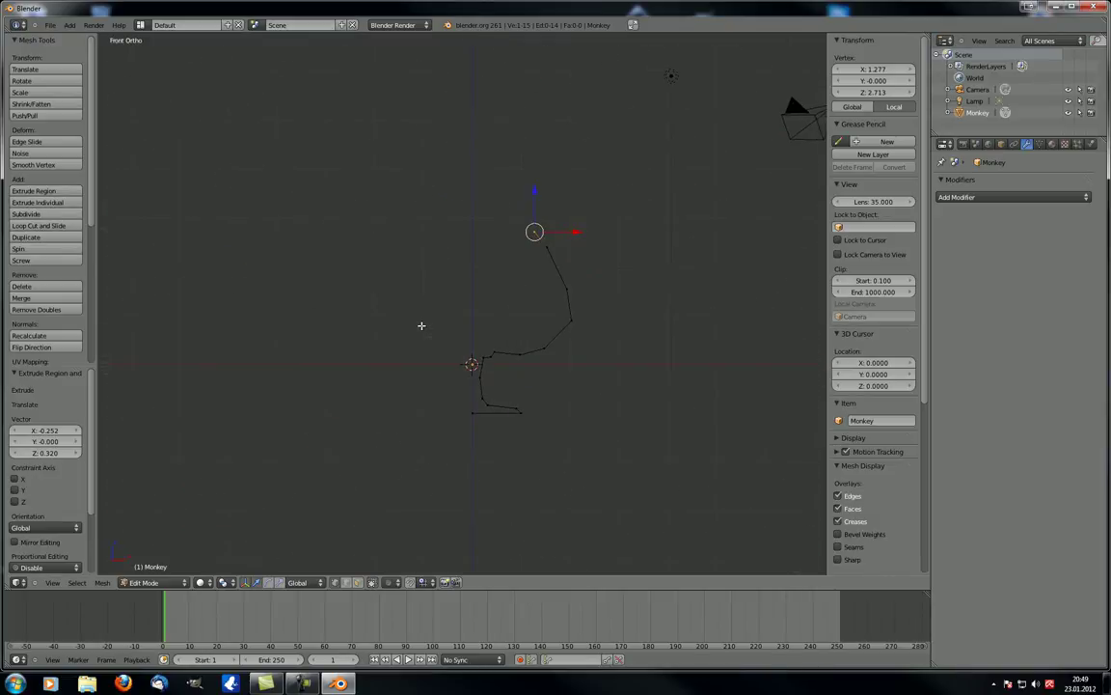
pyautogui.scroll(3, 489, 300)
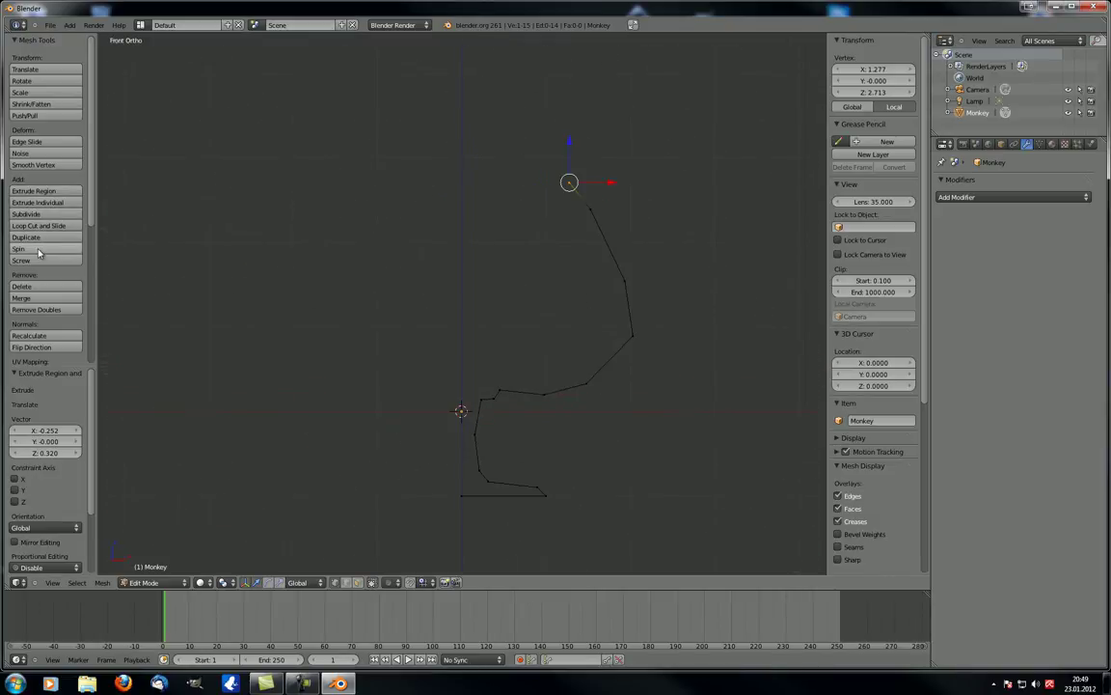
pyautogui.keyDown('shift'); pyautogui.moveTo(465, 383); pyautogui.dragTo(433, 333, button='middle'); pyautogui.keyUp('shift')
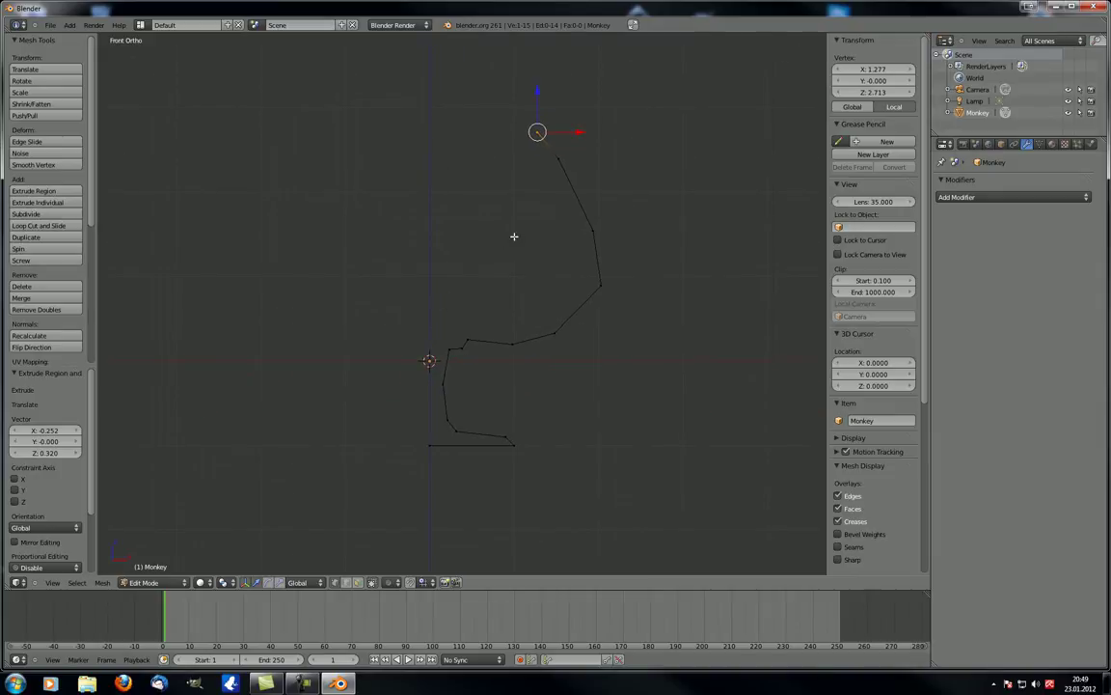
pyautogui.scroll(1, 444, 263)
pyautogui.press('a')
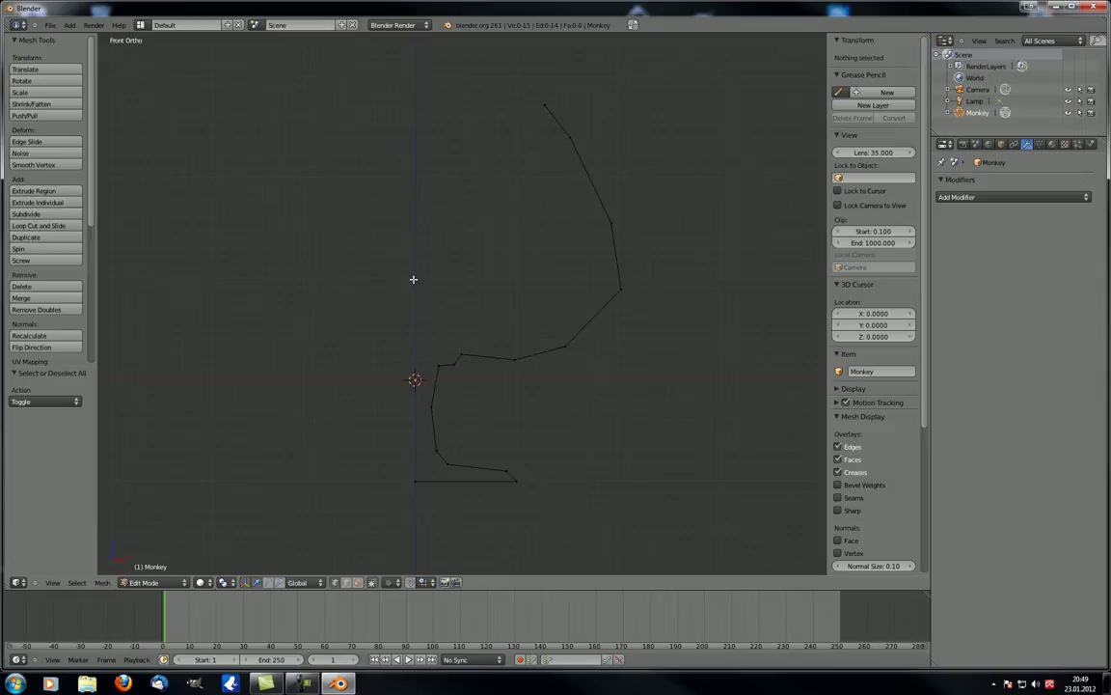
pyautogui.press('a')
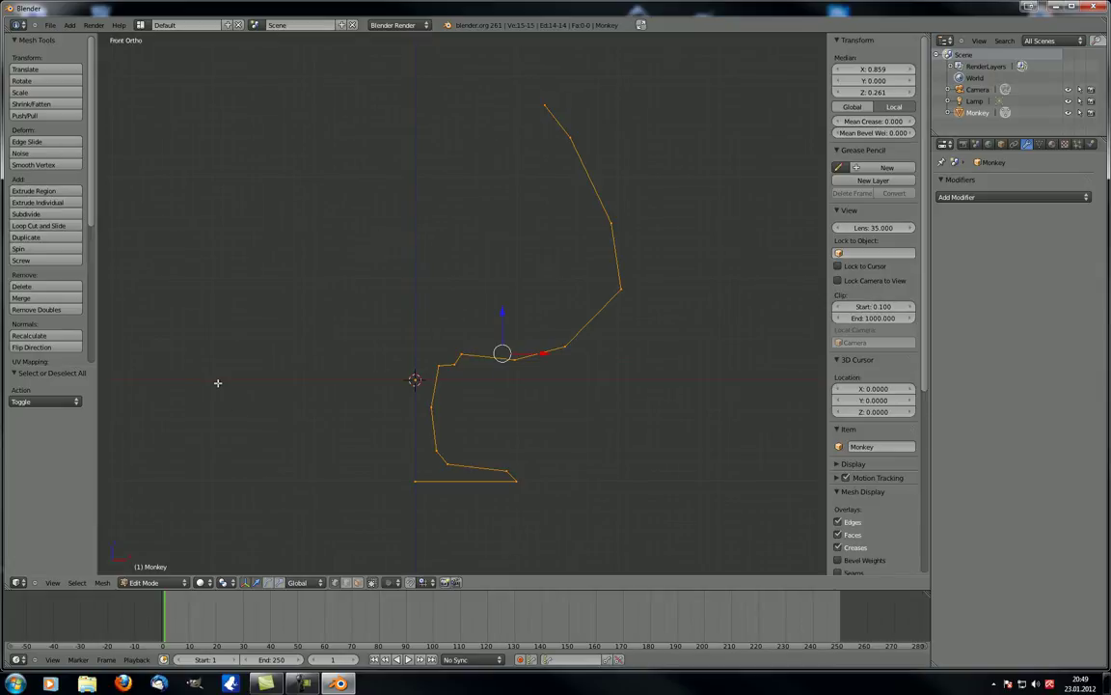
# Try to Spin the profile from the front view, and undo it
pyautogui.click(46, 250)
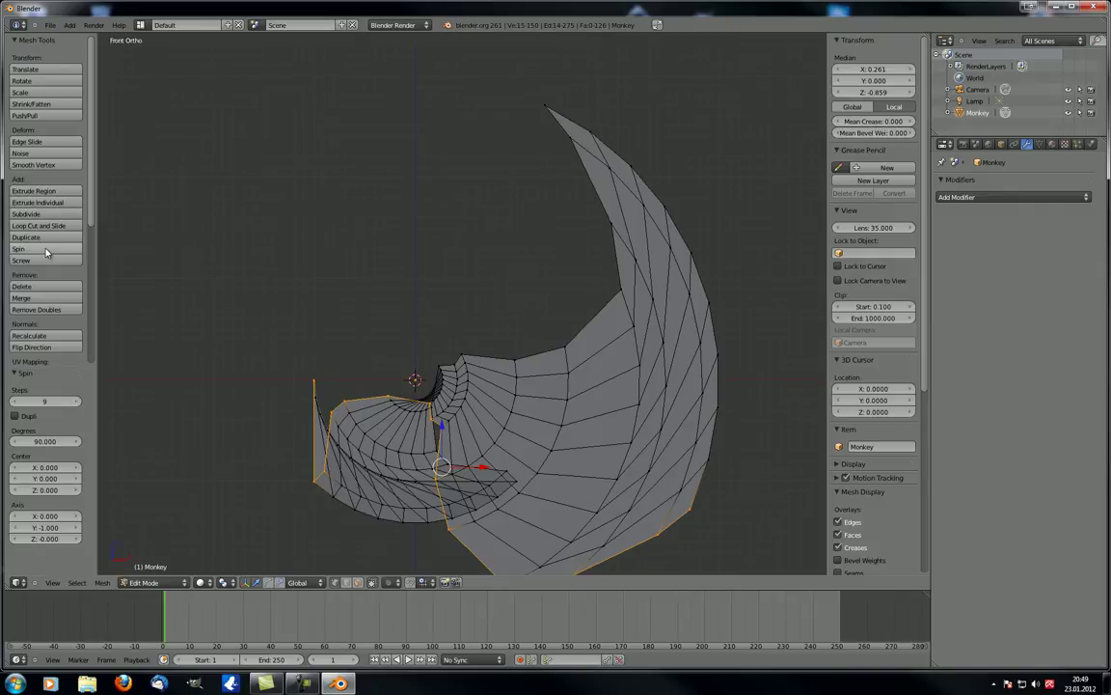
pyautogui.hotkey('ctrl', 'z')
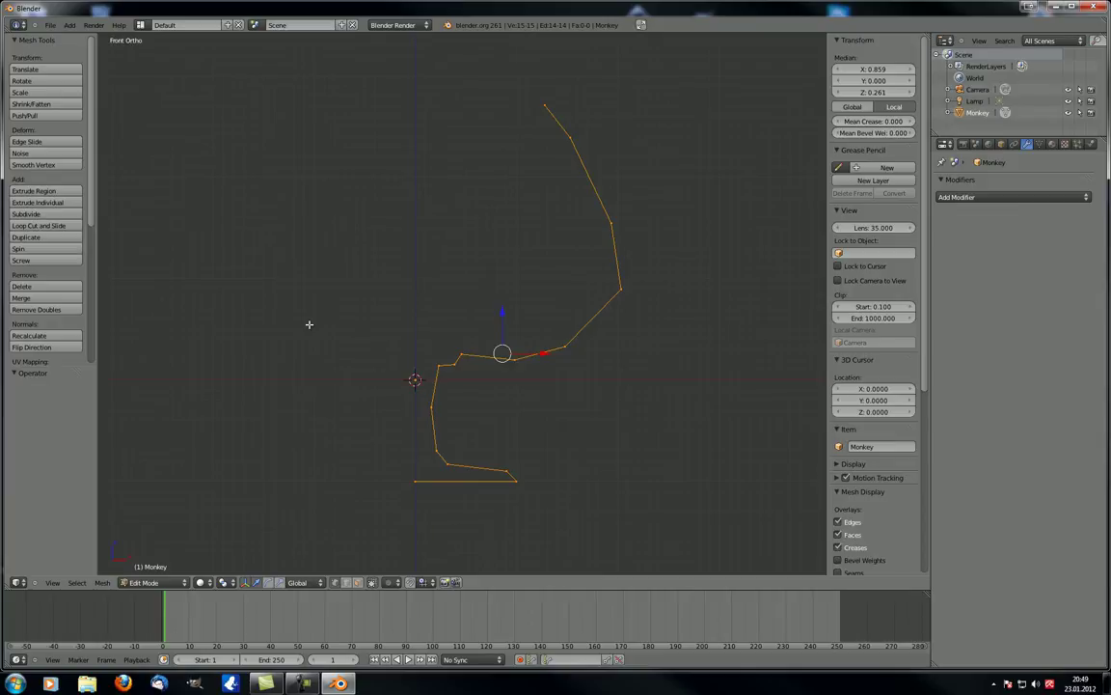
# Spin the selected profile by 90° around the 3D cursor from the top view
pyautogui.press('KP_7')
pyautogui.scroll(-5, 309, 325)
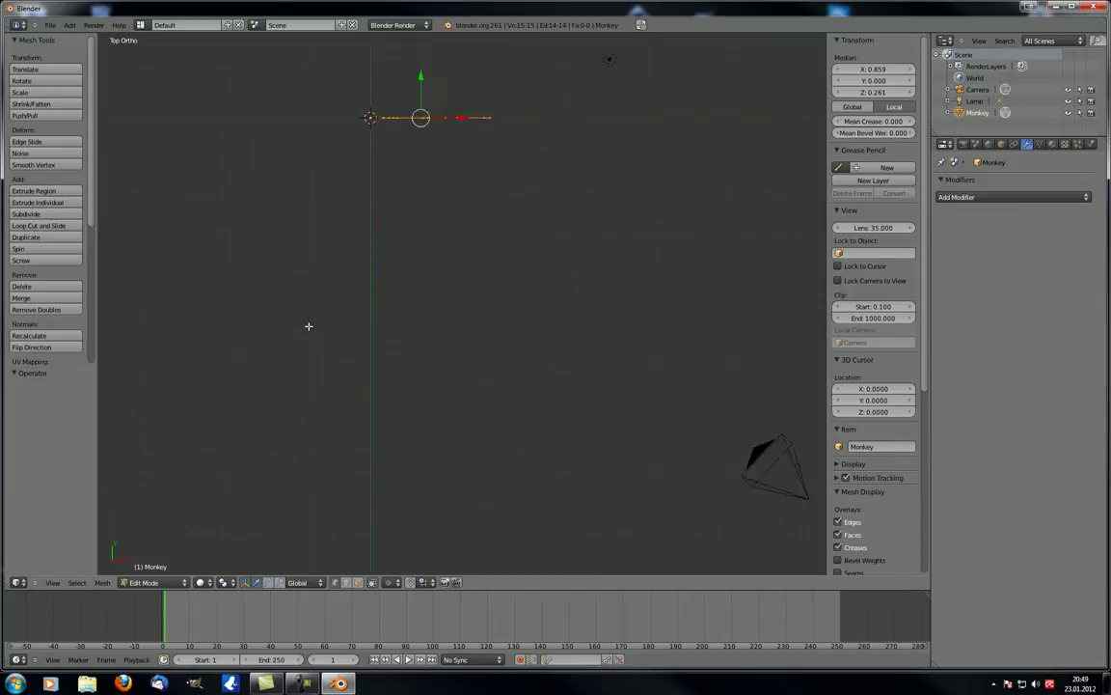
pyautogui.keyDown('shift'); pyautogui.moveTo(404, 171); pyautogui.dragTo(439, 261, button='middle'); pyautogui.keyUp('shift')
pyautogui.scroll(7, 410, 255)
pyautogui.keyDown('shift'); pyautogui.moveTo(349, 297); pyautogui.dragTo(449, 270, button='middle'); pyautogui.keyUp('shift')
pyautogui.scroll(-4, 360, 268)
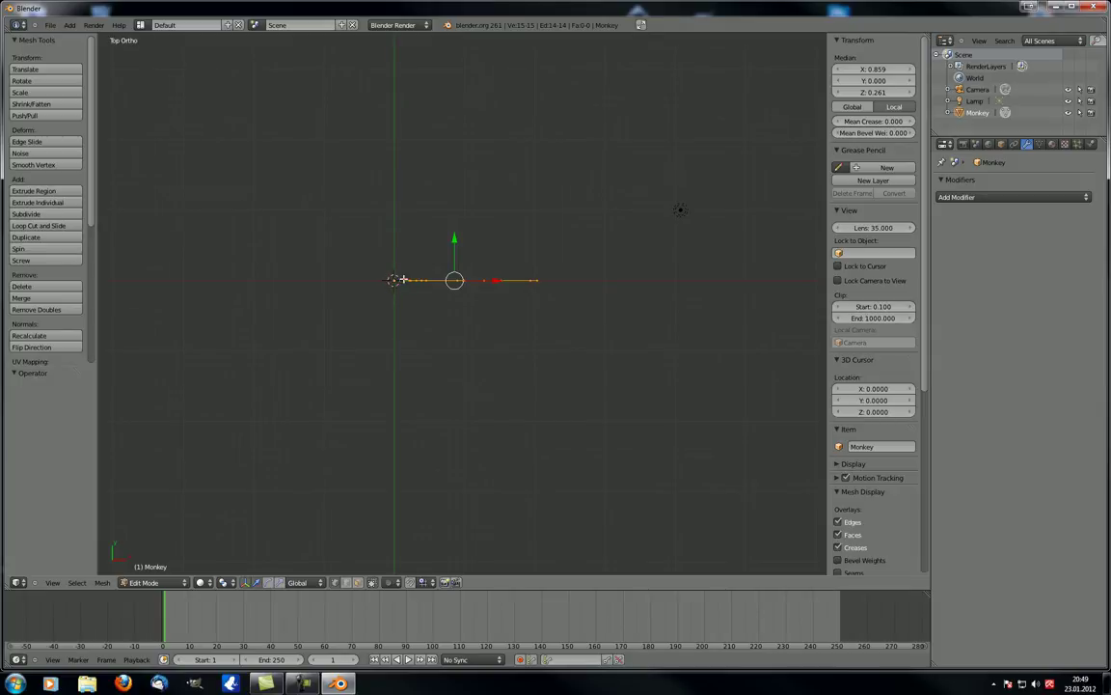
pyautogui.click(48, 252)
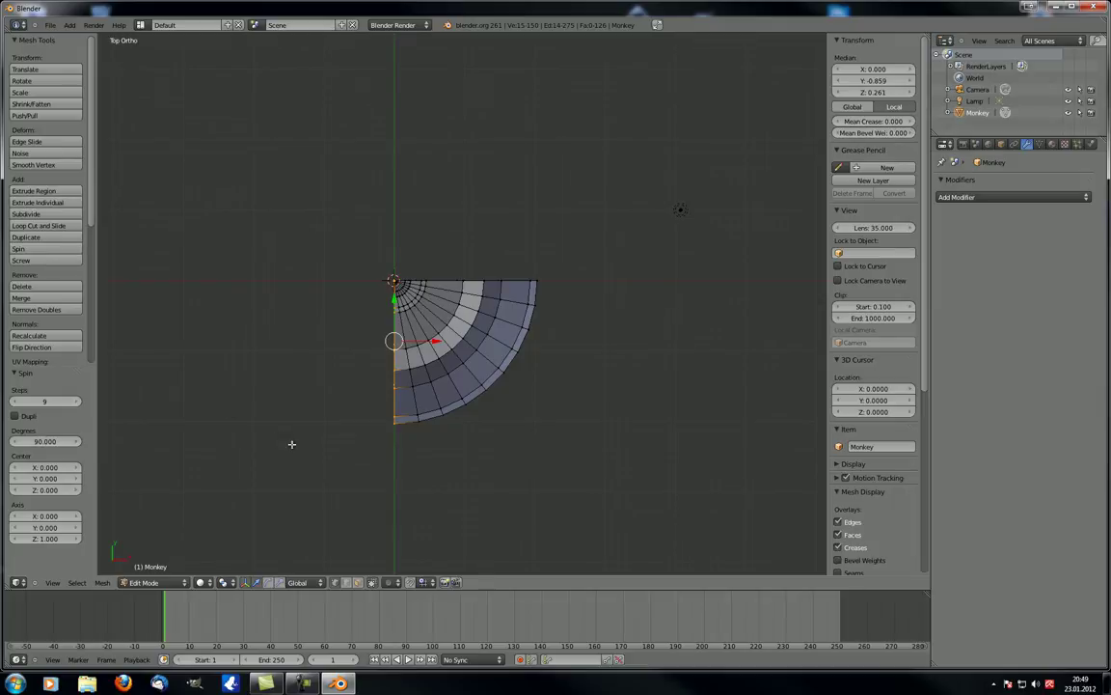
# Set the number of steps of the Spin operation to 9
pyautogui.moveTo(292, 447); pyautogui.dragTo(236, 330, button='middle')
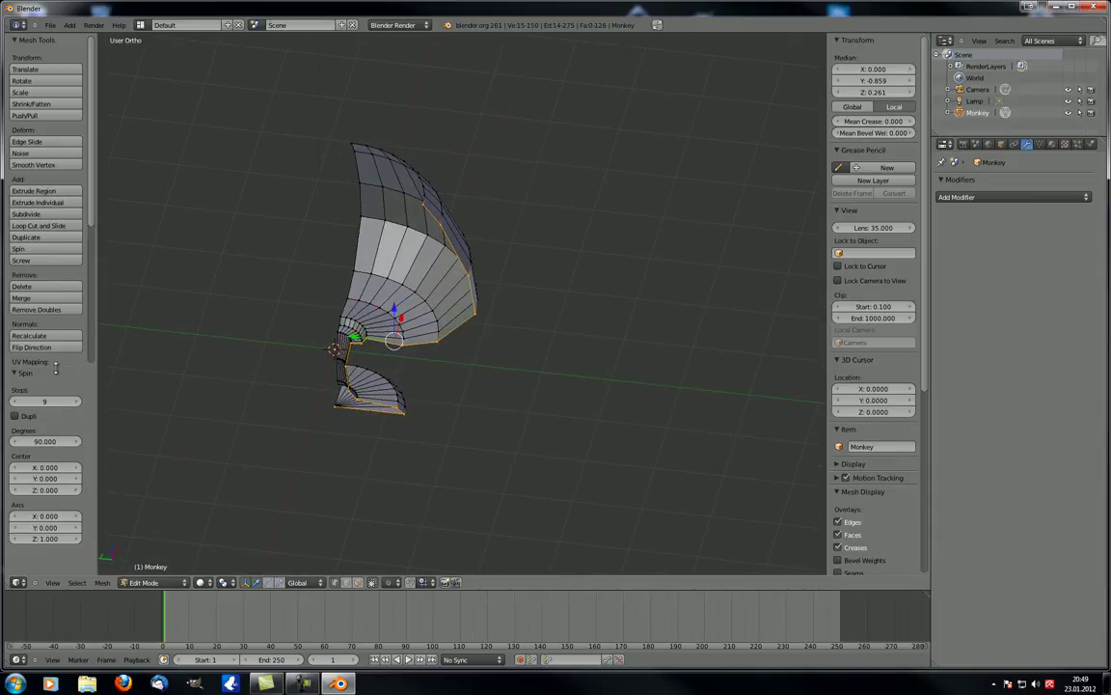
pyautogui.scroll(-5, 55, 368)
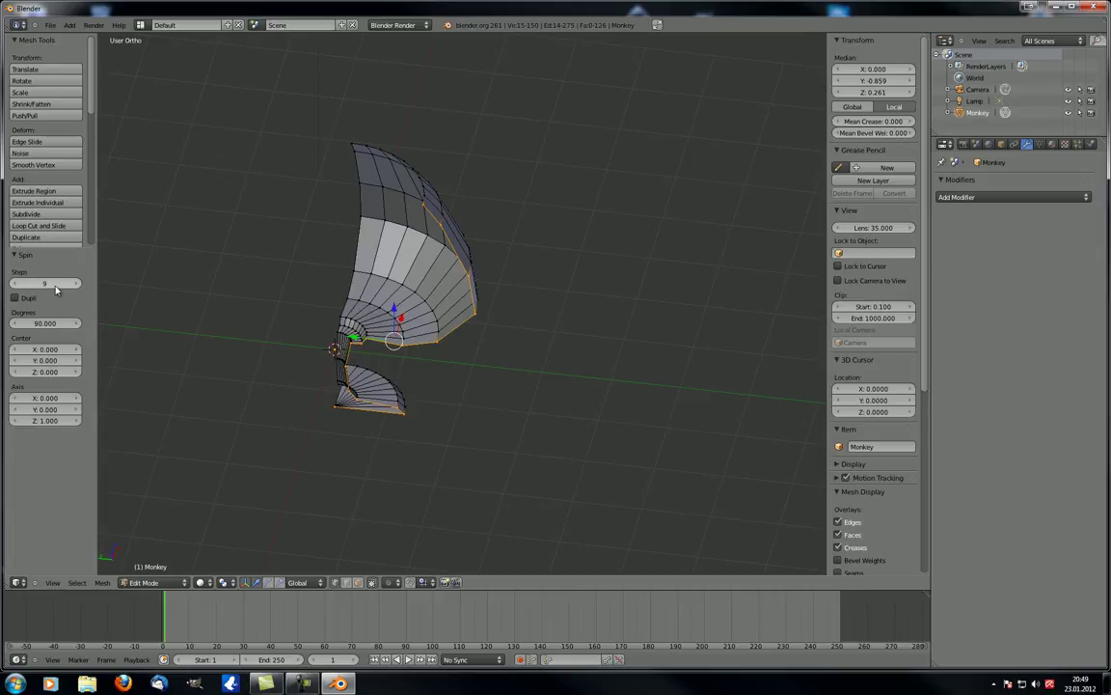
pyautogui.click(44, 284)
pyautogui.press('BackSpace')
pyautogui.write('9')
pyautogui.press('Return')
pyautogui.moveTo(280, 303); pyautogui.dragTo(360, 333, button='middle')
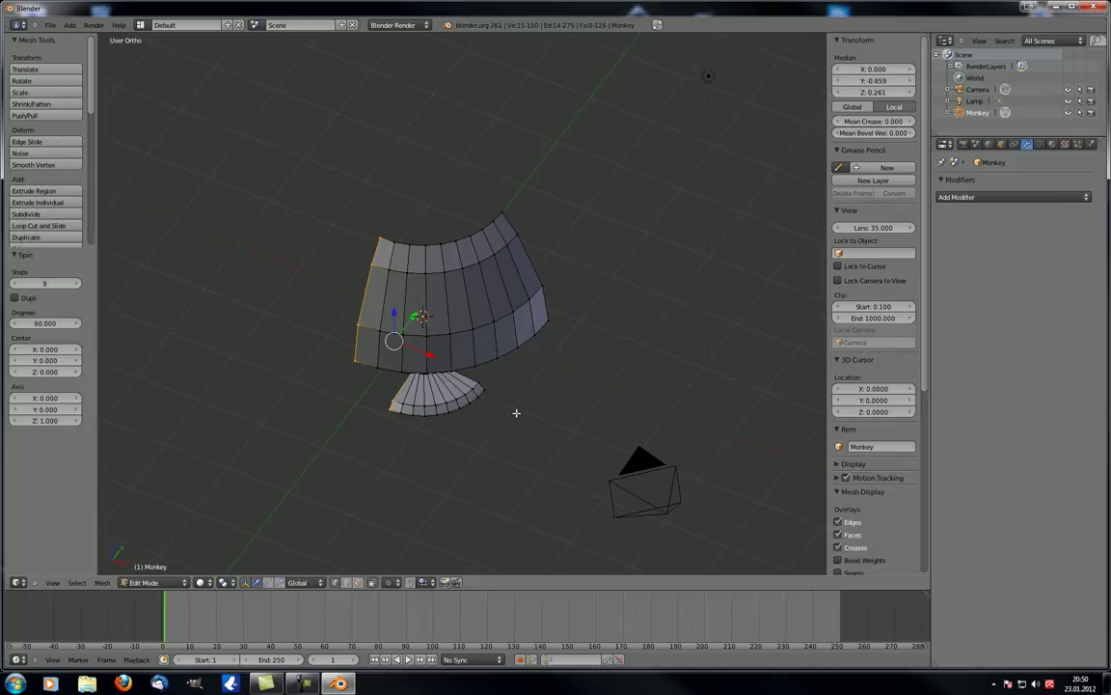
pyautogui.moveTo(516, 413); pyautogui.dragTo(504, 339, button='middle')
pyautogui.moveTo(494, 253); pyautogui.dragTo(376, 335, button='middle')
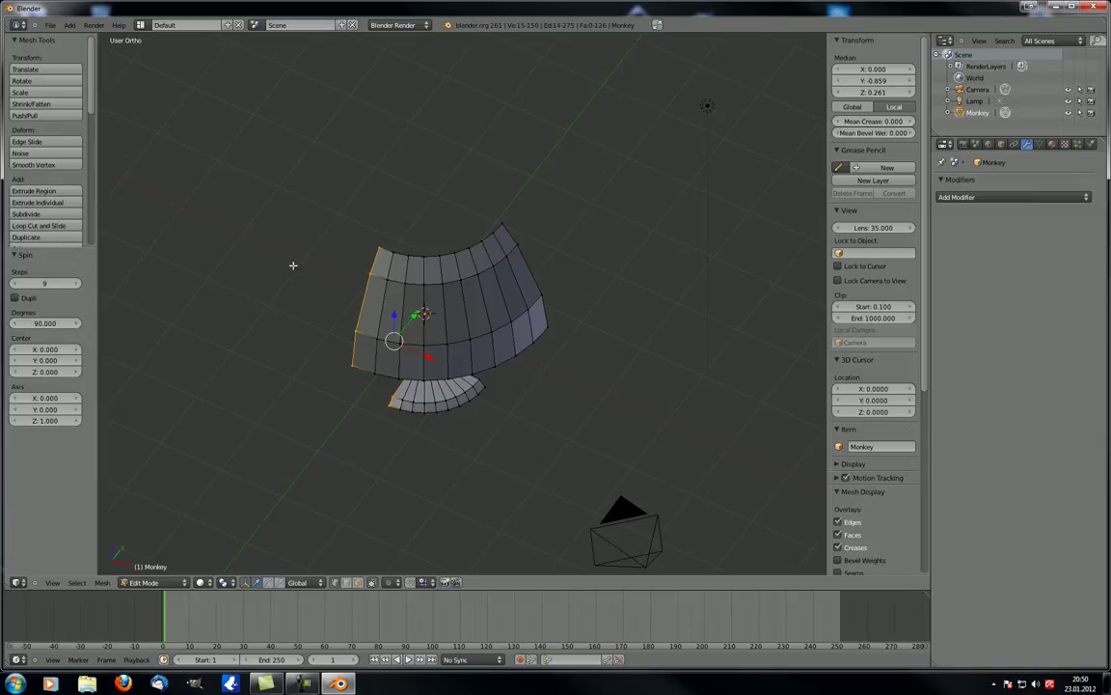
# Set the angle of the Spin operation to 360° so the profile sweeps a full revolution
pyautogui.moveTo(205, 287); pyautogui.dragTo(279, 332, button='middle')
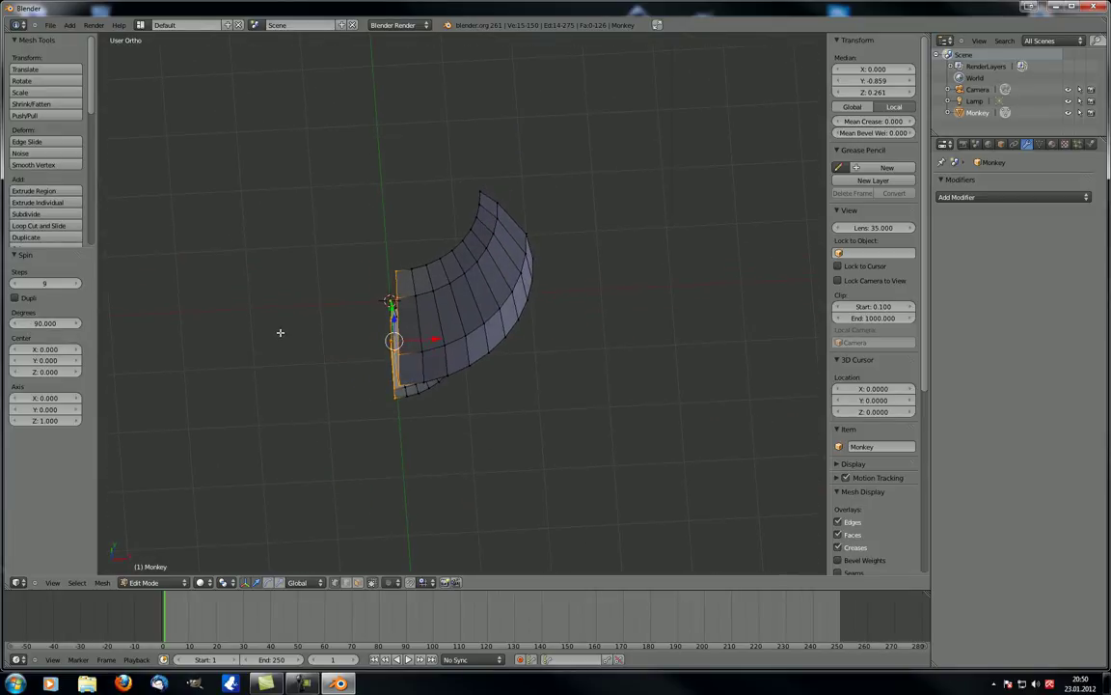
pyautogui.press('KP_7')
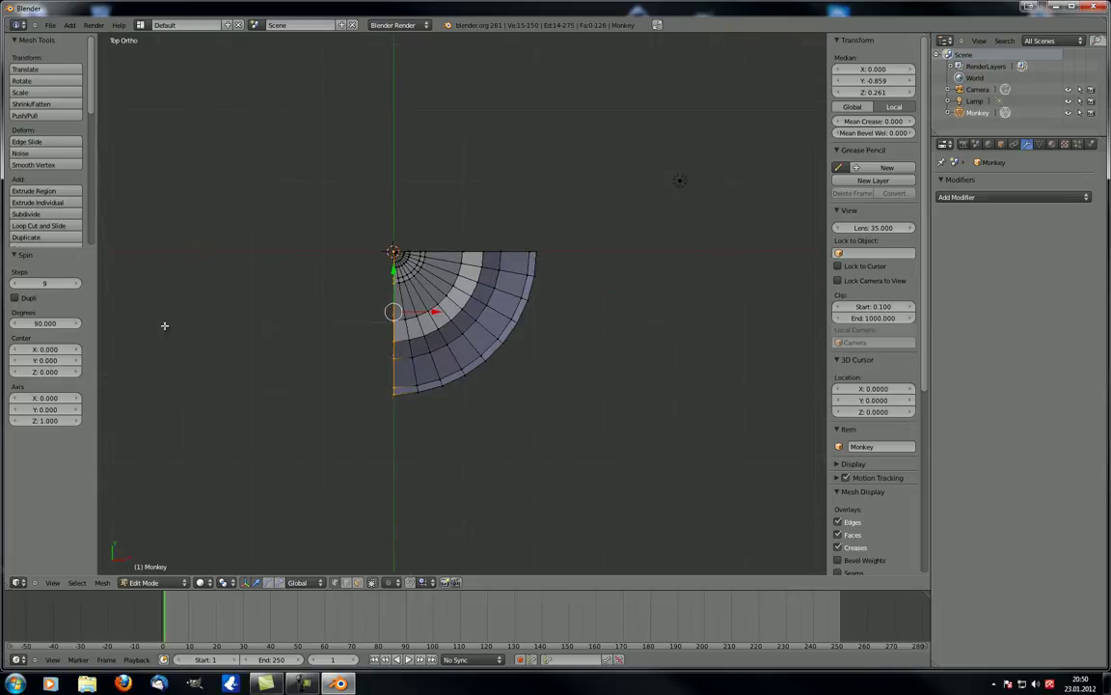
pyautogui.click(53, 324)
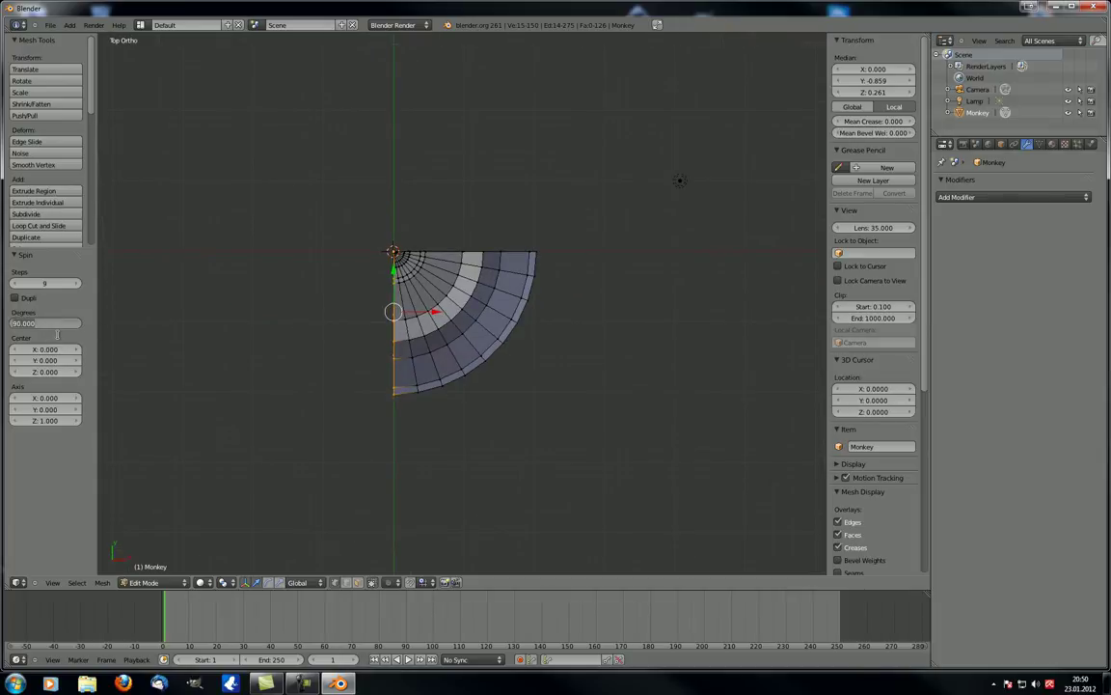
pyautogui.write('360')
pyautogui.press('Return')
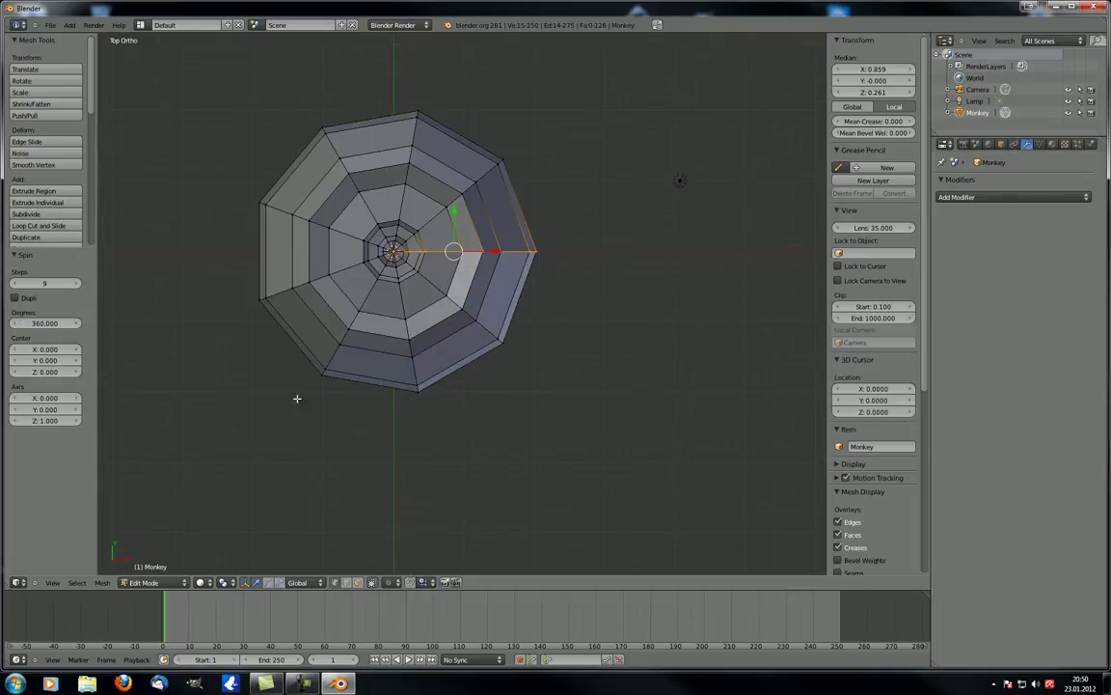
# Set the number of Spin steps to 36 and deselect the whole glass mesh
pyautogui.moveTo(297, 397); pyautogui.dragTo(373, 323, button='middle')
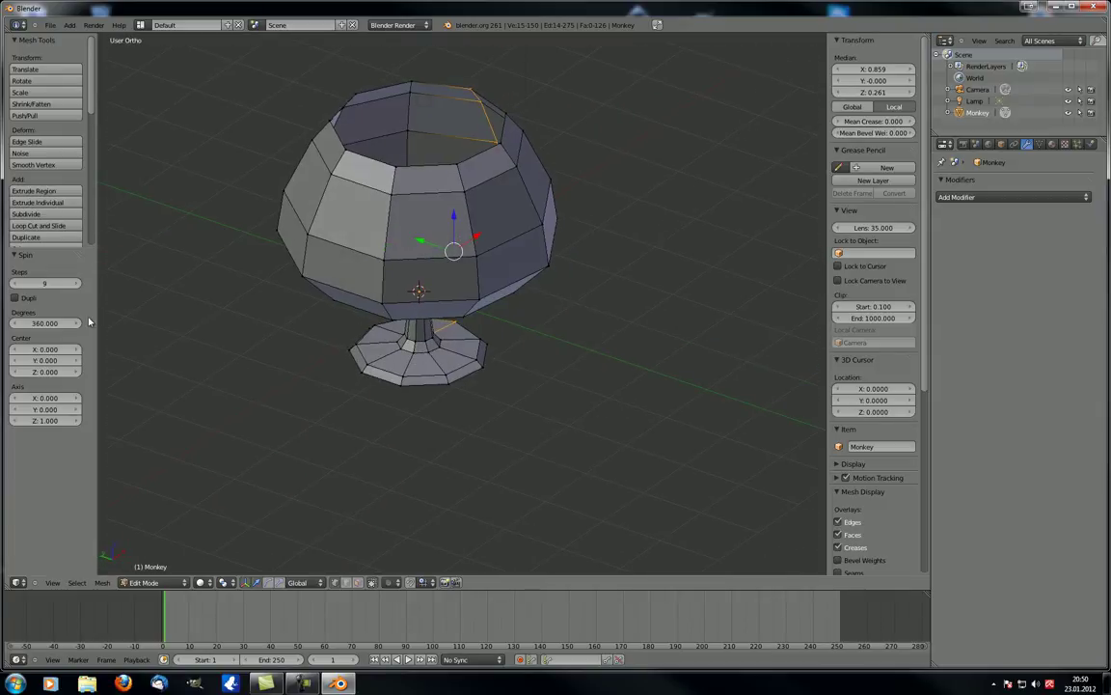
pyautogui.click(44, 282)
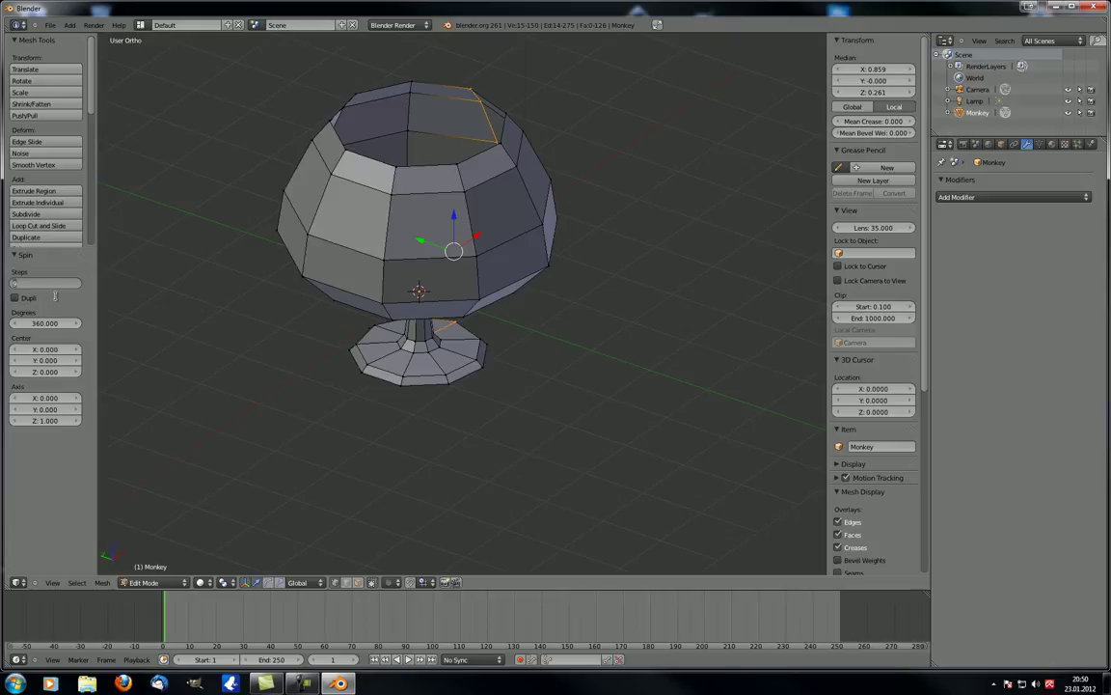
pyautogui.write('36')
pyautogui.press('Return')
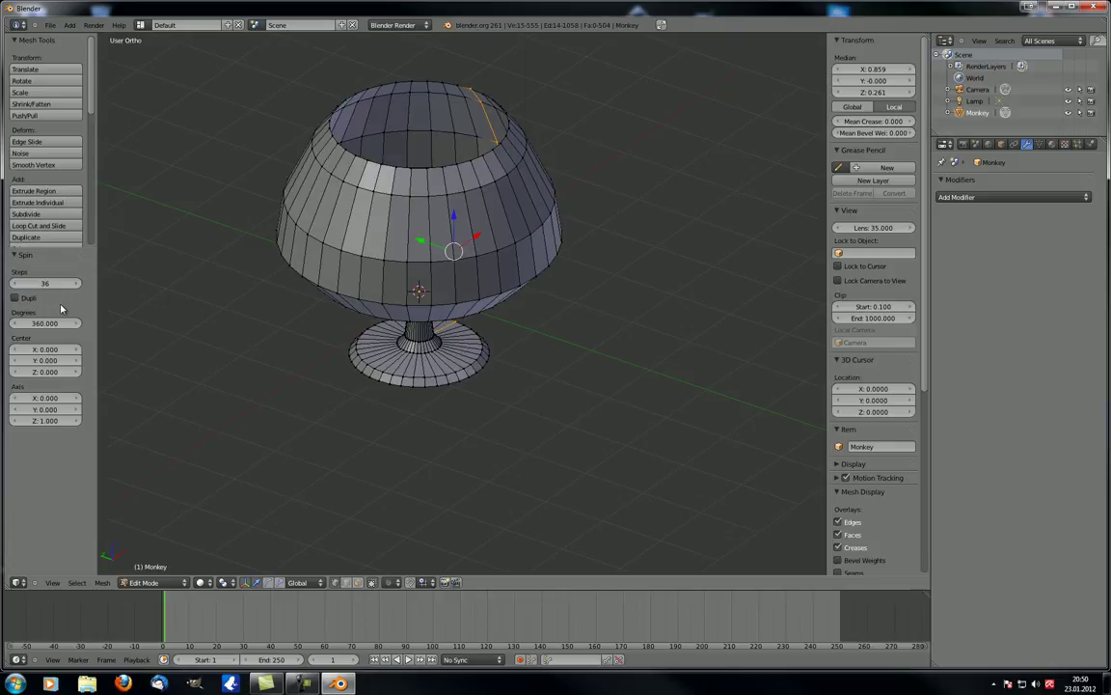
pyautogui.moveTo(436, 226); pyautogui.dragTo(307, 296, button='middle')
pyautogui.press('a')
pyautogui.scroll(2, 370, 311)
pyautogui.moveTo(392, 244); pyautogui.dragTo(410, 239, button='middle')
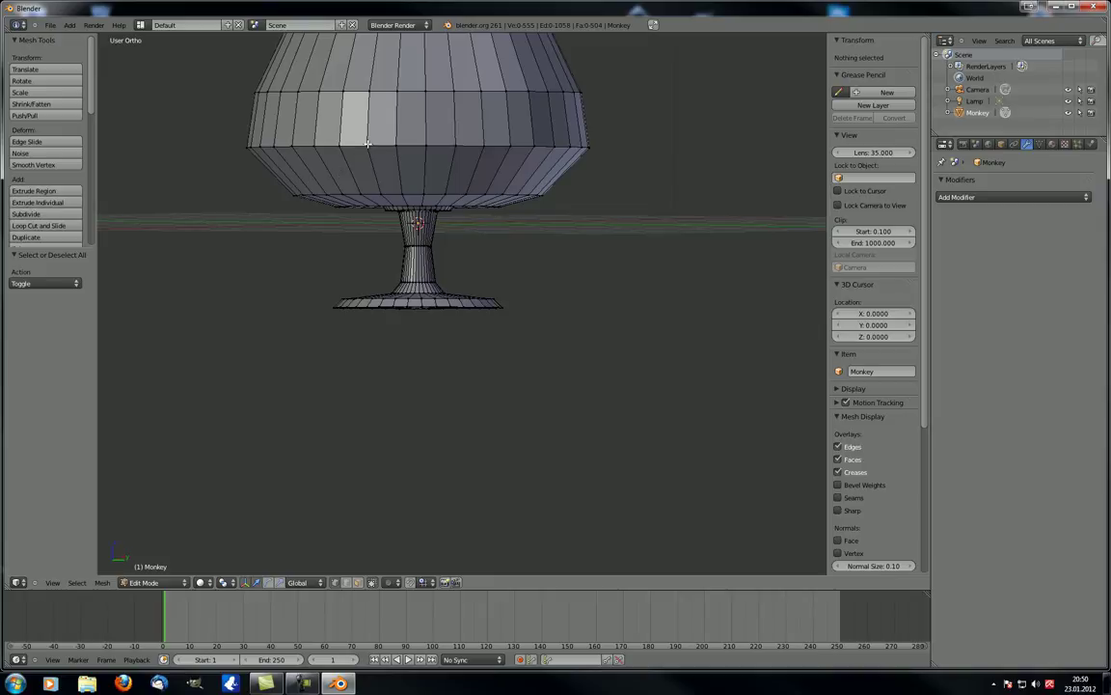
pyautogui.moveTo(367, 145); pyautogui.dragTo(405, 269, button='middle')
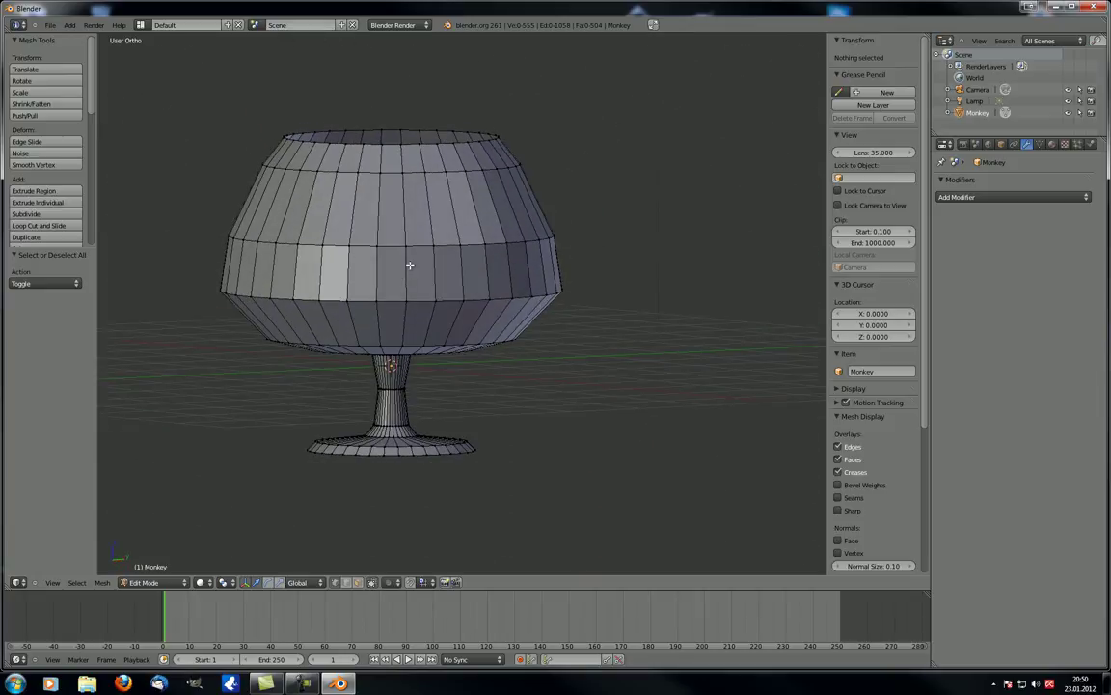
# Select the entire glass mesh and delete all its vertices
pyautogui.scroll(-3, 424, 270)
pyautogui.press('a')
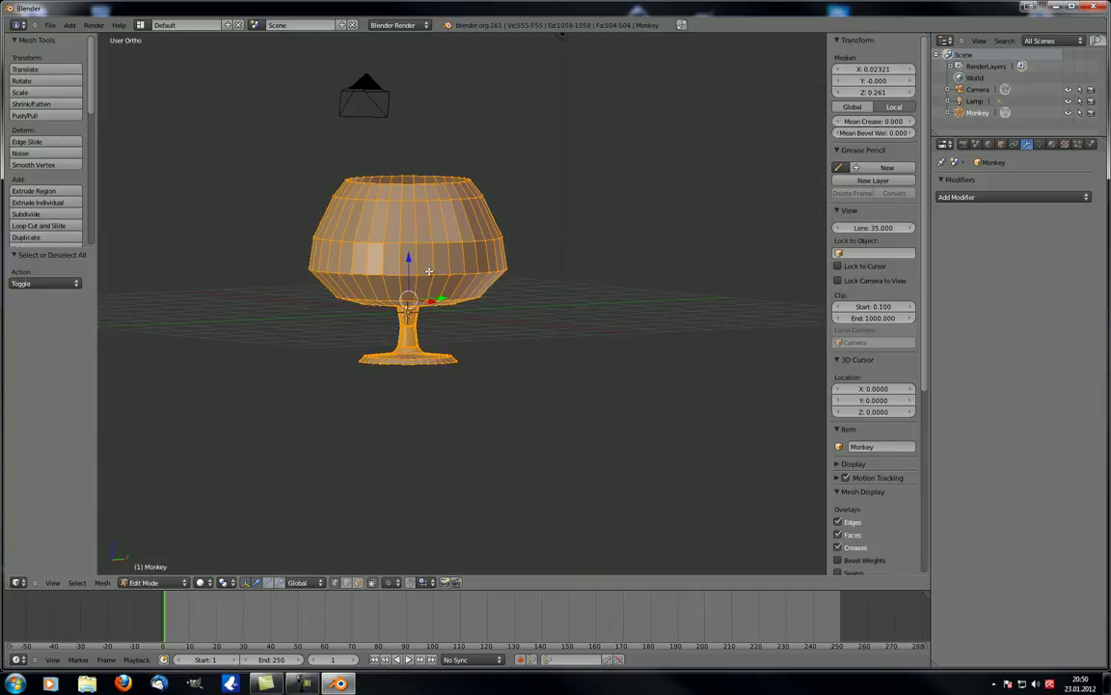
pyautogui.press('x')
pyautogui.click(430, 271)
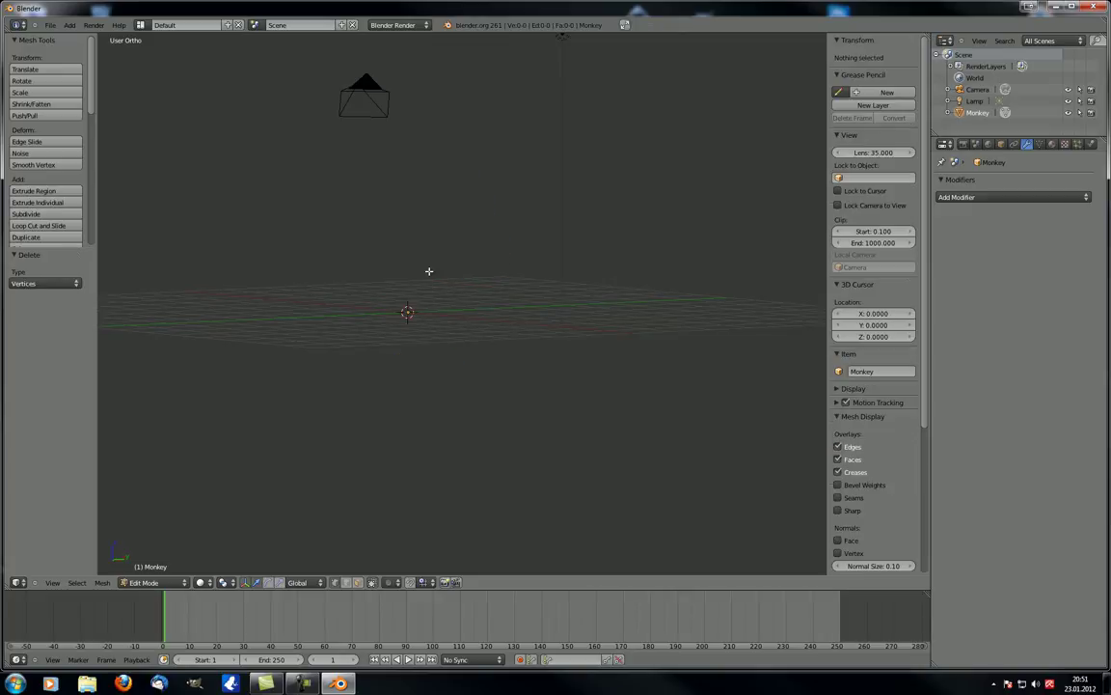
# Add a plane at the 3D cursor from the front view, staying in Edit Mode
pyautogui.press('KP_1')
pyautogui.press('KP_1')
pyautogui.scroll(4, 390, 331)
pyautogui.keyDown('shift'); pyautogui.moveTo(342, 314); pyautogui.dragTo(472, 297, button='middle'); pyautogui.keyUp('shift')
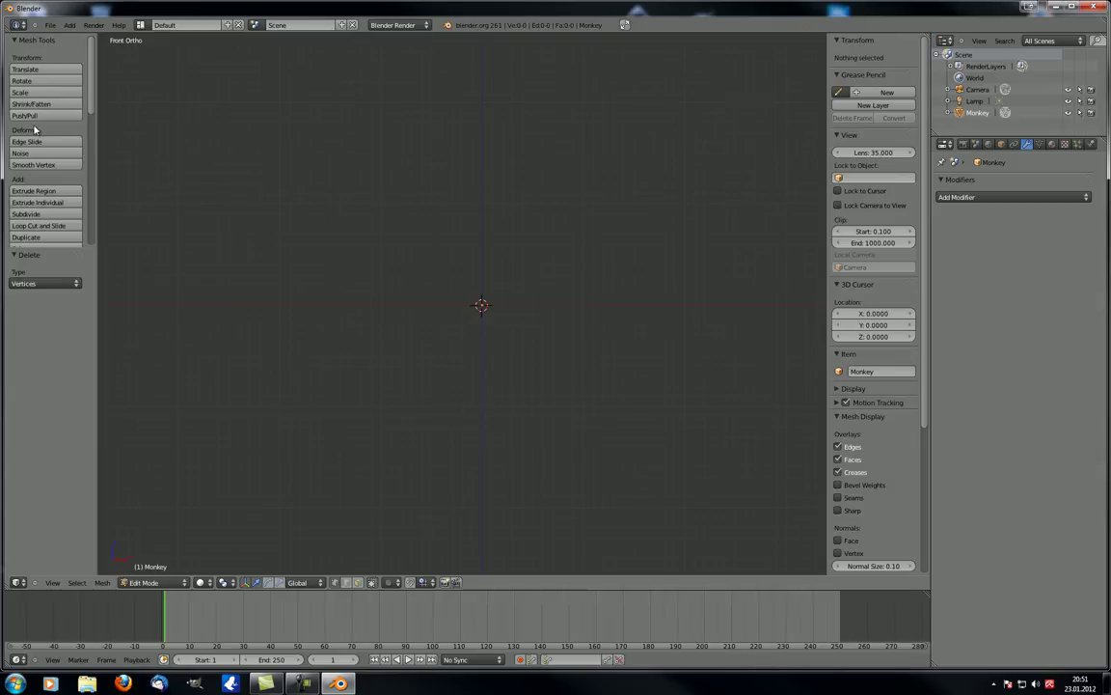
pyautogui.click(36, 71)
pyautogui.hotkey('shift', 'a')
pyautogui.click(477, 309)
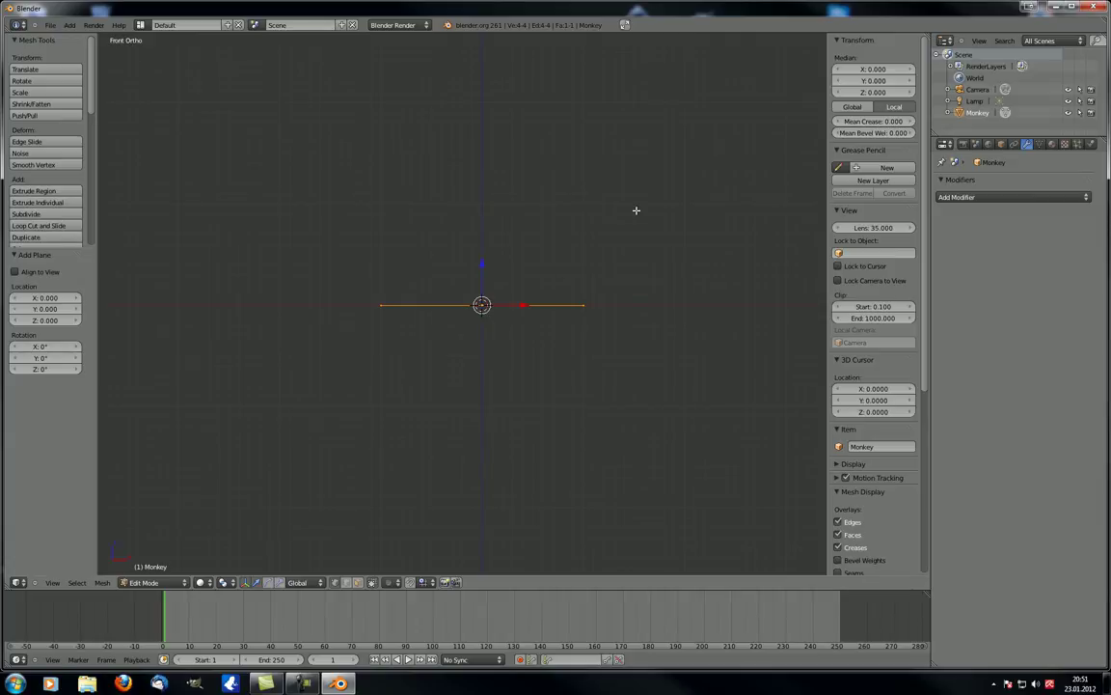
# Rotate the plane by 90° around the X axis
pyautogui.press('r')
pyautogui.press('x')
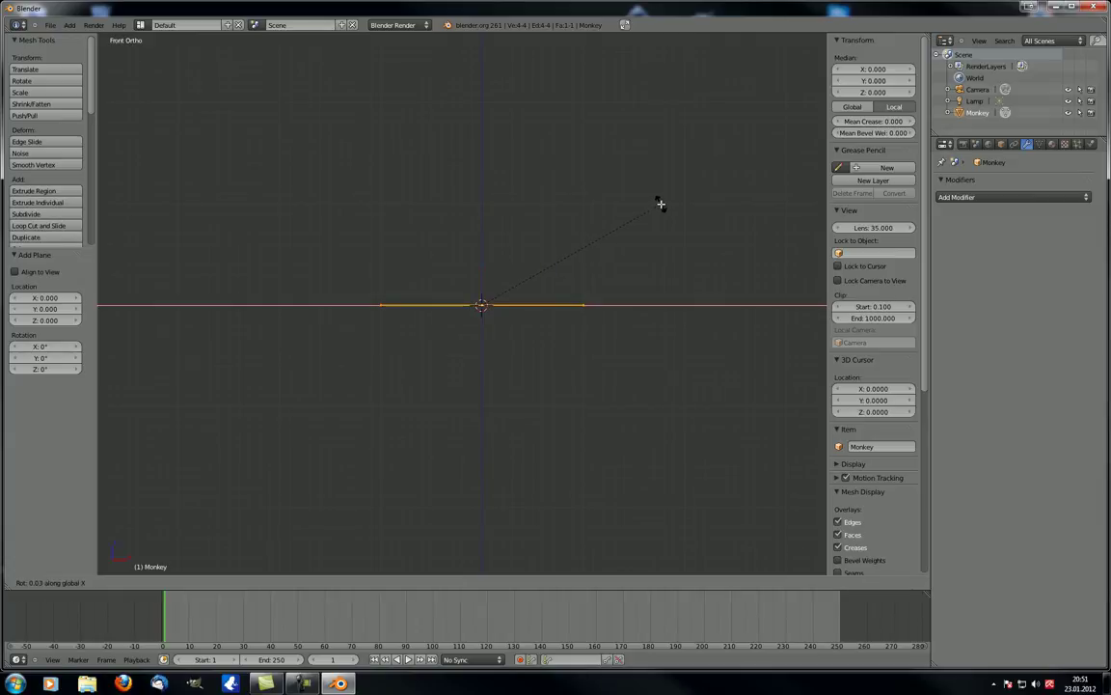
pyautogui.press('9')
pyautogui.press('0')
pyautogui.press('Return')
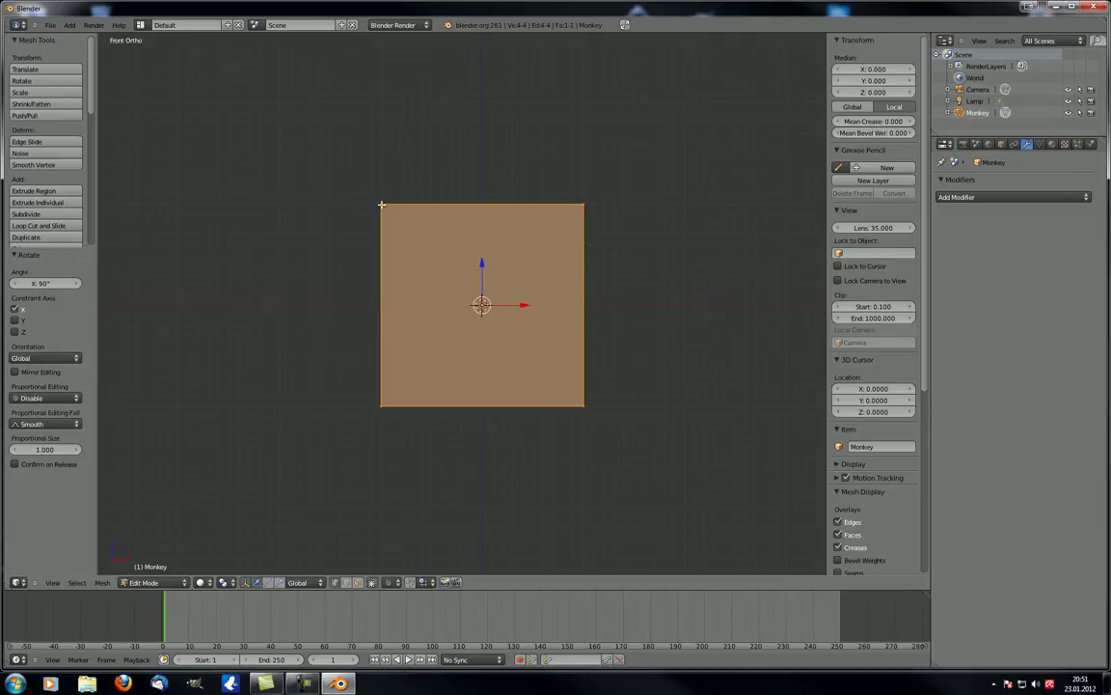
# Merge the two vertices on the plane's negative X side at their center to form a triangle, and clear the selection
pyautogui.press('Tab')
pyautogui.rightClick(381, 203)
pyautogui.keyDown('shift'); pyautogui.rightClick(343, 366); pyautogui.keyUp('shift')
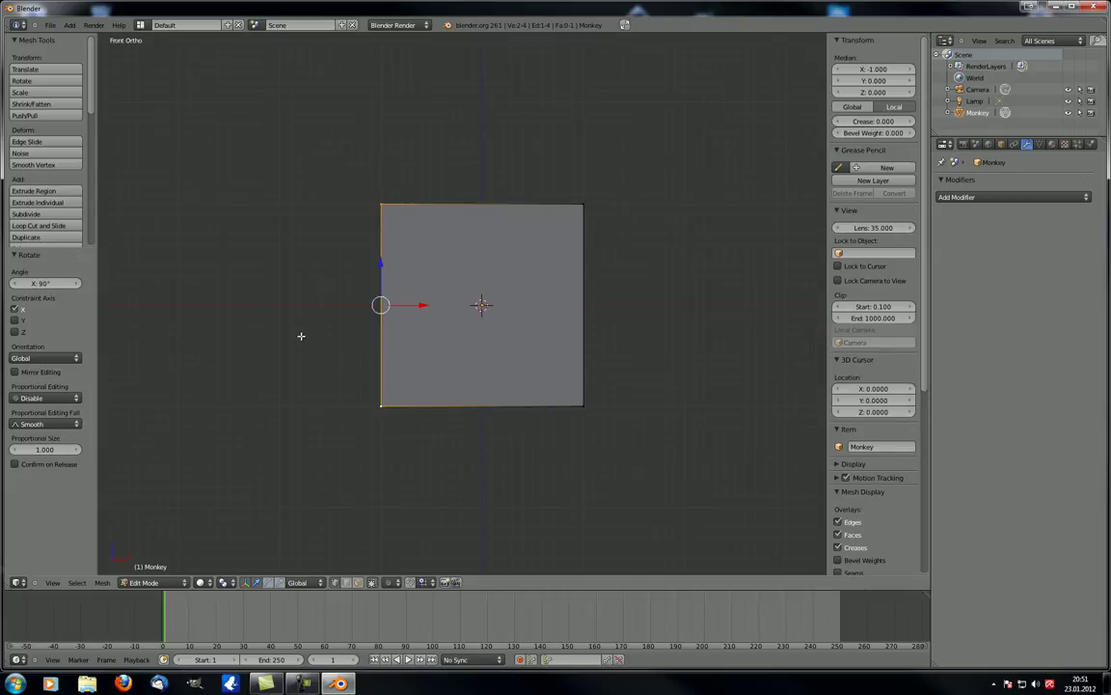
pyautogui.hotkey('alt', 'm')
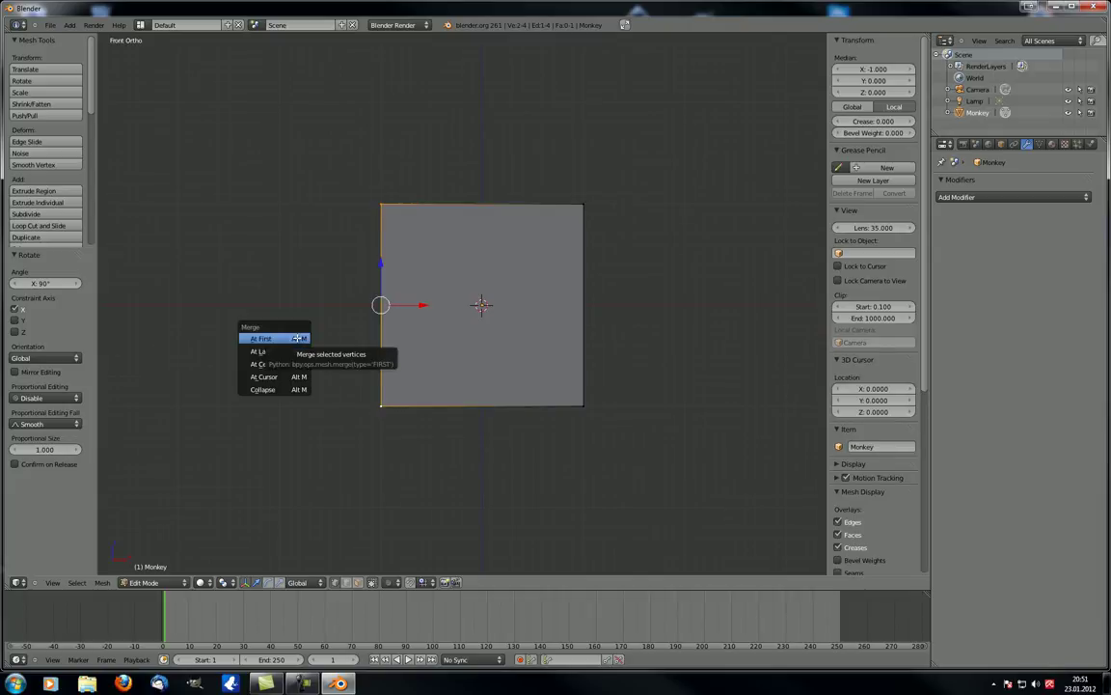
pyautogui.click(287, 365)
pyautogui.press('a')
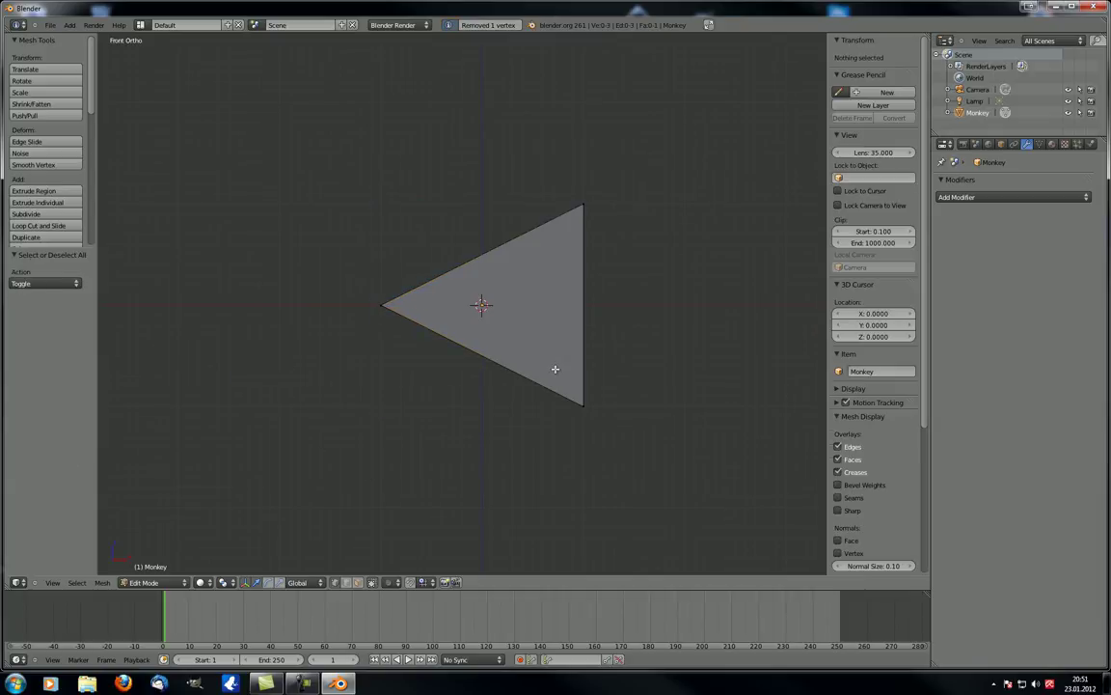
# Move the whole triangle about 4 units in the negative X direction, away from the 3D cursor
pyautogui.press('a')
pyautogui.moveTo(558, 305); pyautogui.dragTo(154, 309)
pyautogui.keyDown('shift'); pyautogui.moveTo(267, 411); pyautogui.dragTo(387, 400, button='middle'); pyautogui.keyUp('shift')
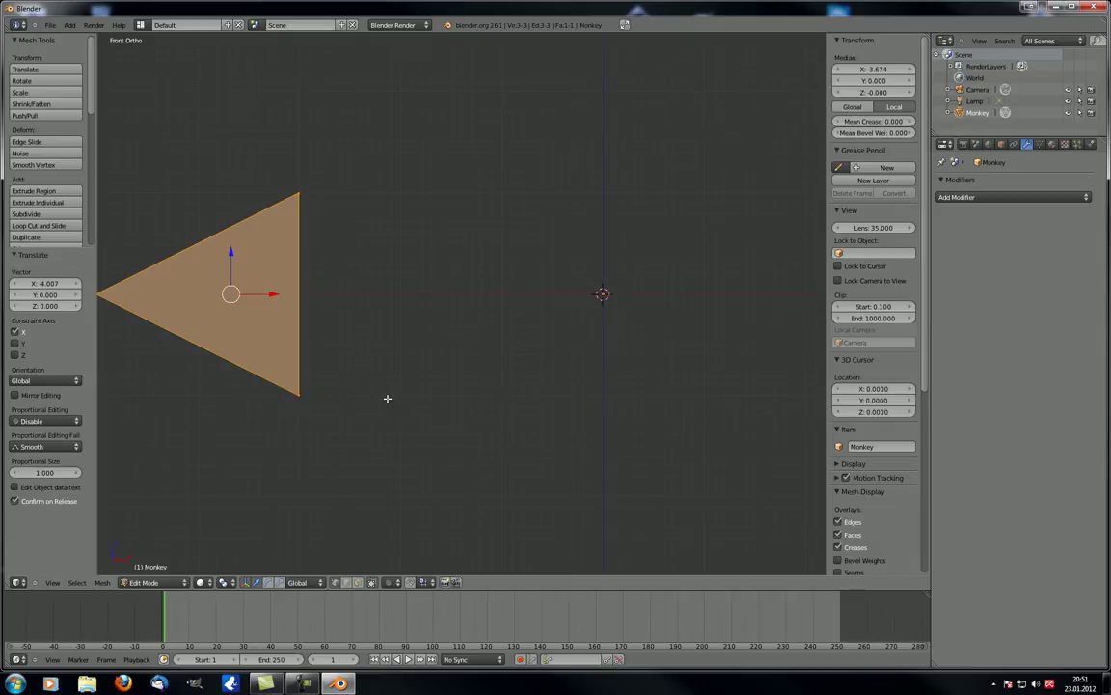
# Select the lower and upper vertices of the triangle's vertical edge in turn
pyautogui.rightClick(299, 393)
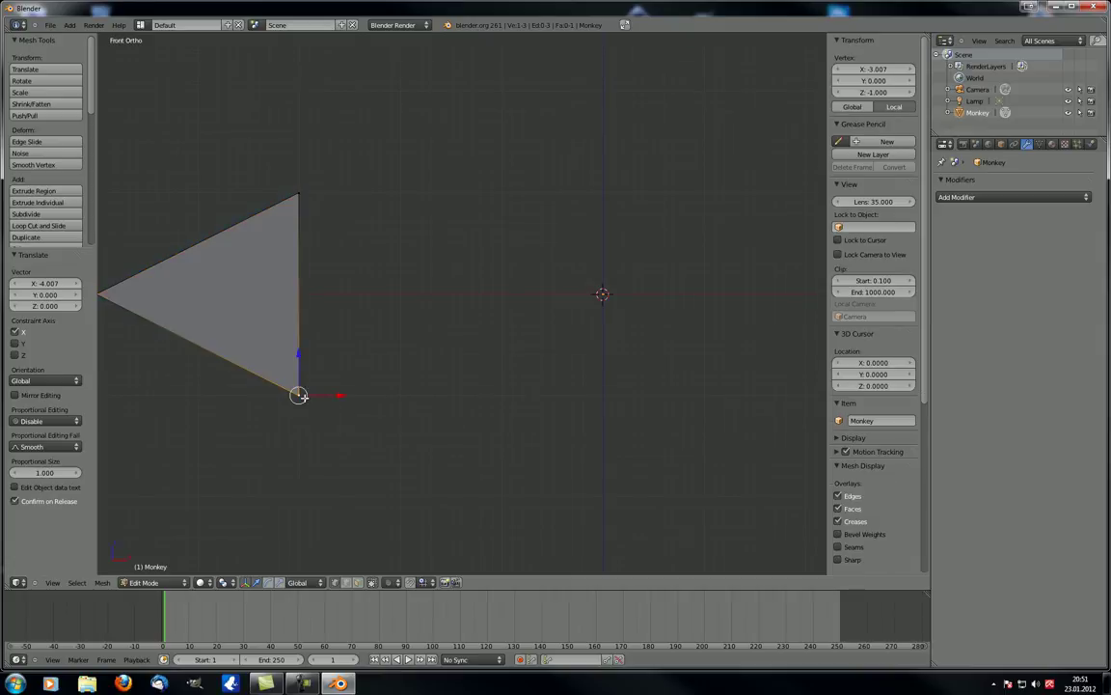
pyautogui.keyDown('shift'); pyautogui.rightClick(308, 192); pyautogui.keyUp('shift')
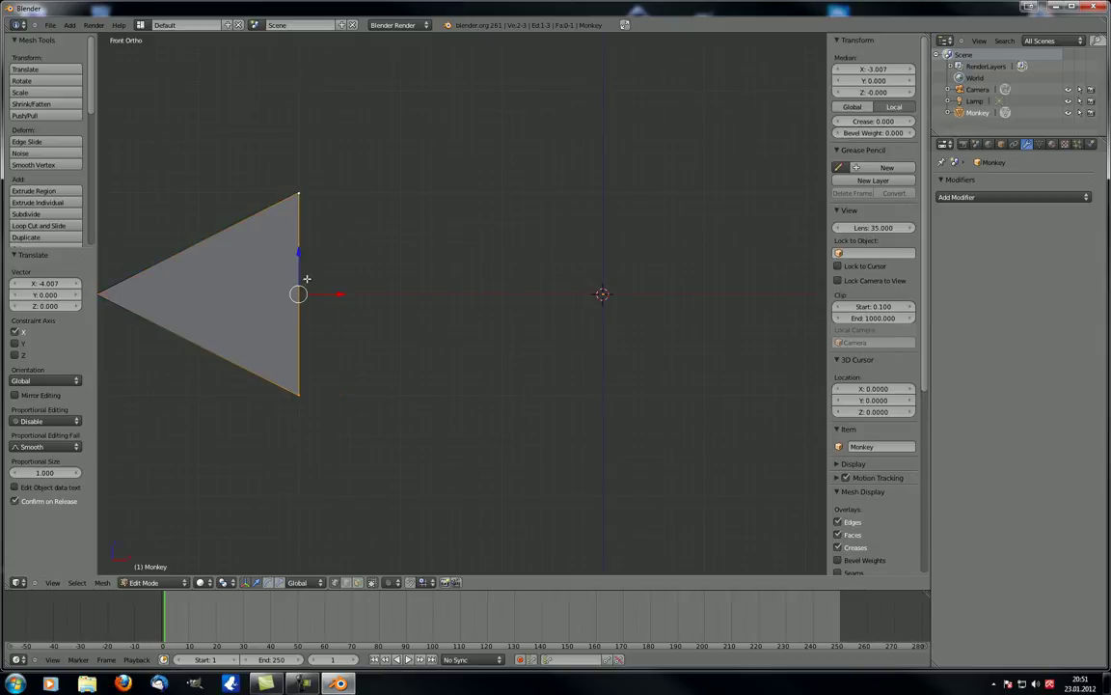
pyautogui.rightClick(299, 395)
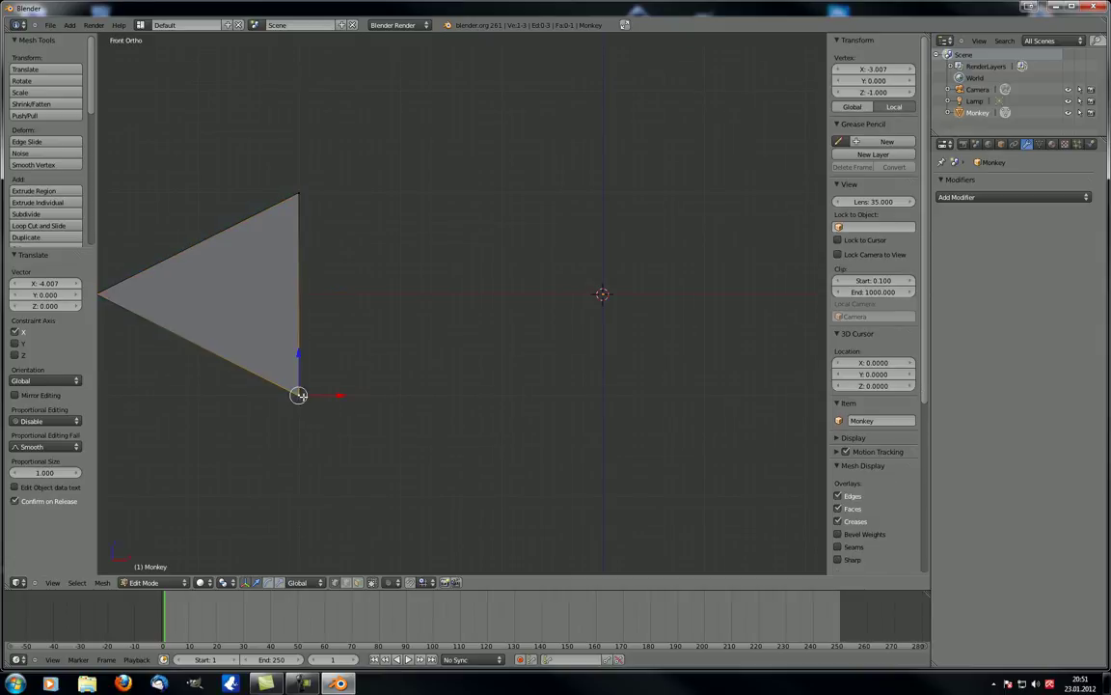
pyautogui.rightClick(299, 192)
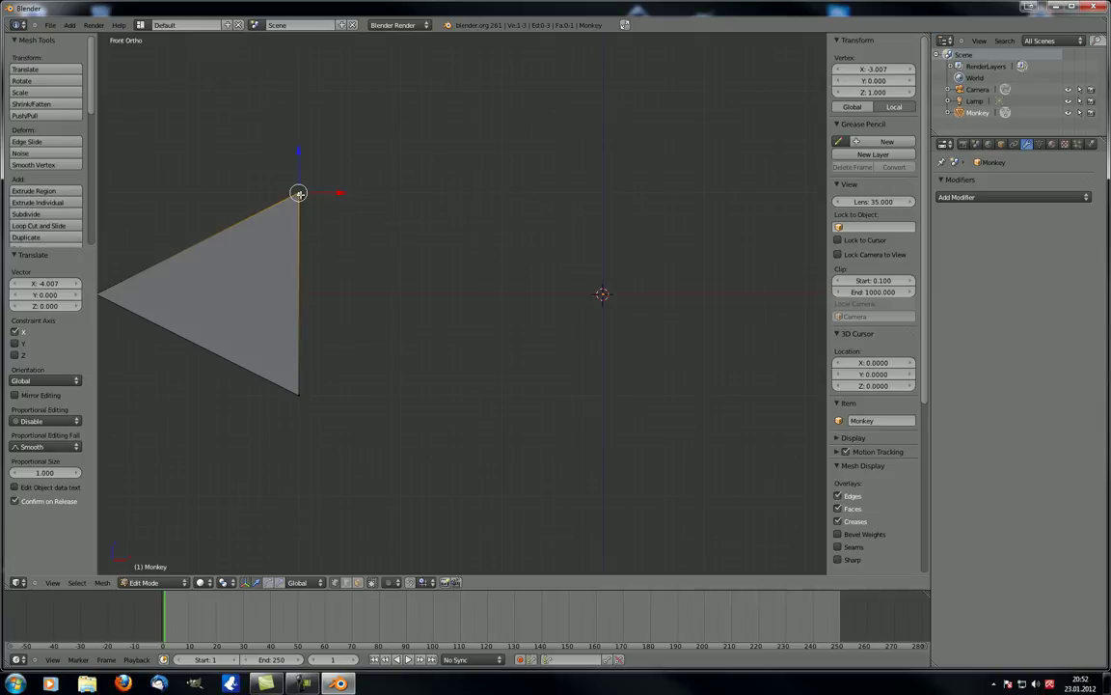
# Try to apply the Screw tool to the whole triangle from the front view
pyautogui.press('a')
pyautogui.scroll(-3, 530, 345)
pyautogui.press('a')
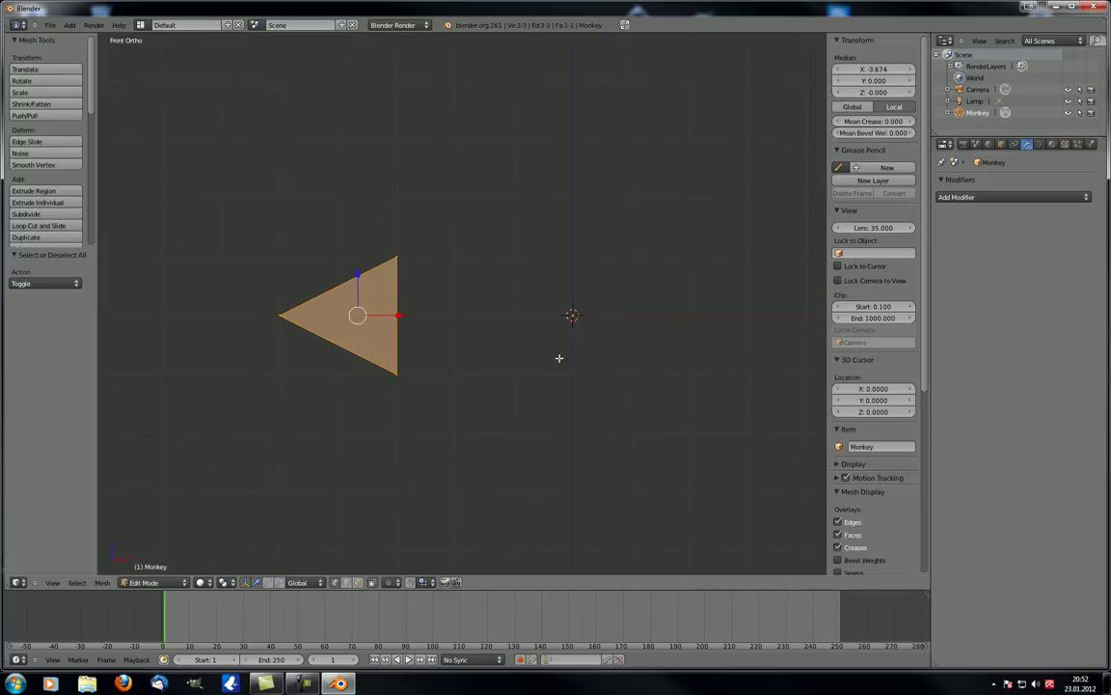
pyautogui.keyDown('shift'); pyautogui.moveTo(561, 360); pyautogui.dragTo(391, 307, button='middle'); pyautogui.keyUp('shift')
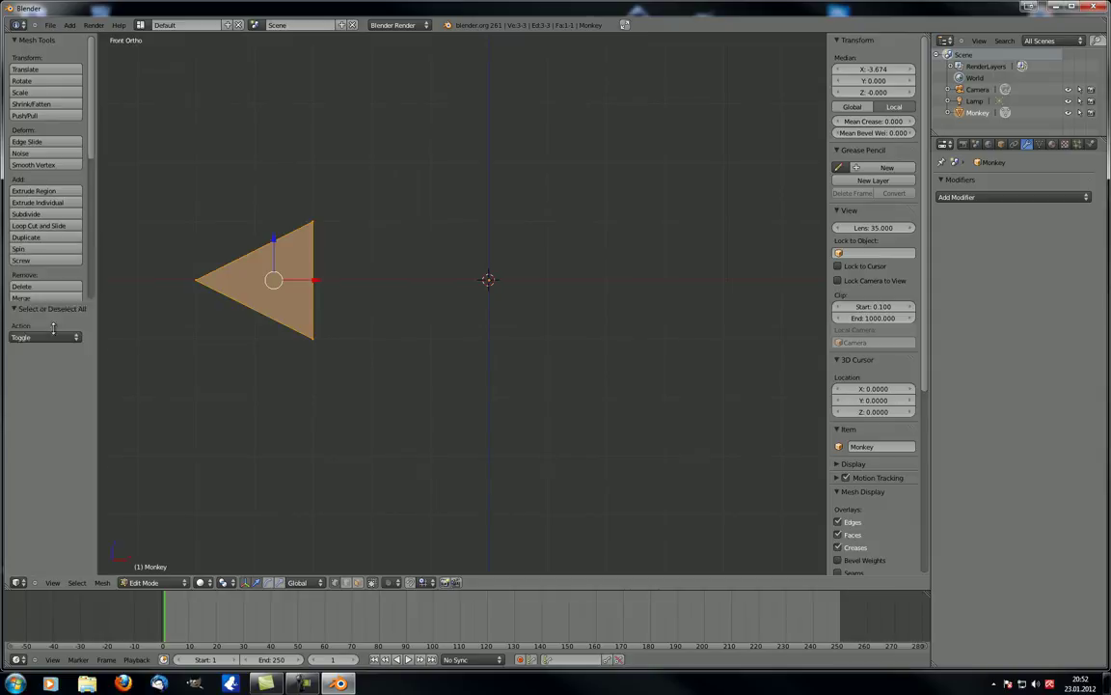
pyautogui.click(45, 259)
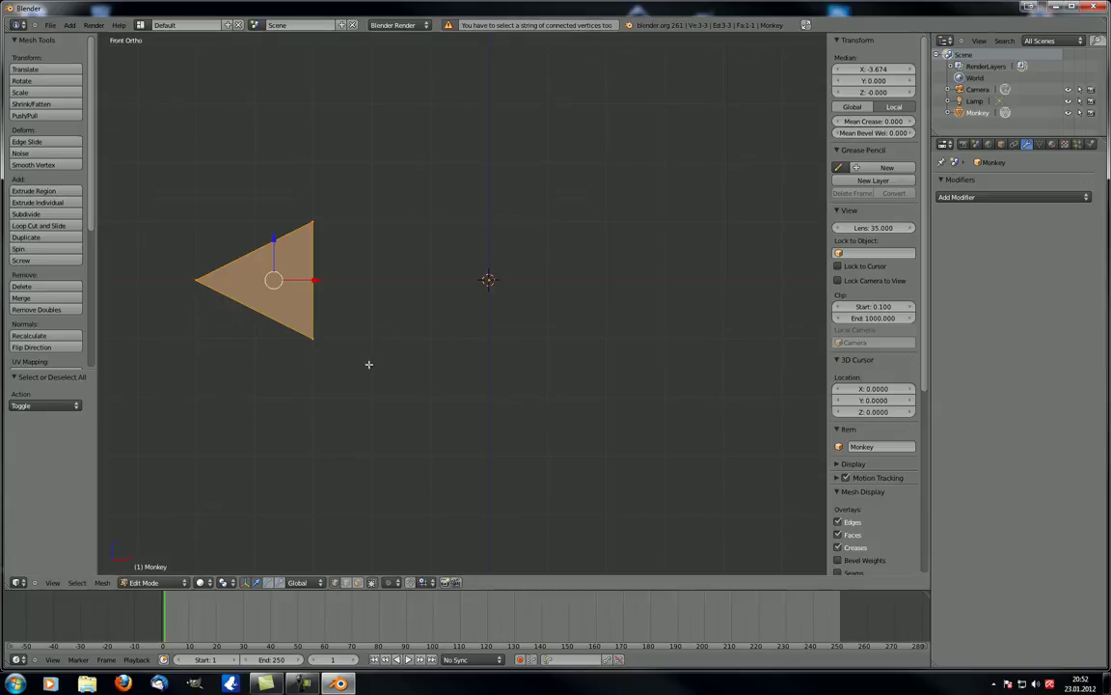
# Duplicate the triangle's vertical edge and move the copy about 1.98 units along X toward the 3D cursor
pyautogui.press('a')
pyautogui.scroll(-1, 419, 311)
pyautogui.scroll(3, 417, 308)
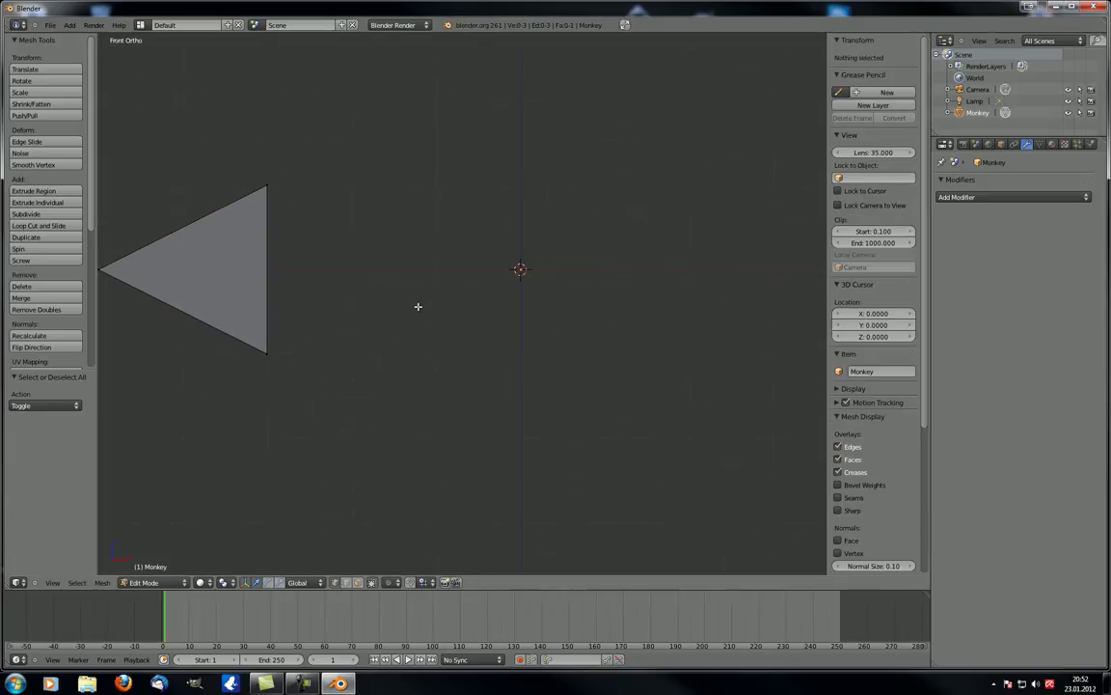
pyautogui.keyDown('shift'); pyautogui.moveTo(401, 285); pyautogui.dragTo(427, 275, button='middle'); pyautogui.keyUp('shift')
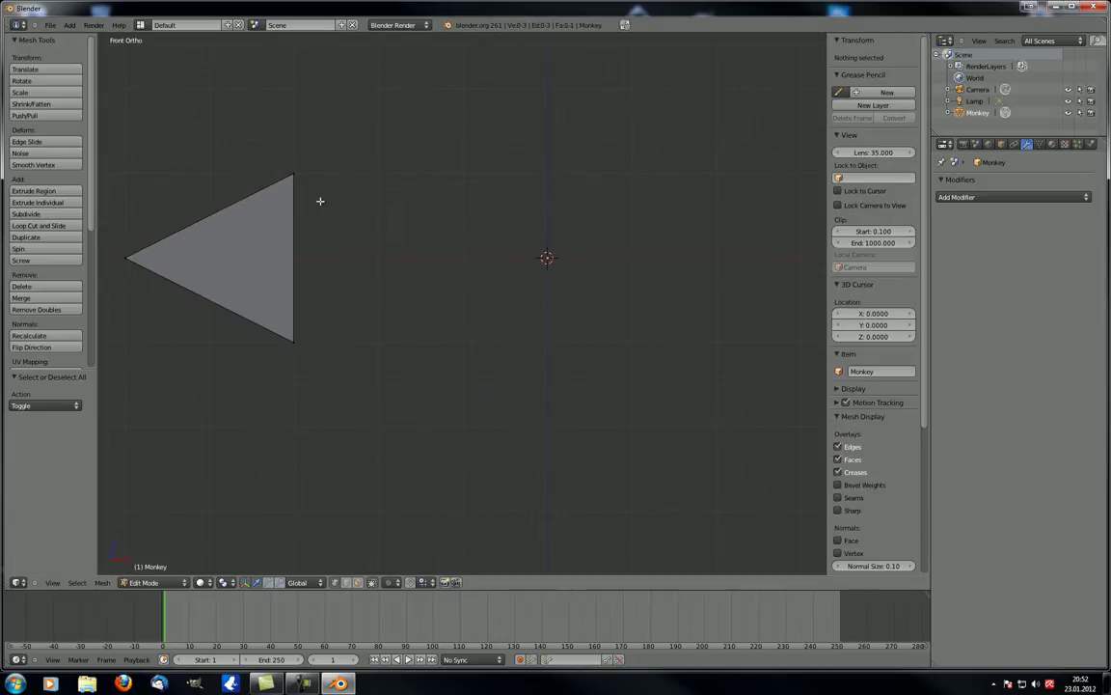
pyautogui.rightClick(294, 174)
pyautogui.keyDown('shift'); pyautogui.rightClick(294, 341); pyautogui.keyUp('shift')
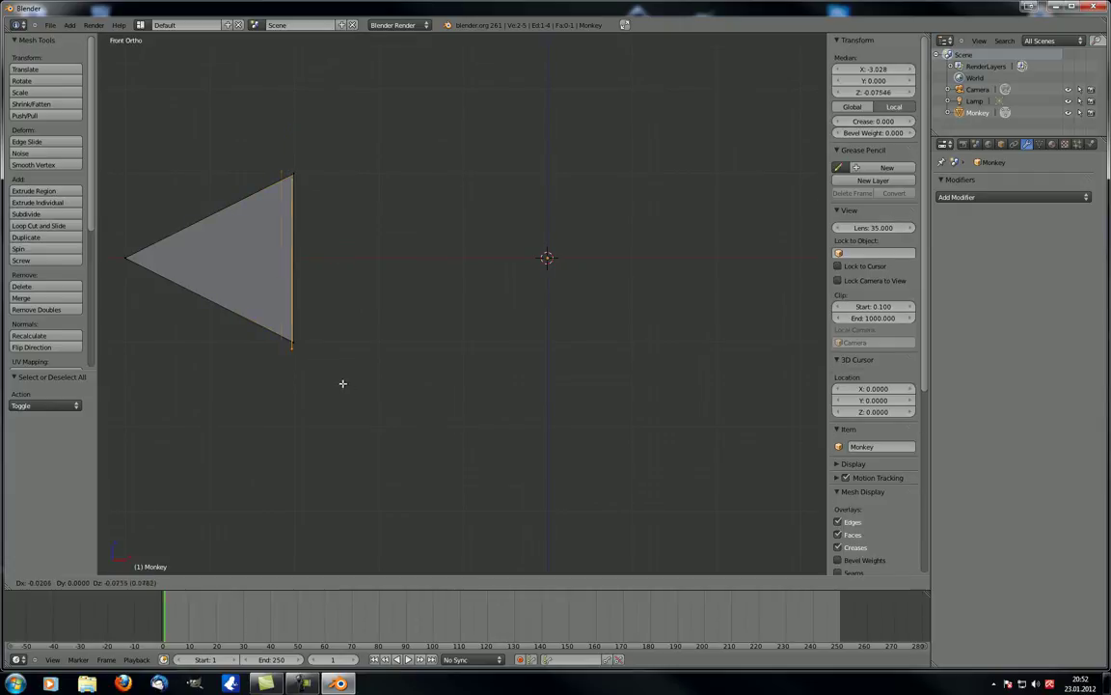
pyautogui.hotkey('shift', 'd')
pyautogui.press('x')
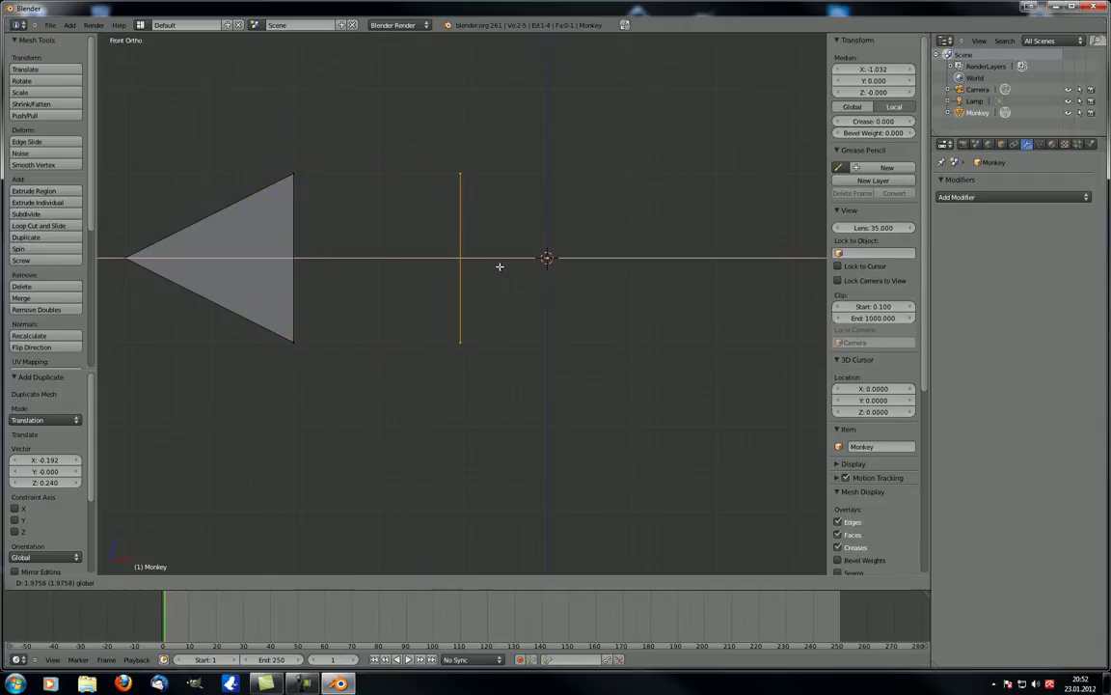
pyautogui.click(497, 265)
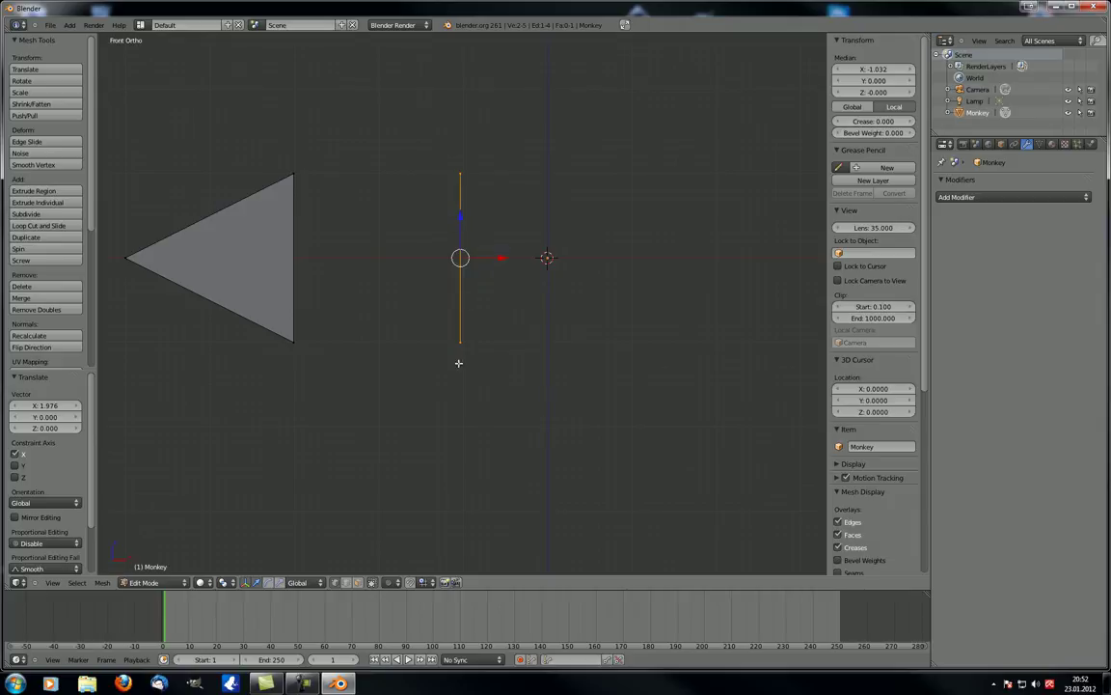
# Apply the Screw tool to the triangle and the separate edge together, with 9 steps and 1 turn around the Z axis
pyautogui.press('a')
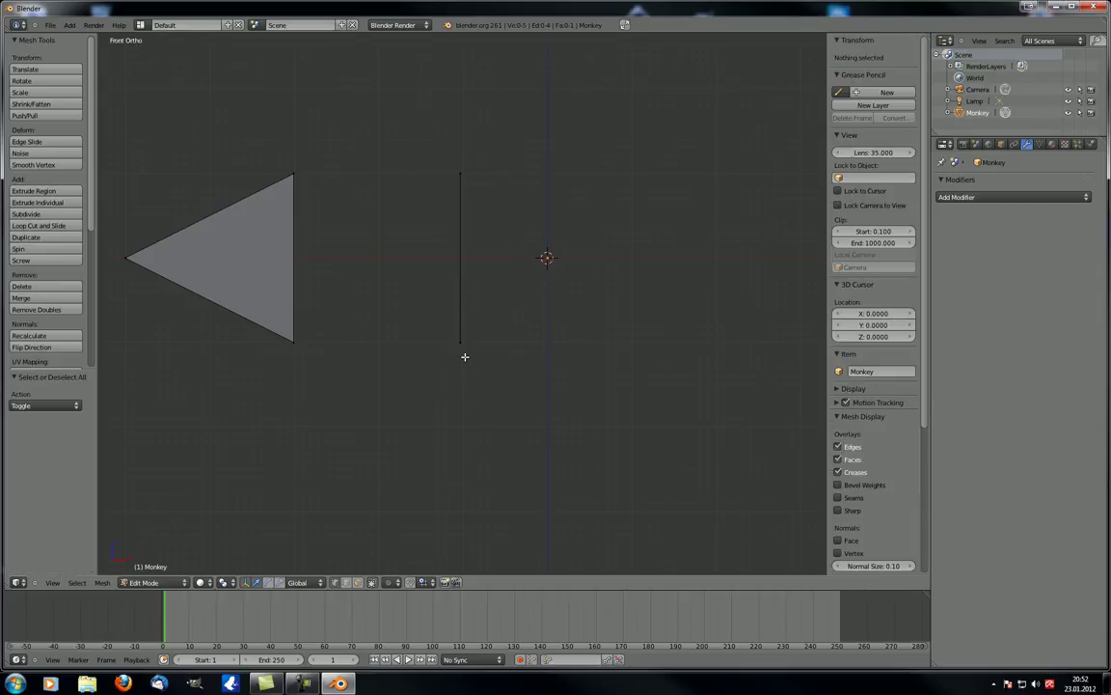
pyautogui.press('a')
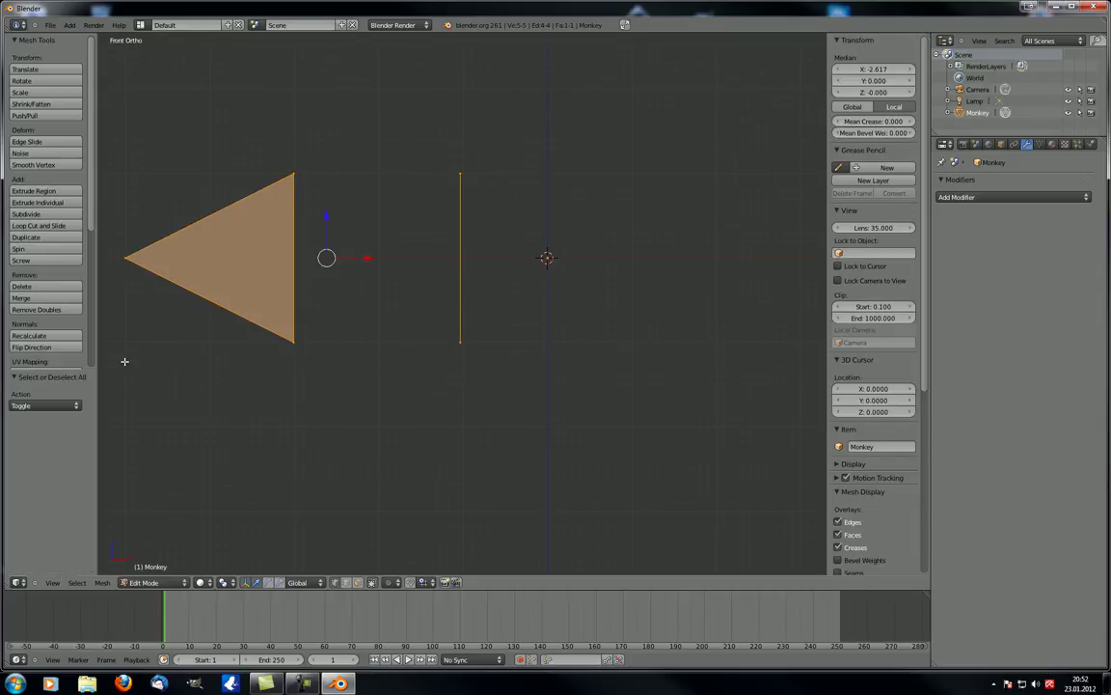
pyautogui.click(29, 260)
pyautogui.scroll(-3, 206, 316)
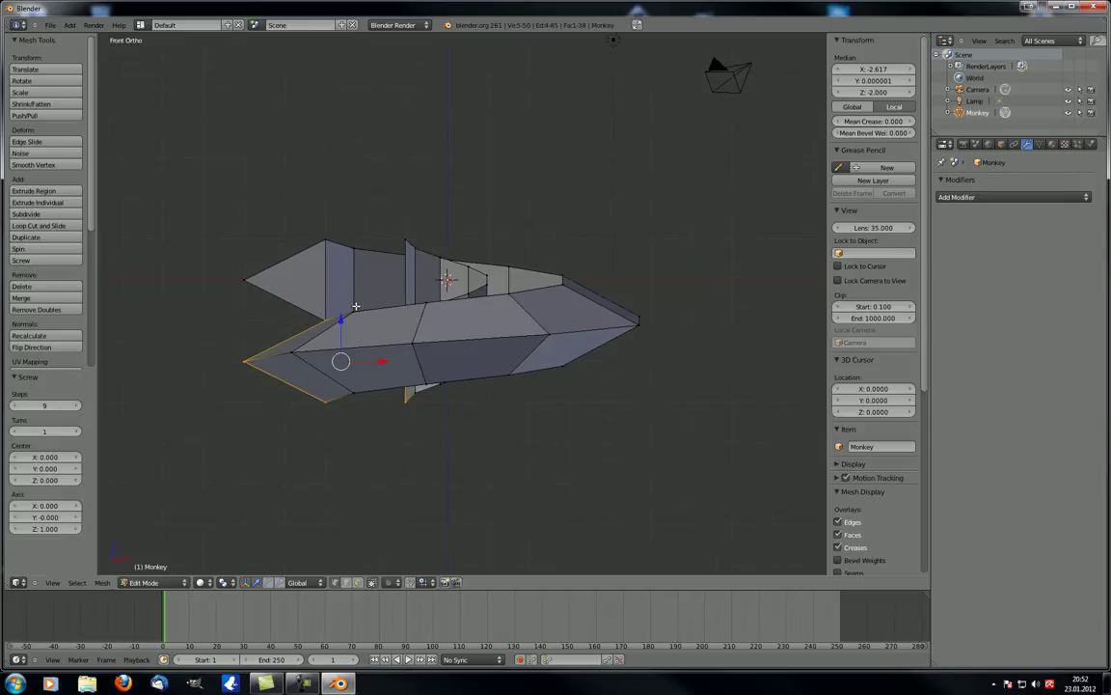
pyautogui.moveTo(207, 317); pyautogui.dragTo(380, 350, button='middle')
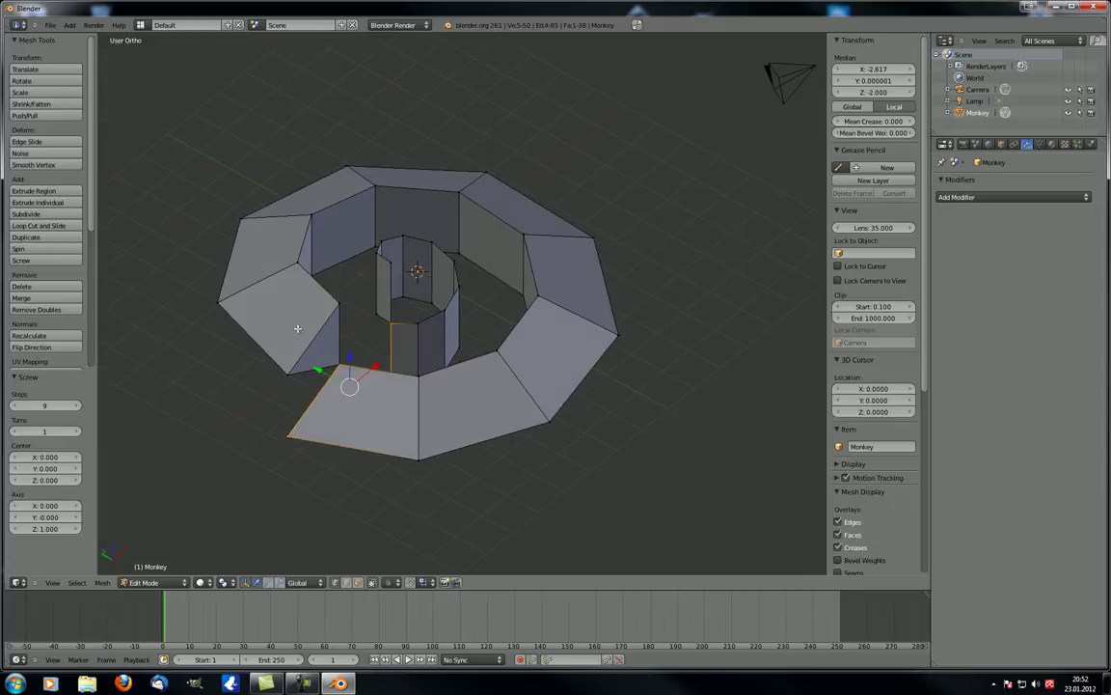
# Raise the Screw operation's steps to 18 for a smoother thread
pyautogui.moveTo(287, 383); pyautogui.dragTo(317, 392, button='middle')
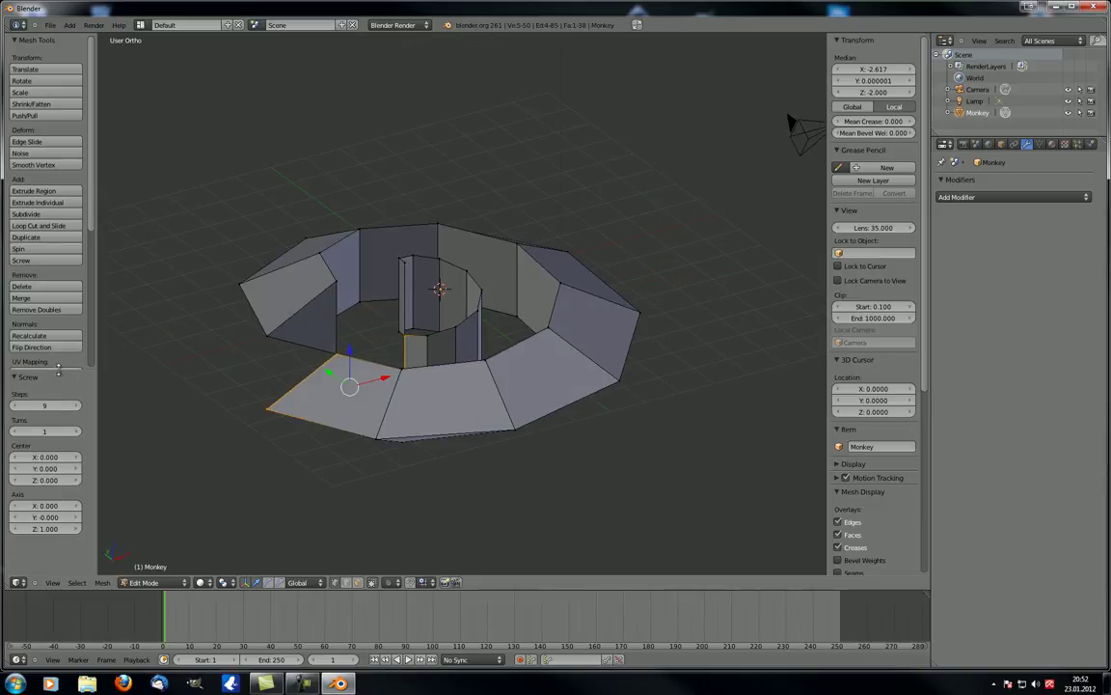
pyautogui.moveTo(57, 369); pyautogui.dragTo(63, 274)
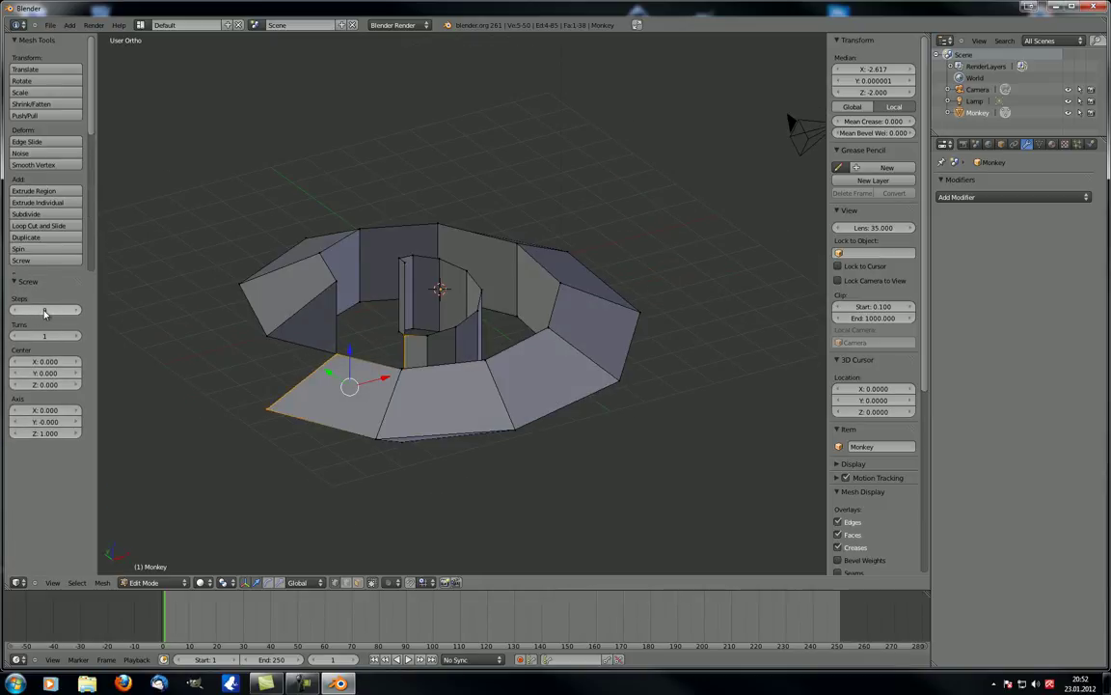
pyautogui.click(78, 312)
pyautogui.doubleClick(77, 312)
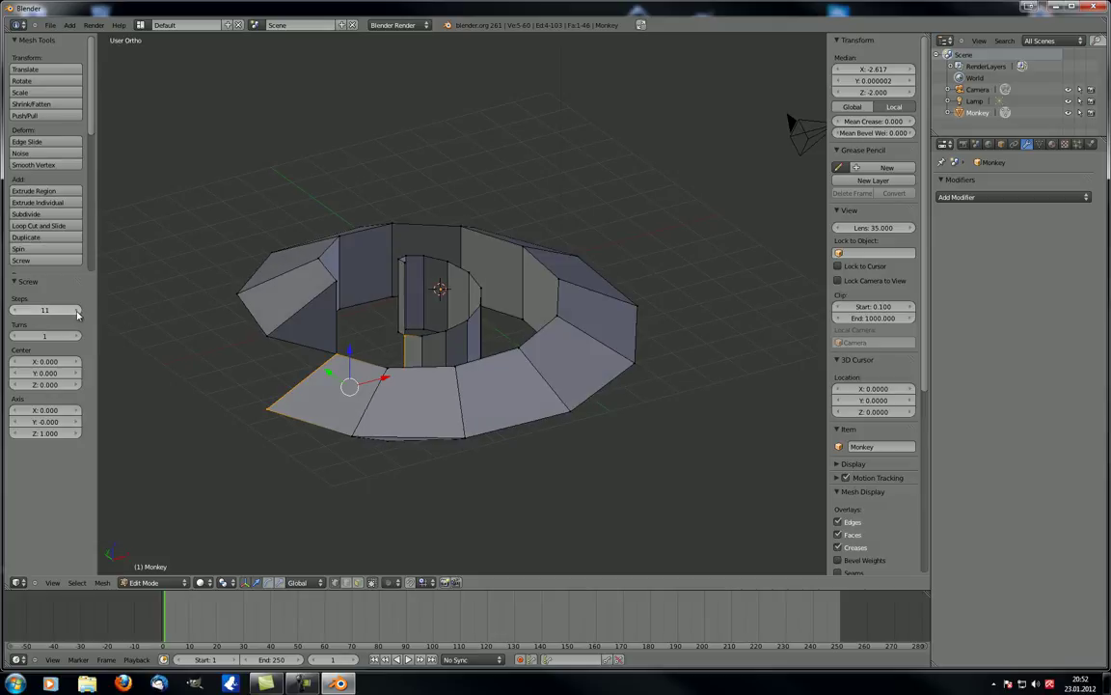
pyautogui.click(77, 311)
pyautogui.click(77, 312)
pyautogui.click(77, 312)
pyautogui.click(78, 312)
pyautogui.click(77, 311)
pyautogui.click(77, 311)
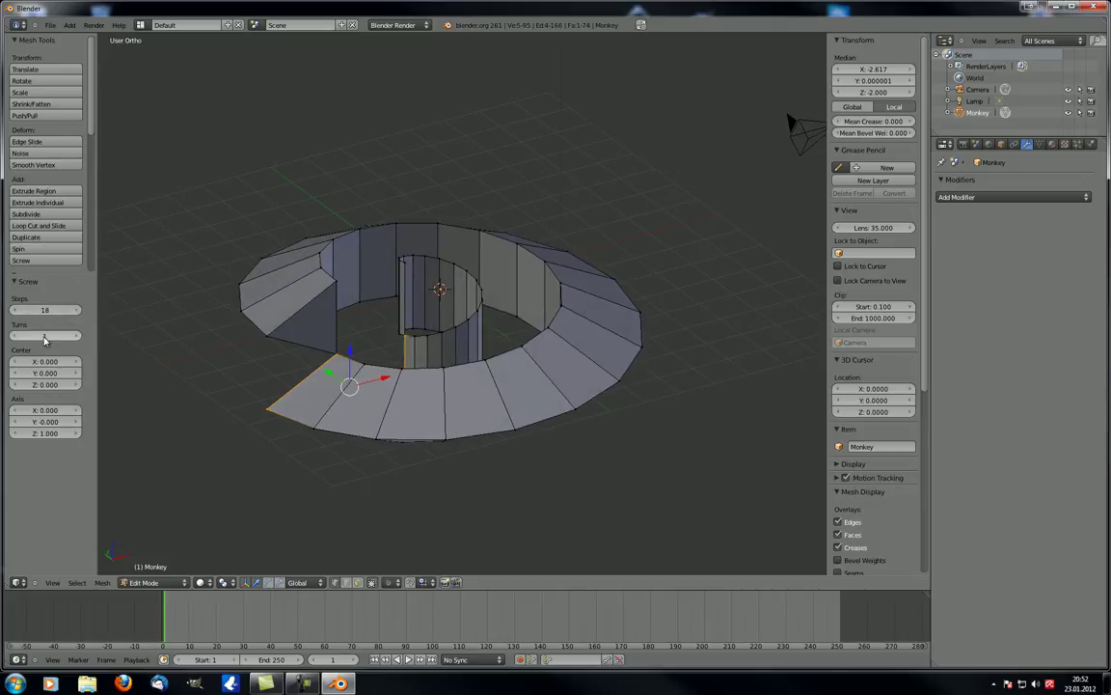
# Set the Screw operation to 20 turns while viewing the mesh from the front
pyautogui.scroll(-5, 383, 351)
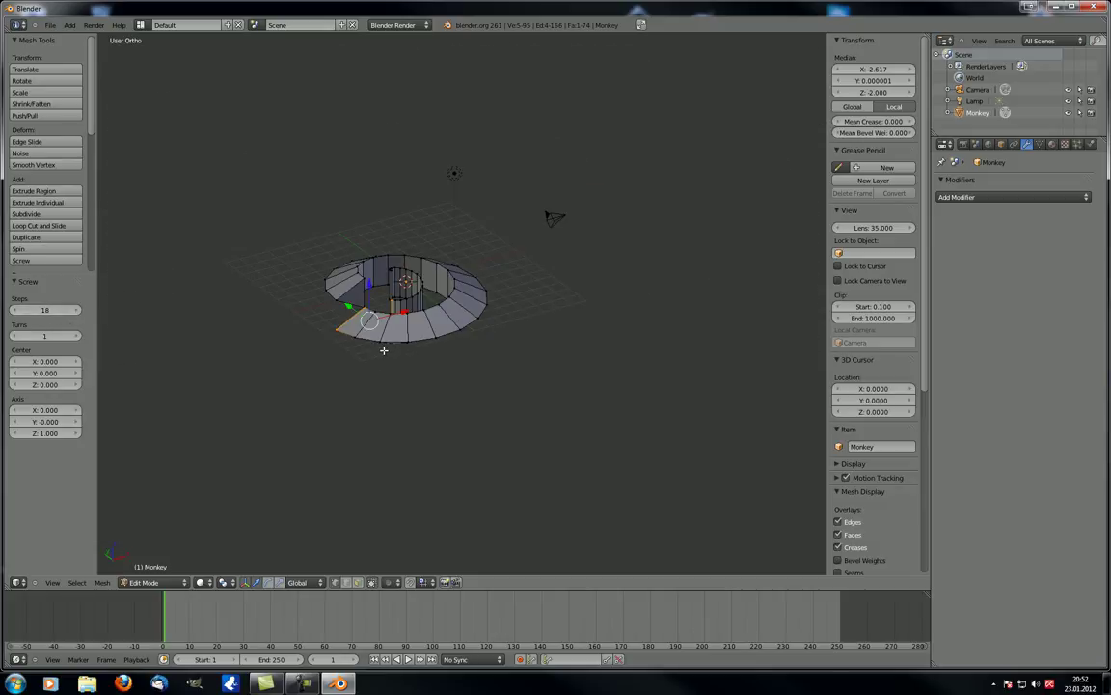
pyautogui.press('KP_1')
pyautogui.keyDown('shift'); pyautogui.moveTo(373, 411); pyautogui.dragTo(362, 335, button='middle'); pyautogui.keyUp('shift')
pyautogui.scroll(2, 370, 341)
pyautogui.scroll(-1, 396, 311)
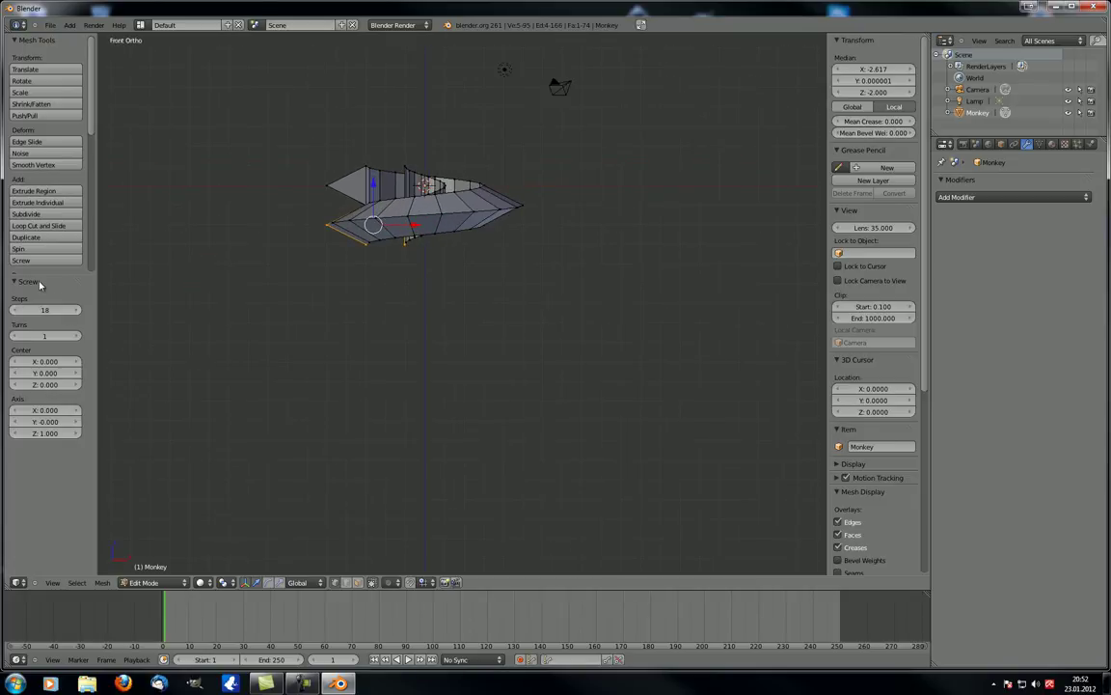
pyautogui.click(43, 335)
pyautogui.press('Return')
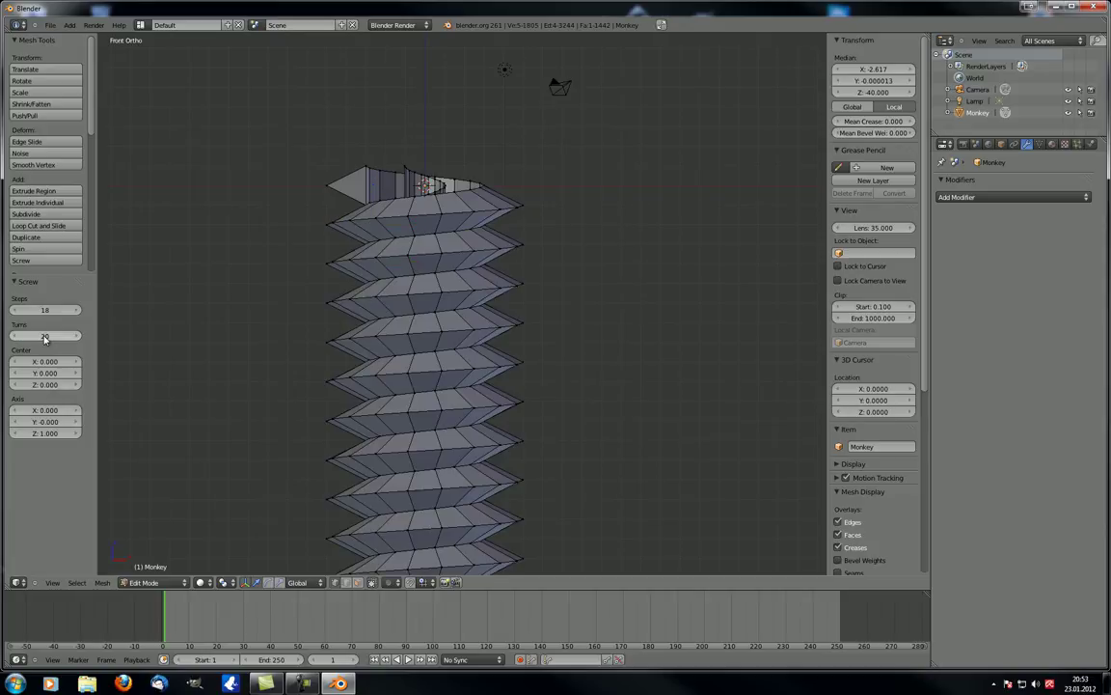
# Examine the long screw thread from the front, from below and from above, including its inner cylinder
pyautogui.scroll(-6, 534, 378)
pyautogui.scroll(6, 413, 124)
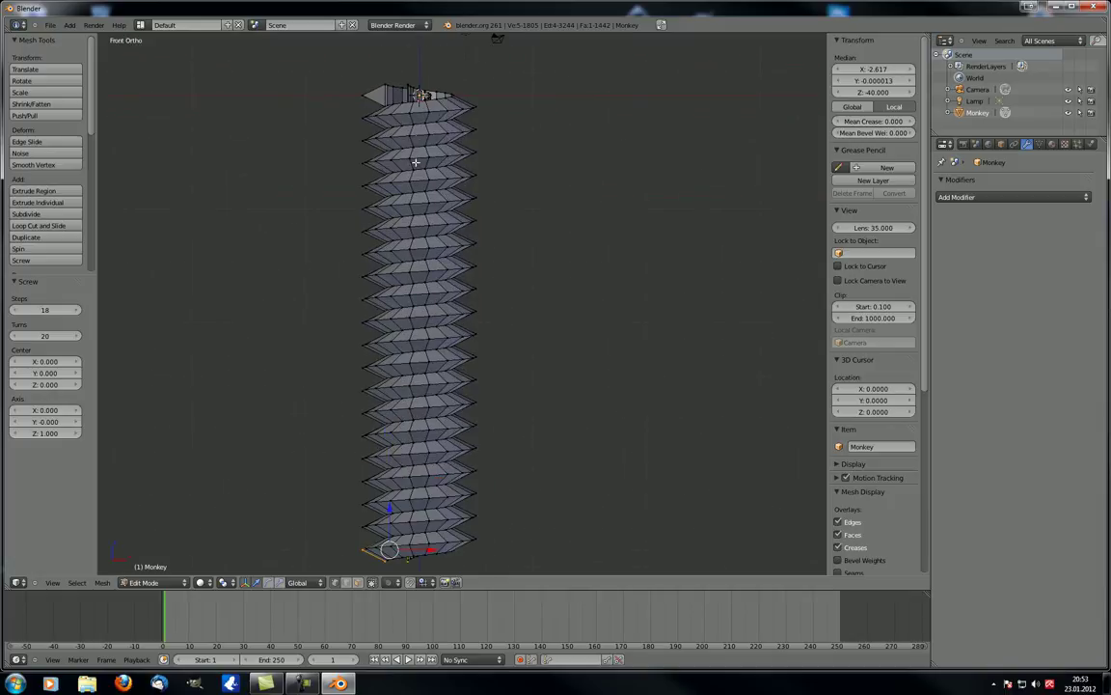
pyautogui.keyDown('shift'); pyautogui.moveTo(417, 161); pyautogui.dragTo(419, 143, button='middle'); pyautogui.keyUp('shift')
pyautogui.scroll(-3, 386, 176)
pyautogui.moveTo(382, 188); pyautogui.dragTo(554, 206, button='middle')
pyautogui.scroll(5, 451, 227)
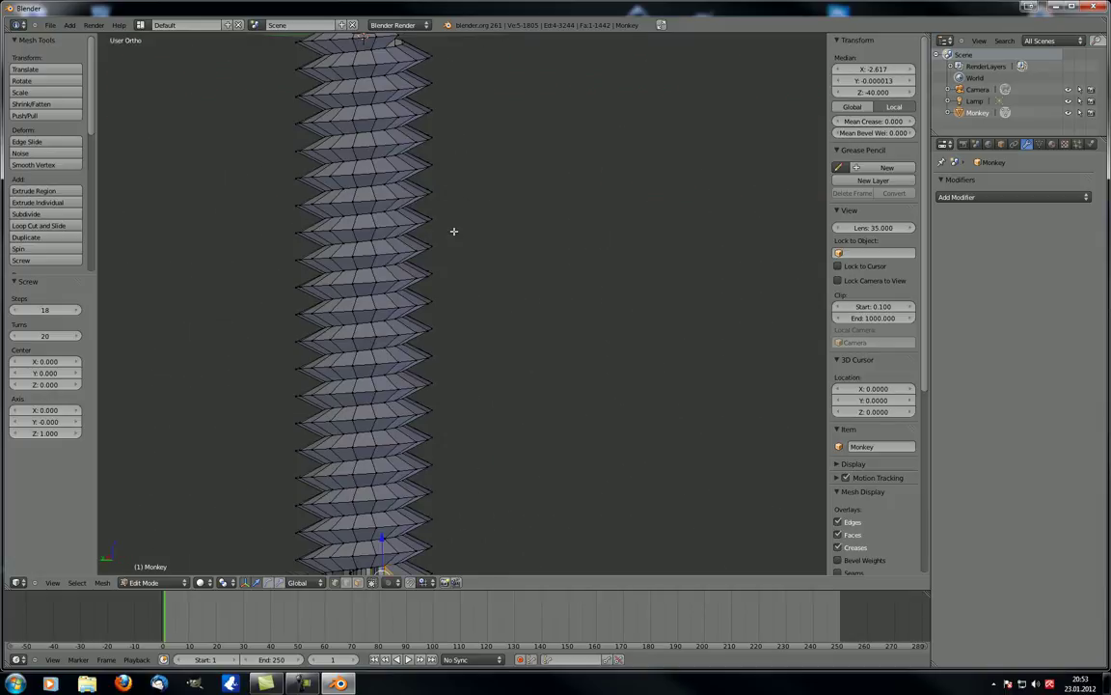
pyautogui.press('KP_1')
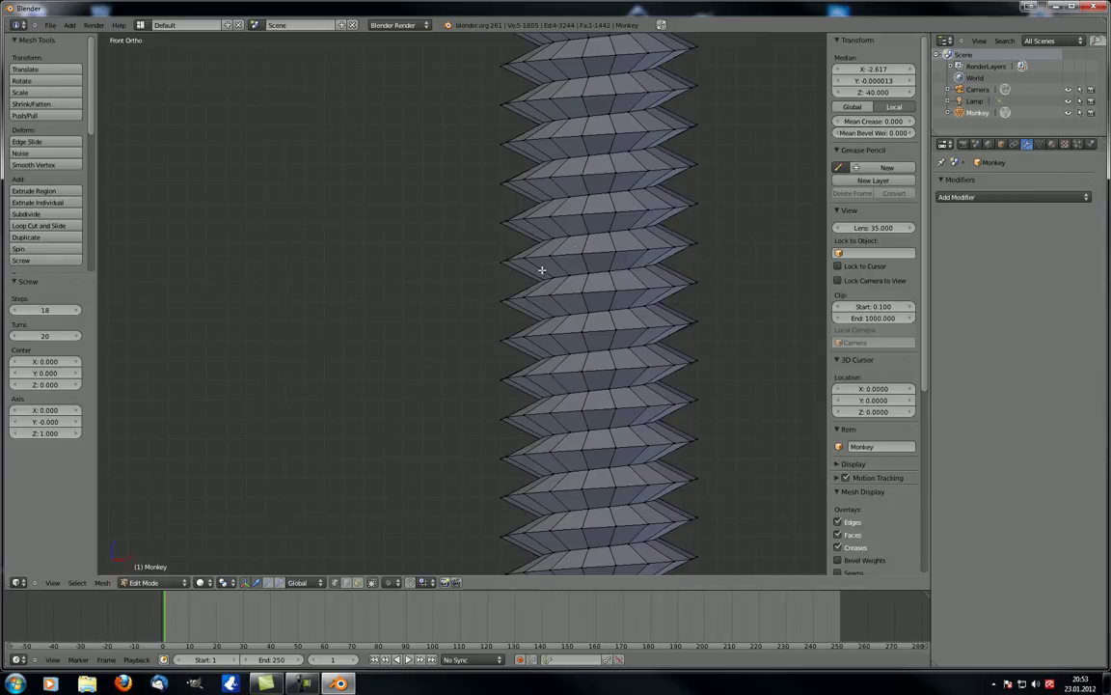
pyautogui.scroll(-4, 541, 270)
pyautogui.keyDown('shift'); pyautogui.moveTo(605, 247); pyautogui.dragTo(406, 294, button='middle'); pyautogui.keyUp('shift')
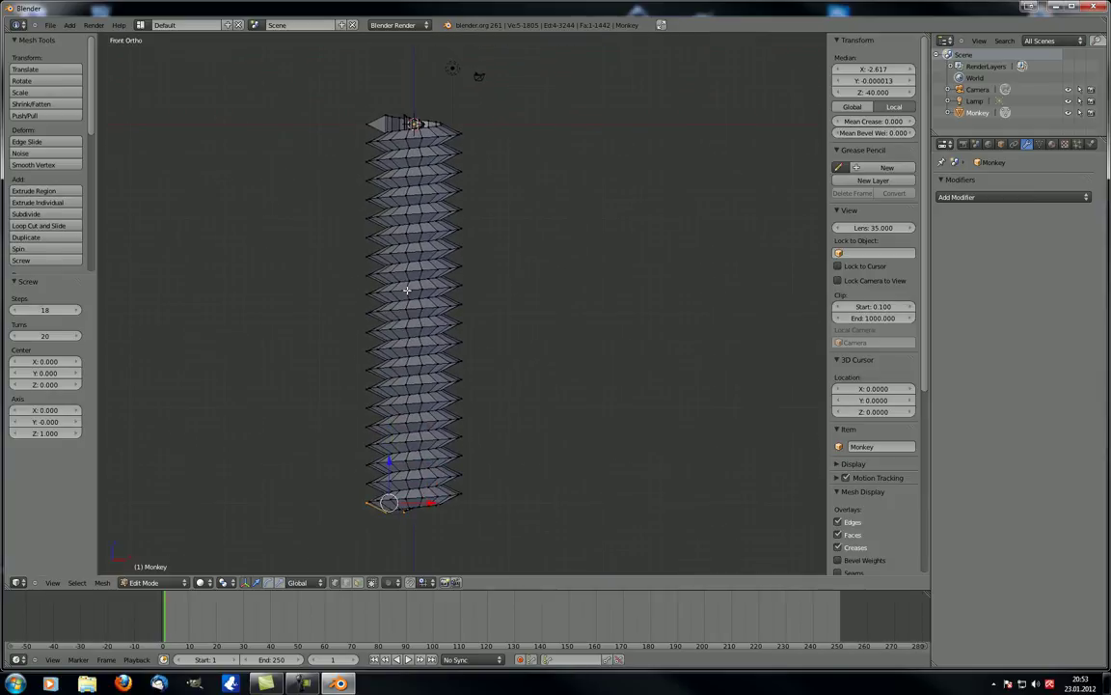
pyautogui.keyDown('shift'); pyautogui.moveTo(324, 179); pyautogui.dragTo(359, 286, button='middle'); pyautogui.keyUp('shift')
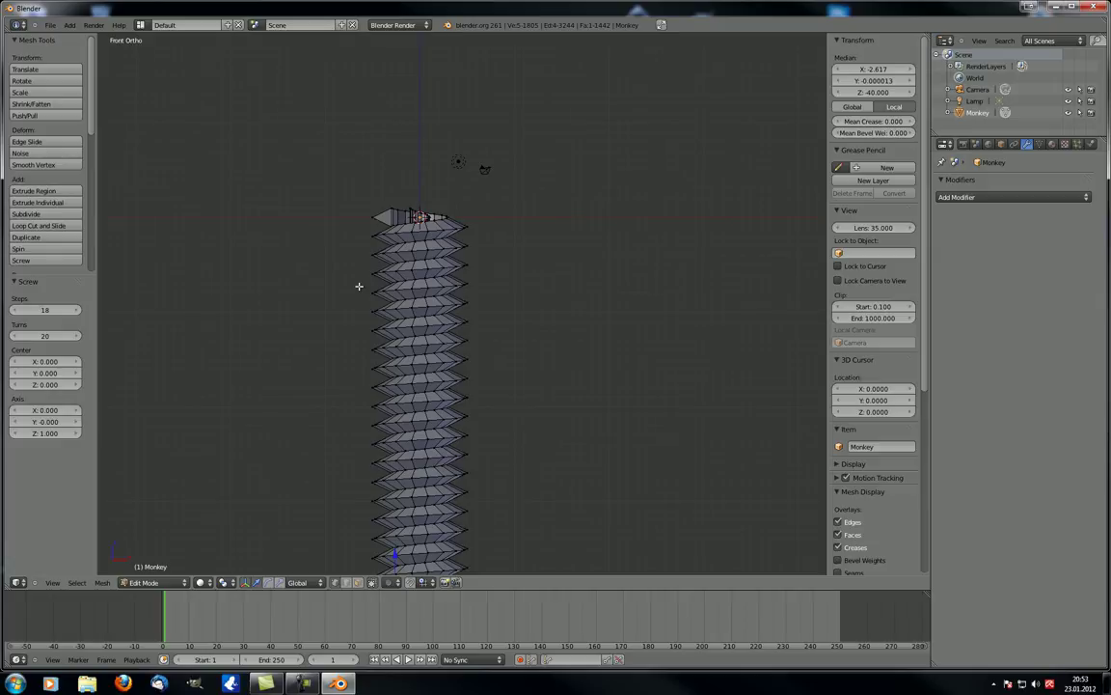
pyautogui.scroll(2, 361, 275)
pyautogui.scroll(-3, 651, 226)
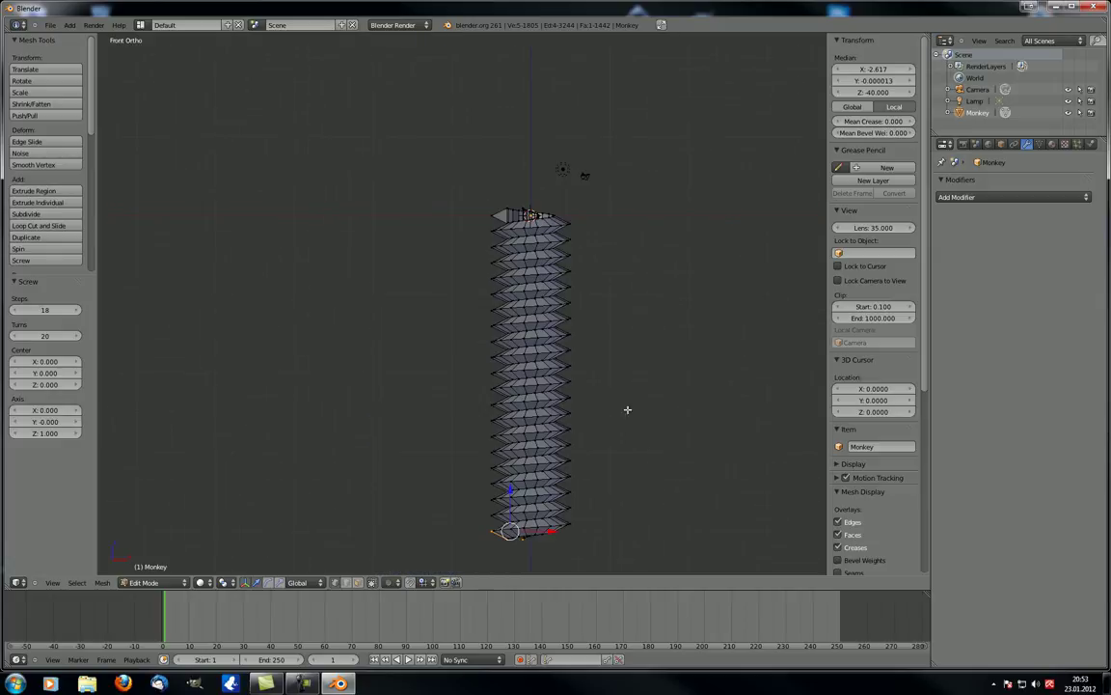
pyautogui.keyDown('shift'); pyautogui.moveTo(577, 545); pyautogui.dragTo(511, 440, button='middle'); pyautogui.keyUp('shift')
pyautogui.scroll(5, 493, 289)
pyautogui.scroll(-5, 466, 211)
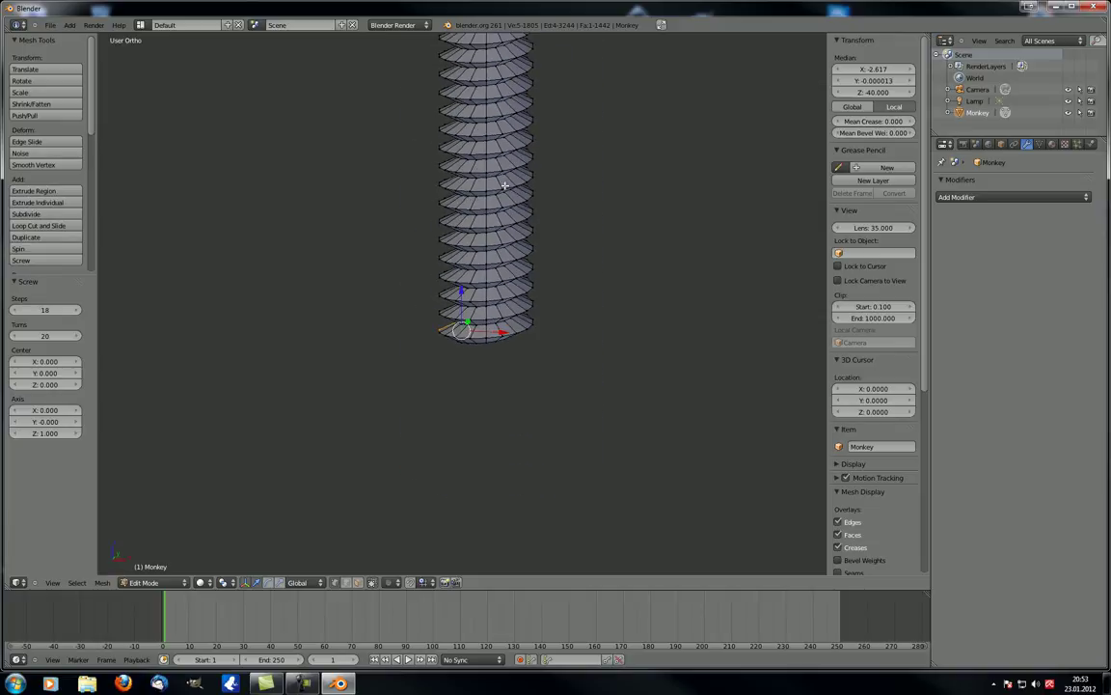
pyautogui.moveTo(503, 186); pyautogui.dragTo(511, 305, button='middle')
pyautogui.scroll(7, 495, 336)
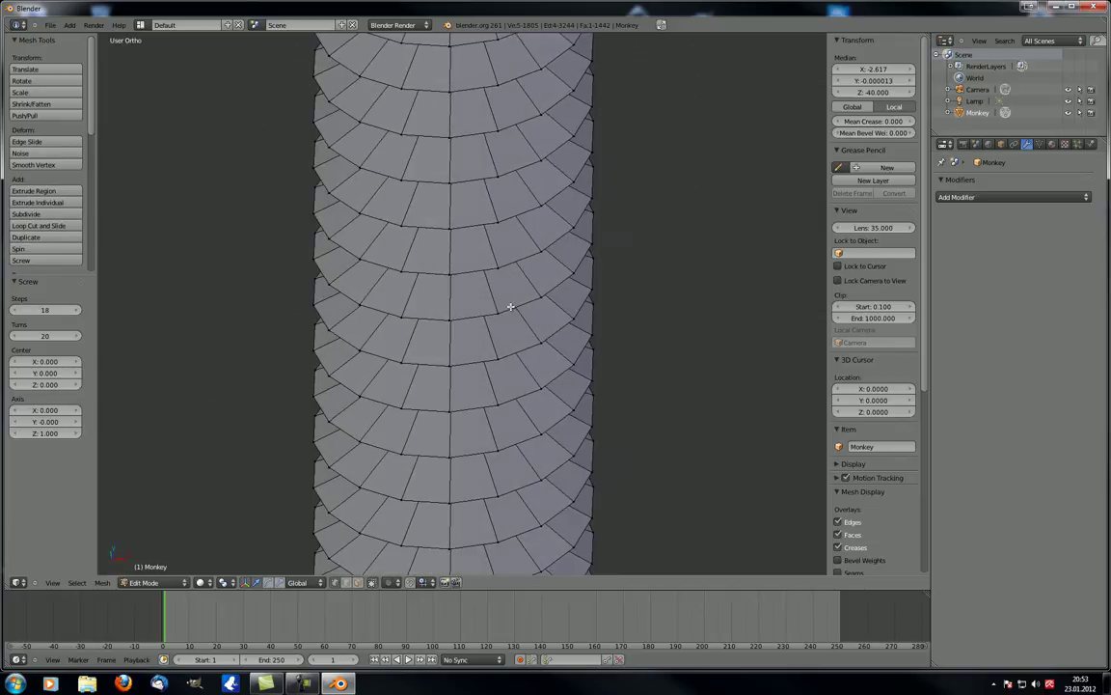
pyautogui.scroll(-5, 512, 301)
pyautogui.keyDown('shift'); pyautogui.moveTo(479, 159); pyautogui.dragTo(502, 323, button='middle'); pyautogui.keyUp('shift')
pyautogui.keyDown('shift'); pyautogui.moveTo(502, 323); pyautogui.dragTo(461, 48, button='middle'); pyautogui.keyUp('shift')
pyautogui.scroll(5, 462, 277)
# Clear the selection, pick one vertex on the inner cylinder and extend the selection to all geometry linked to it
pyautogui.press('a')
pyautogui.moveTo(511, 297); pyautogui.dragTo(372, 388, button='middle')
pyautogui.rightClick(488, 286)
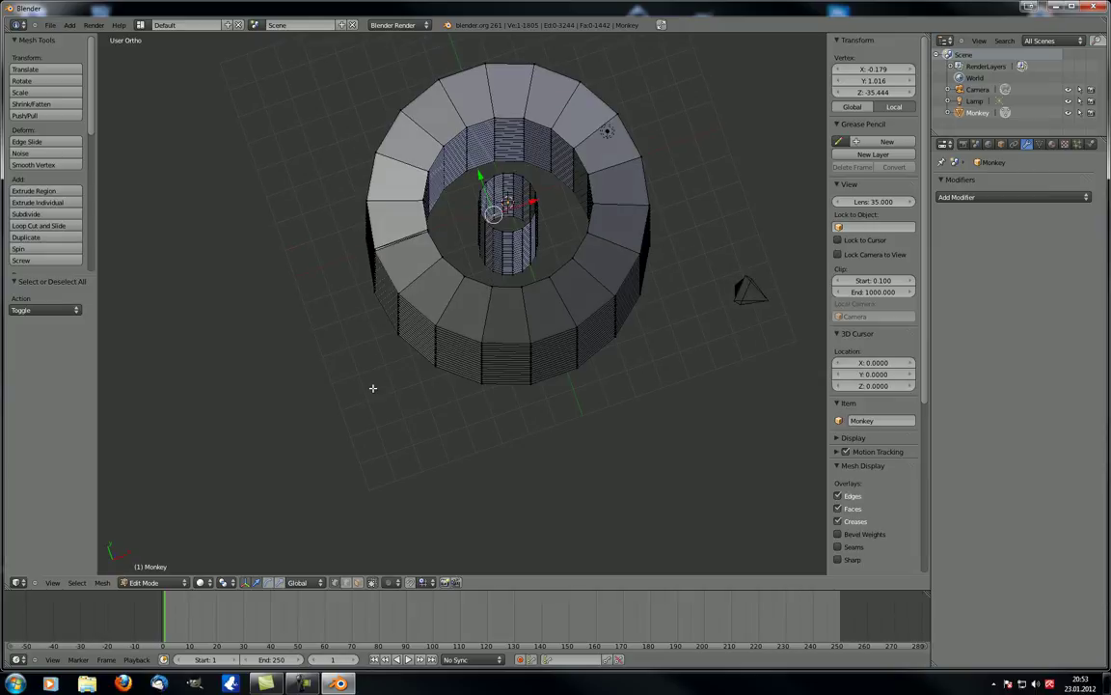
pyautogui.hotkey('ctrl', 'l')
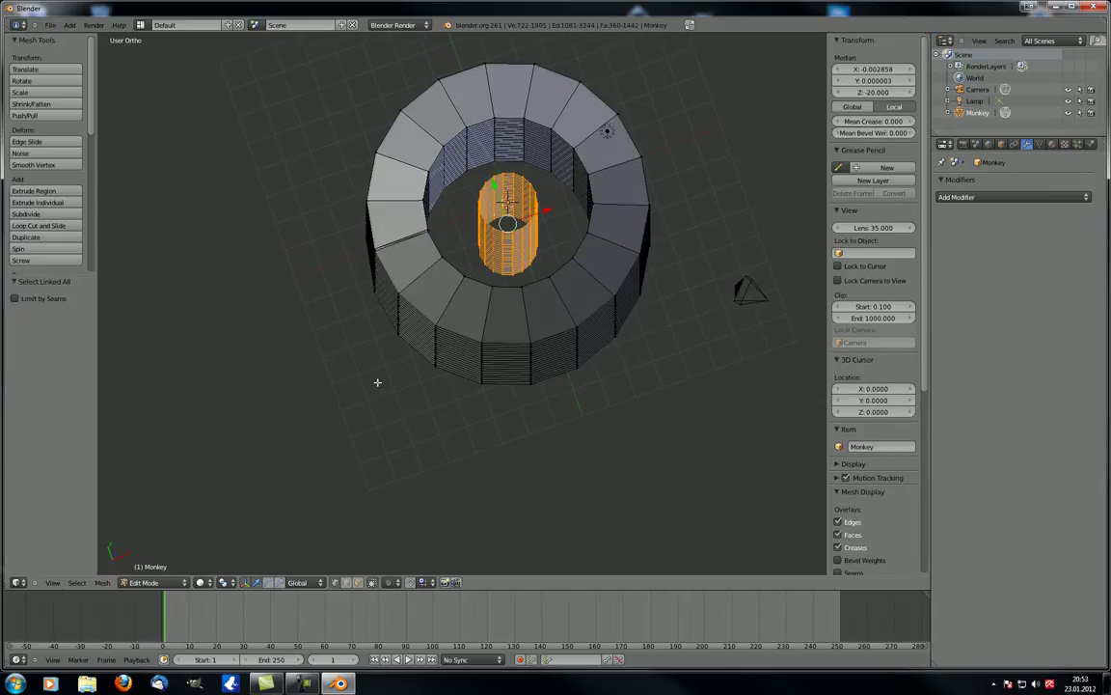
# Start from an empty selection, add the linked inner cylinder and the linked outer thread in turn, and deselect everything
pyautogui.press('a')
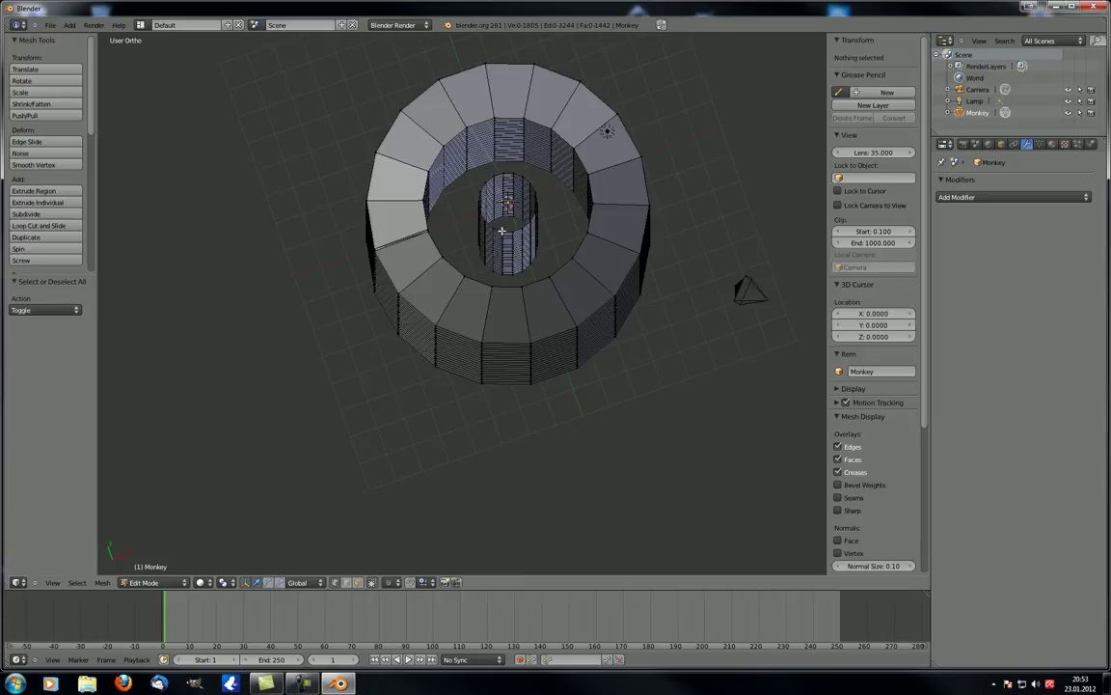
pyautogui.press('l')
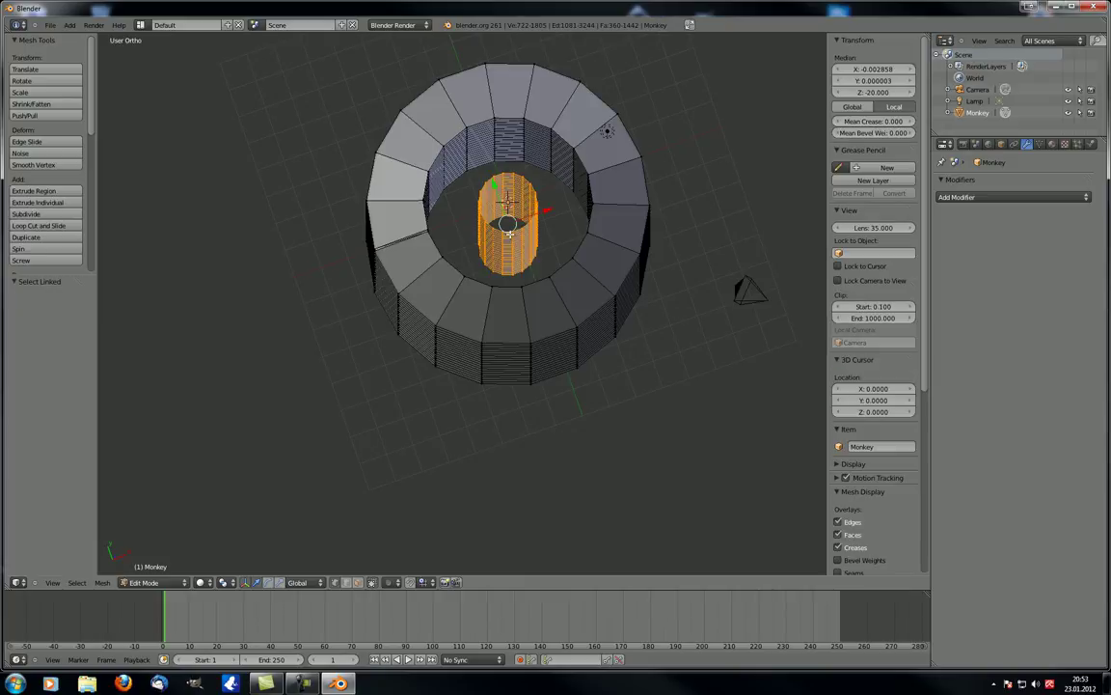
pyautogui.press('l')
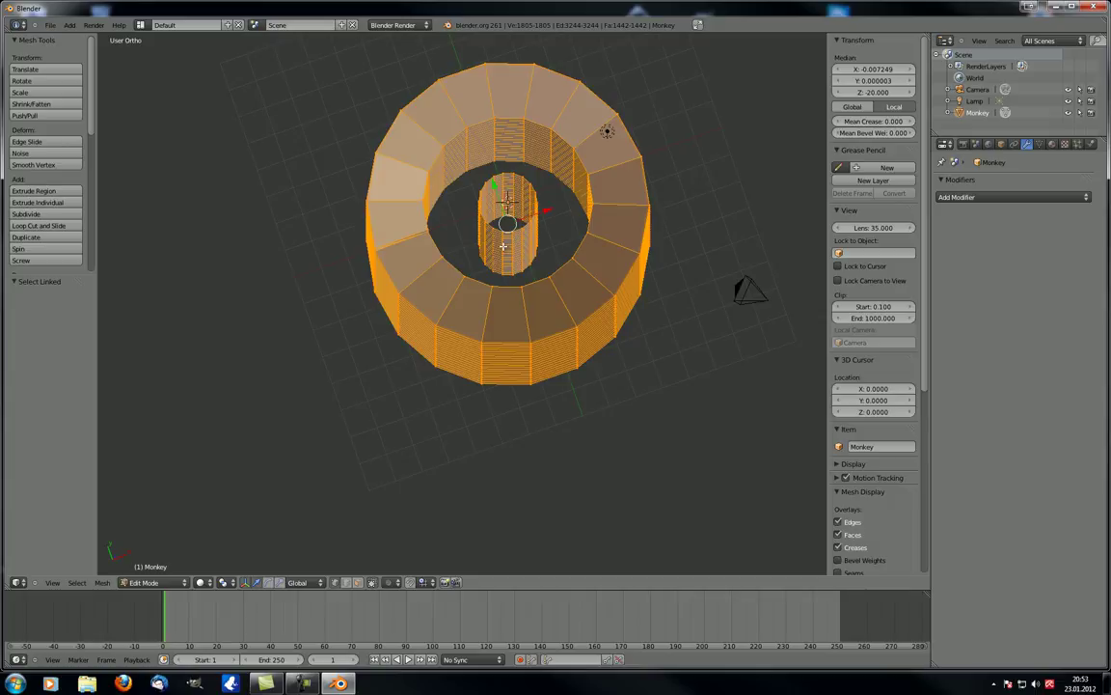
pyautogui.press('a')
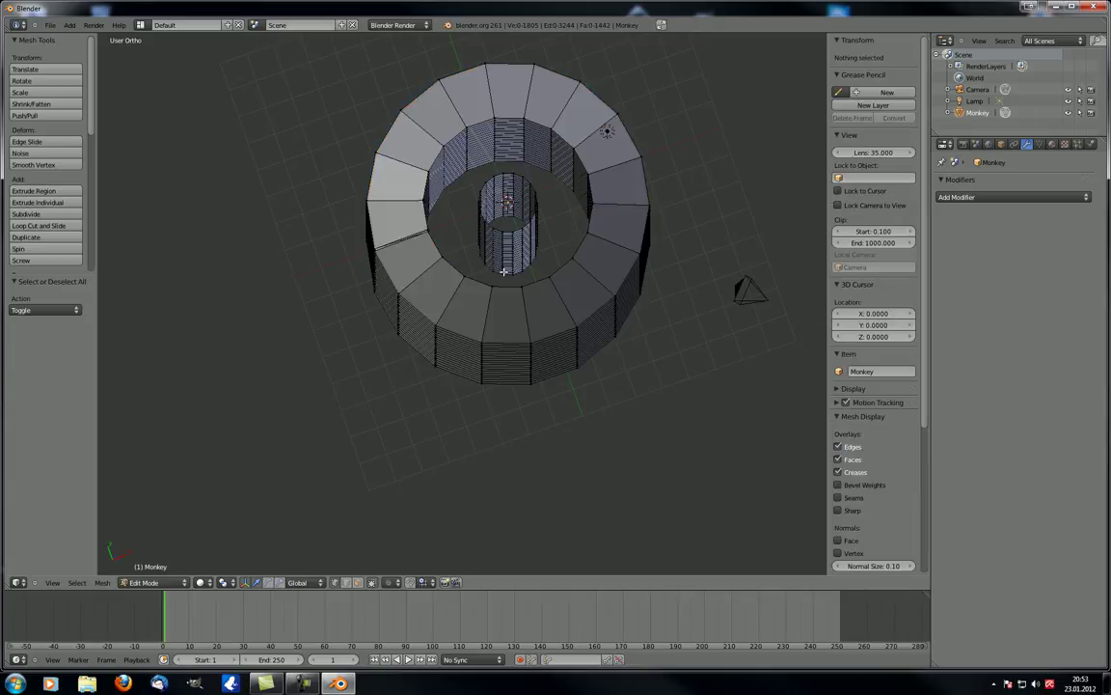
# Select the whole linked inner cylinder and delete its vertices, keeping only the outer thread
pyautogui.moveTo(598, 328); pyautogui.dragTo(512, 230, button='middle')
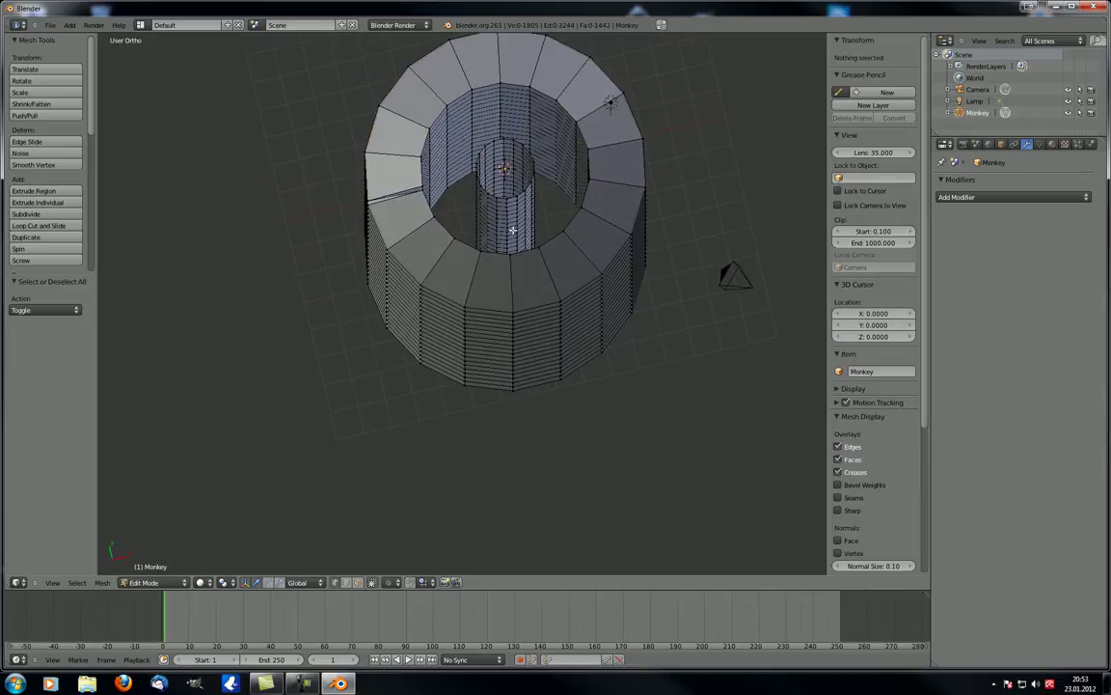
pyautogui.press('l')
pyautogui.press('x')
pyautogui.click(513, 231)
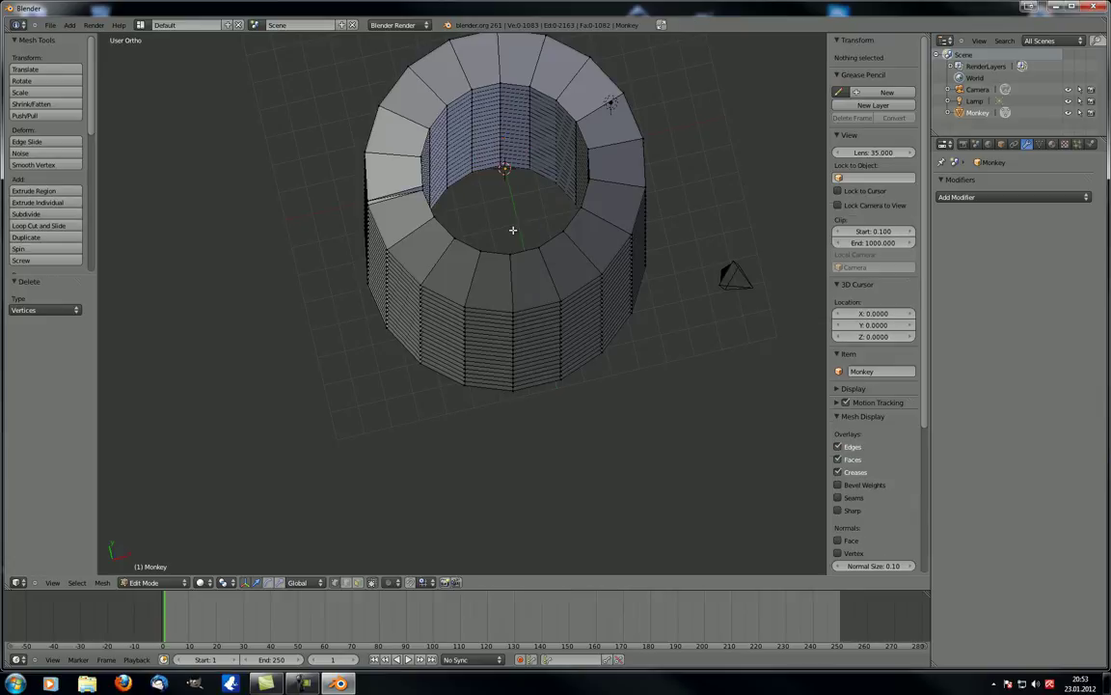
# Inspect the hollow screw thread from the side and from above, and look through the remaining mesh tools
pyautogui.scroll(-3, 512, 297)
pyautogui.moveTo(479, 339); pyautogui.dragTo(242, 315, button='middle')
pyautogui.scroll(-3, 369, 319)
pyautogui.keyDown('shift'); pyautogui.moveTo(330, 285); pyautogui.dragTo(387, 270, button='middle'); pyautogui.keyUp('shift')
pyautogui.scroll(-2, 41, 214)
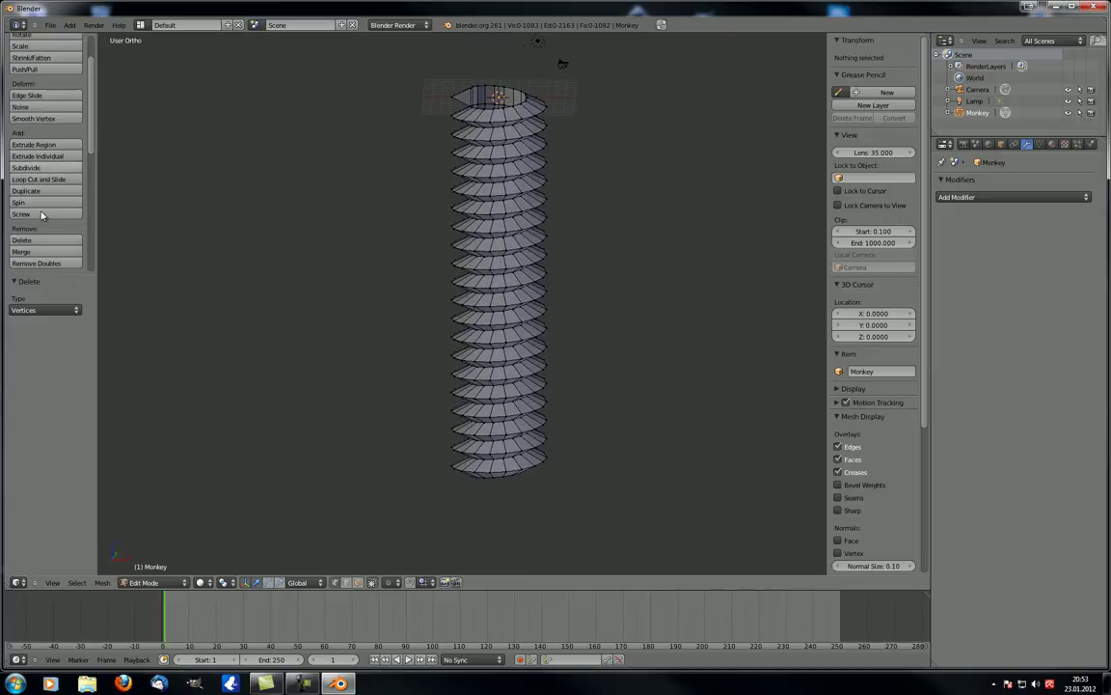
pyautogui.moveTo(444, 299); pyautogui.dragTo(445, 276, button='middle')
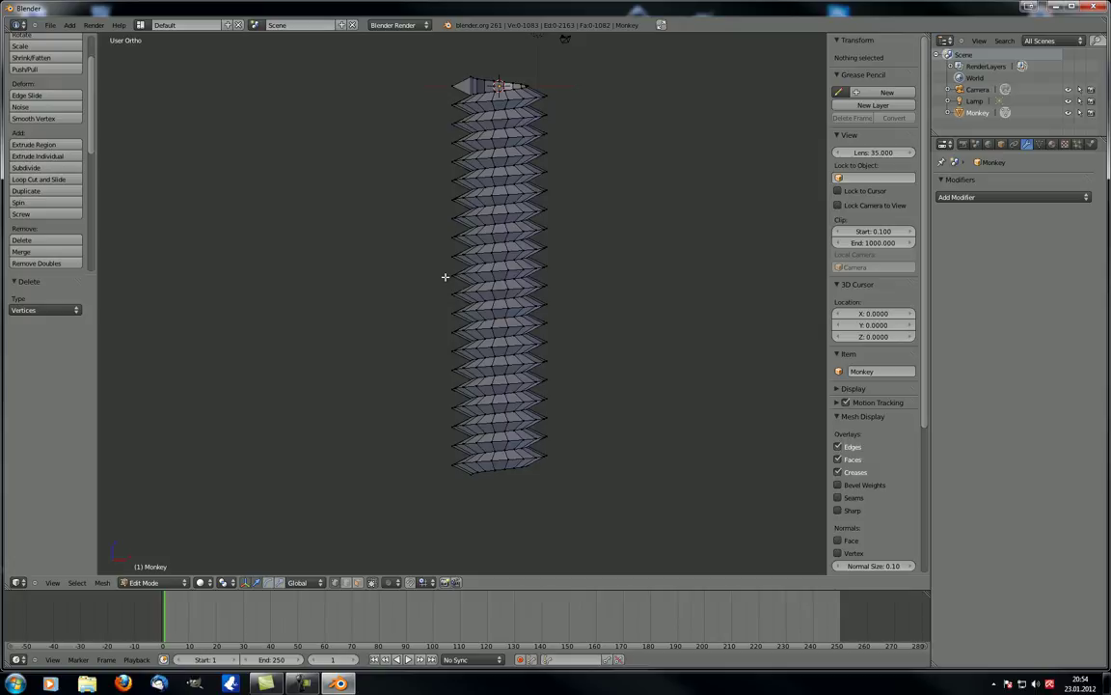
pyautogui.scroll(-3, 446, 277)
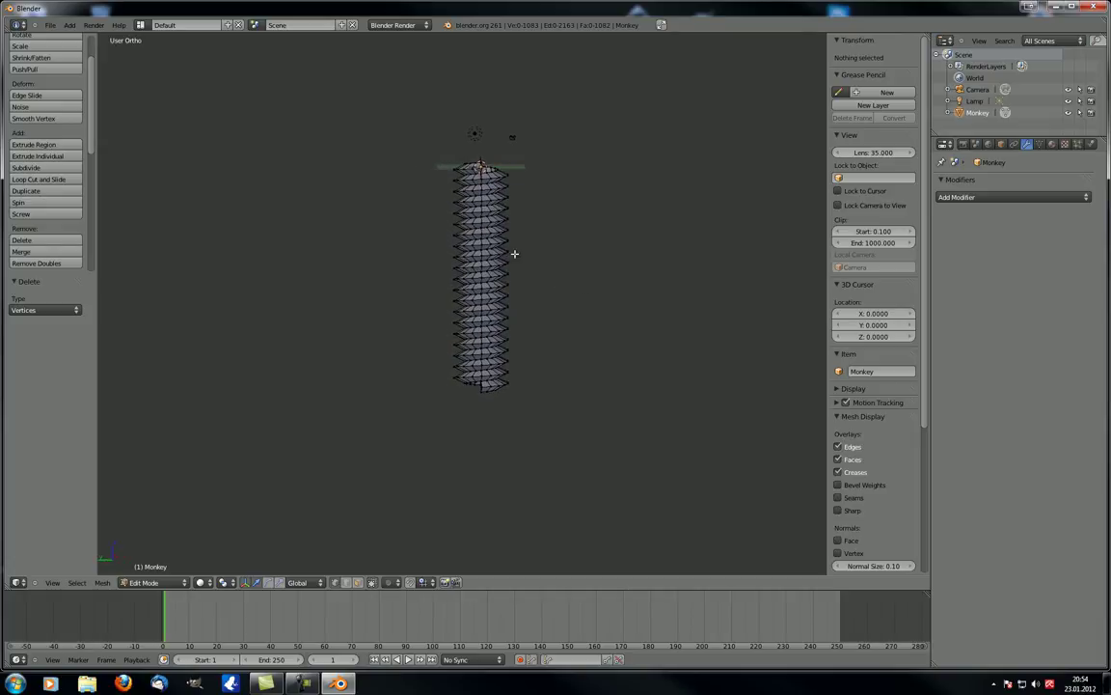
pyautogui.scroll(5, 483, 213)
pyautogui.moveTo(515, 197); pyautogui.dragTo(482, 297, button='middle')
pyautogui.moveTo(485, 287)
pyautogui.mouseDown(button='middle')
pyautogui.moveTo(472, 350)
pyautogui.moveTo(483, 279)
pyautogui.mouseUp(button='middle')
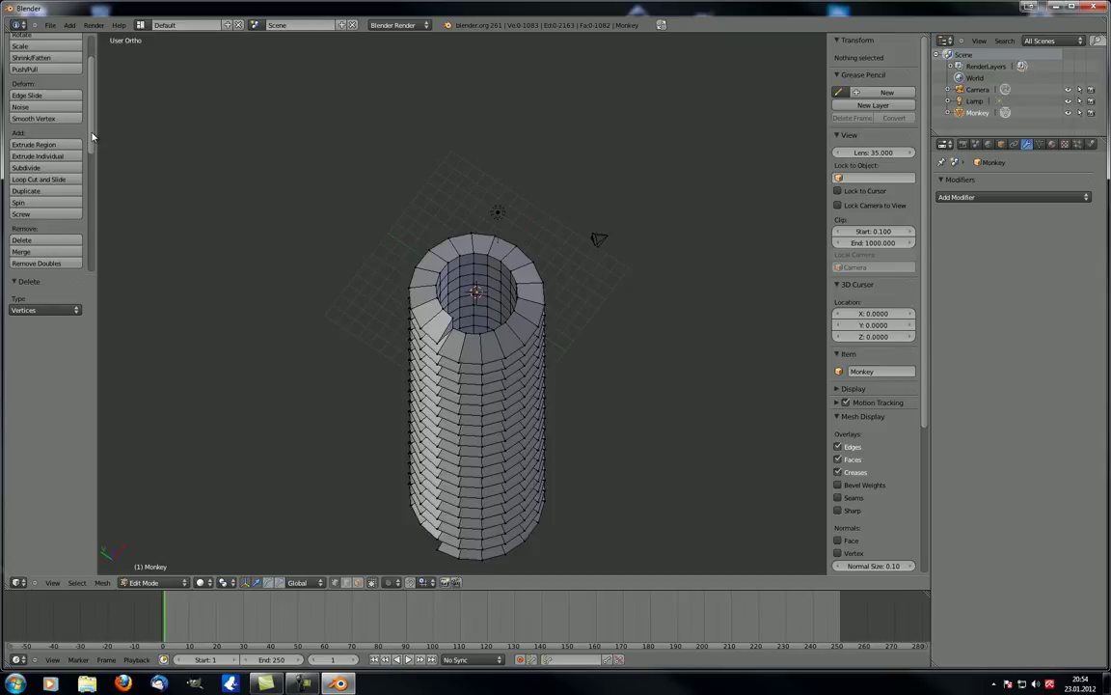
pyautogui.moveTo(87, 123)
pyautogui.mouseDown()
pyautogui.moveTo(103, 259)
pyautogui.moveTo(90, 208)
pyautogui.mouseUp()
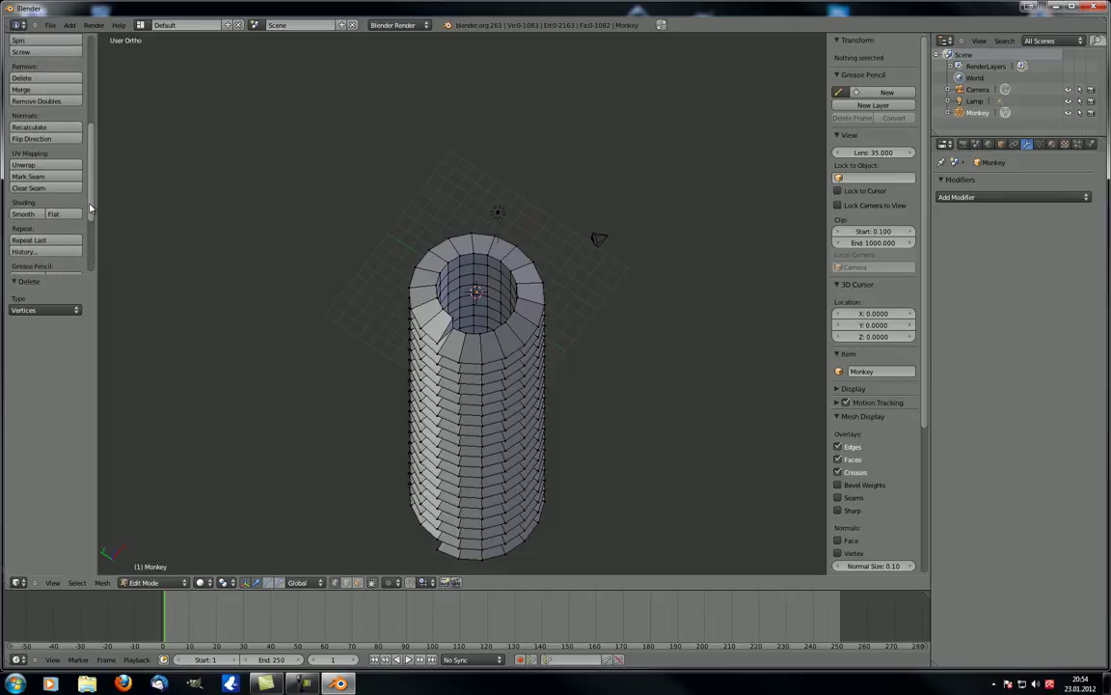